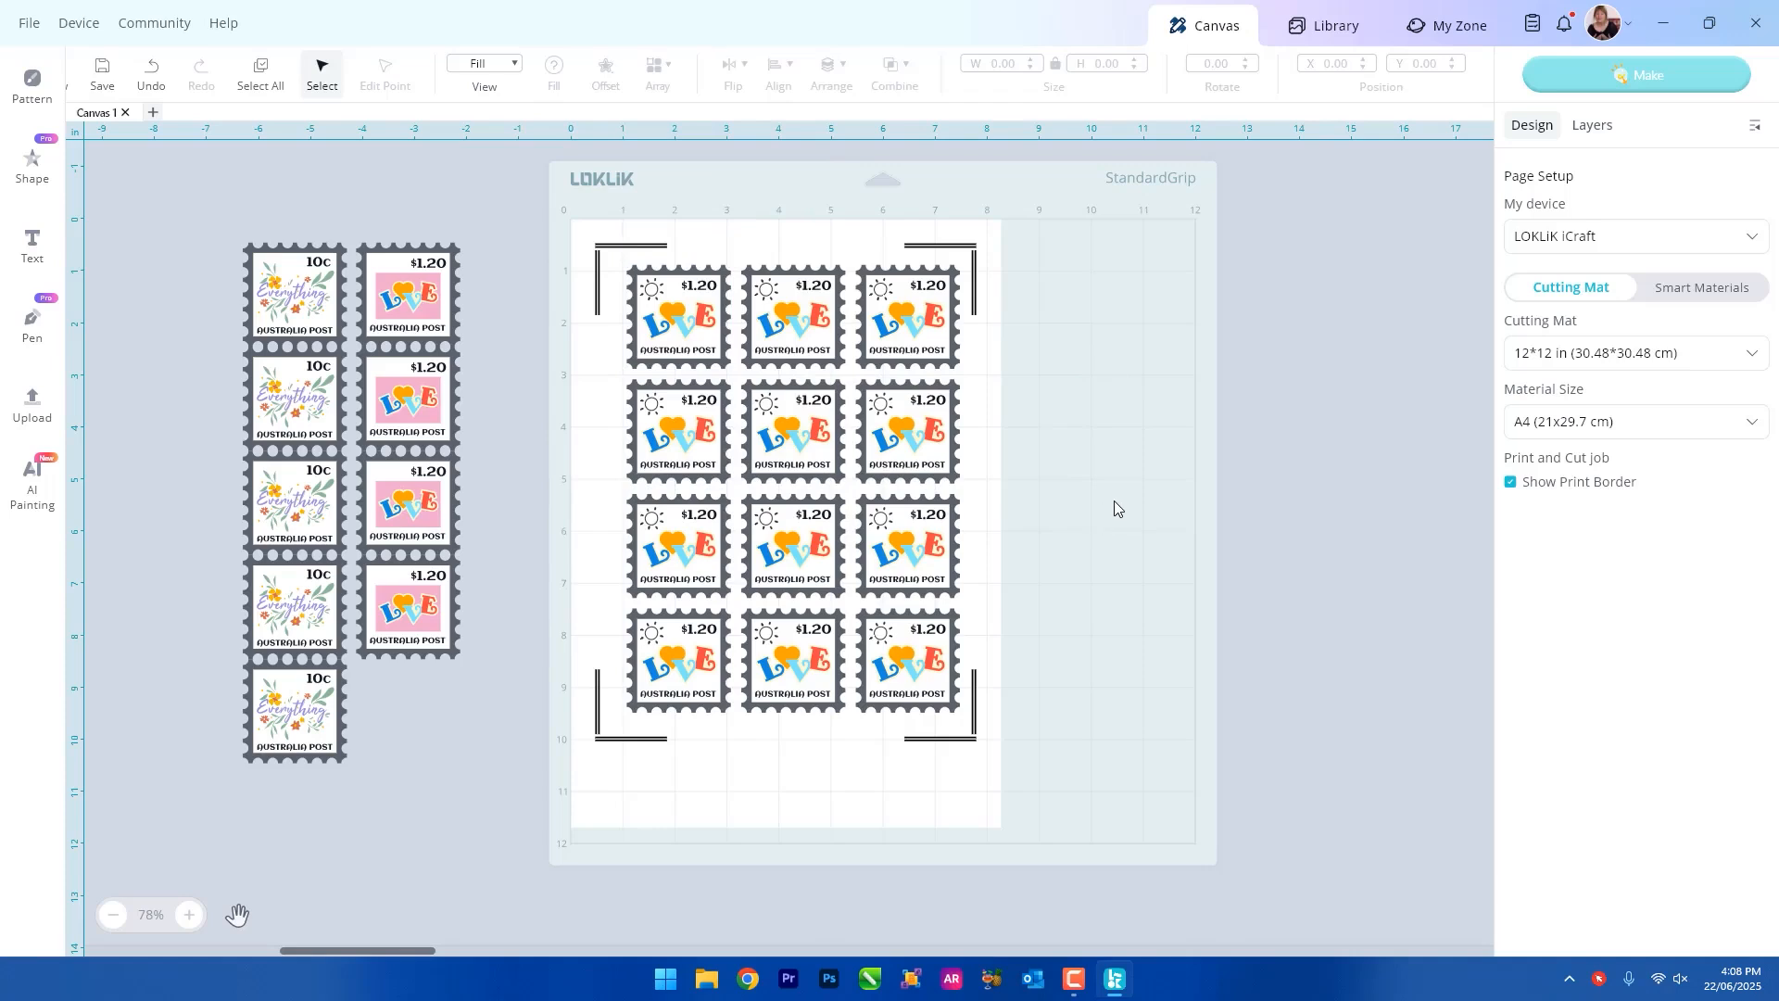
Paste a copy of the $1.20 LOVE stamp and move it below the stamp grid.
key(ctrl+v)
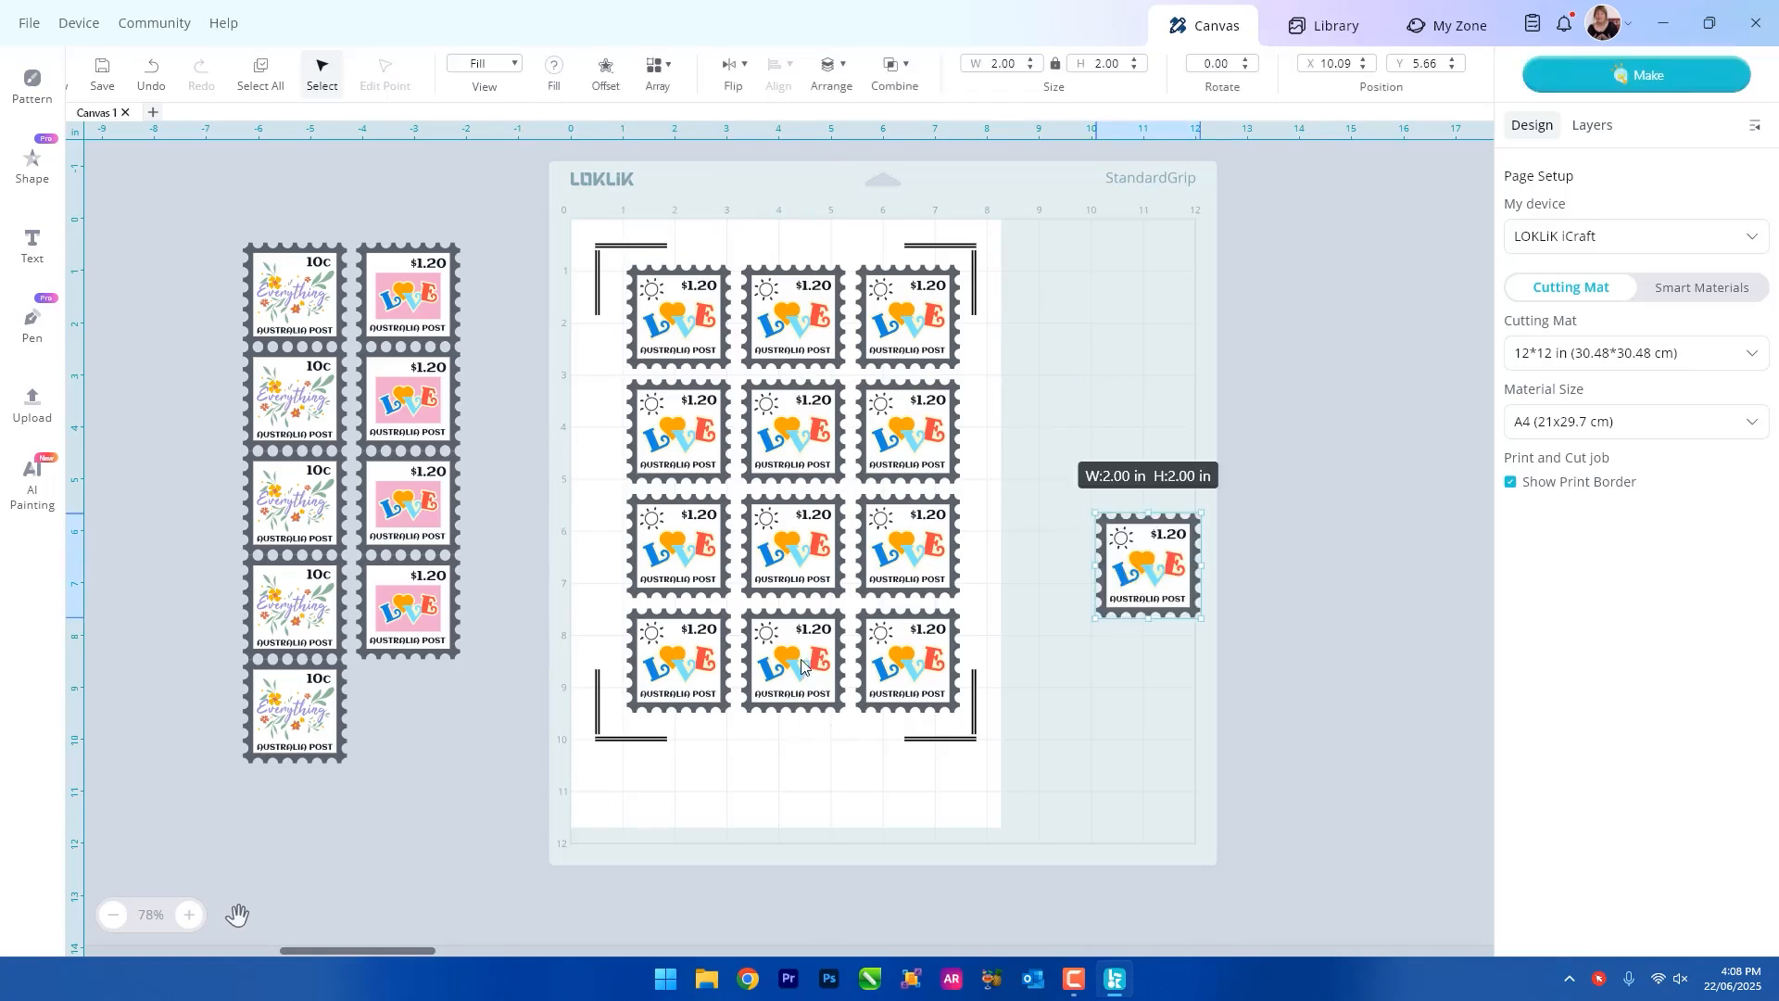
drag(1178, 526, 757, 725)
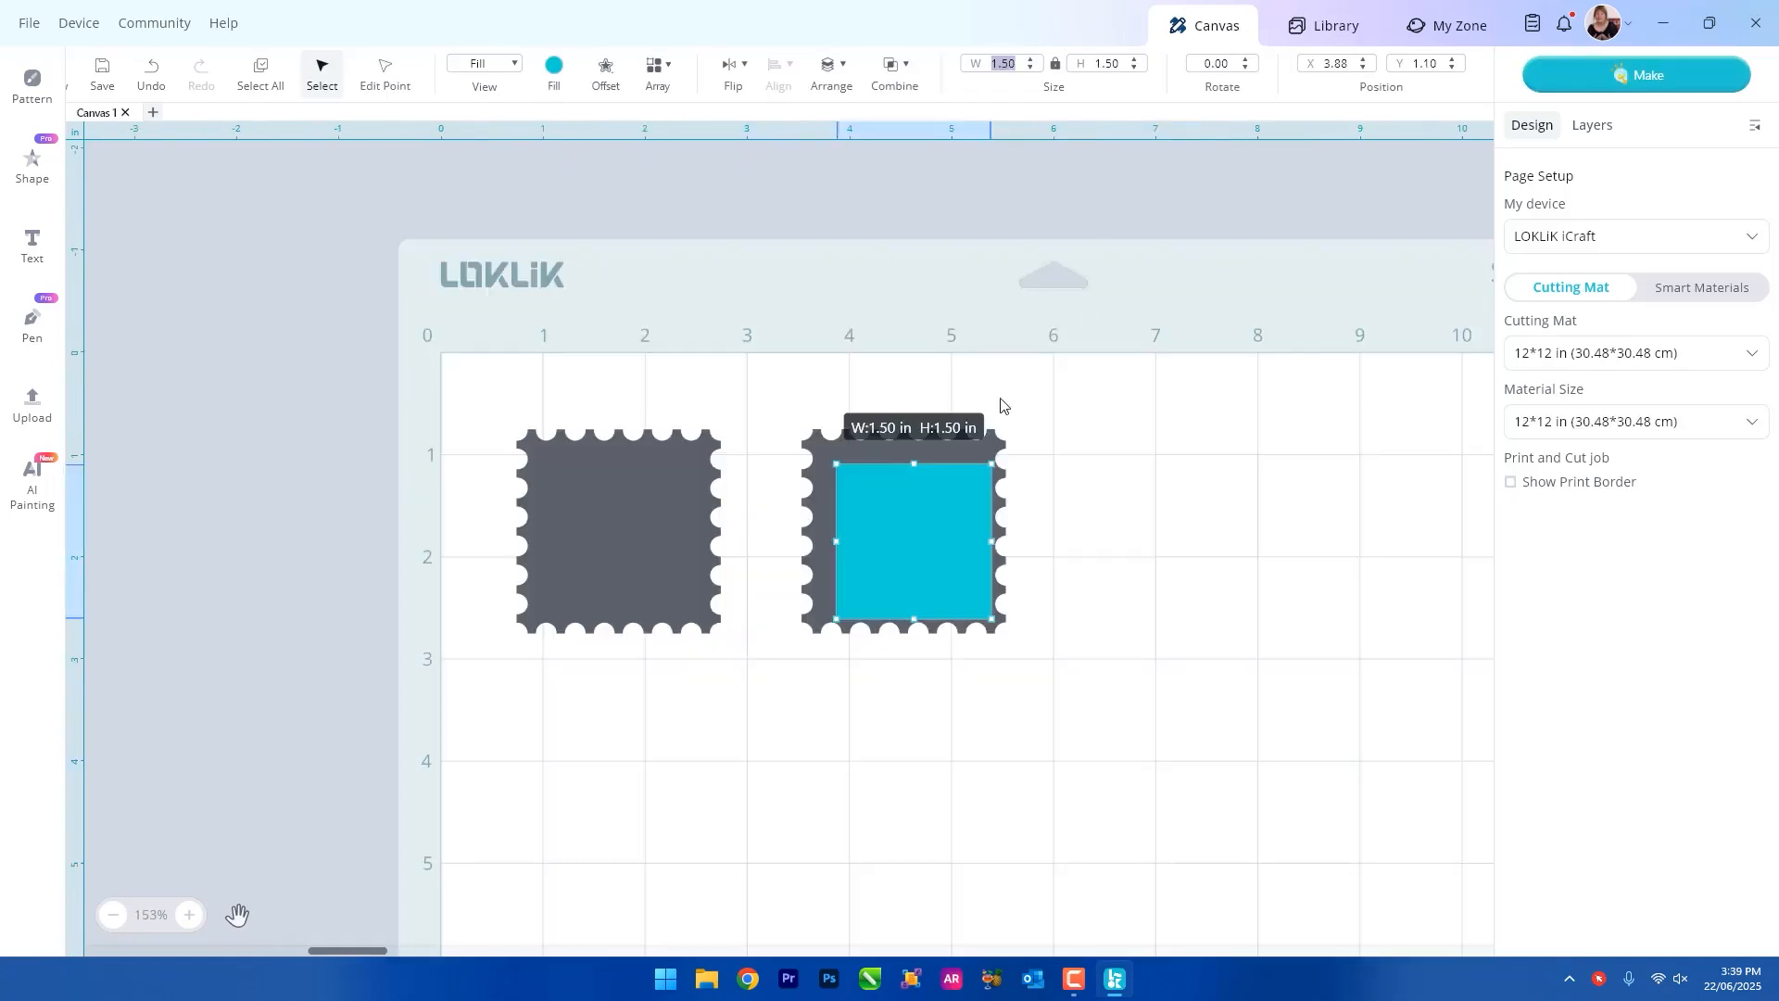
Center the blue square horizontally on the perforated stamp shape beneath it.
drag(756, 398, 1141, 716)
click(779, 71)
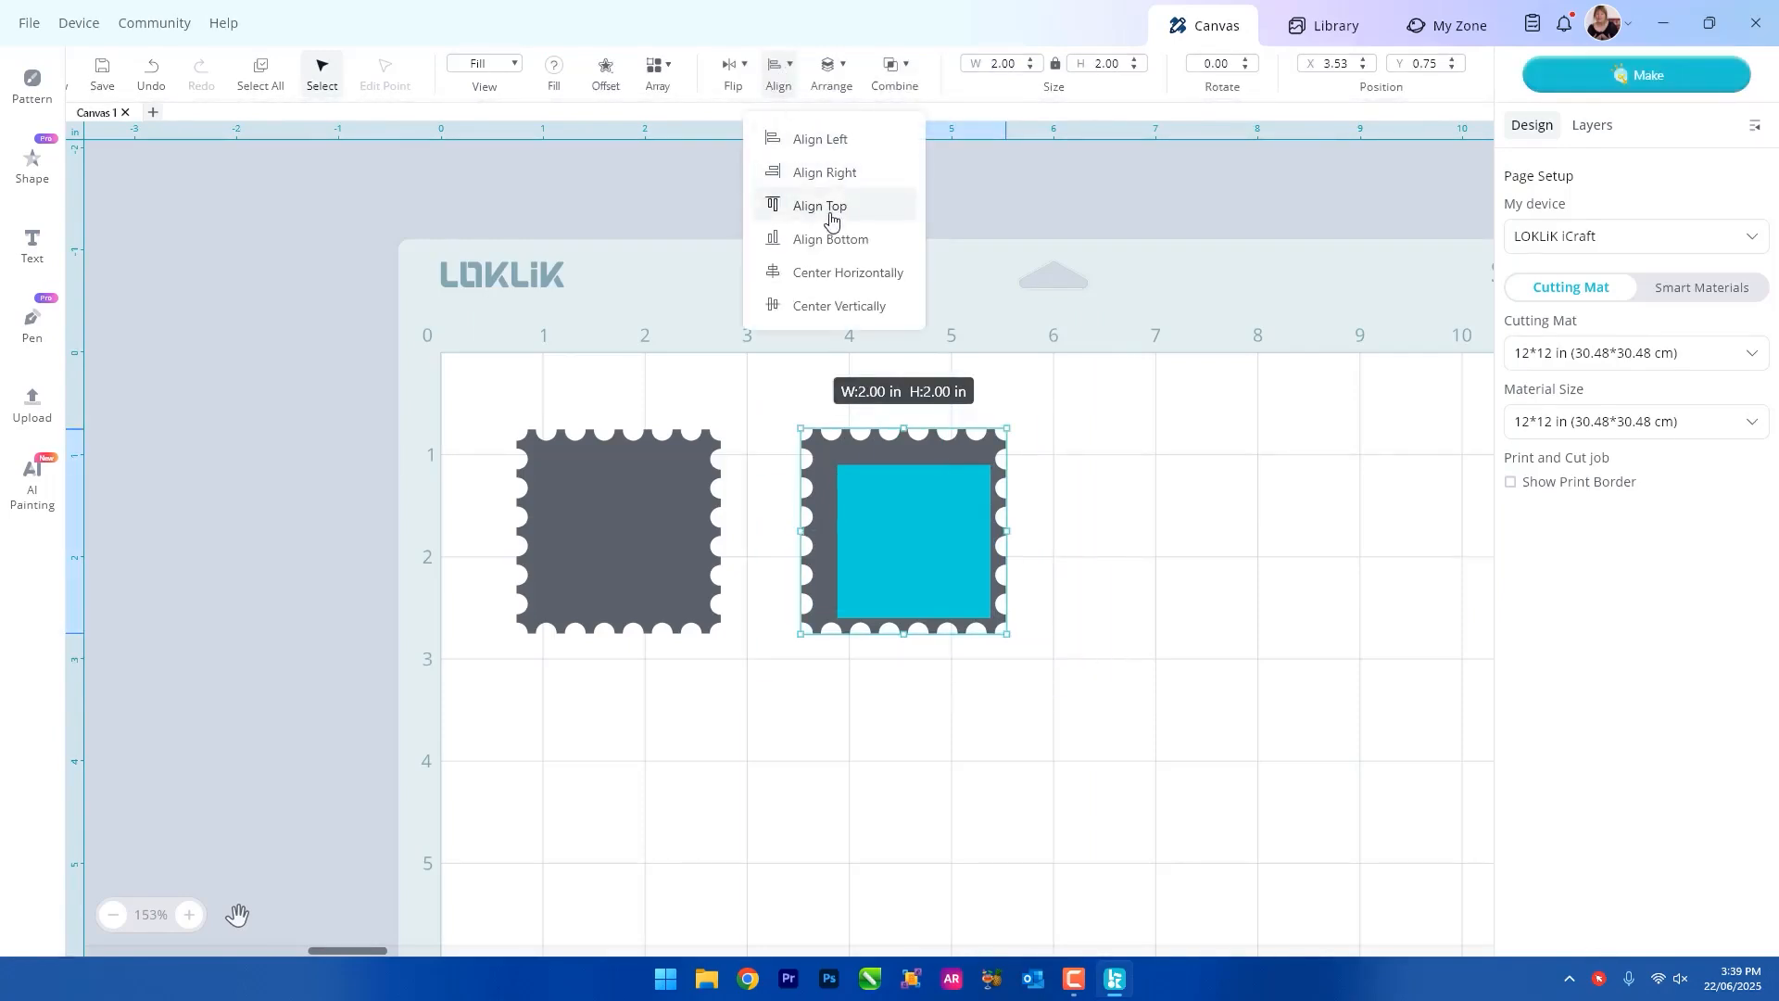
click(804, 271)
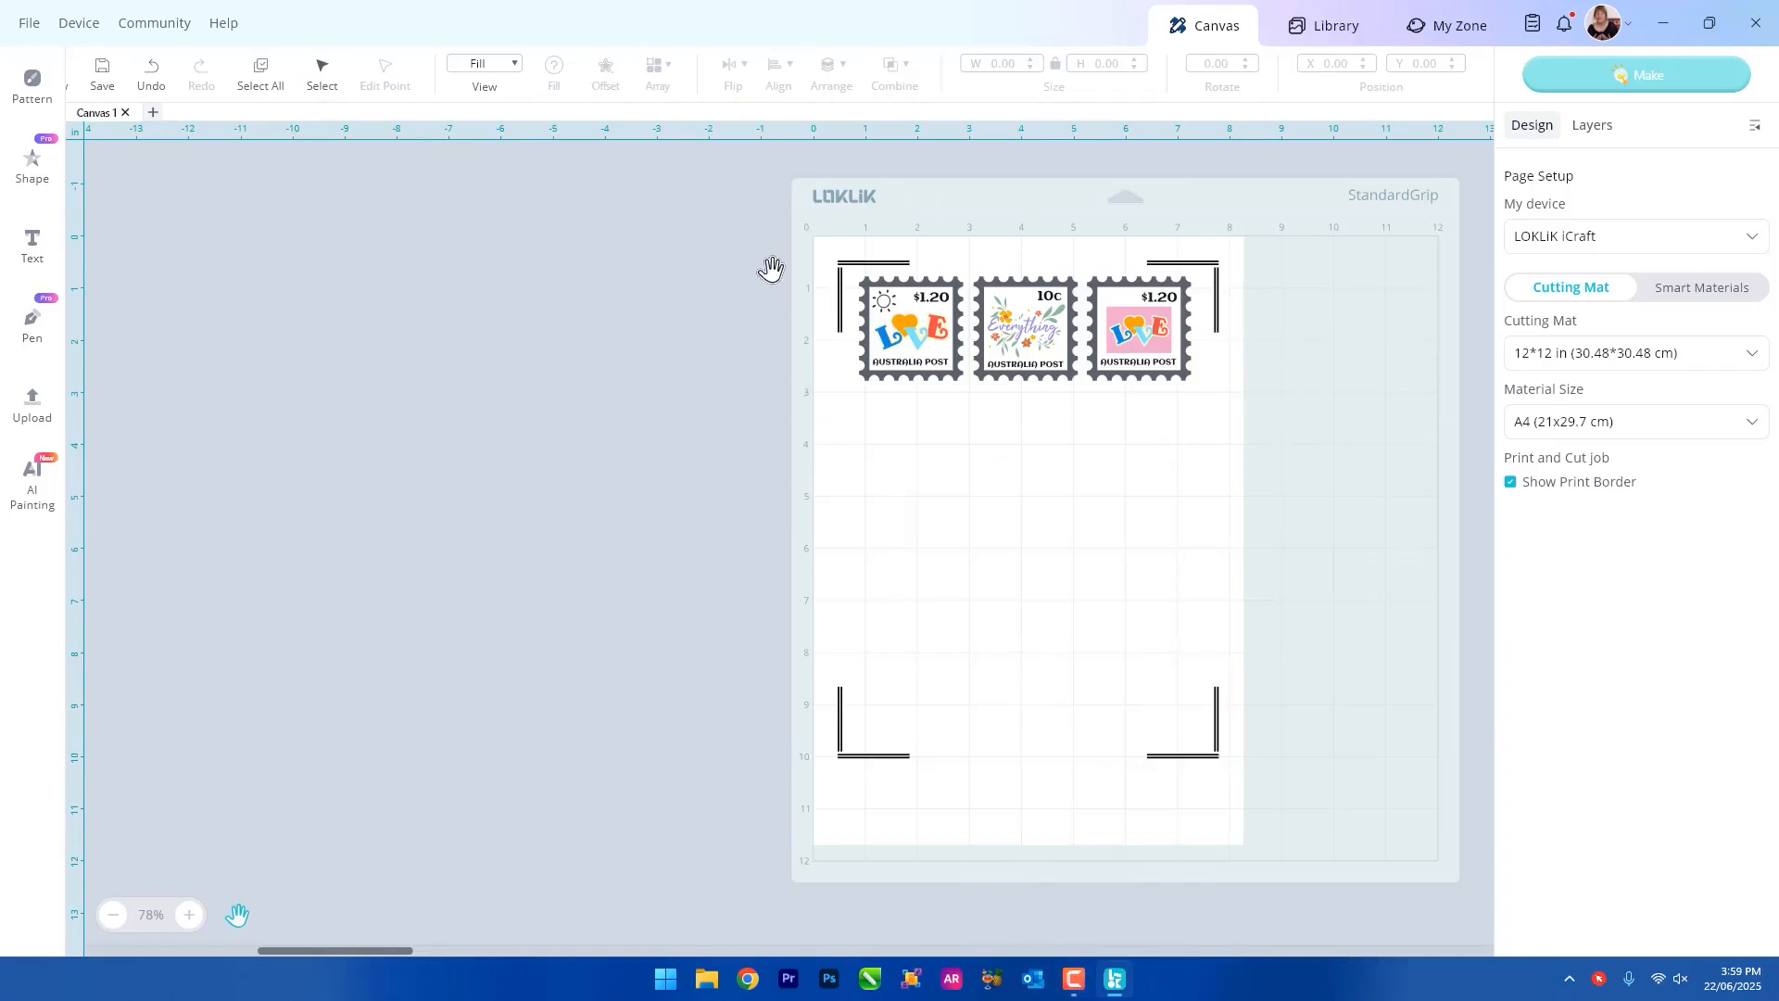
Set up a grid array of the three-stamp row, adjusting the column and row counts.
click(319, 74)
drag(827, 260, 1251, 413)
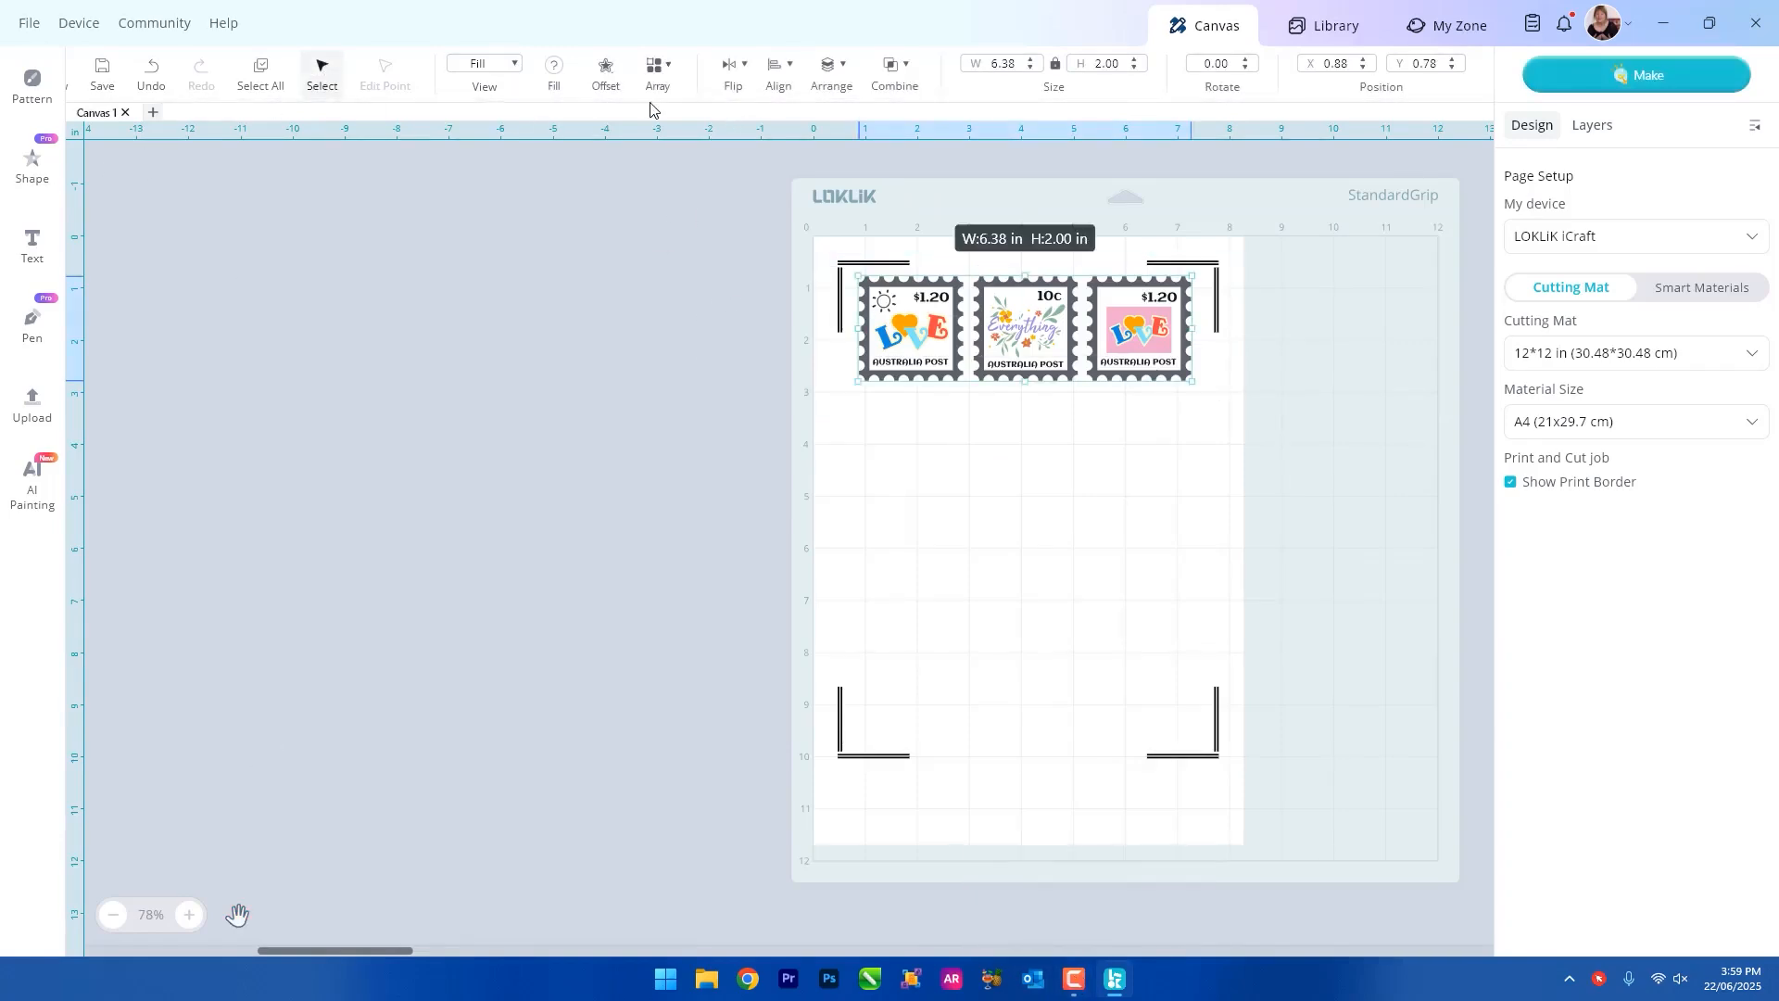
click(658, 69)
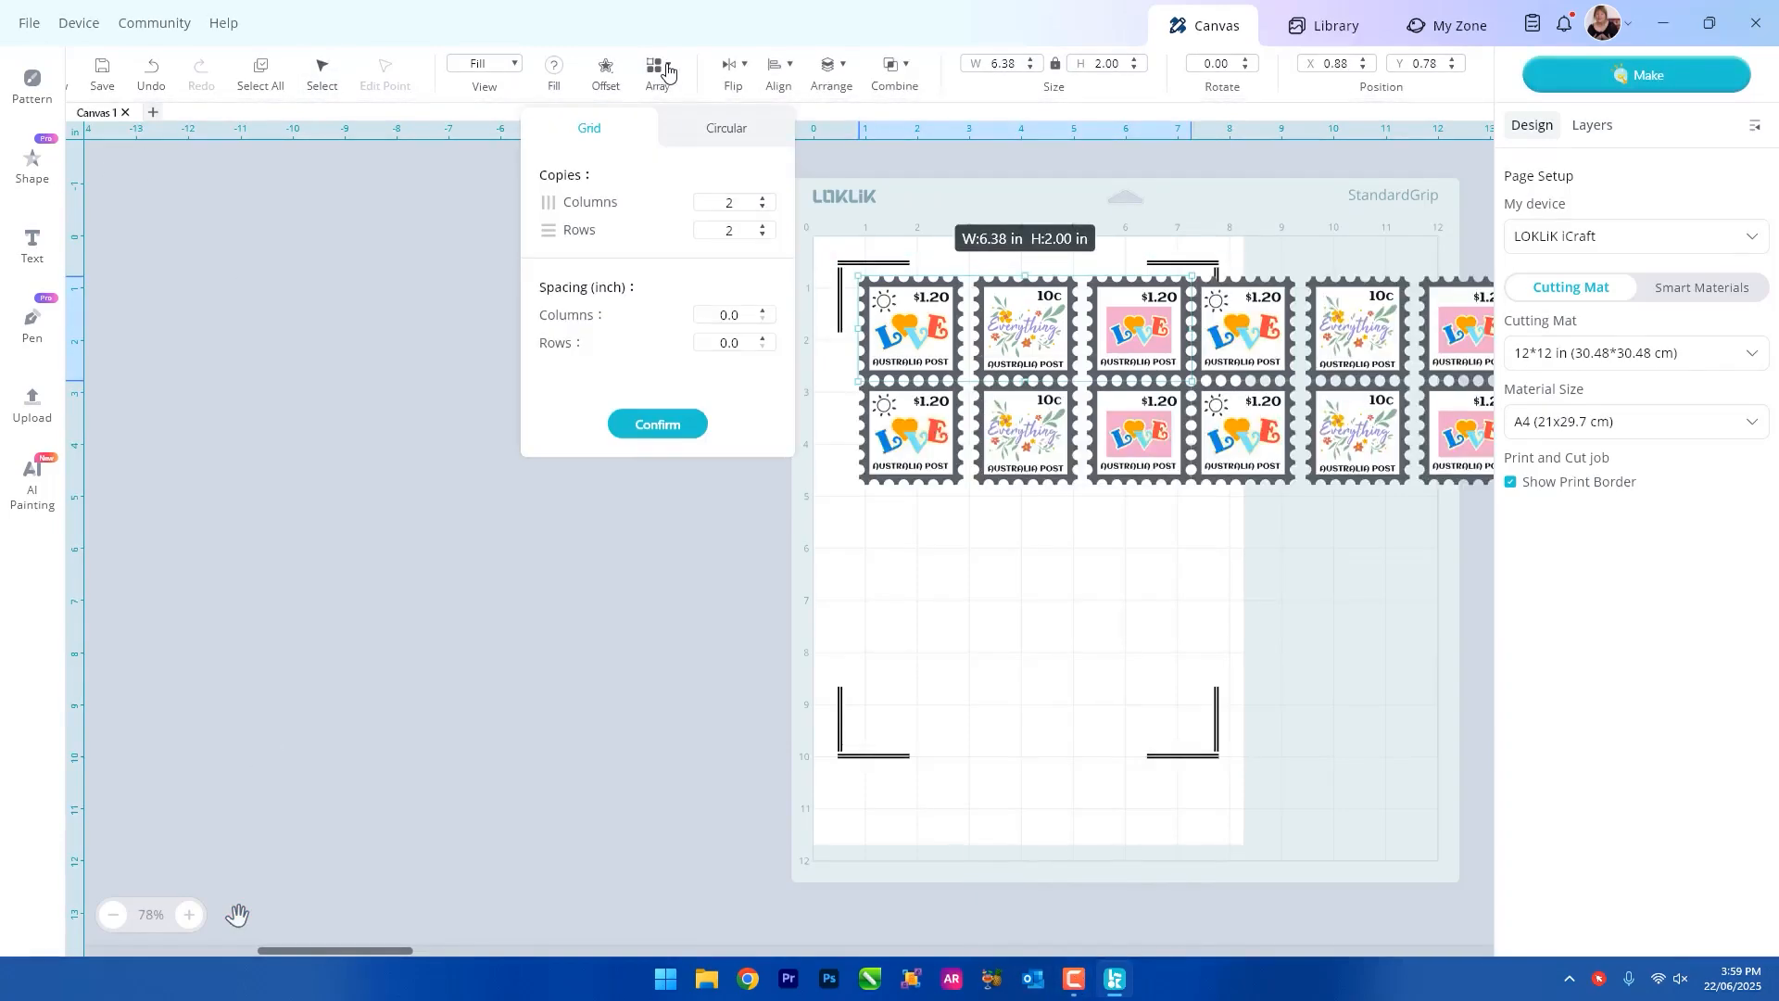
click(762, 207)
click(763, 226)
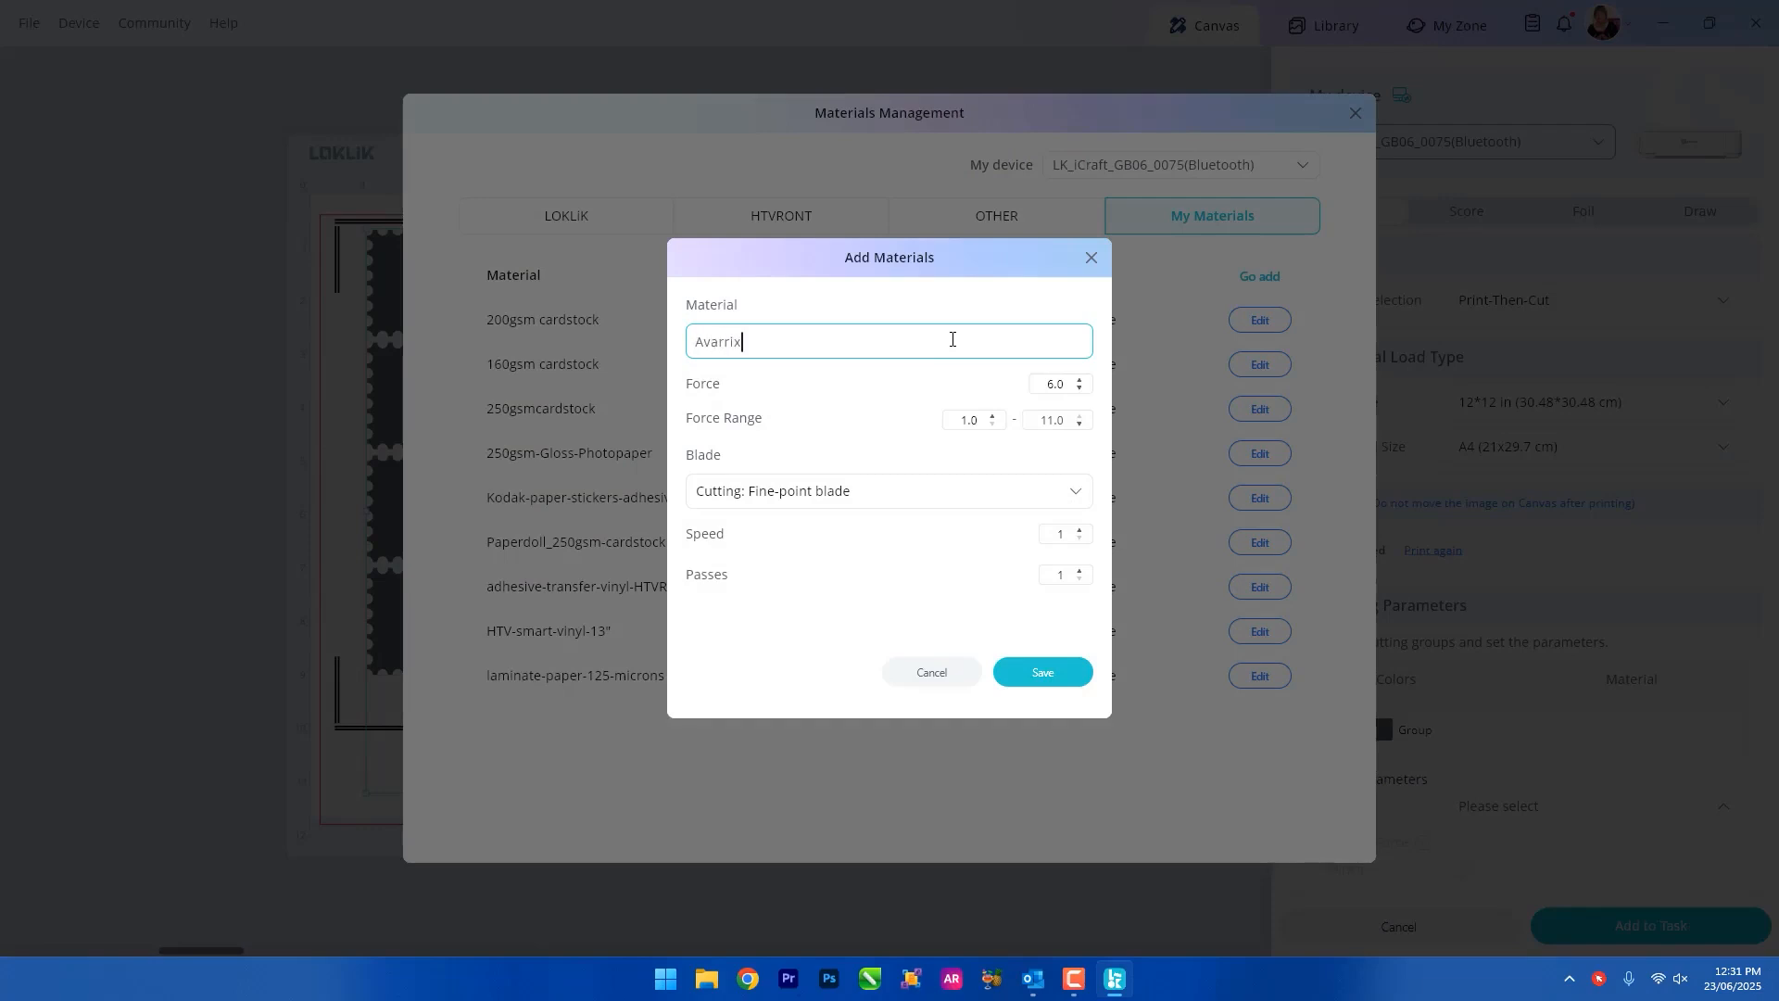
Complete the new Avarrix material's name with sticker-paper-hp.
text(ticker-paper-hp)
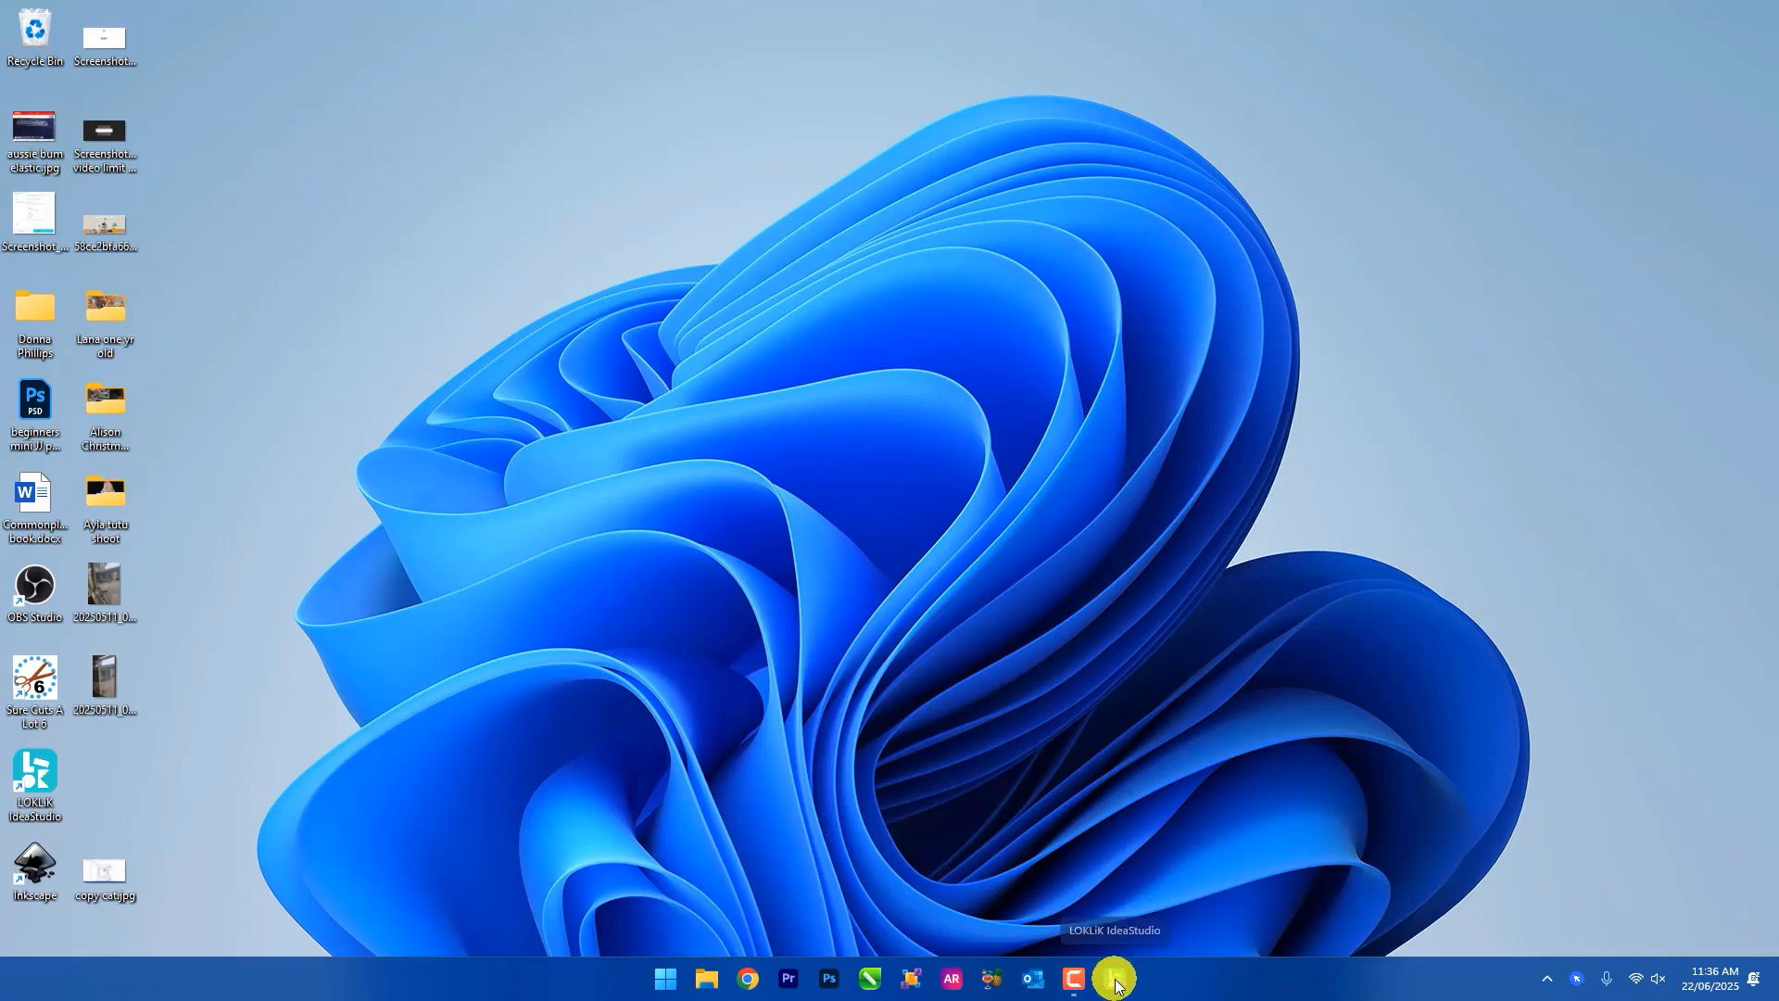
Open LOKLiK IdeaStudio.
click(1115, 980)
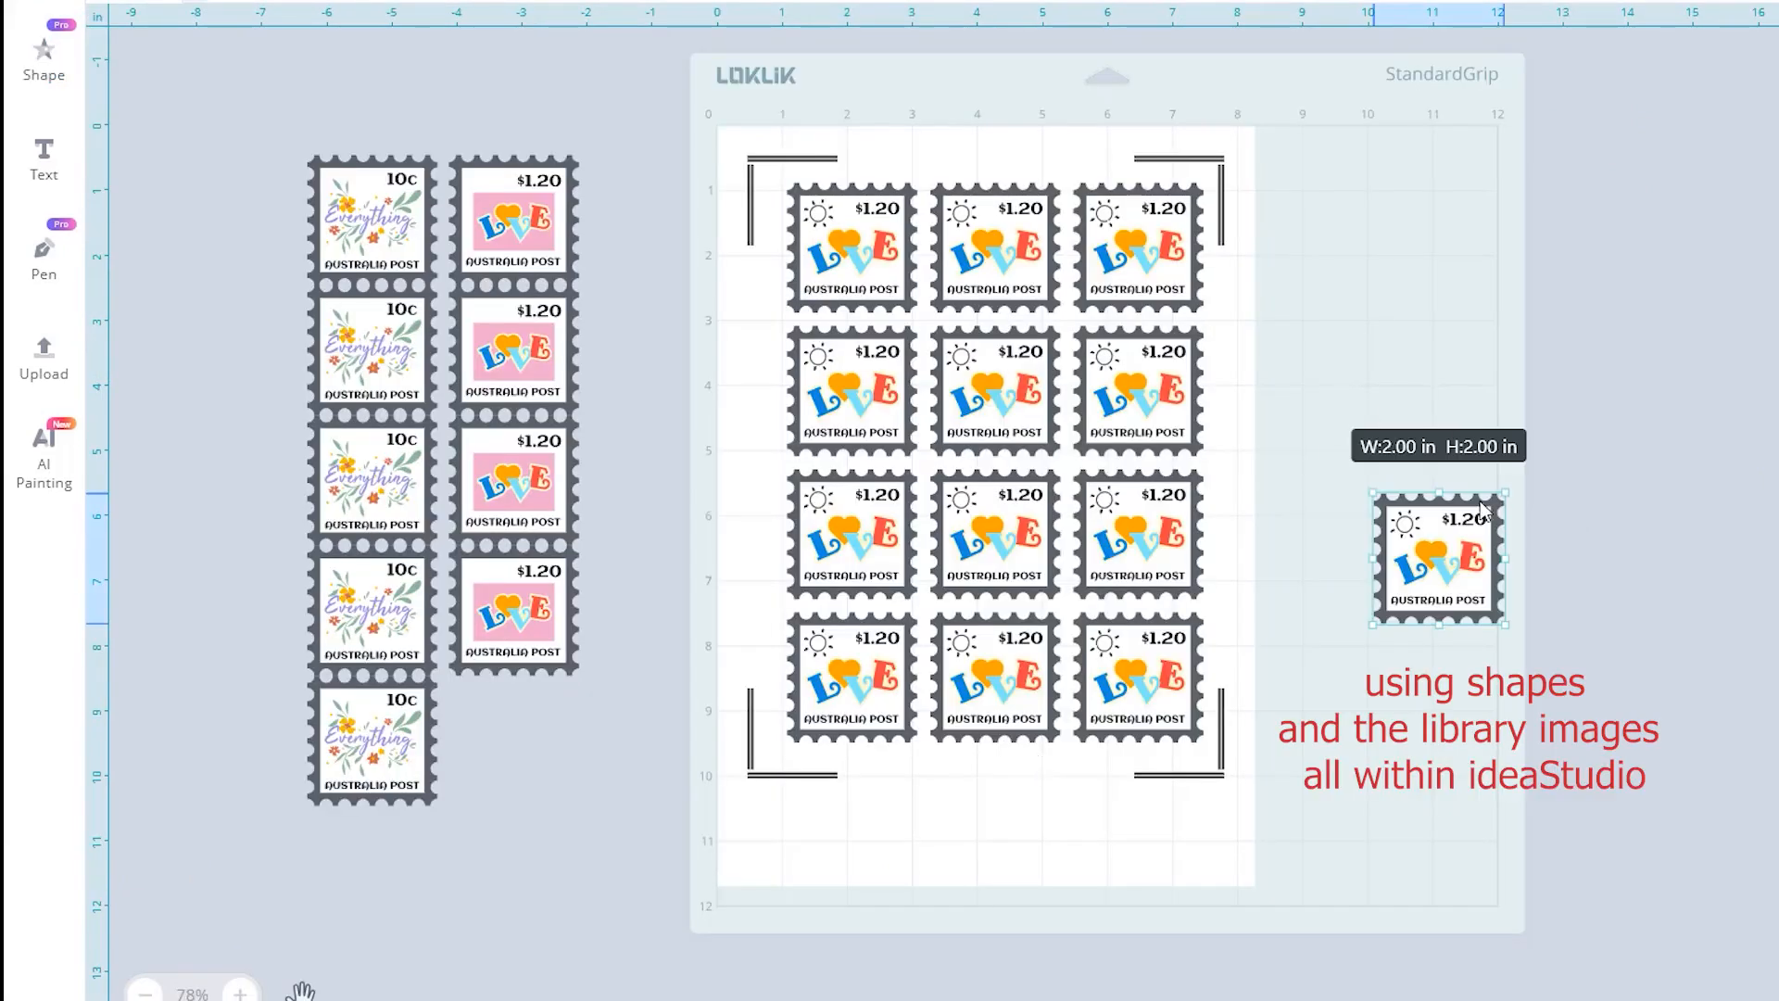
Place a LOVE stamp below the grid, then duplicate it and set the copy beside it.
drag(1401, 557, 877, 812)
key(ctrl+d)
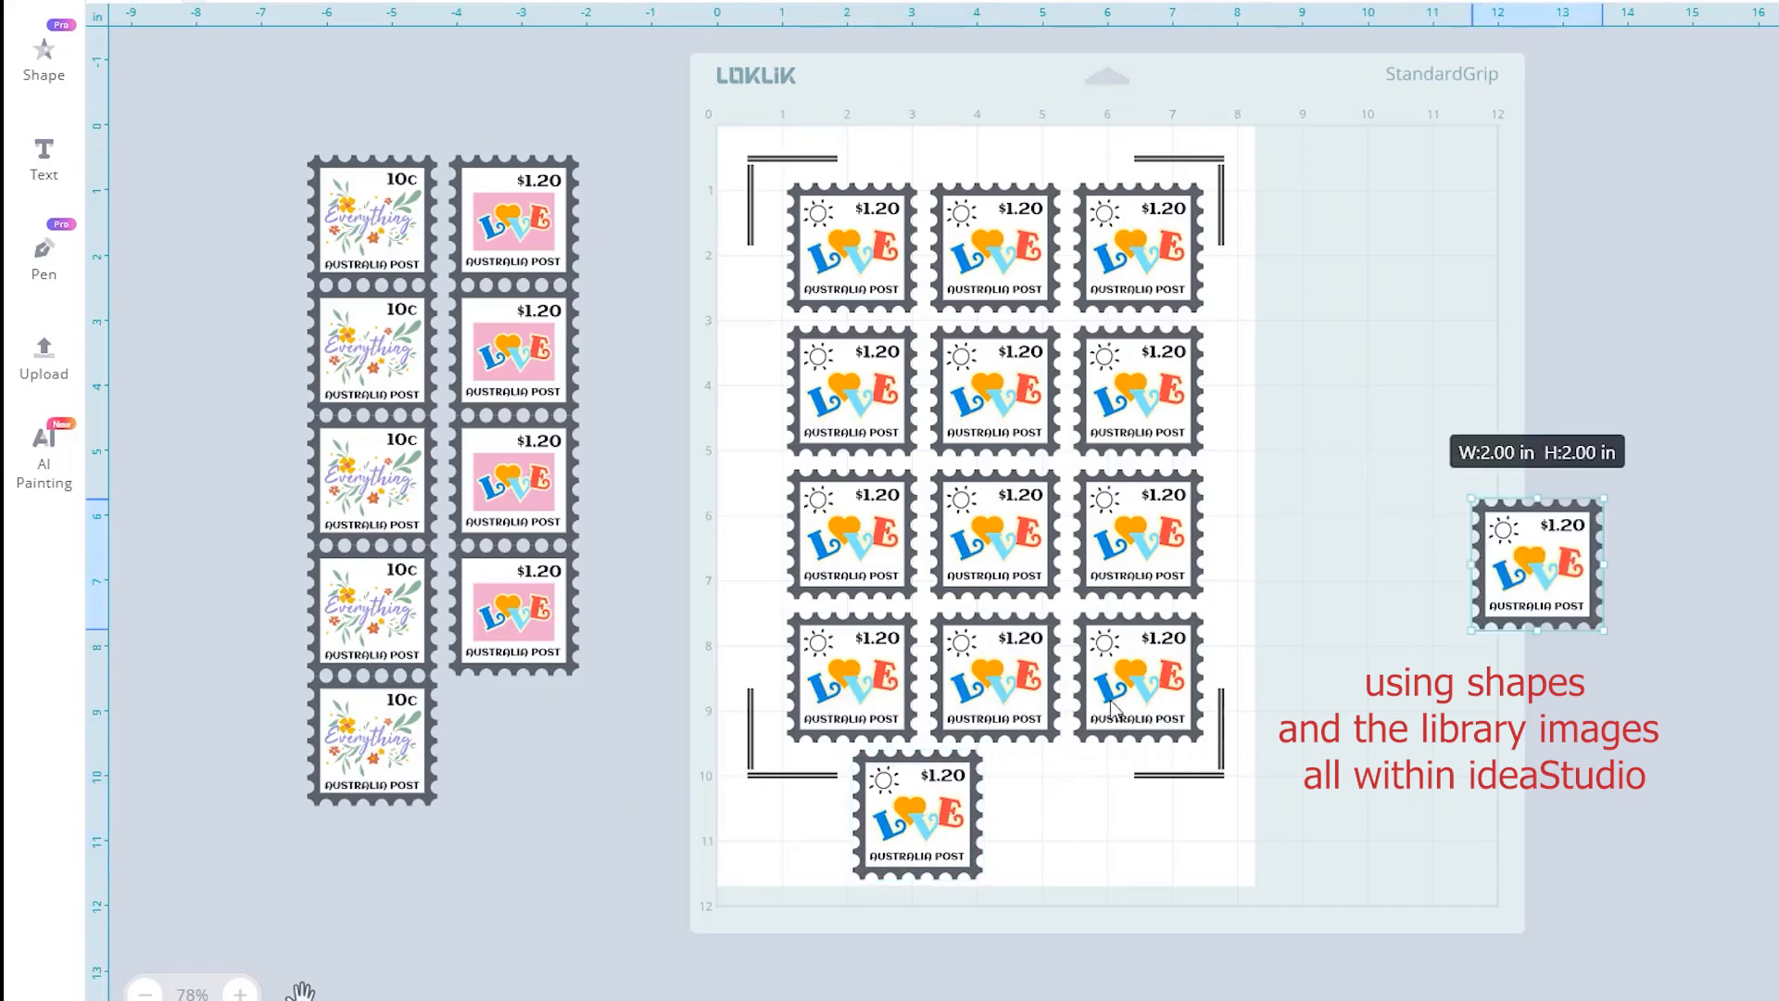
drag(1559, 581, 1065, 833)
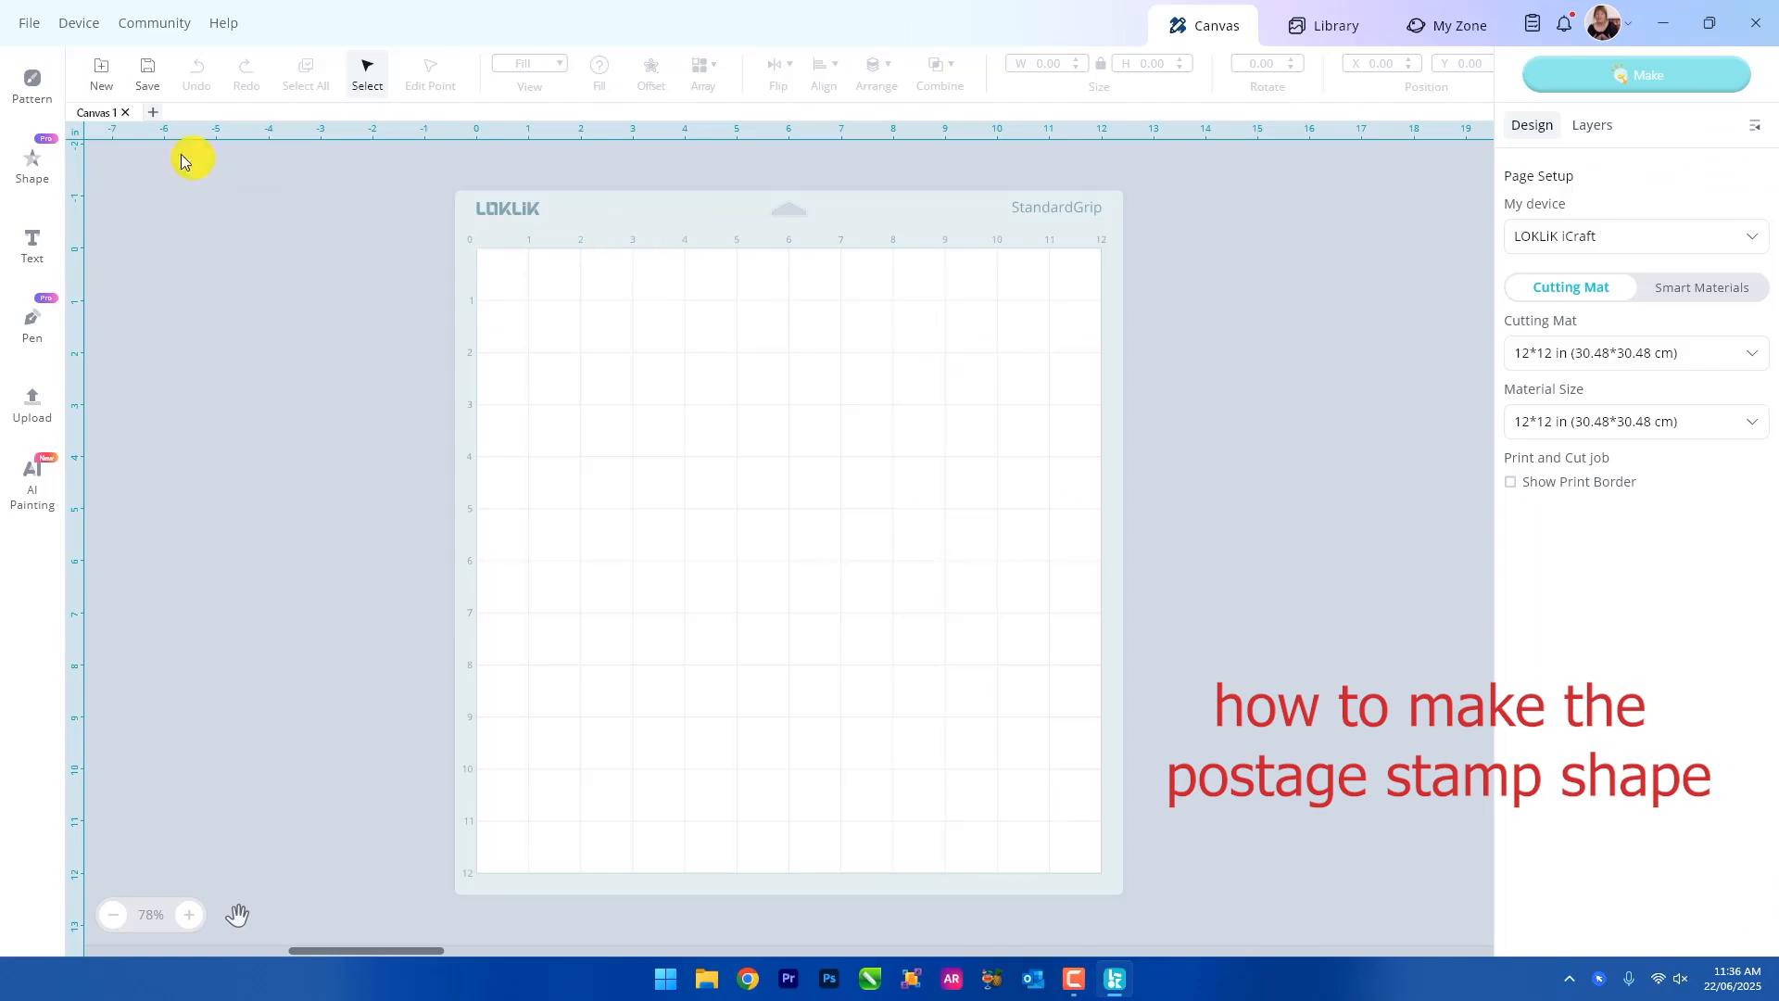
Insert a square from the basic shapes and move it toward the middle of the mat.
click(32, 90)
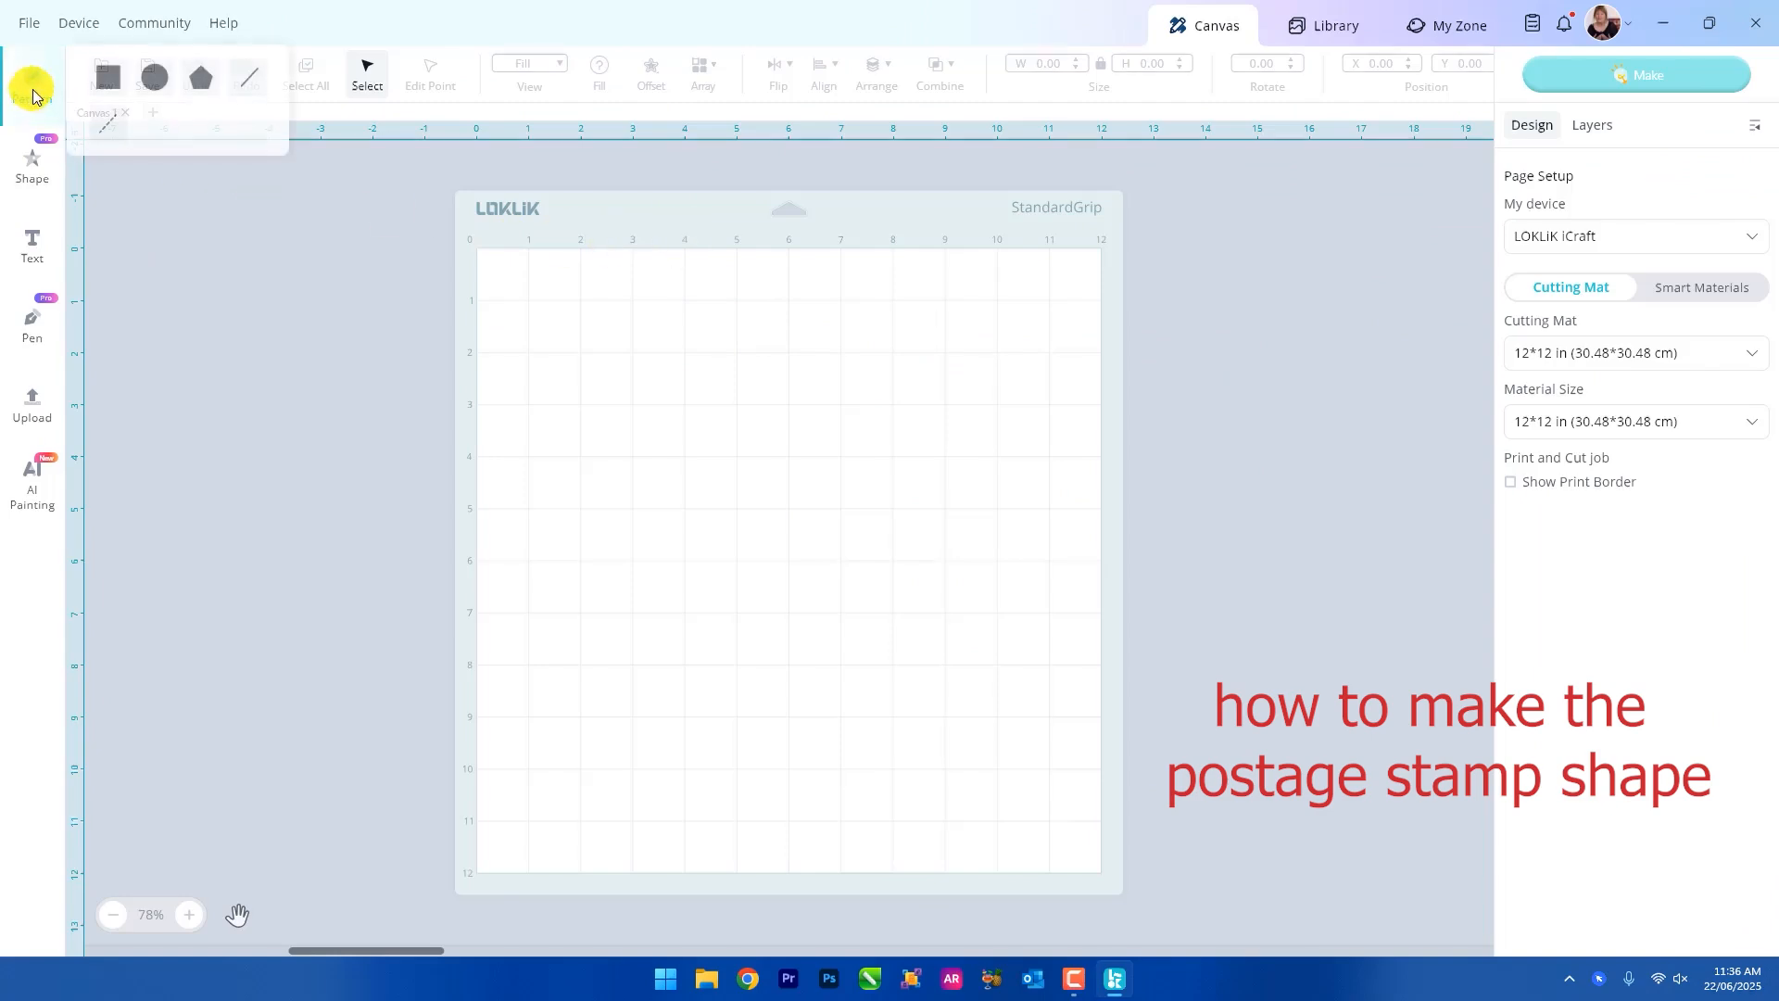
click(32, 172)
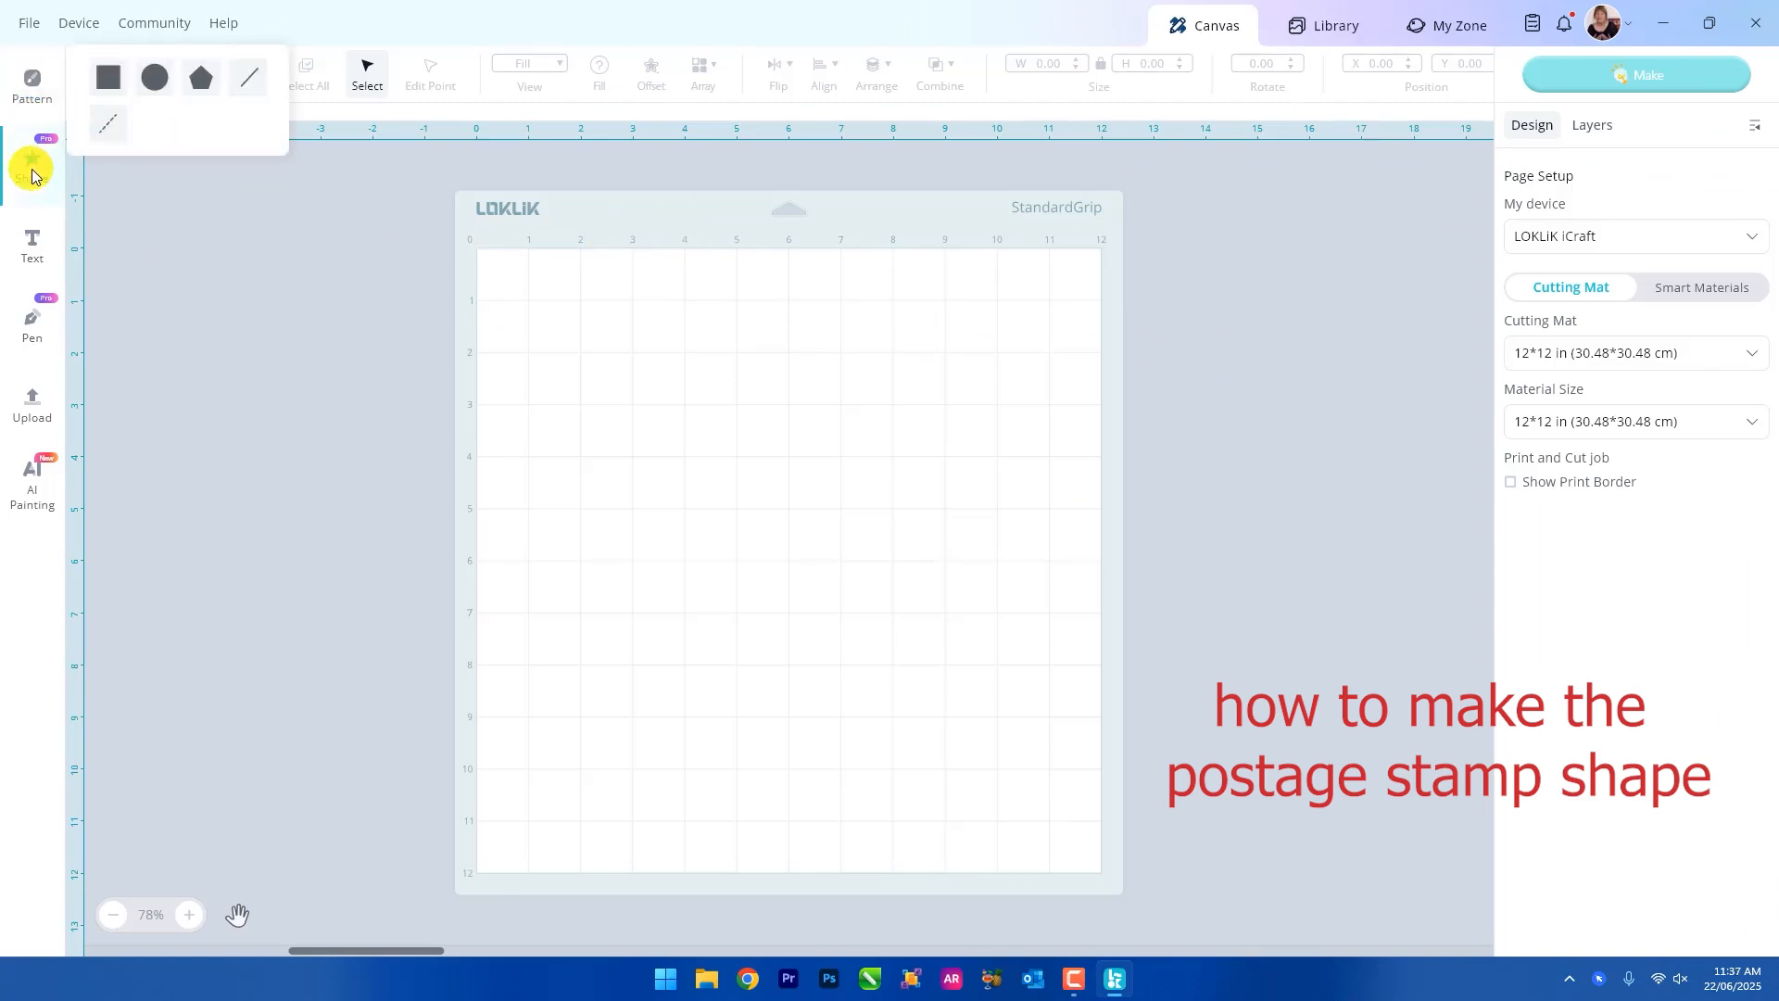
click(33, 175)
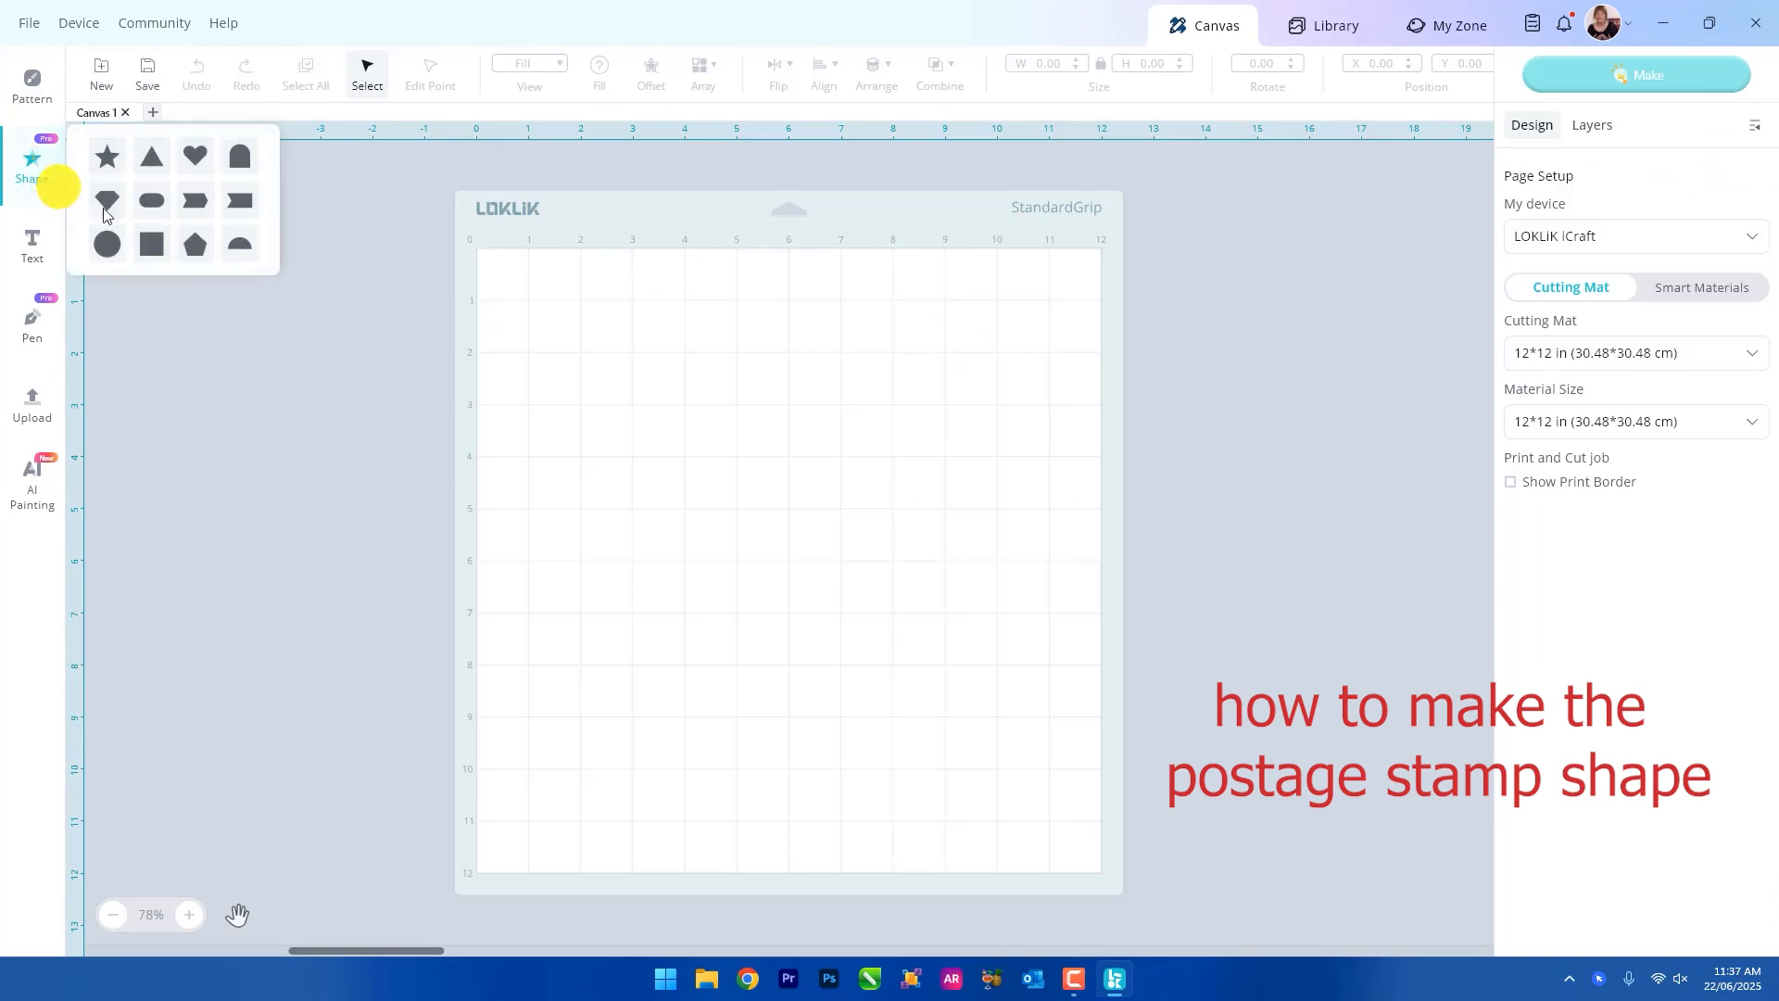
click(151, 244)
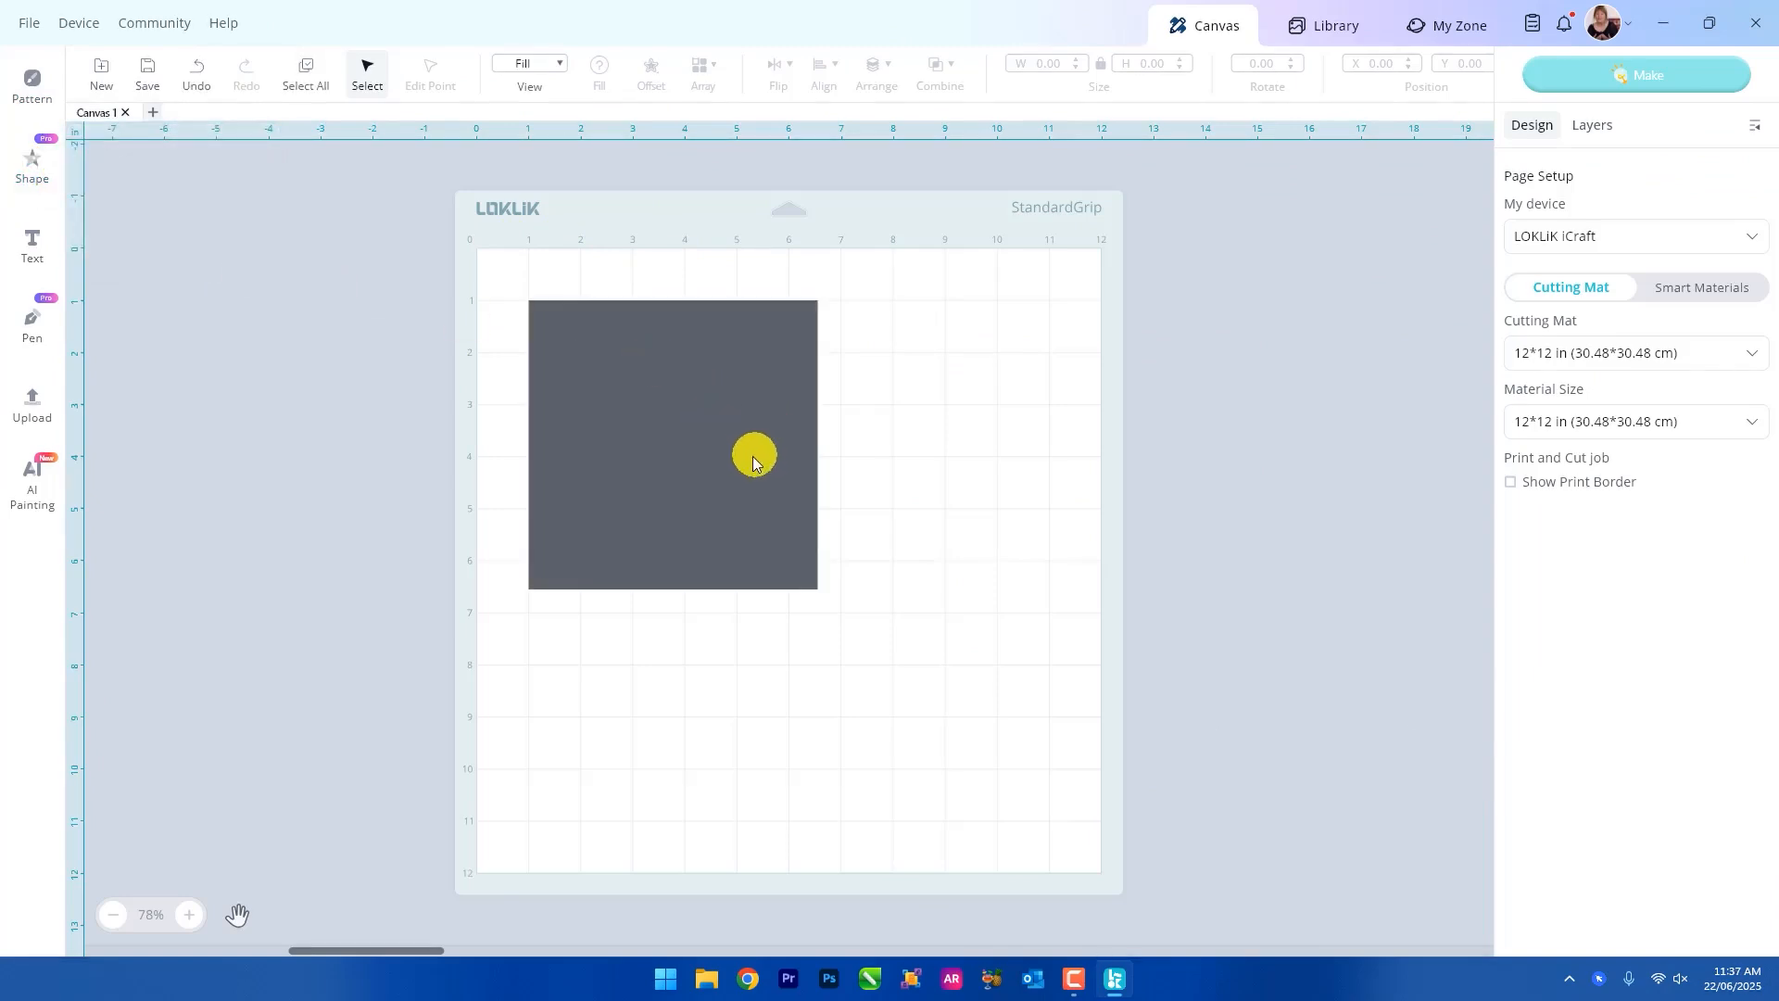
drag(706, 438, 809, 494)
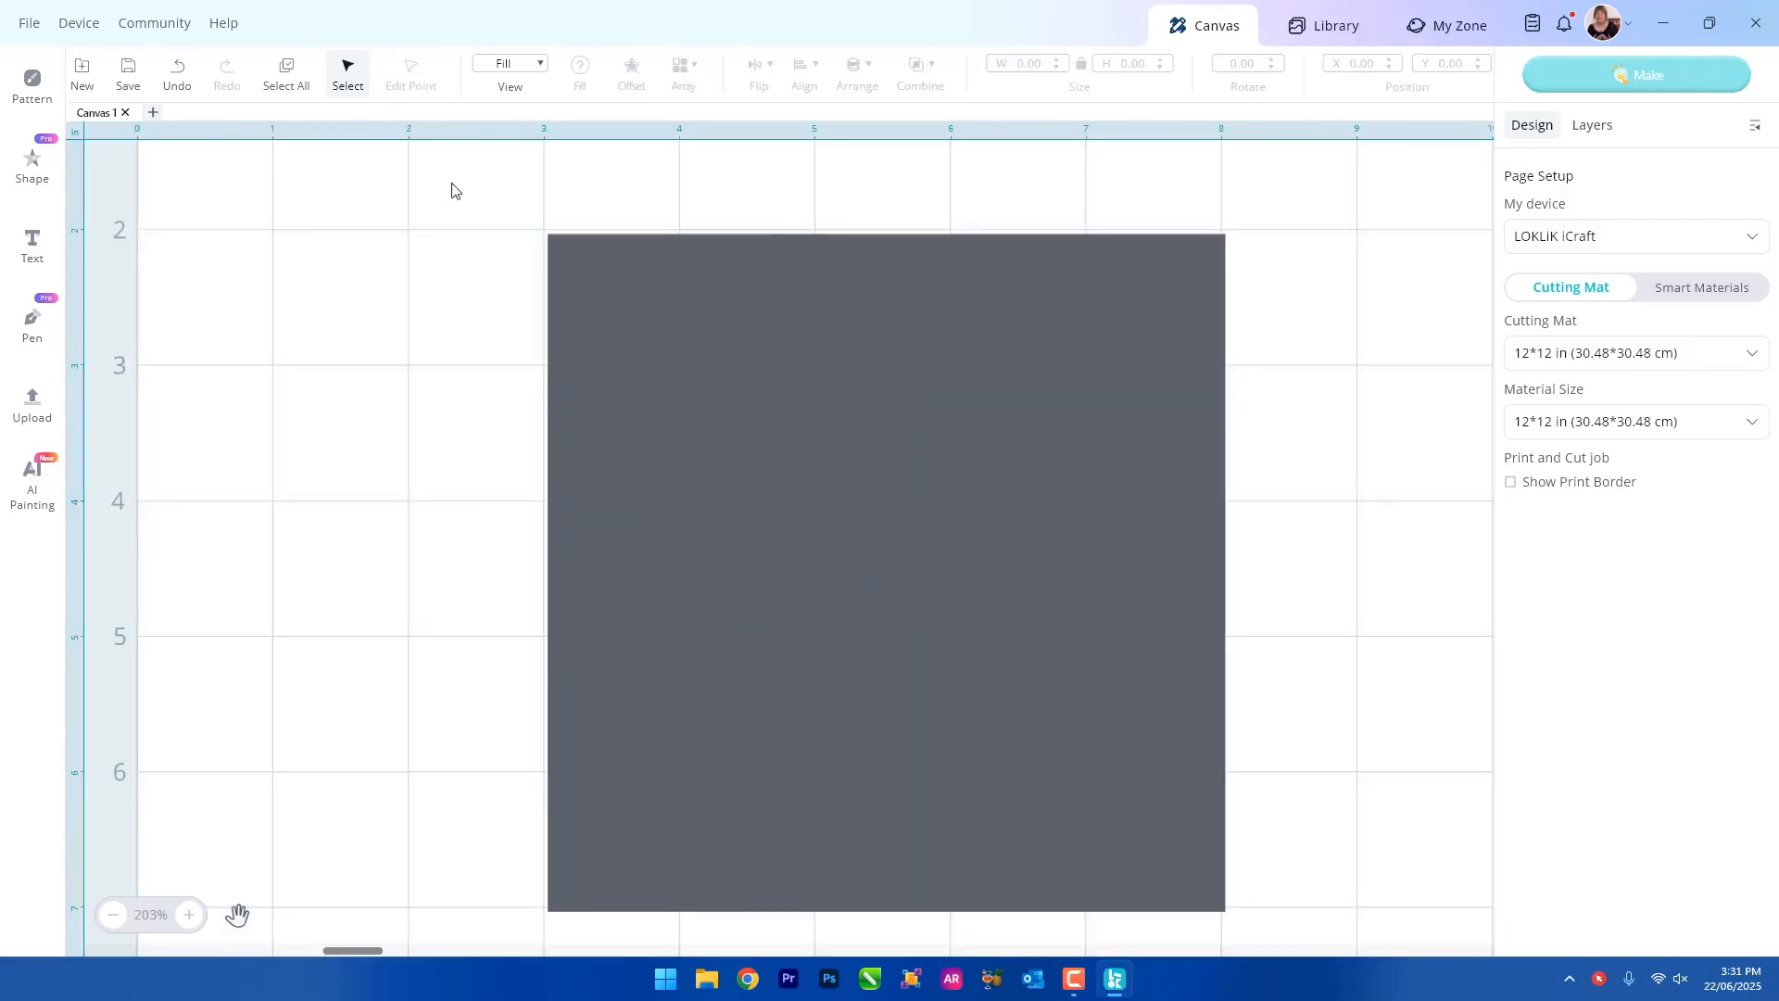
Insert a circle, move it to the left of the square and fill it with pink F2C8CD.
click(33, 165)
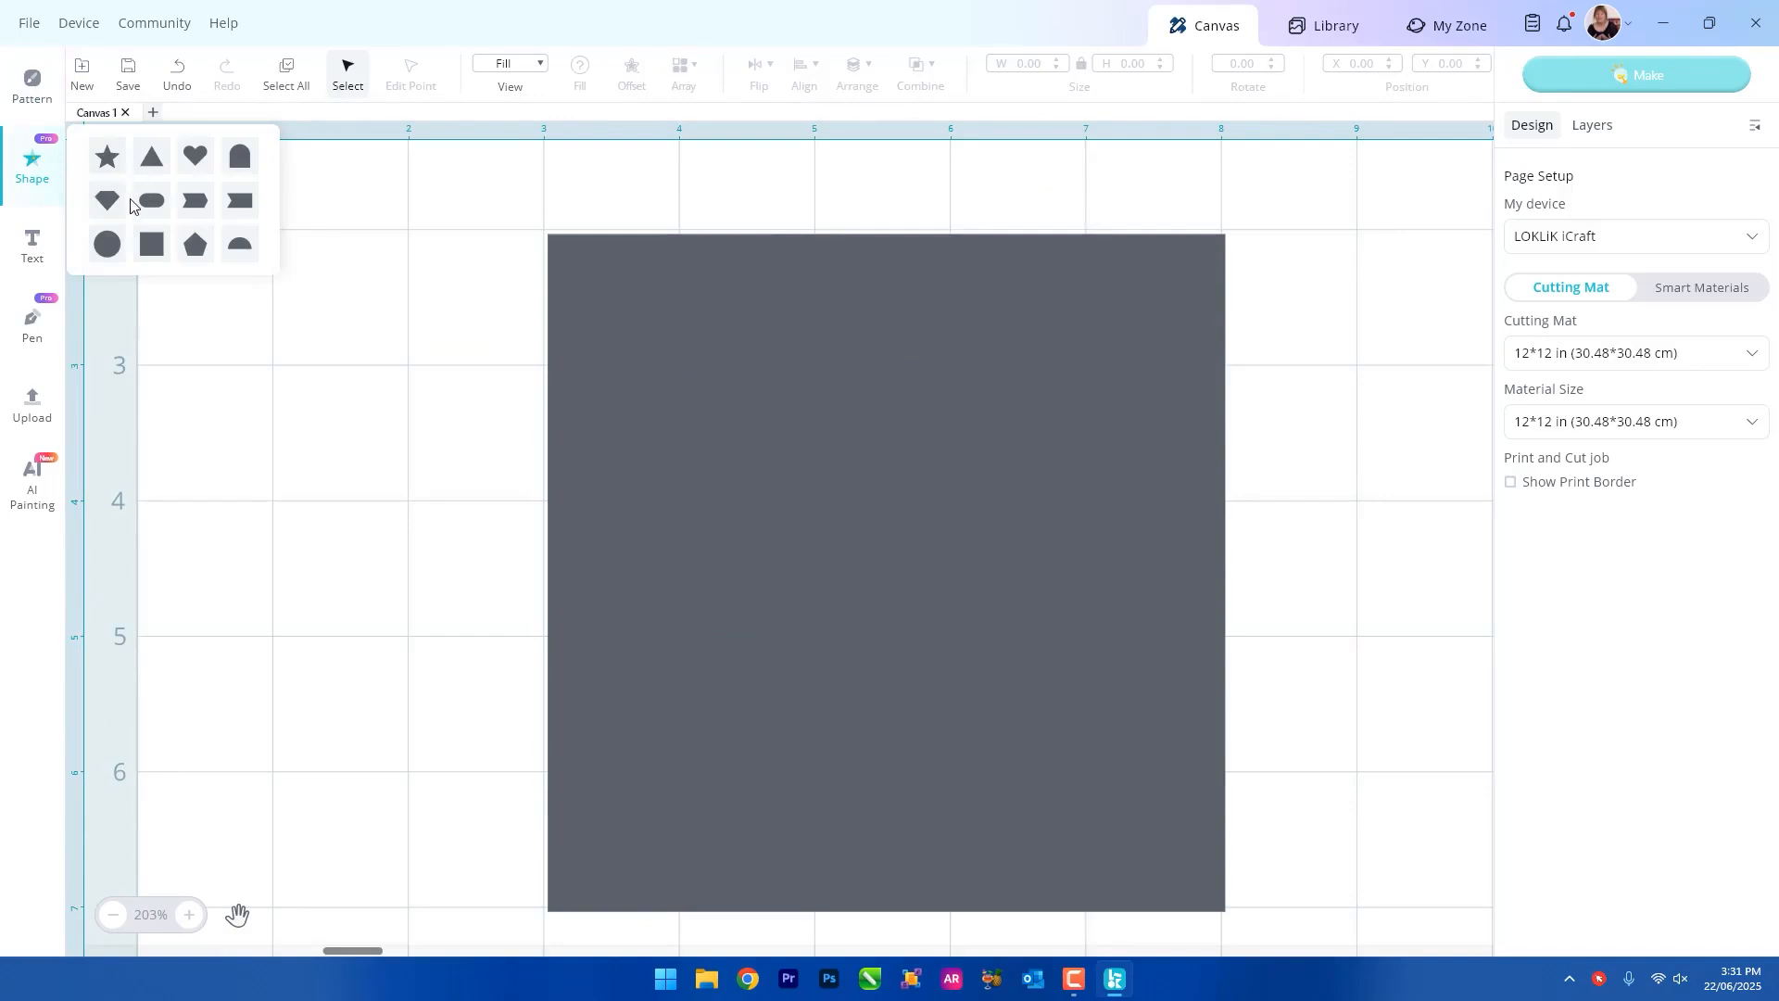
click(108, 243)
drag(626, 359, 415, 349)
click(582, 63)
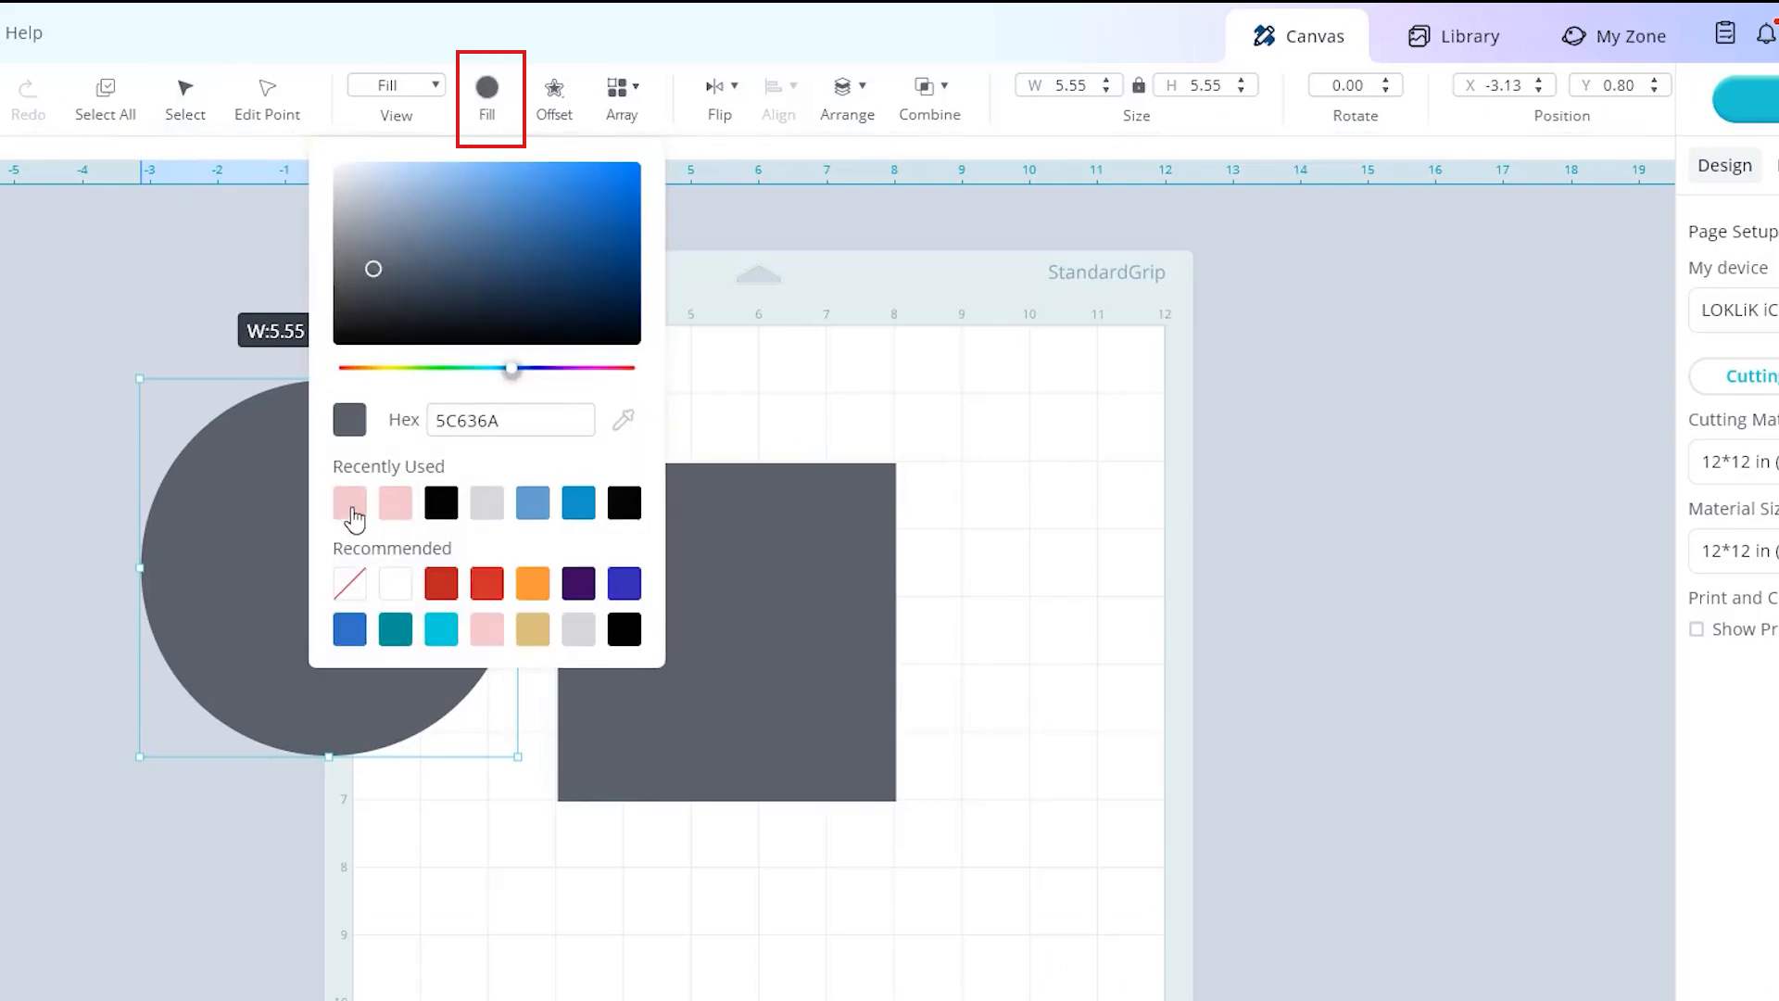
click(350, 503)
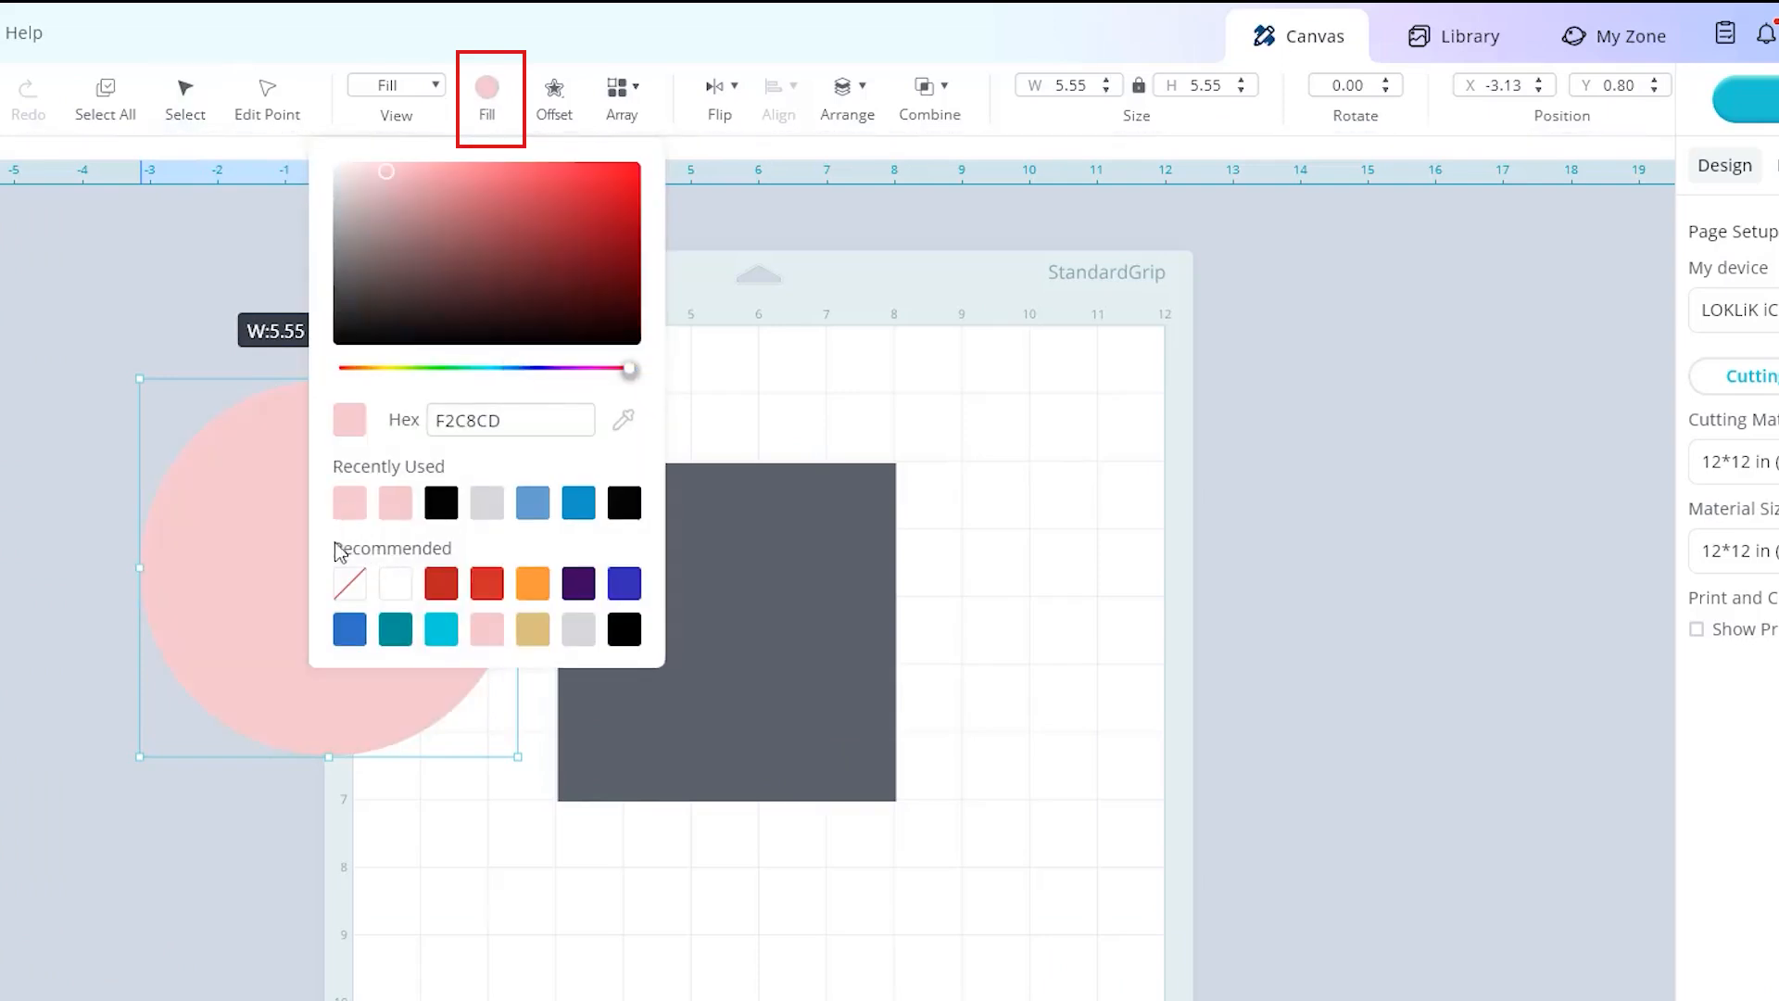
click(252, 610)
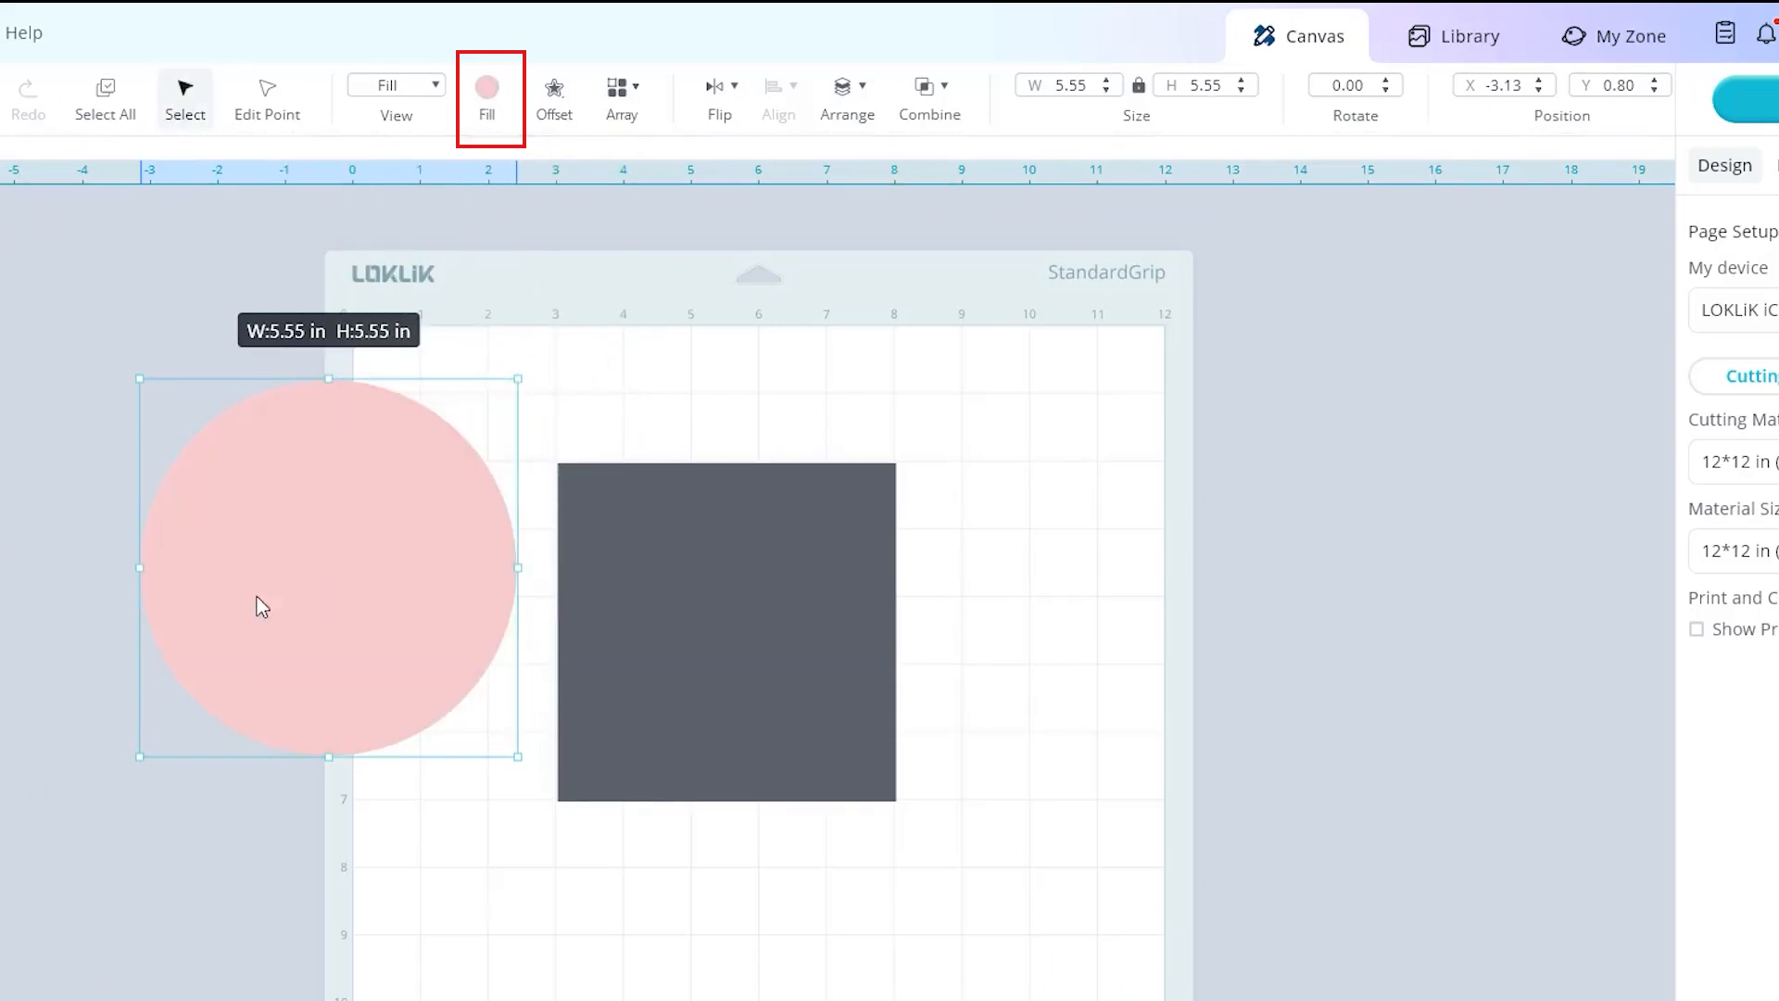
Set the circle's width to 1 in and move it onto the square's top-left corner.
double_click(1073, 84)
key(BackSpace)
text(1)
key(Return)
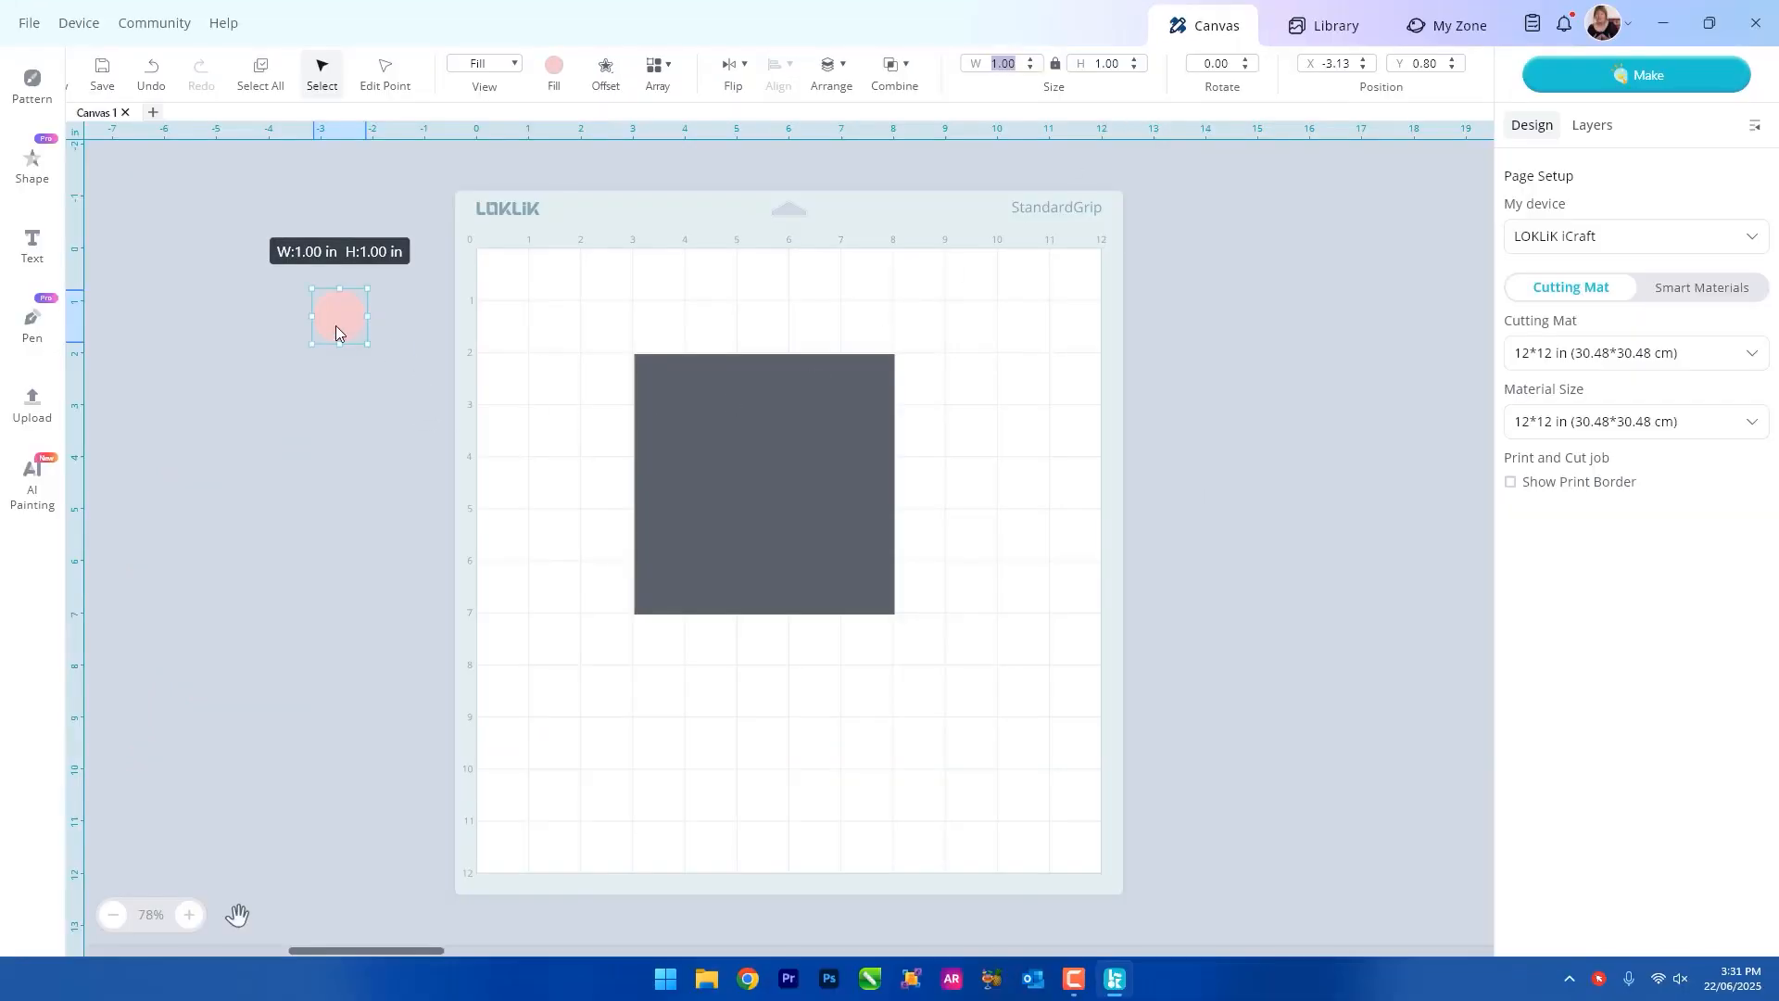
drag(335, 332, 642, 368)
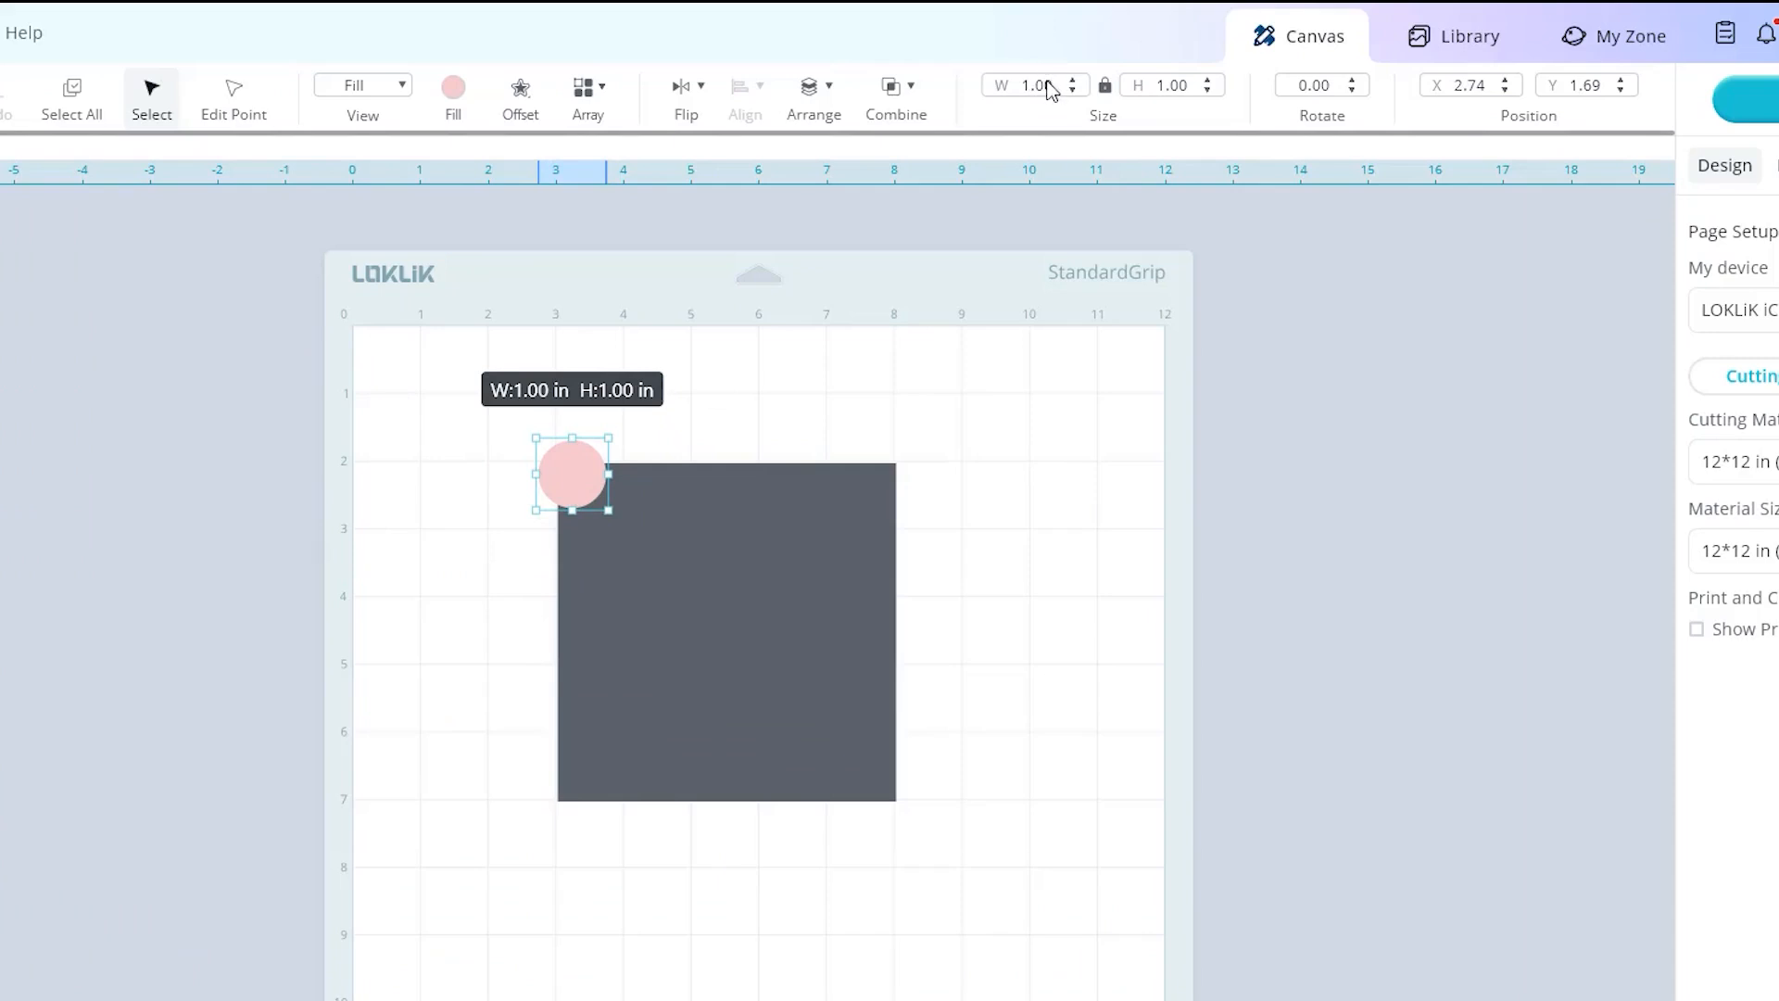
Set the corner circle's width to 0.5 in with the proportions locked.
click(1032, 86)
key(BackSpace)
key(BackSpace)
key(Delete)
key(Delete)
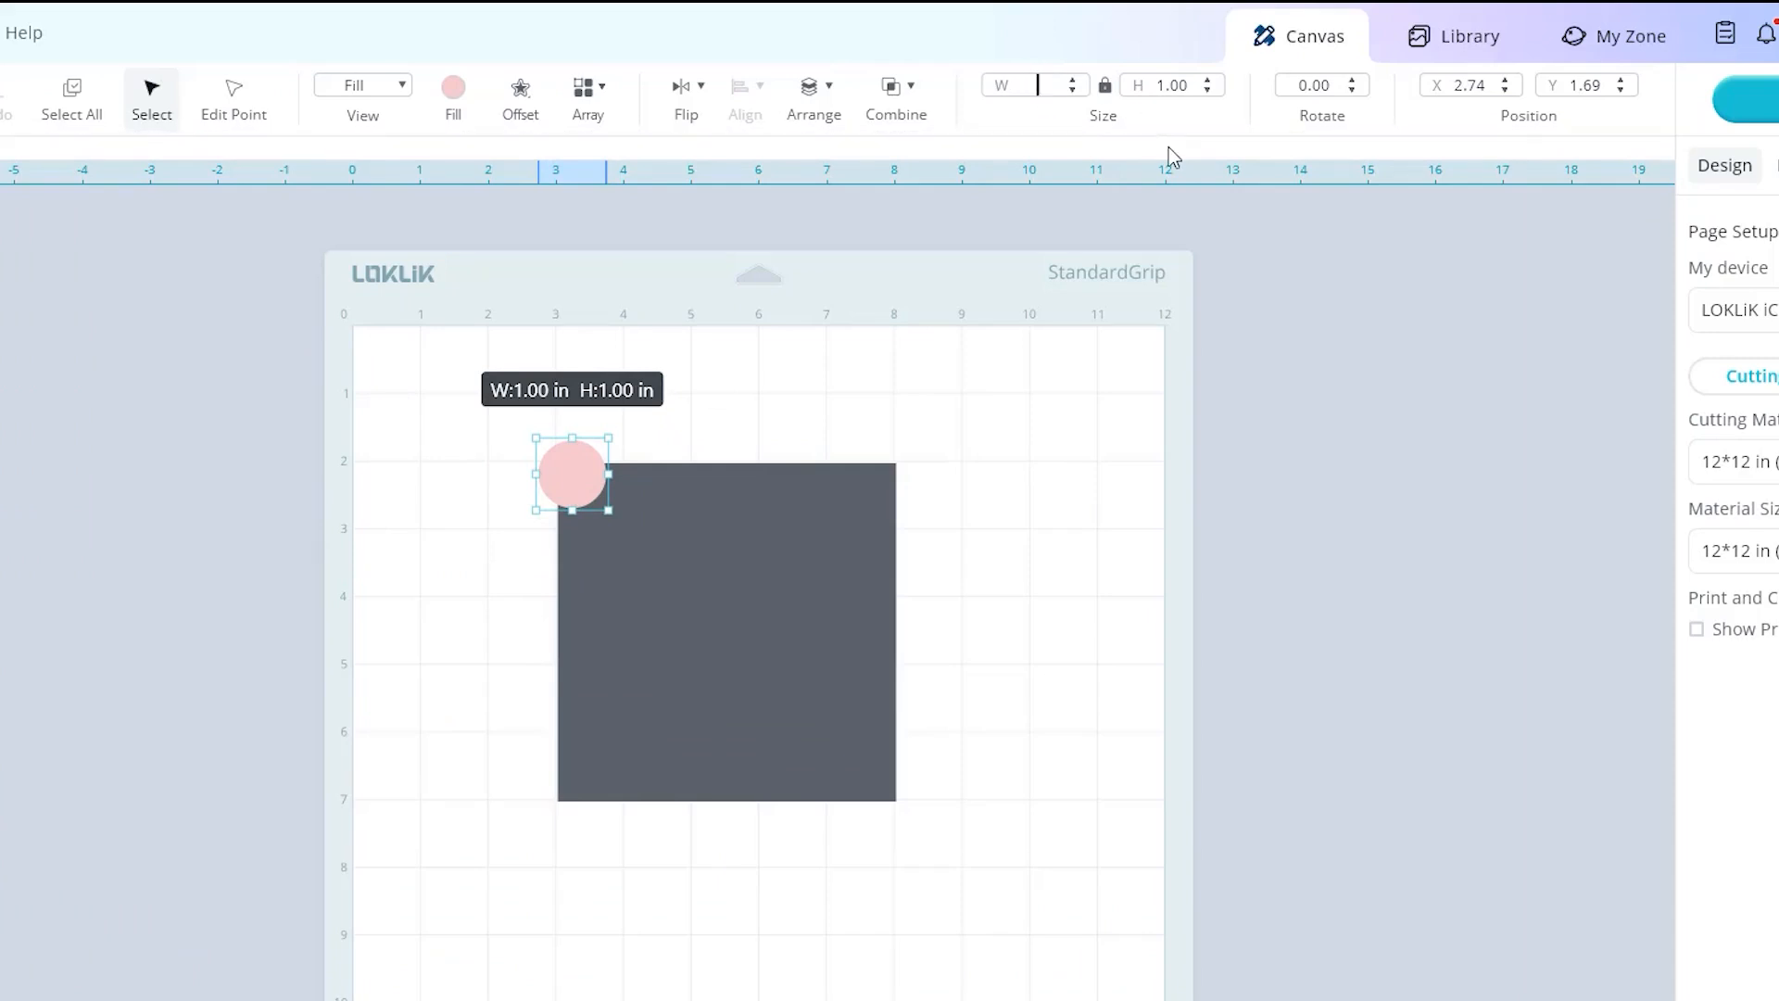
text(0.5)
key(Return)
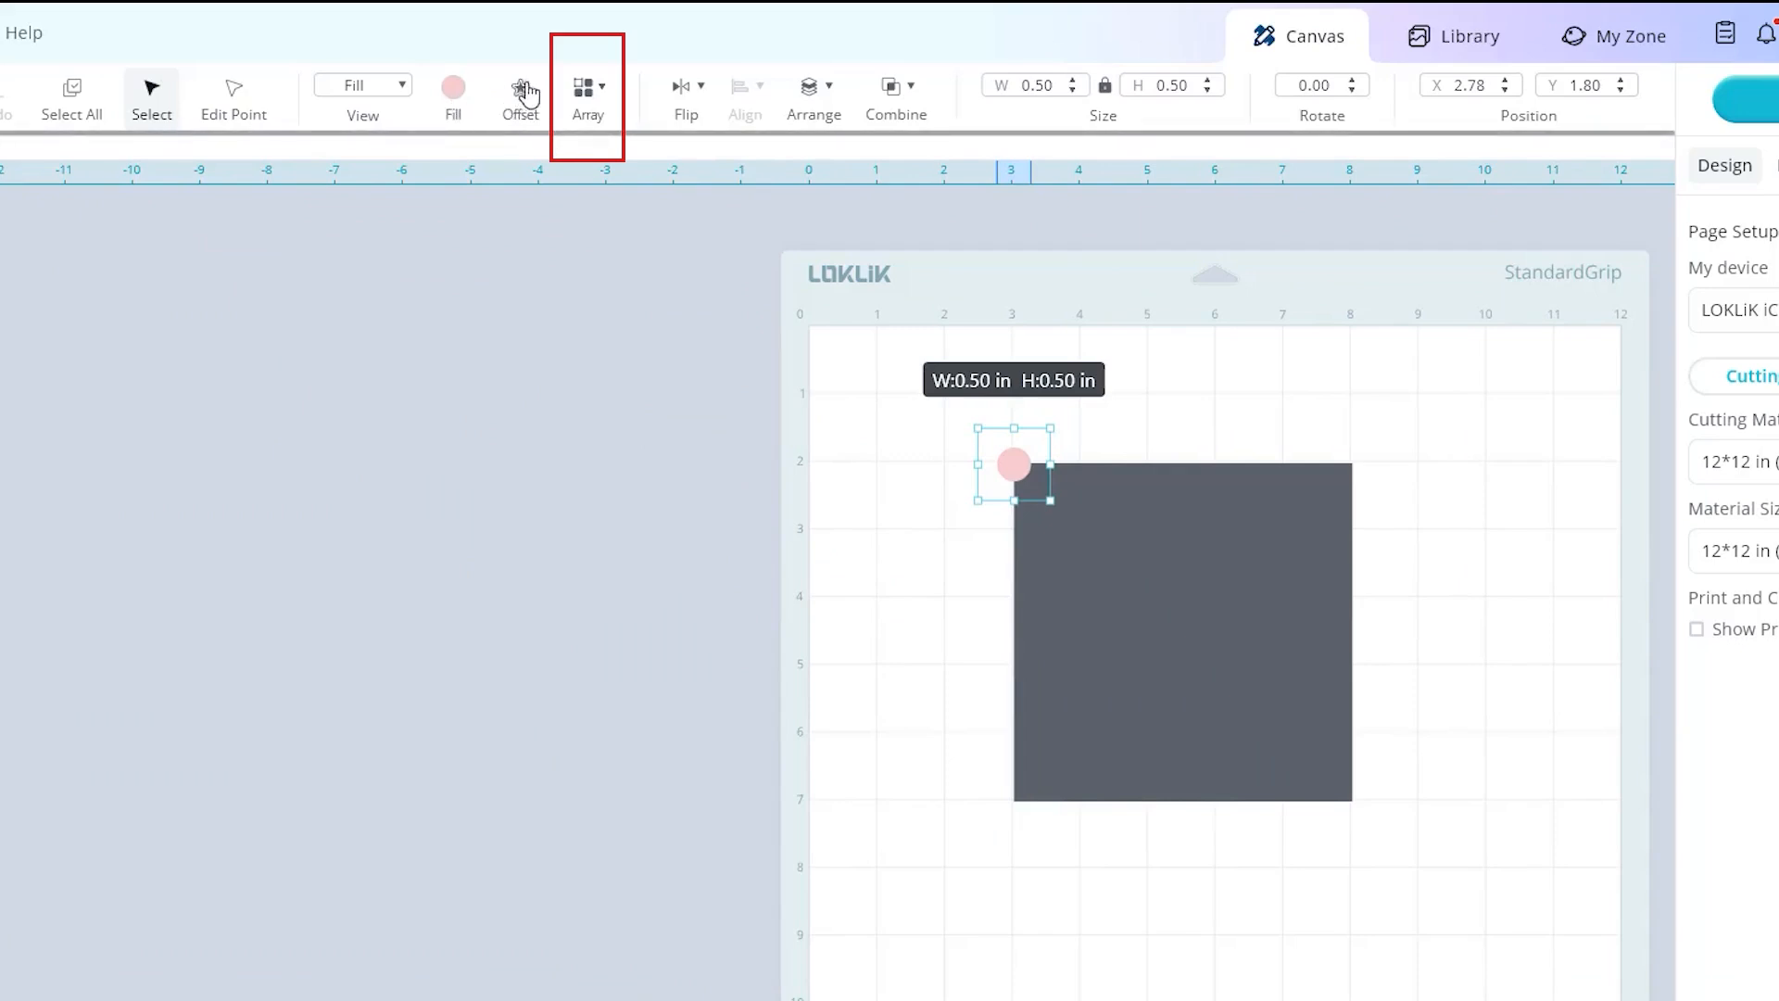
Array the circle along the square's top edge in 8 columns and 1 row with 0.2 in column spacing.
click(583, 90)
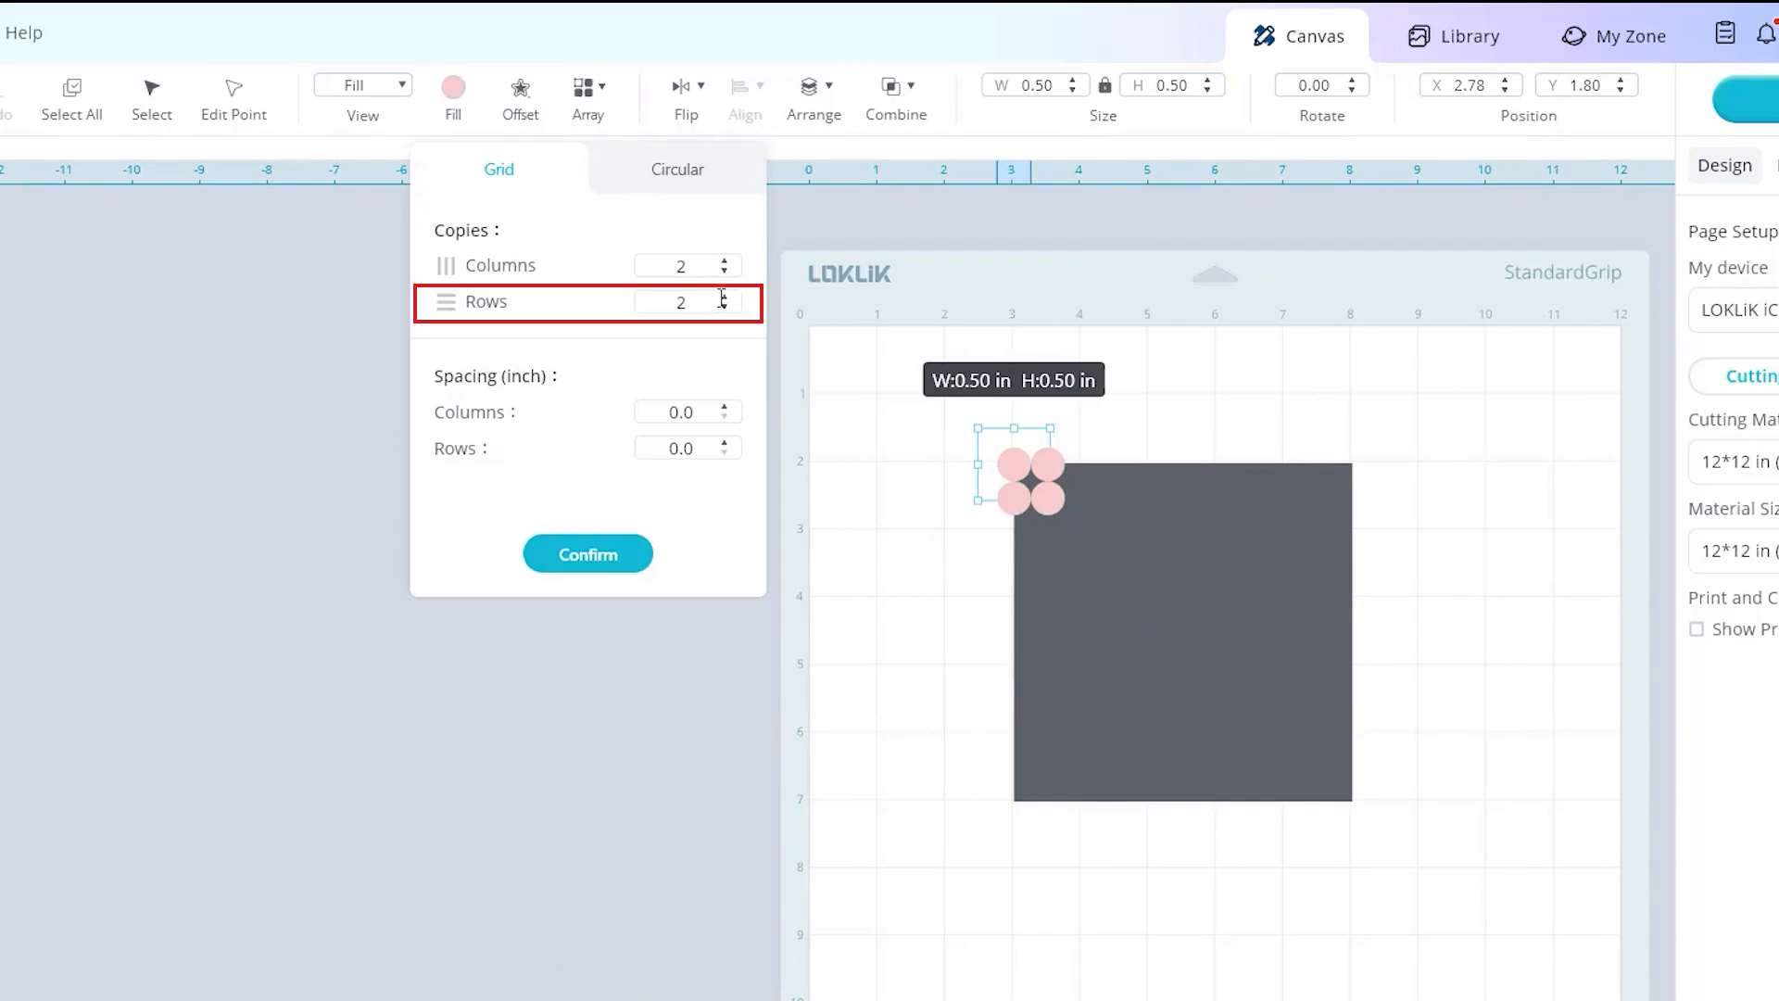
click(724, 308)
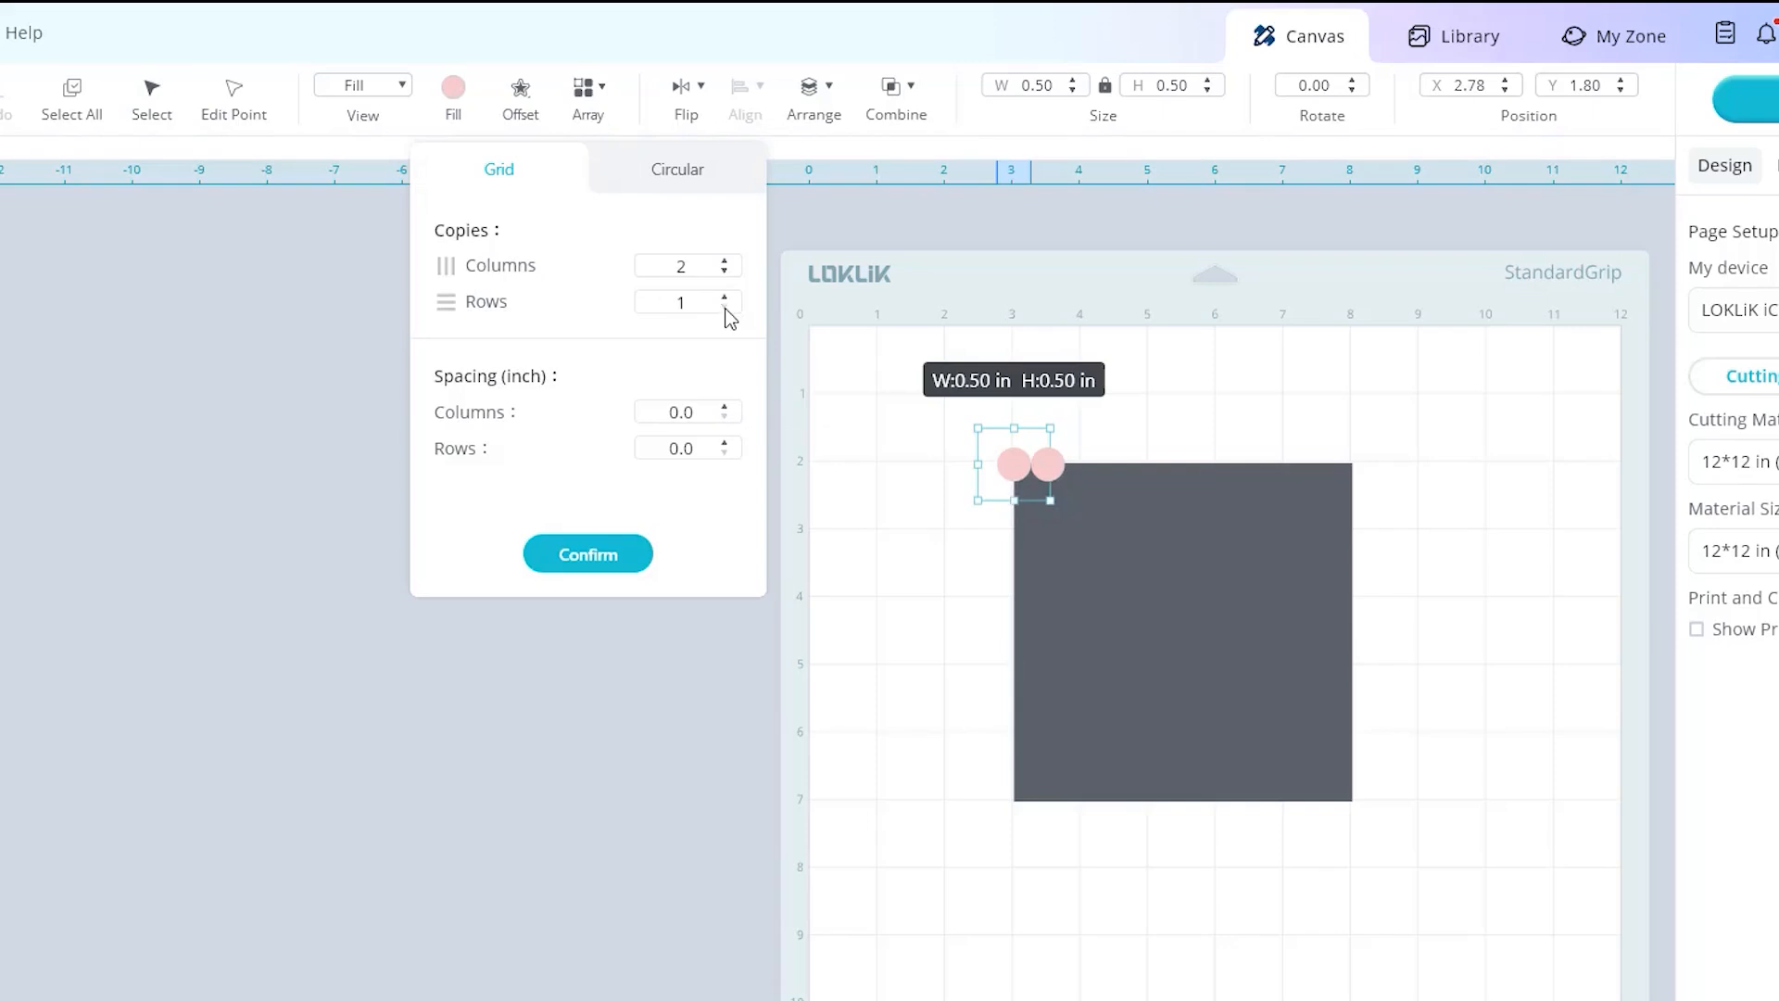
click(725, 261)
click(724, 262)
click(724, 262)
click(724, 262)
click(724, 261)
click(724, 261)
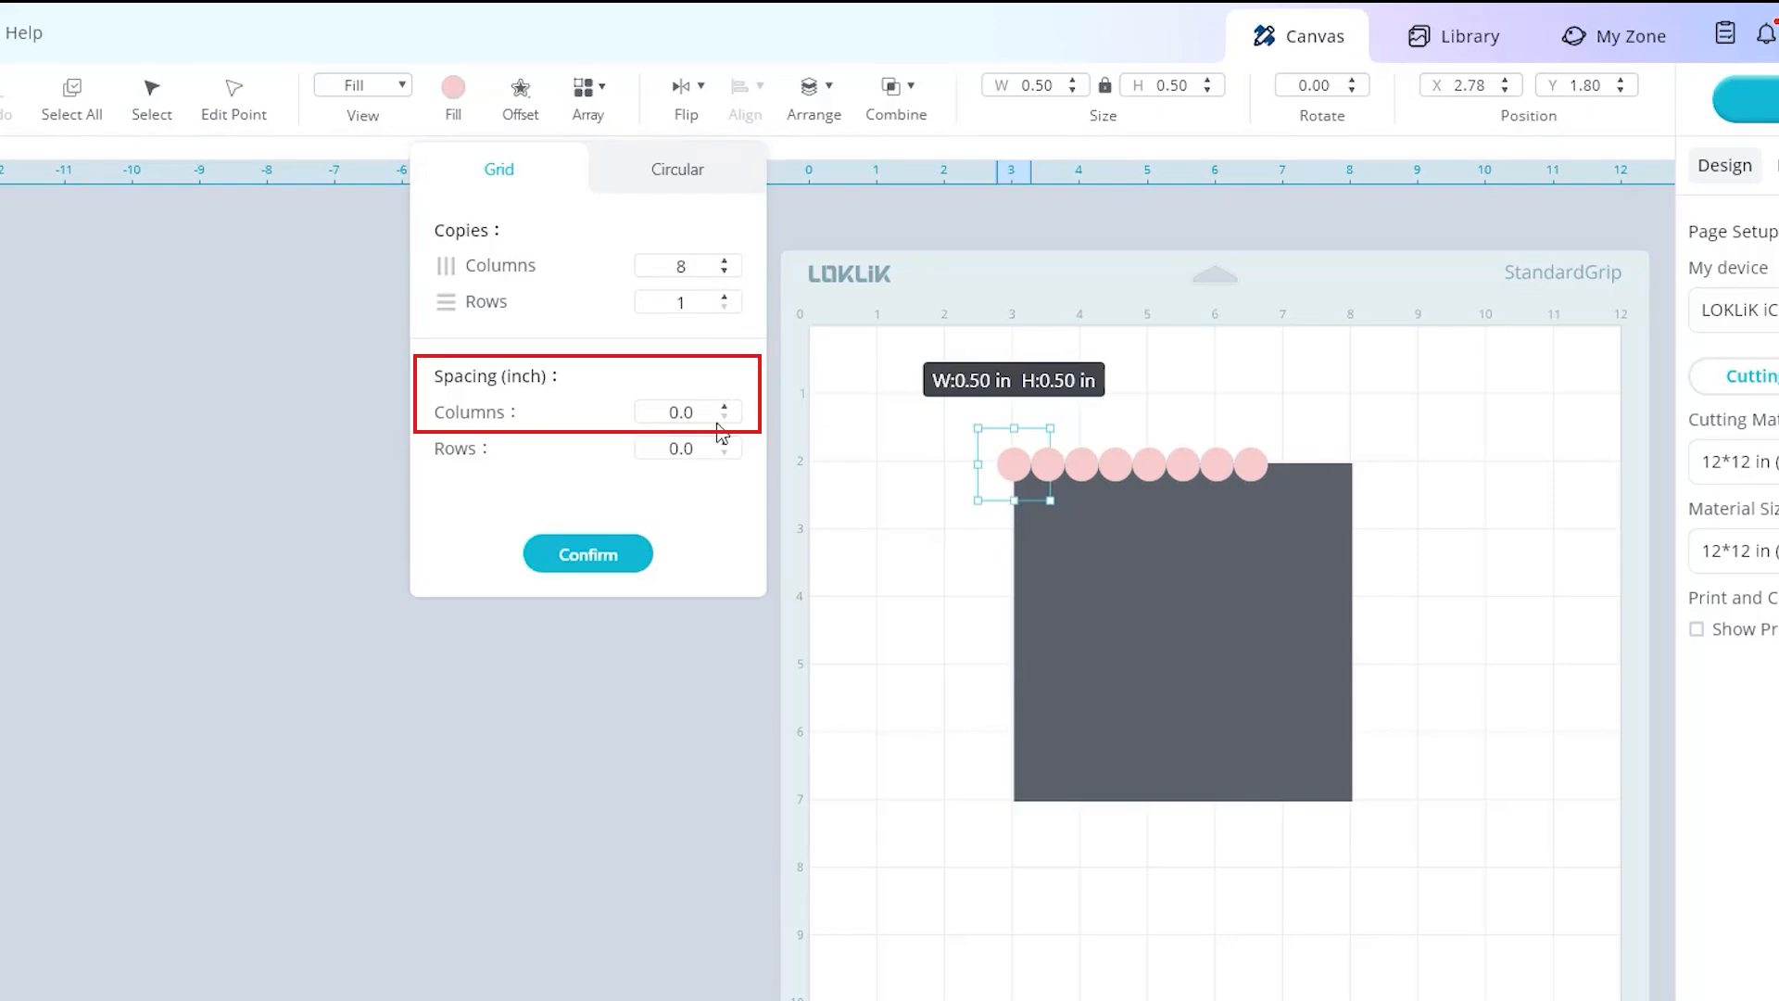
click(724, 407)
click(725, 407)
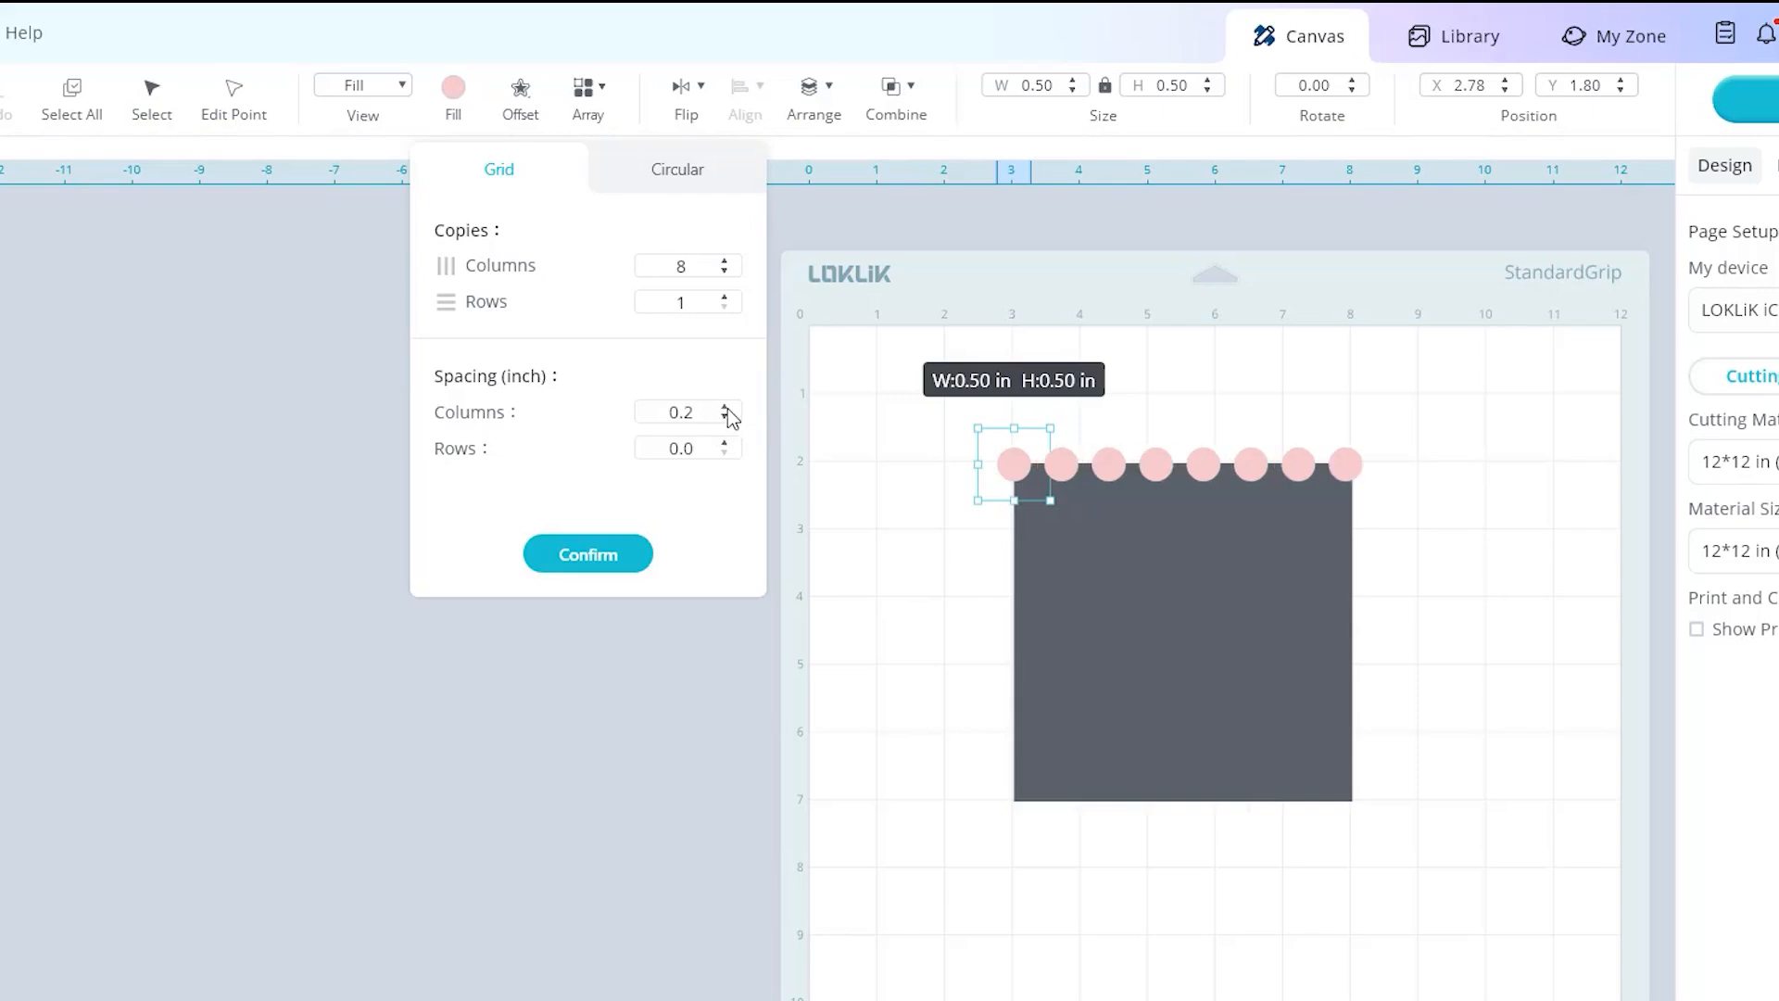
click(605, 559)
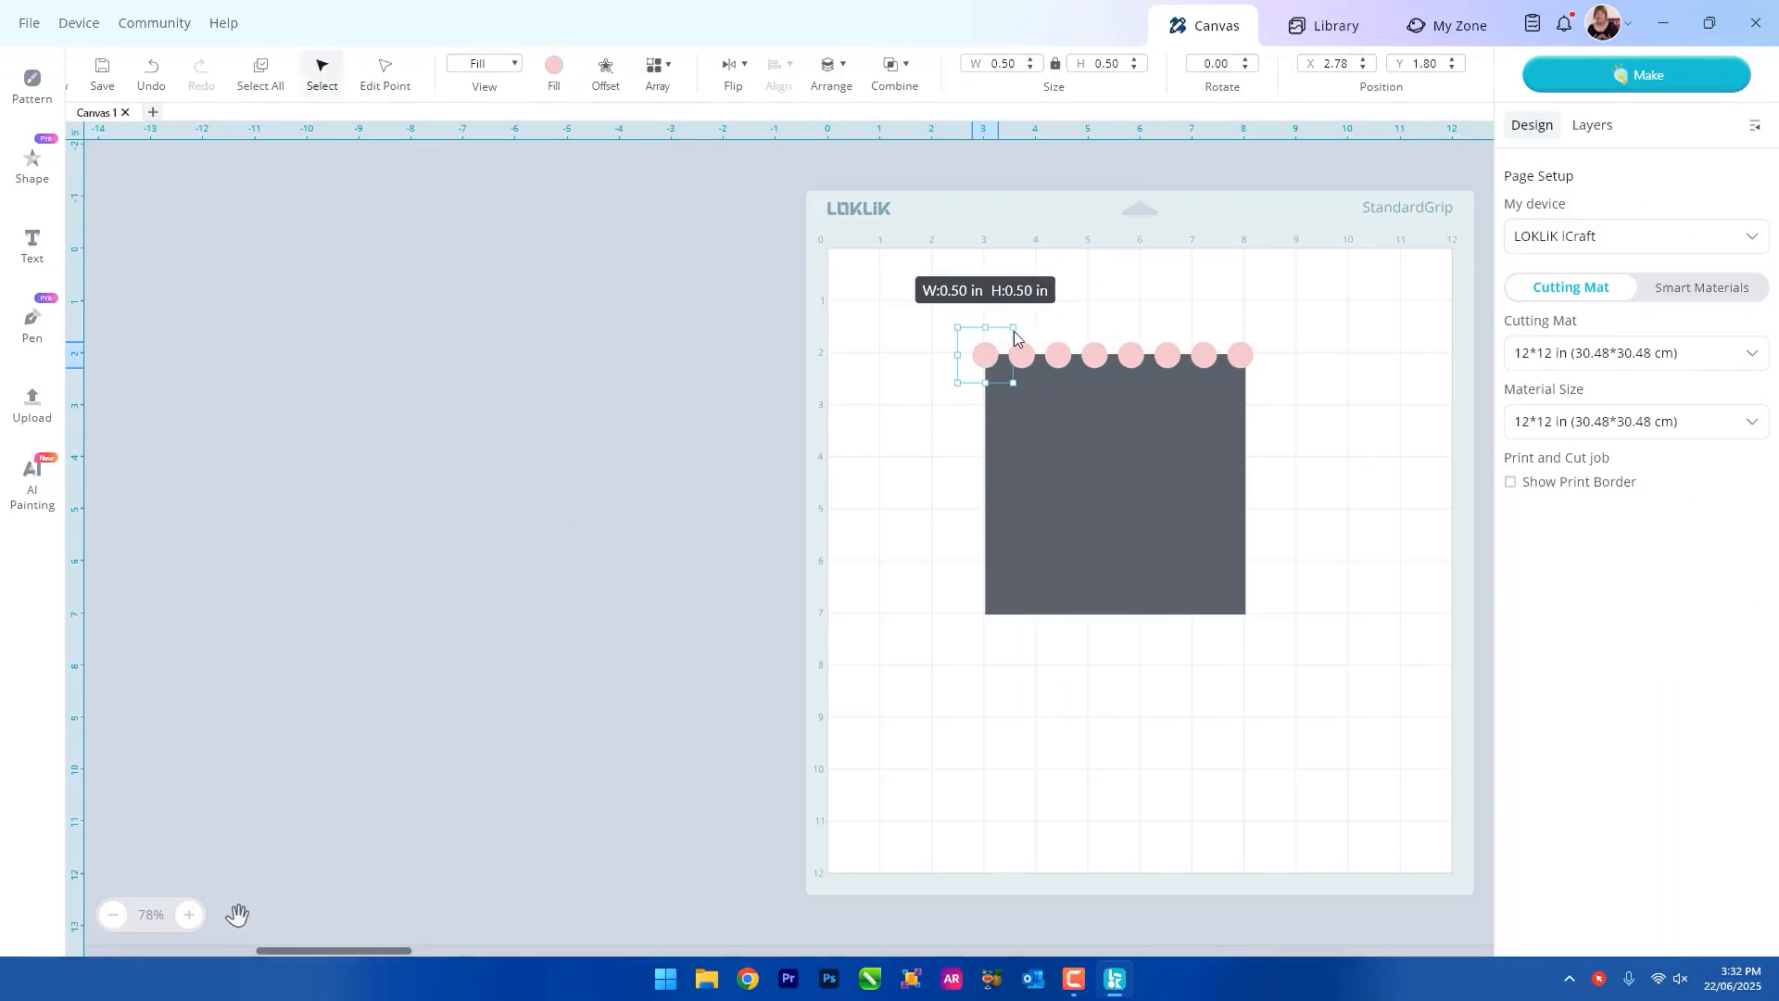
Group the eight circles along the square's top edge.
click(1120, 298)
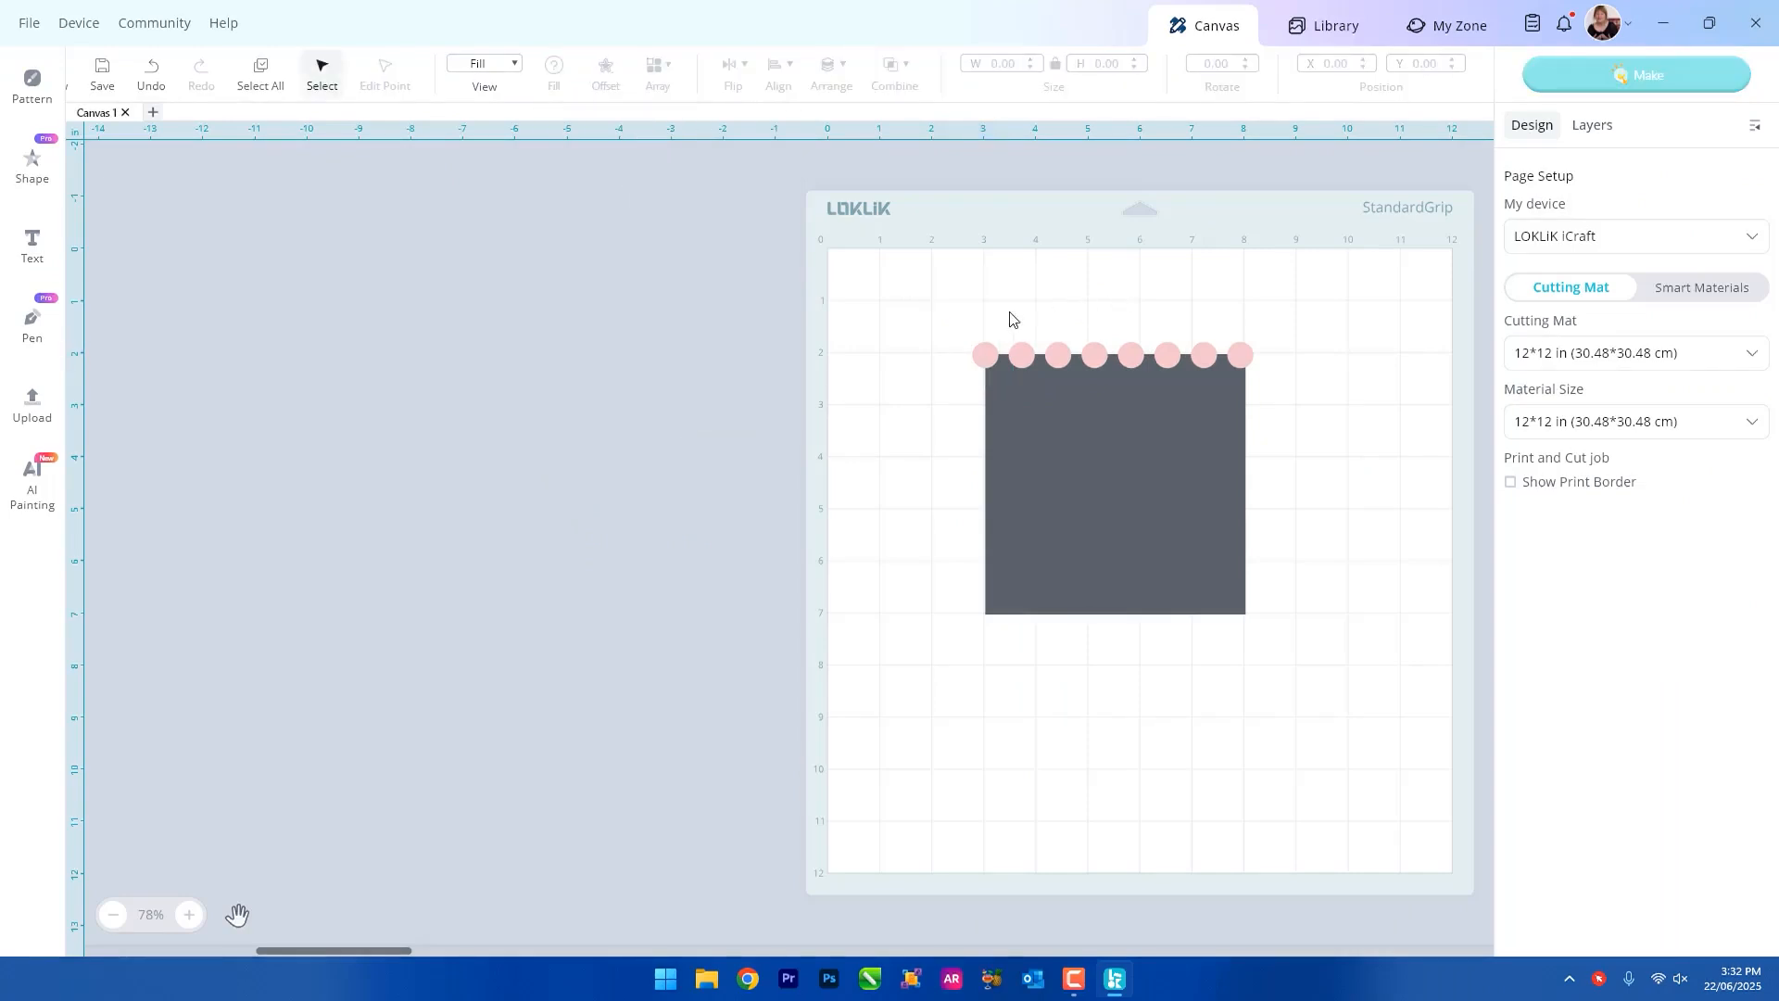
drag(964, 317, 1258, 355)
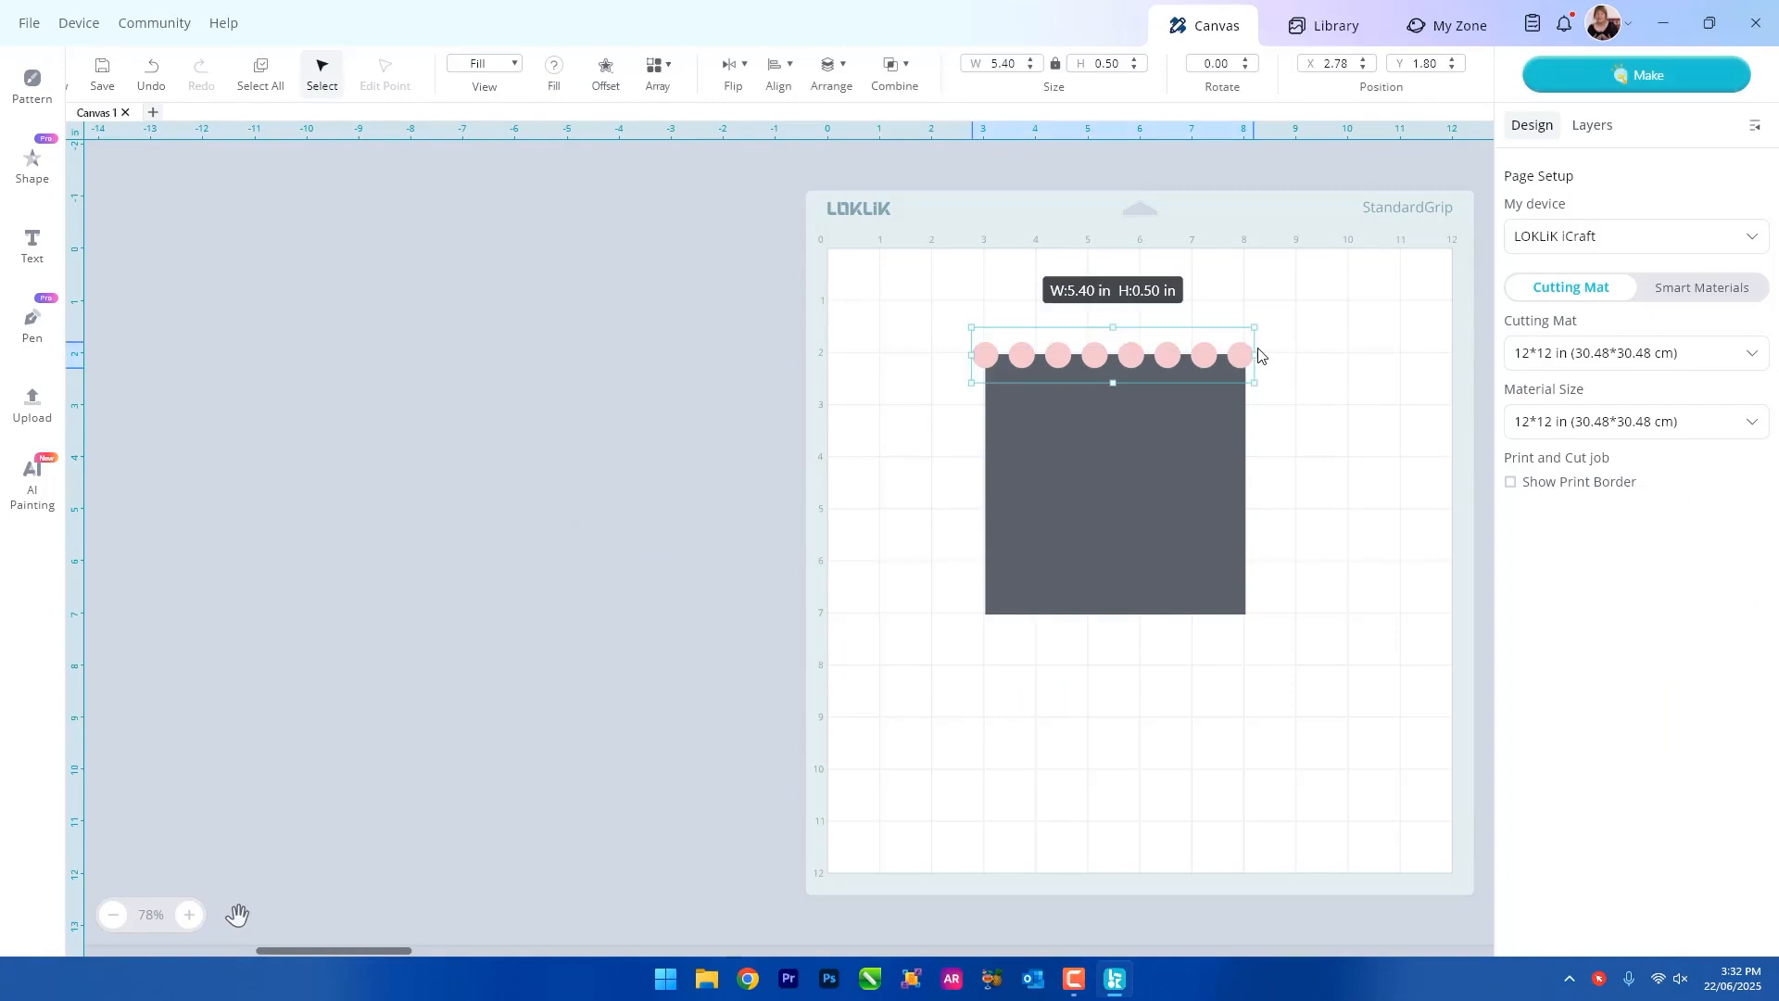
right_click(1126, 355)
click(971, 723)
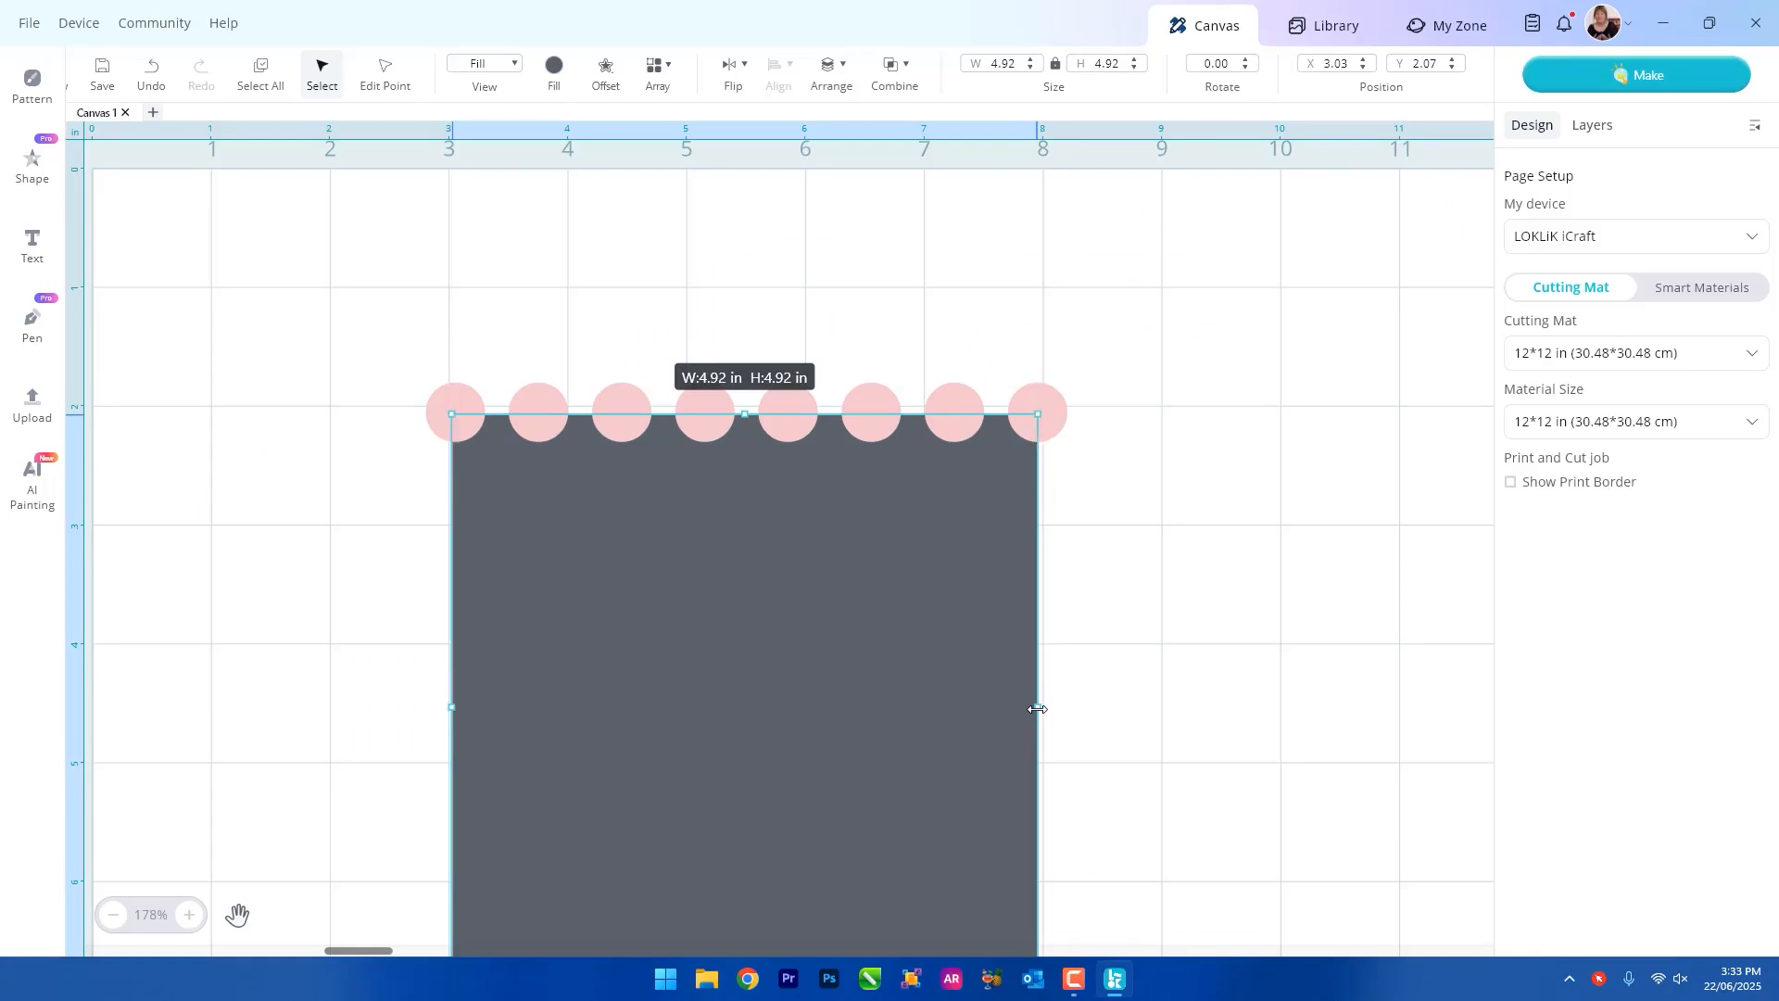
Center the circle row and the square horizontally on each other.
drag(345, 207, 1158, 904)
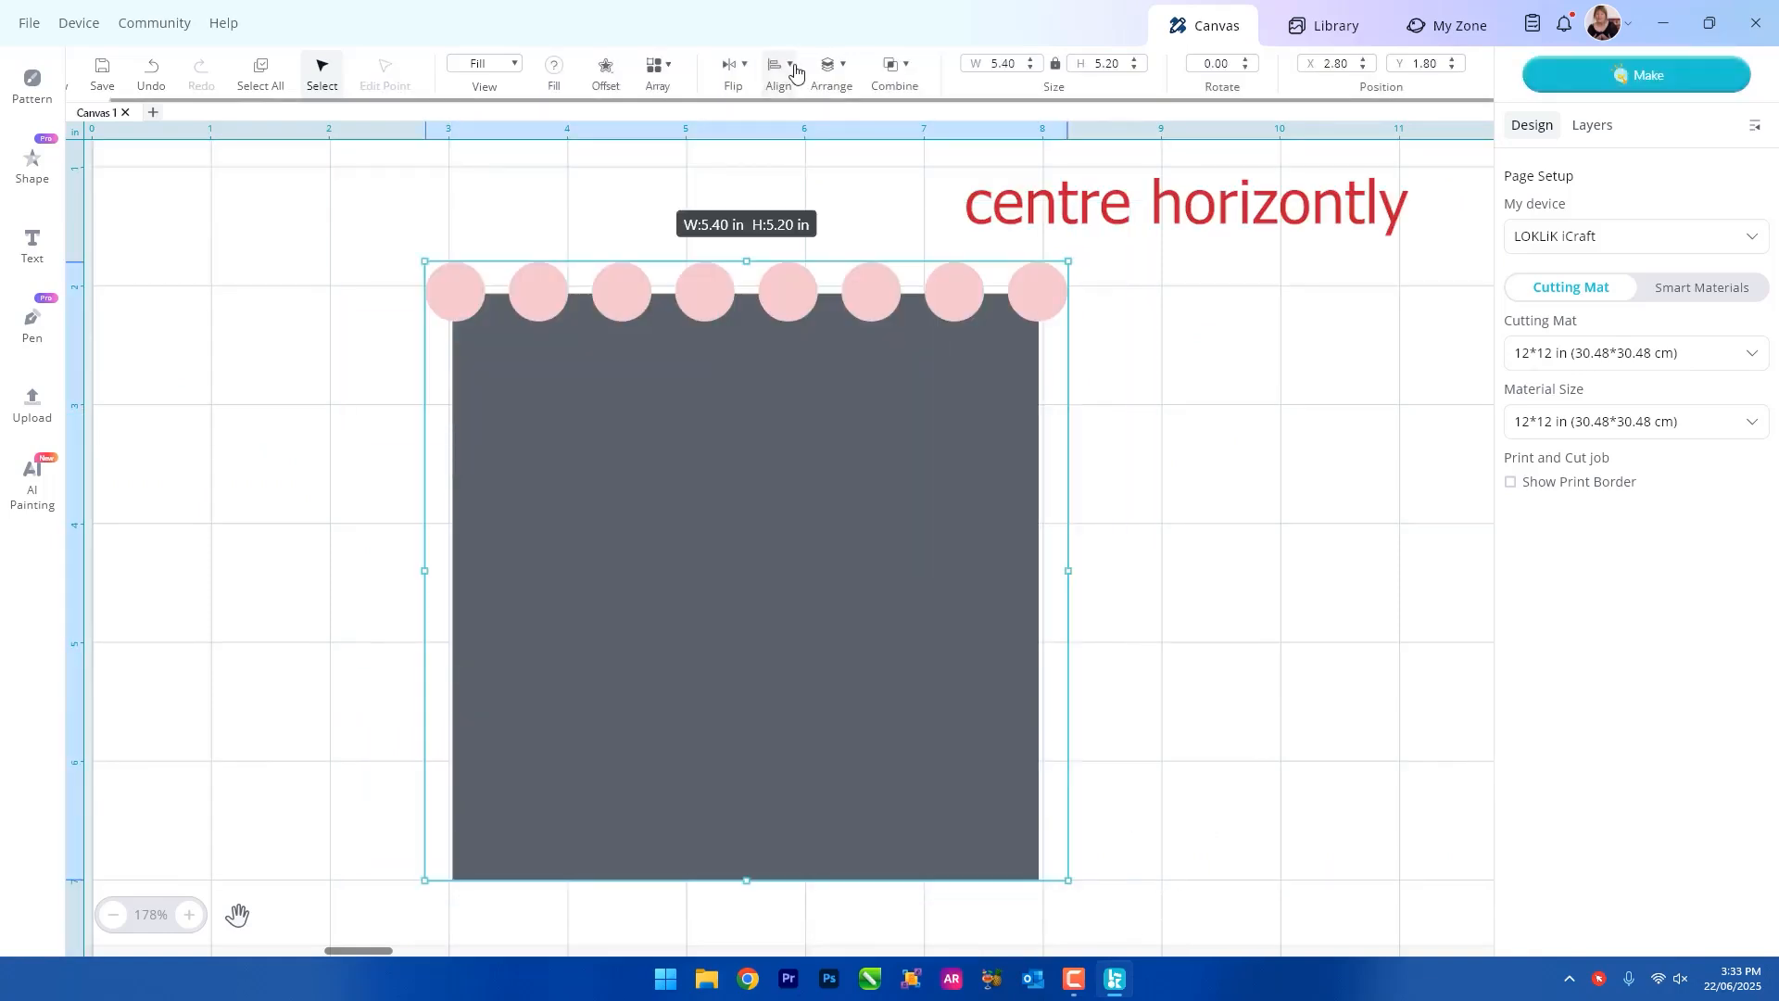
click(795, 71)
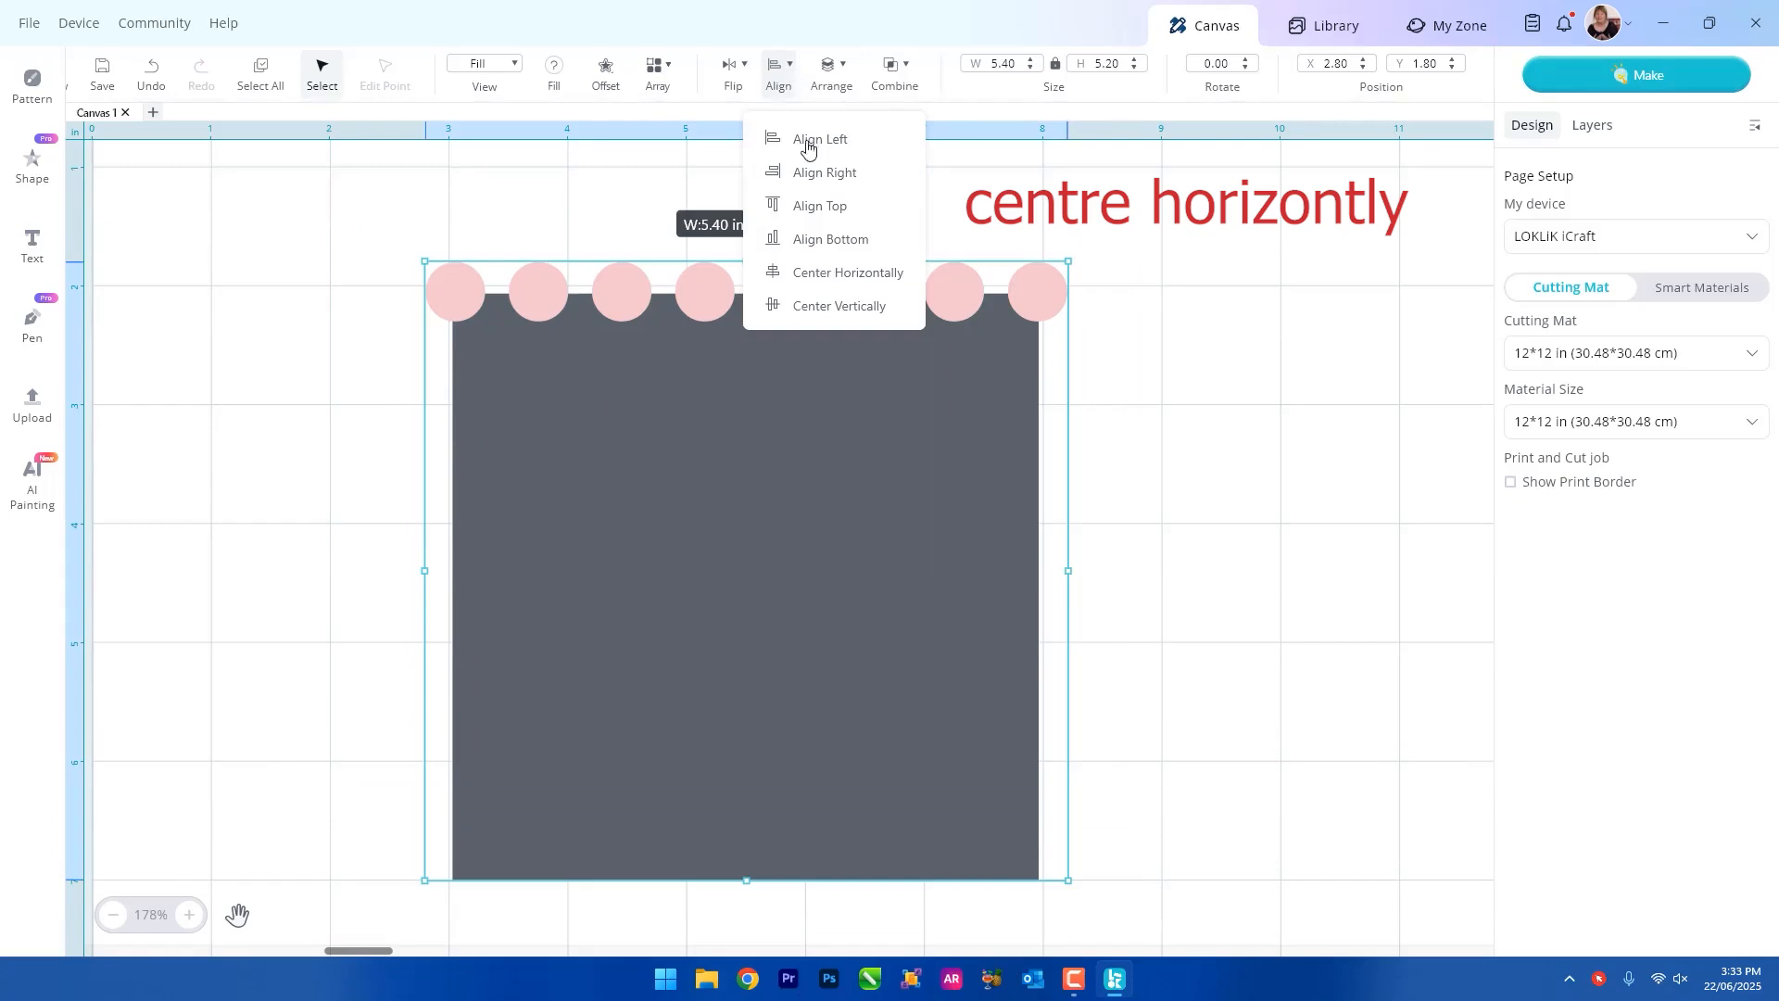
click(822, 271)
click(1339, 383)
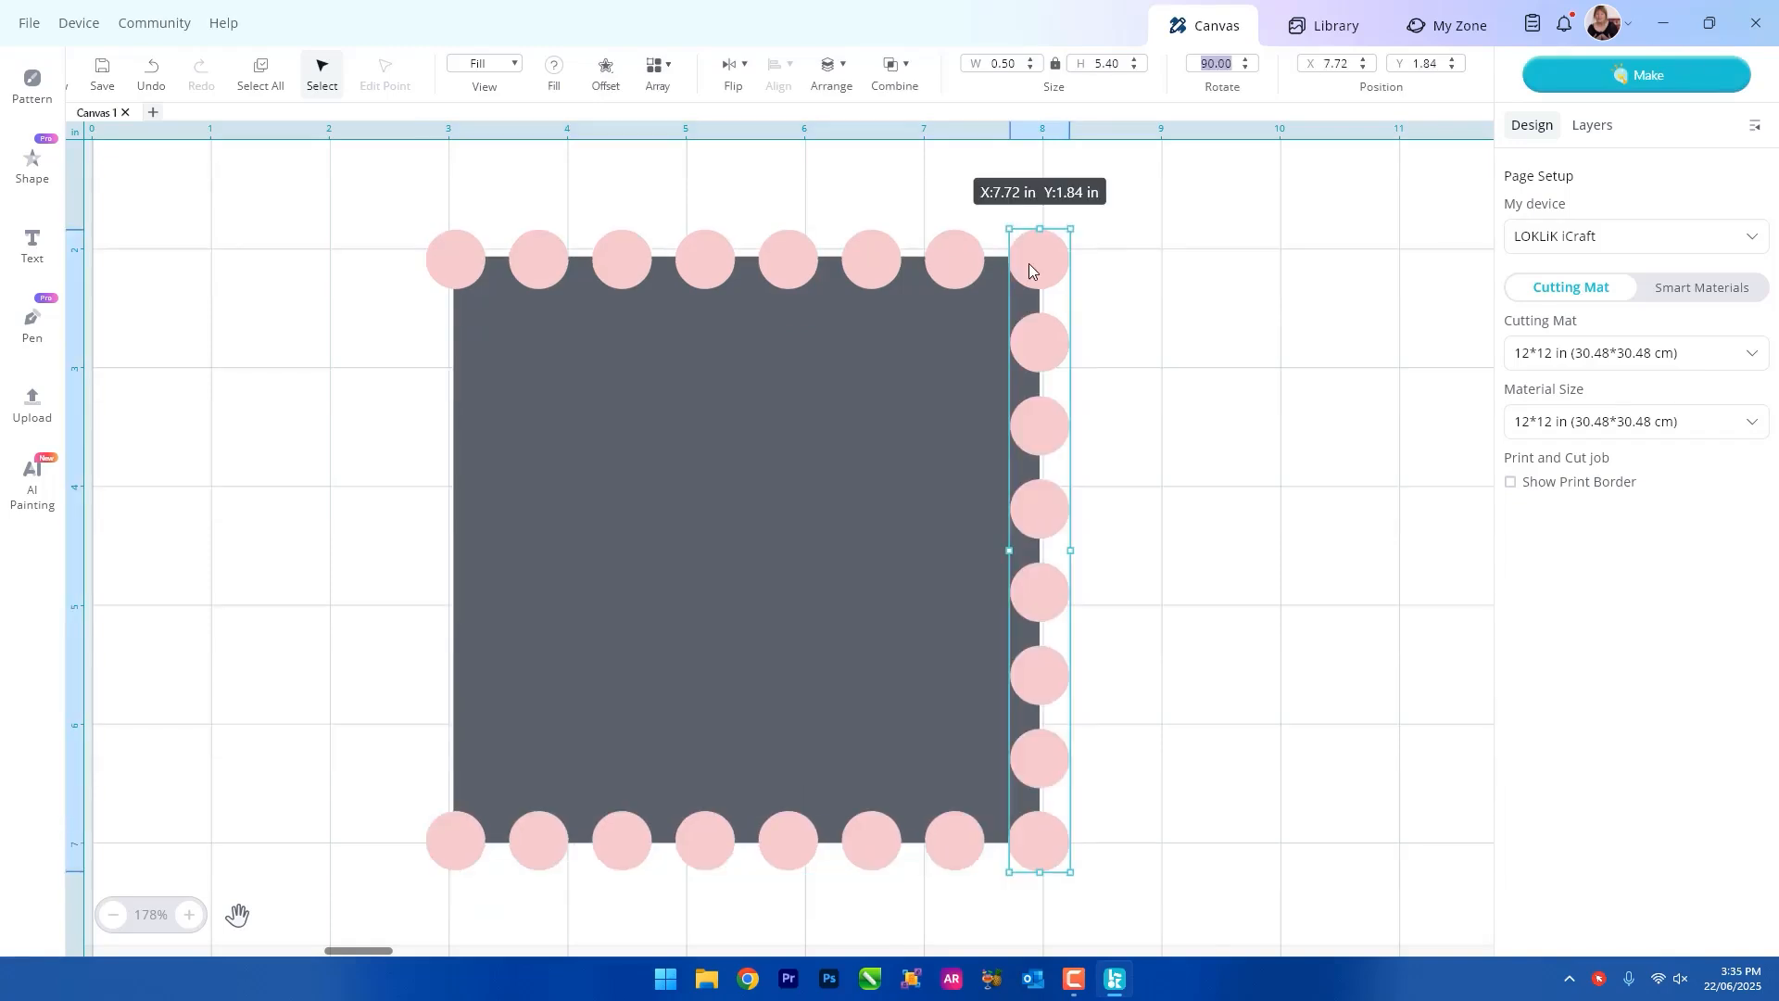
Move the vertical row of circles to the square's left edge.
drag(1028, 269, 452, 442)
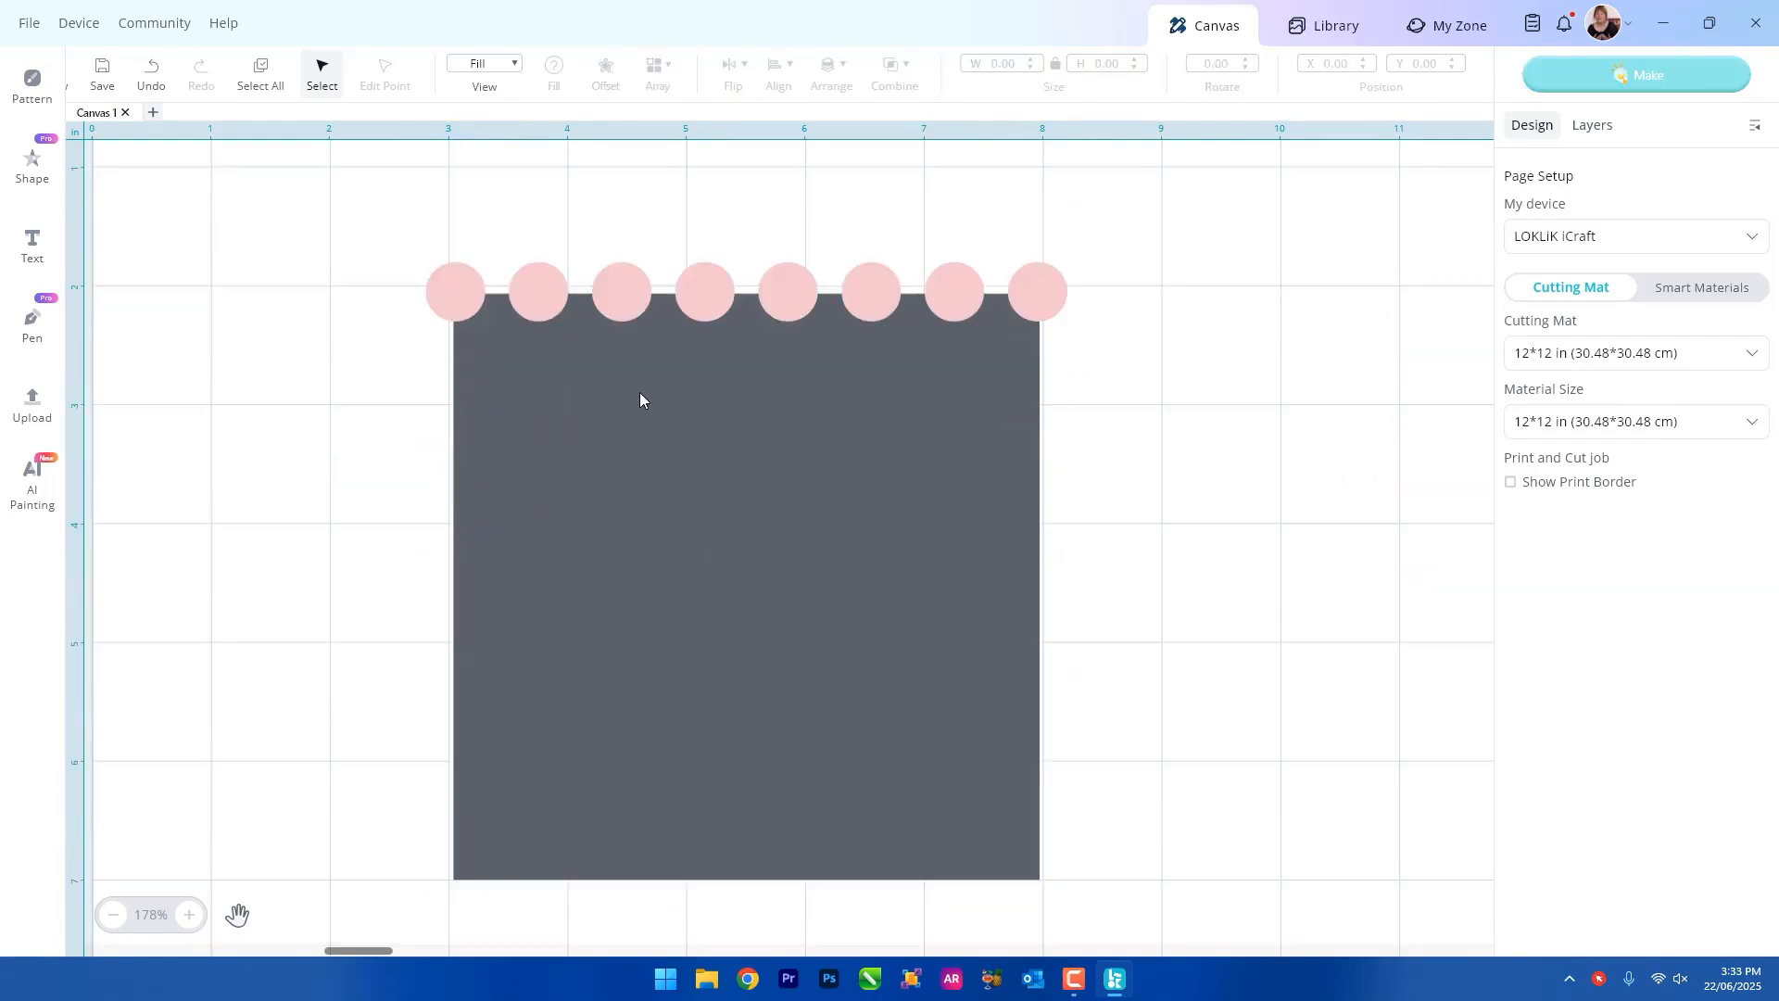
Duplicate the circle row from the square's top edge and place the copy along the bottom edge.
click(630, 276)
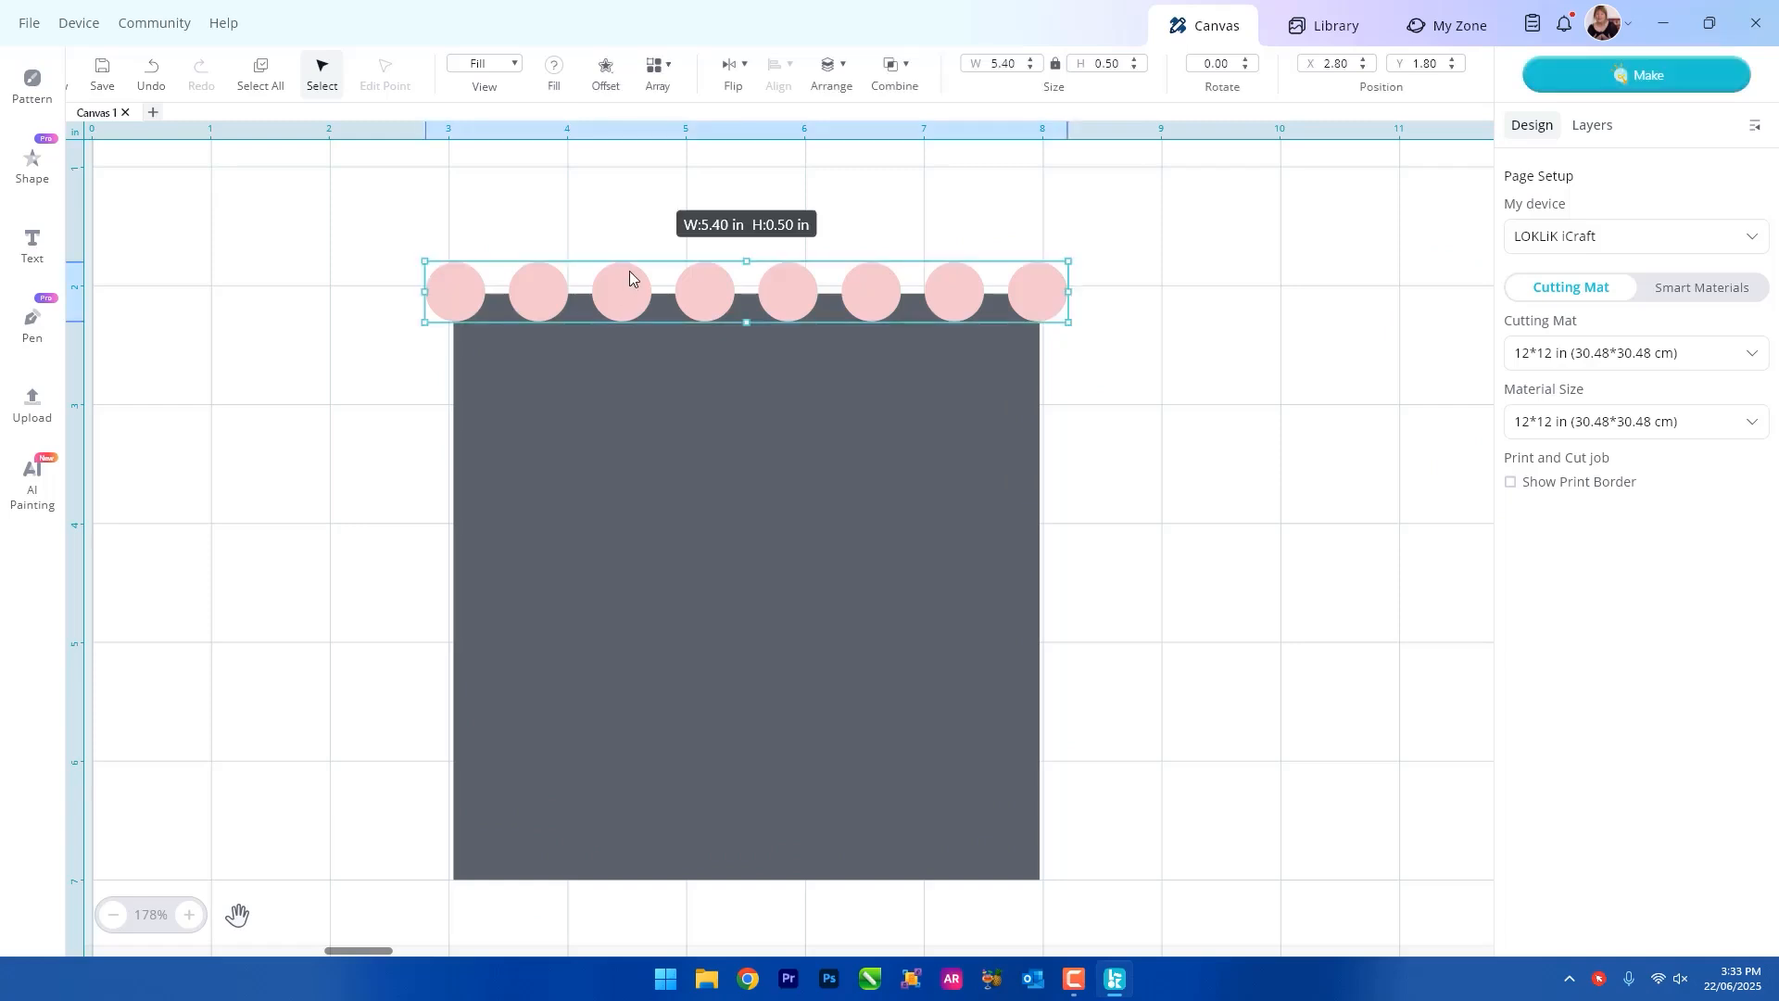
right_click(630, 276)
click(671, 318)
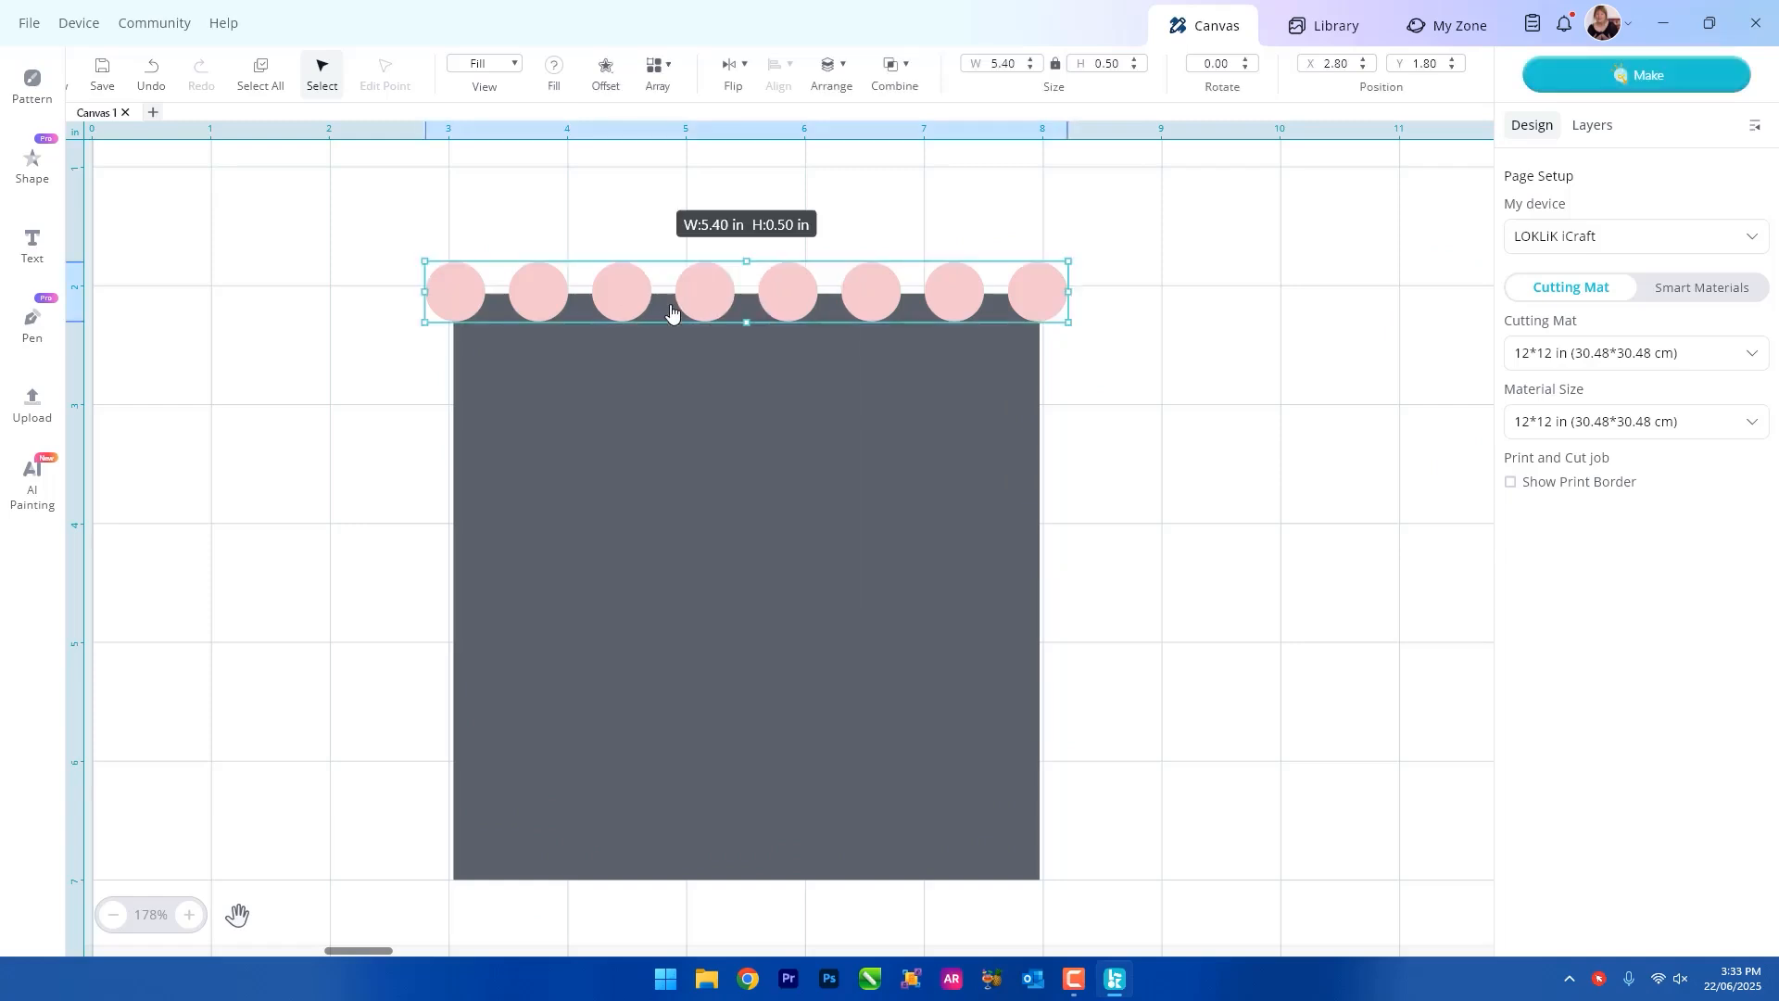
right_click(1131, 290)
click(950, 366)
drag(1337, 325, 613, 382)
drag(1028, 387, 1039, 874)
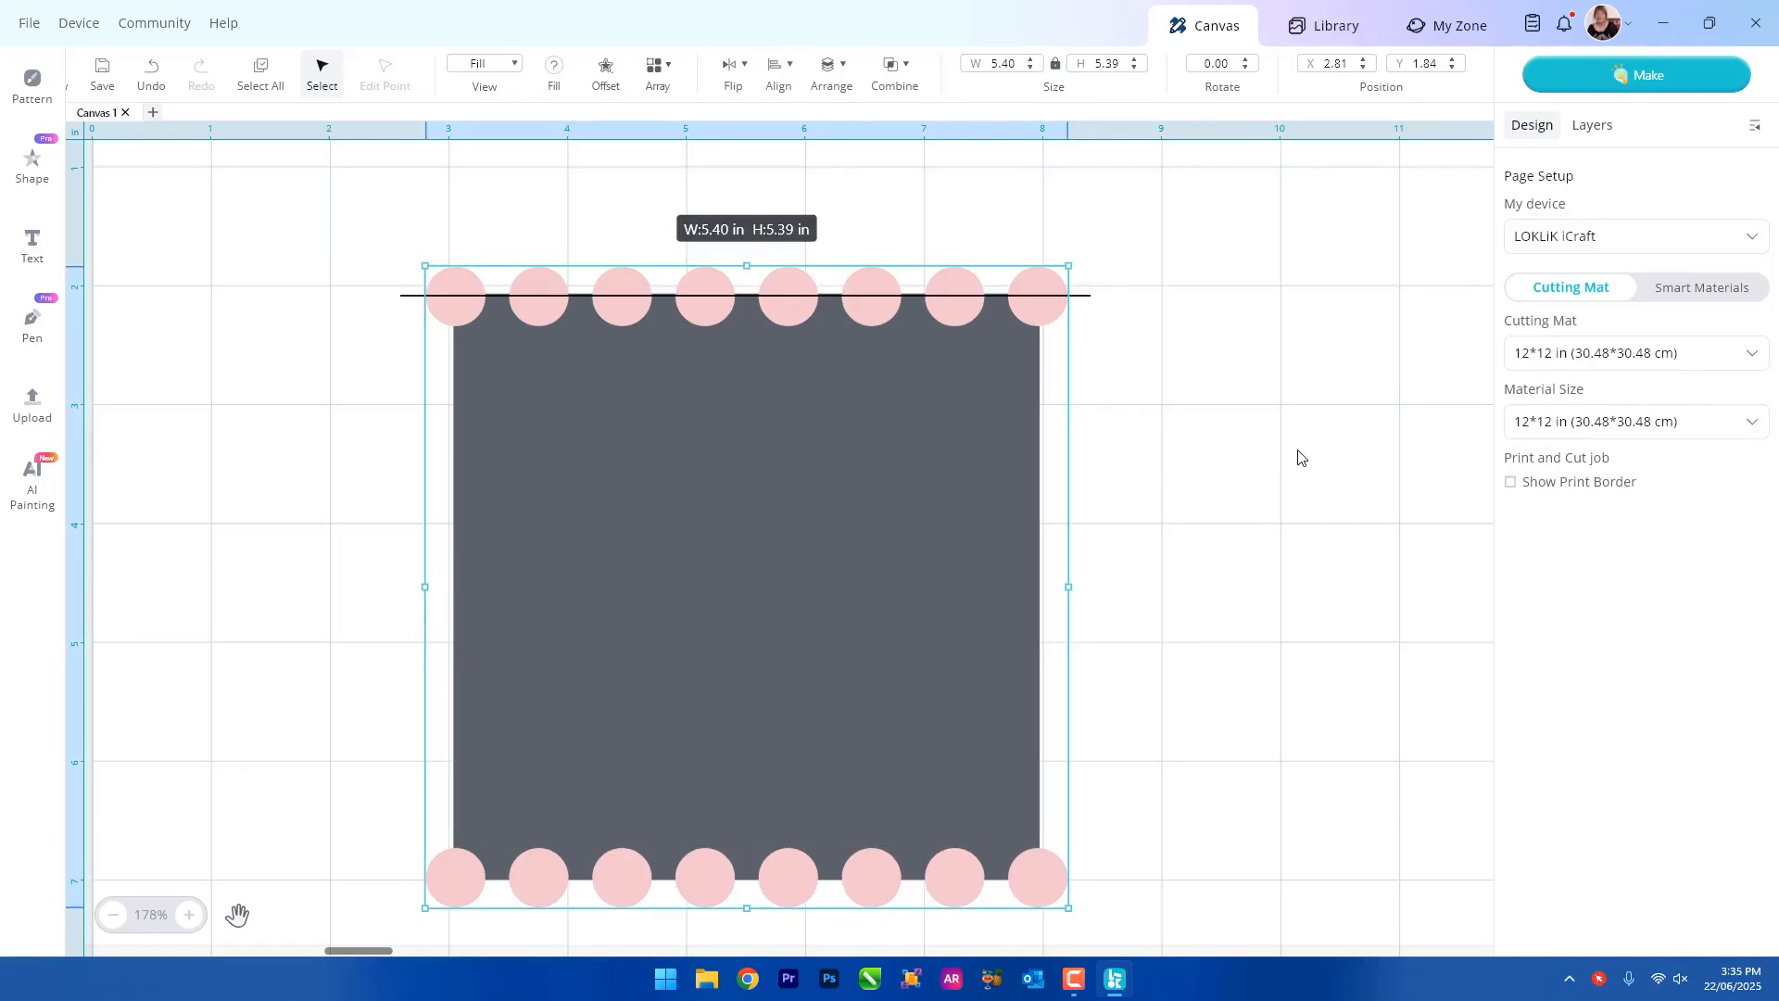
Use the horizontal guide line to align the top and bottom circle rows with the square's edges.
click(1247, 459)
drag(1083, 299, 1080, 881)
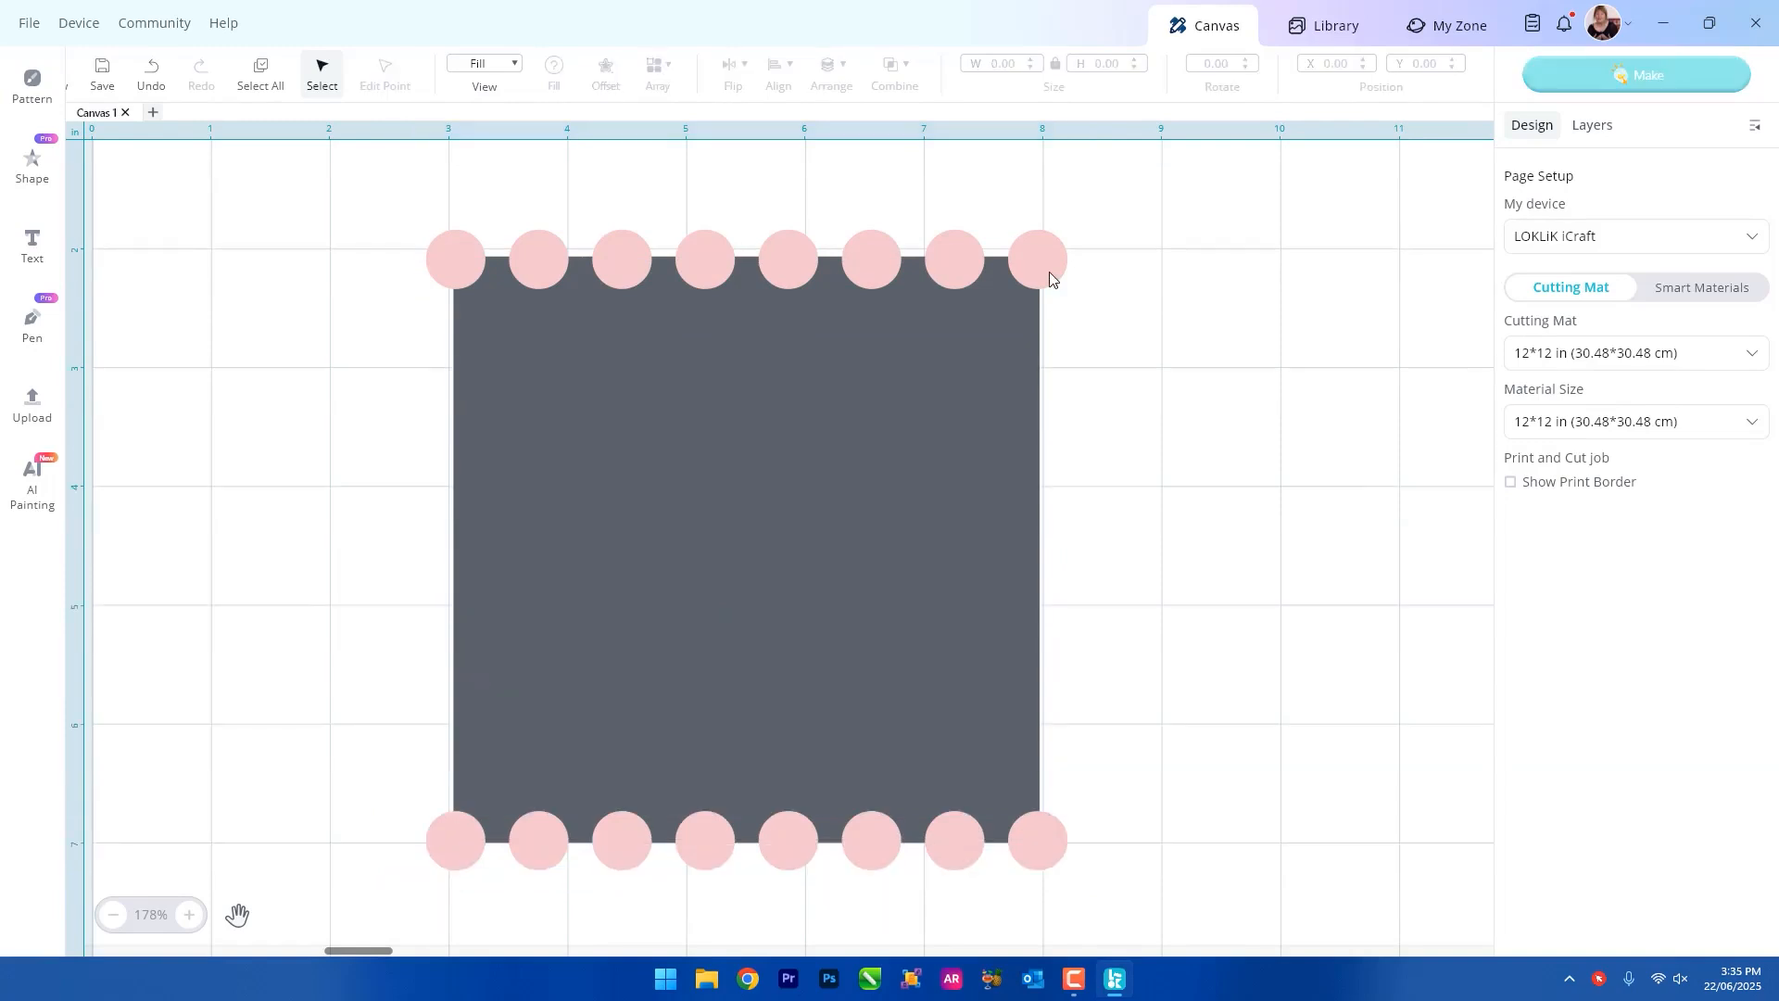
click(1051, 278)
click(1173, 328)
Paste another circle row, rotate it 90 degrees and place it along the square's right edge.
right_click(1173, 328)
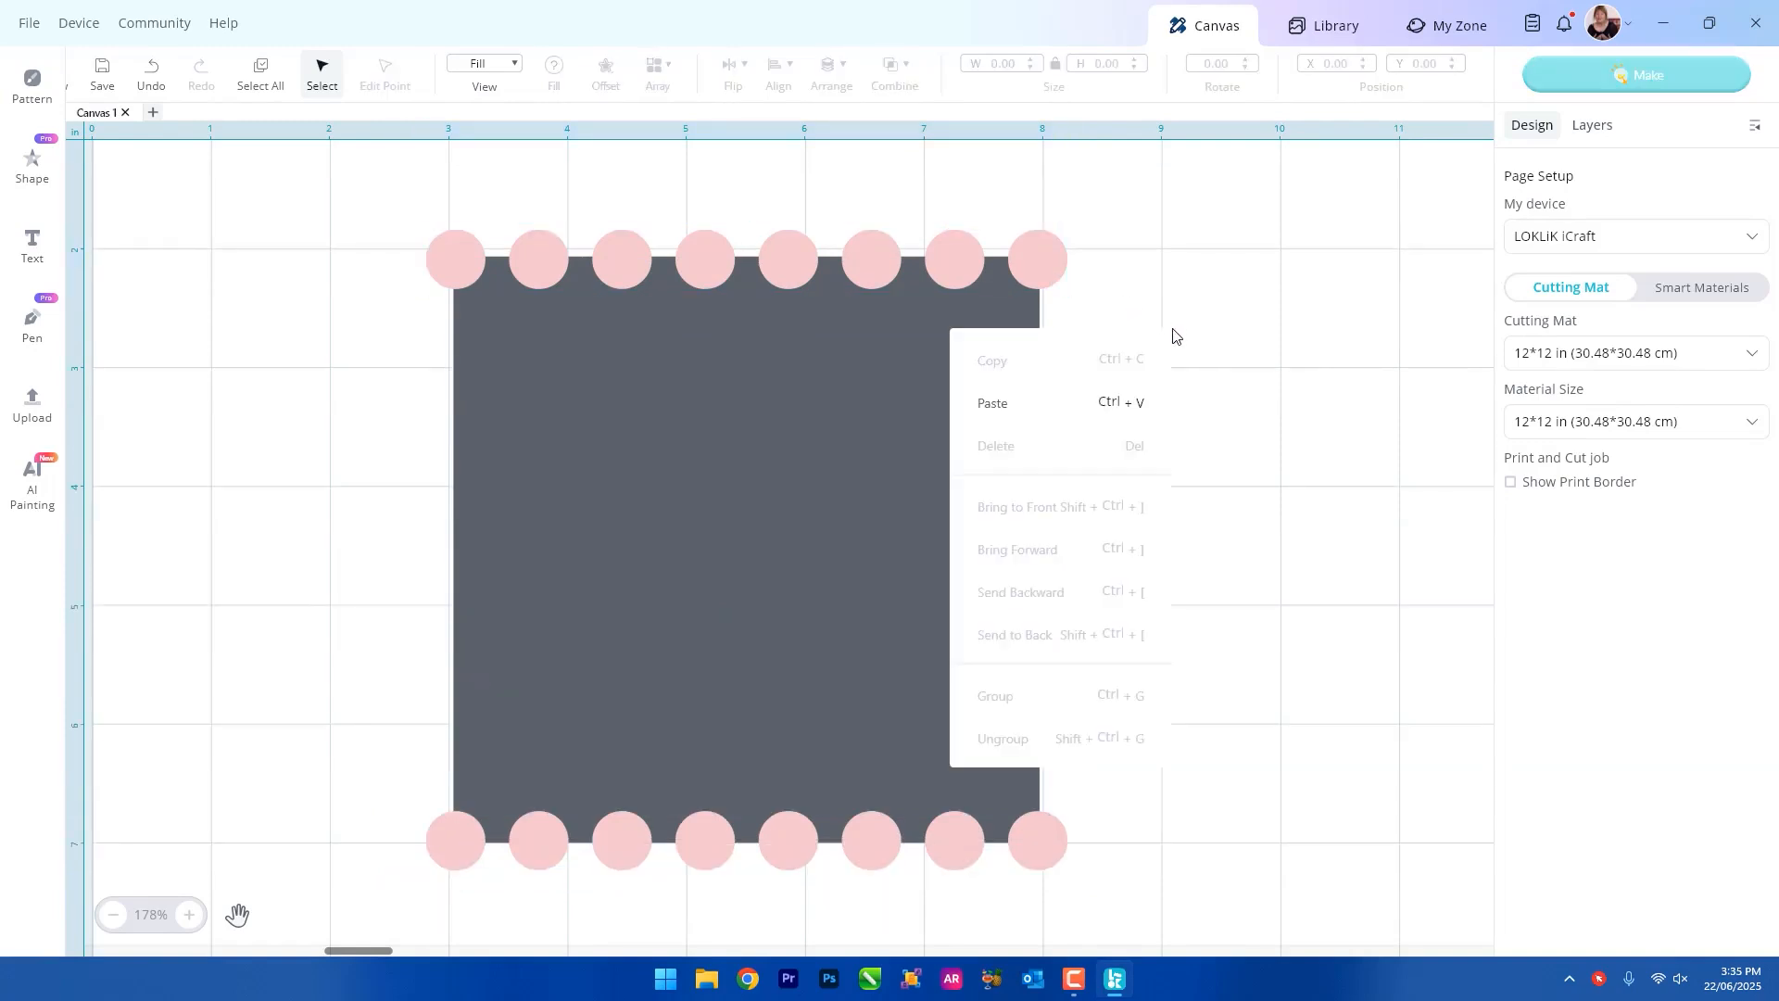
click(991, 401)
drag(1287, 364, 727, 465)
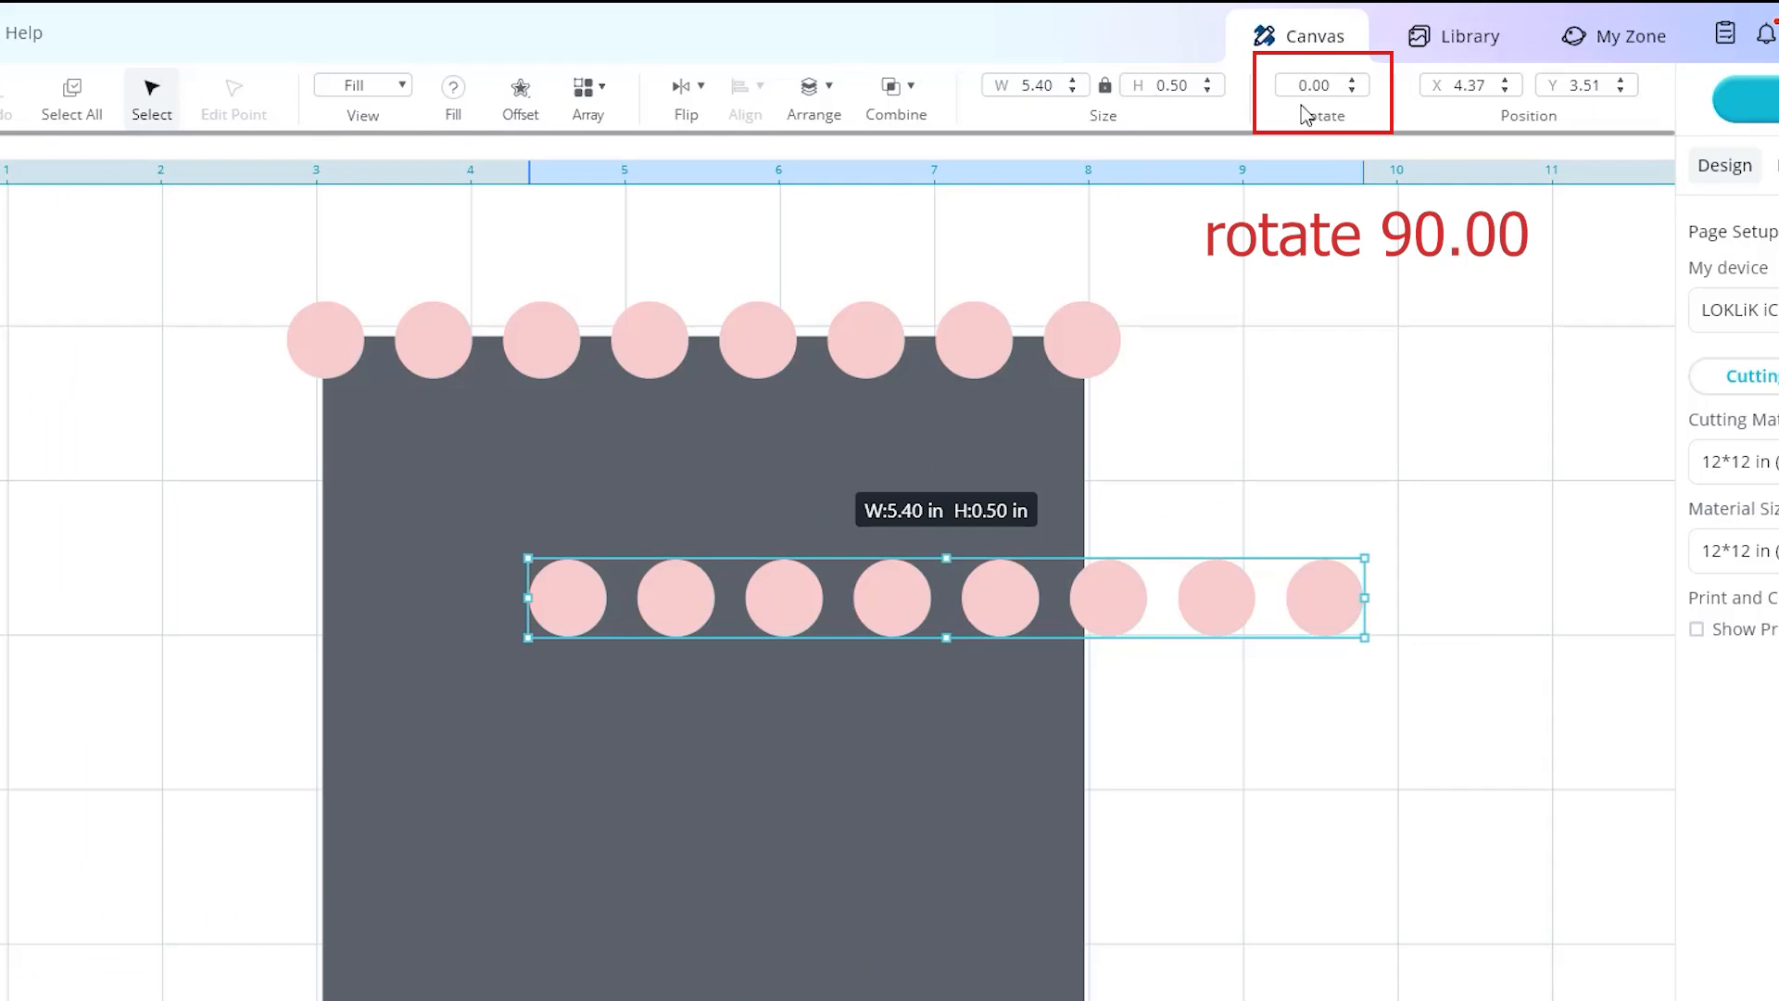
text(9)
key(Return)
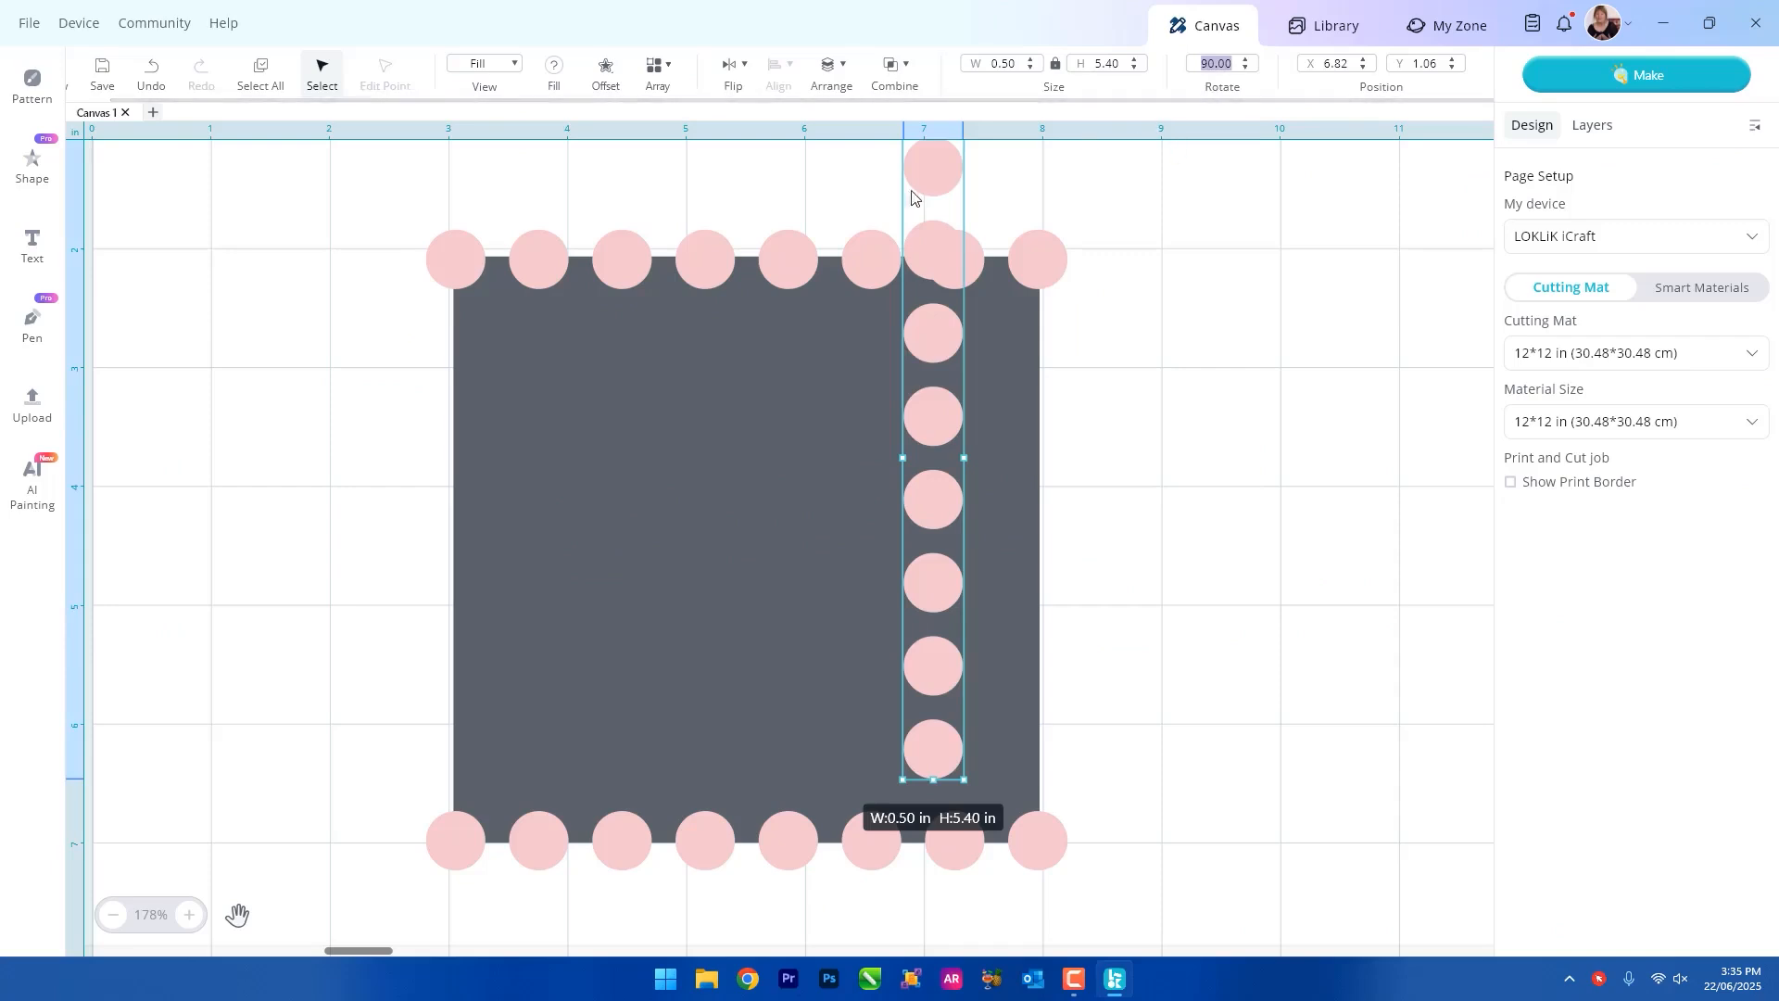
drag(923, 178, 1031, 274)
Fill the other vertical circle row with tan and place it along the square's left edge.
drag(1029, 273, 375, 442)
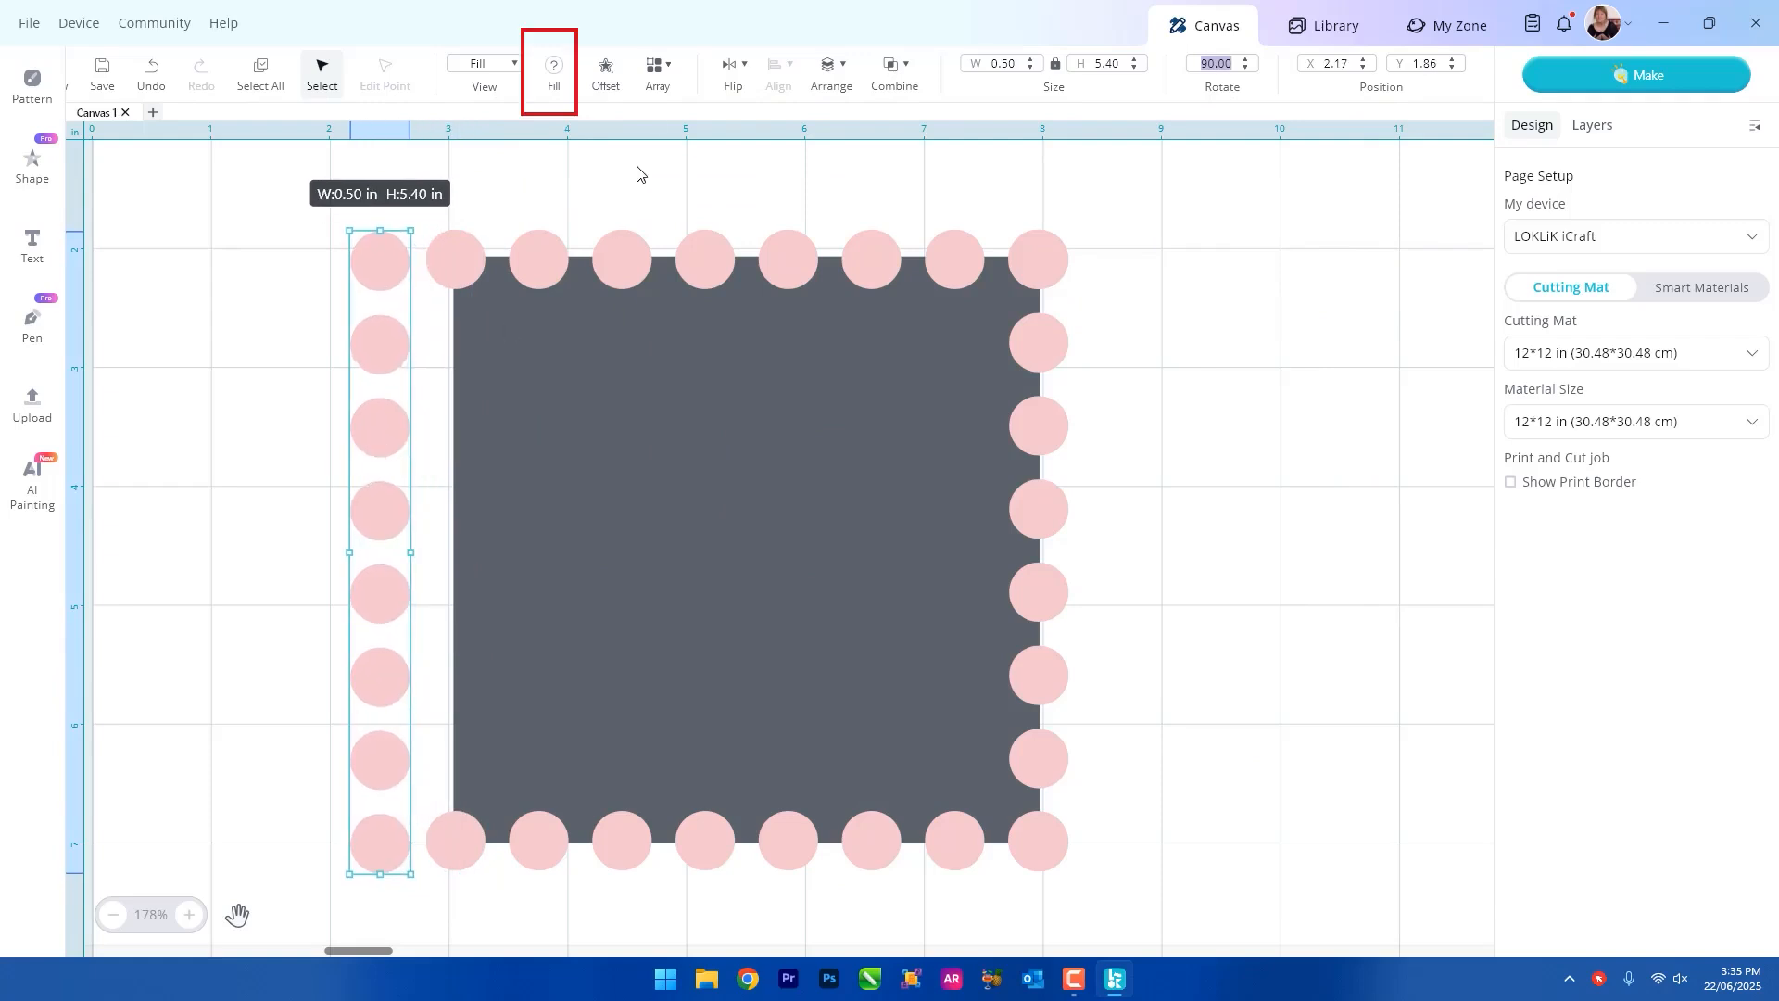
click(554, 66)
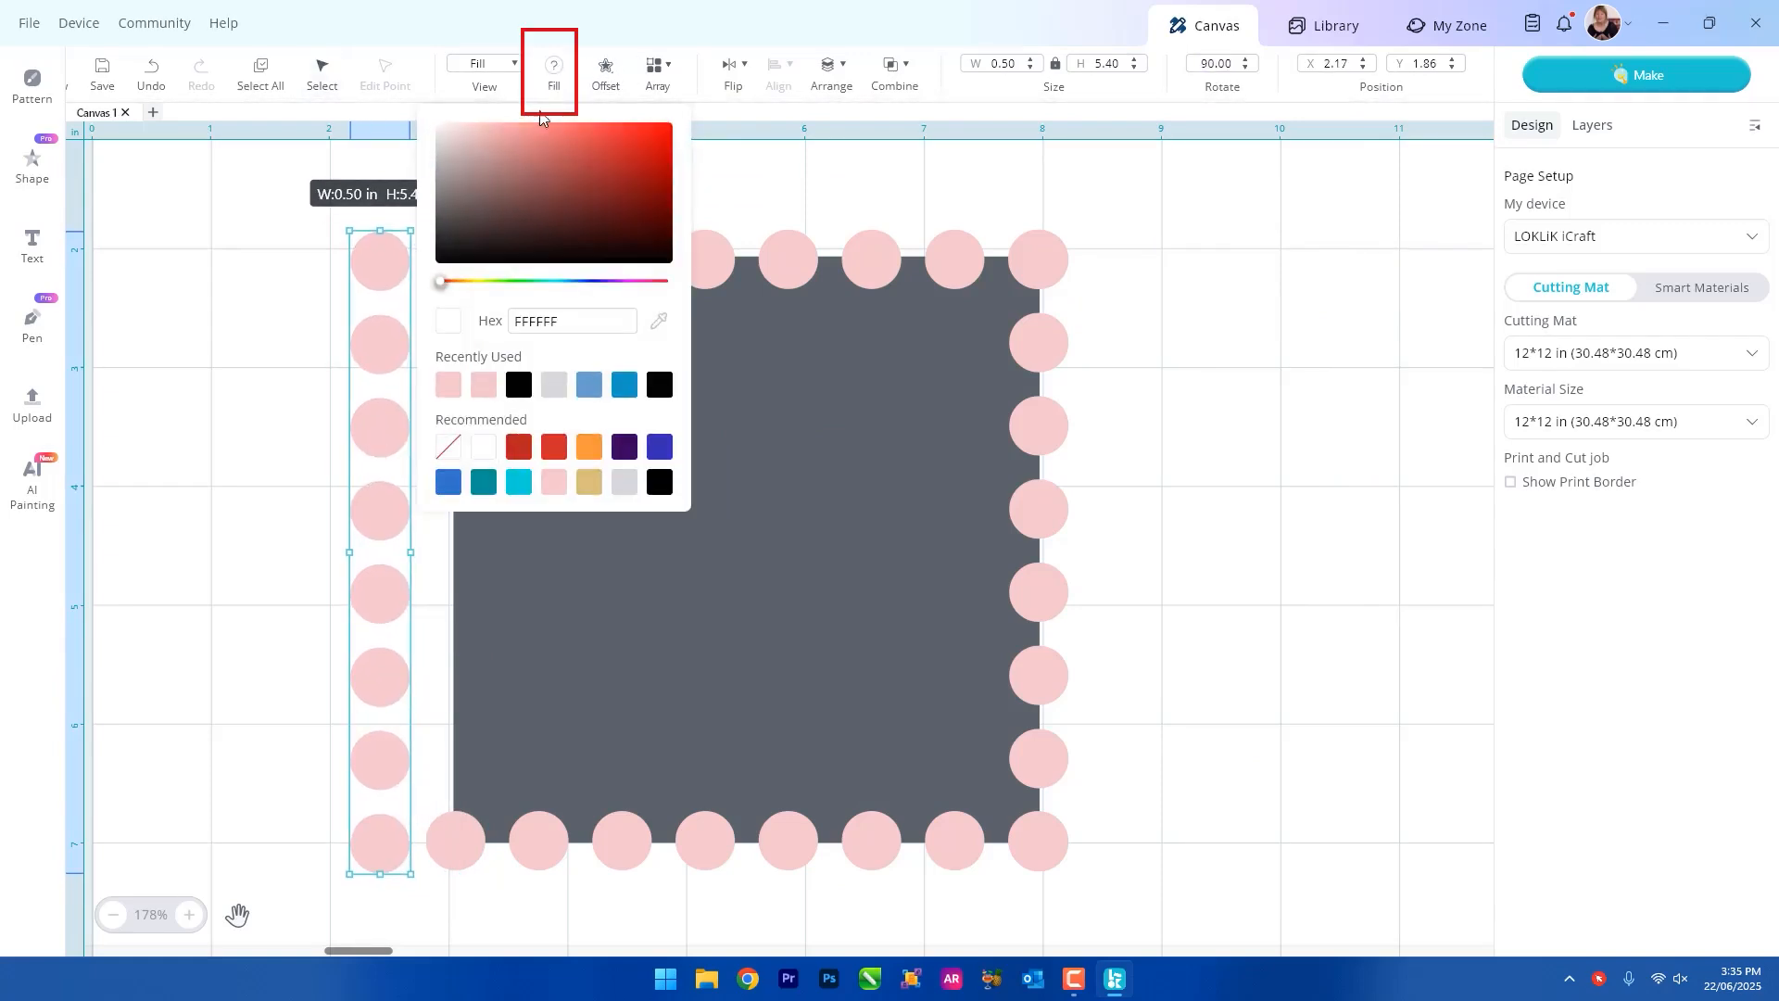
click(589, 481)
drag(368, 258, 445, 257)
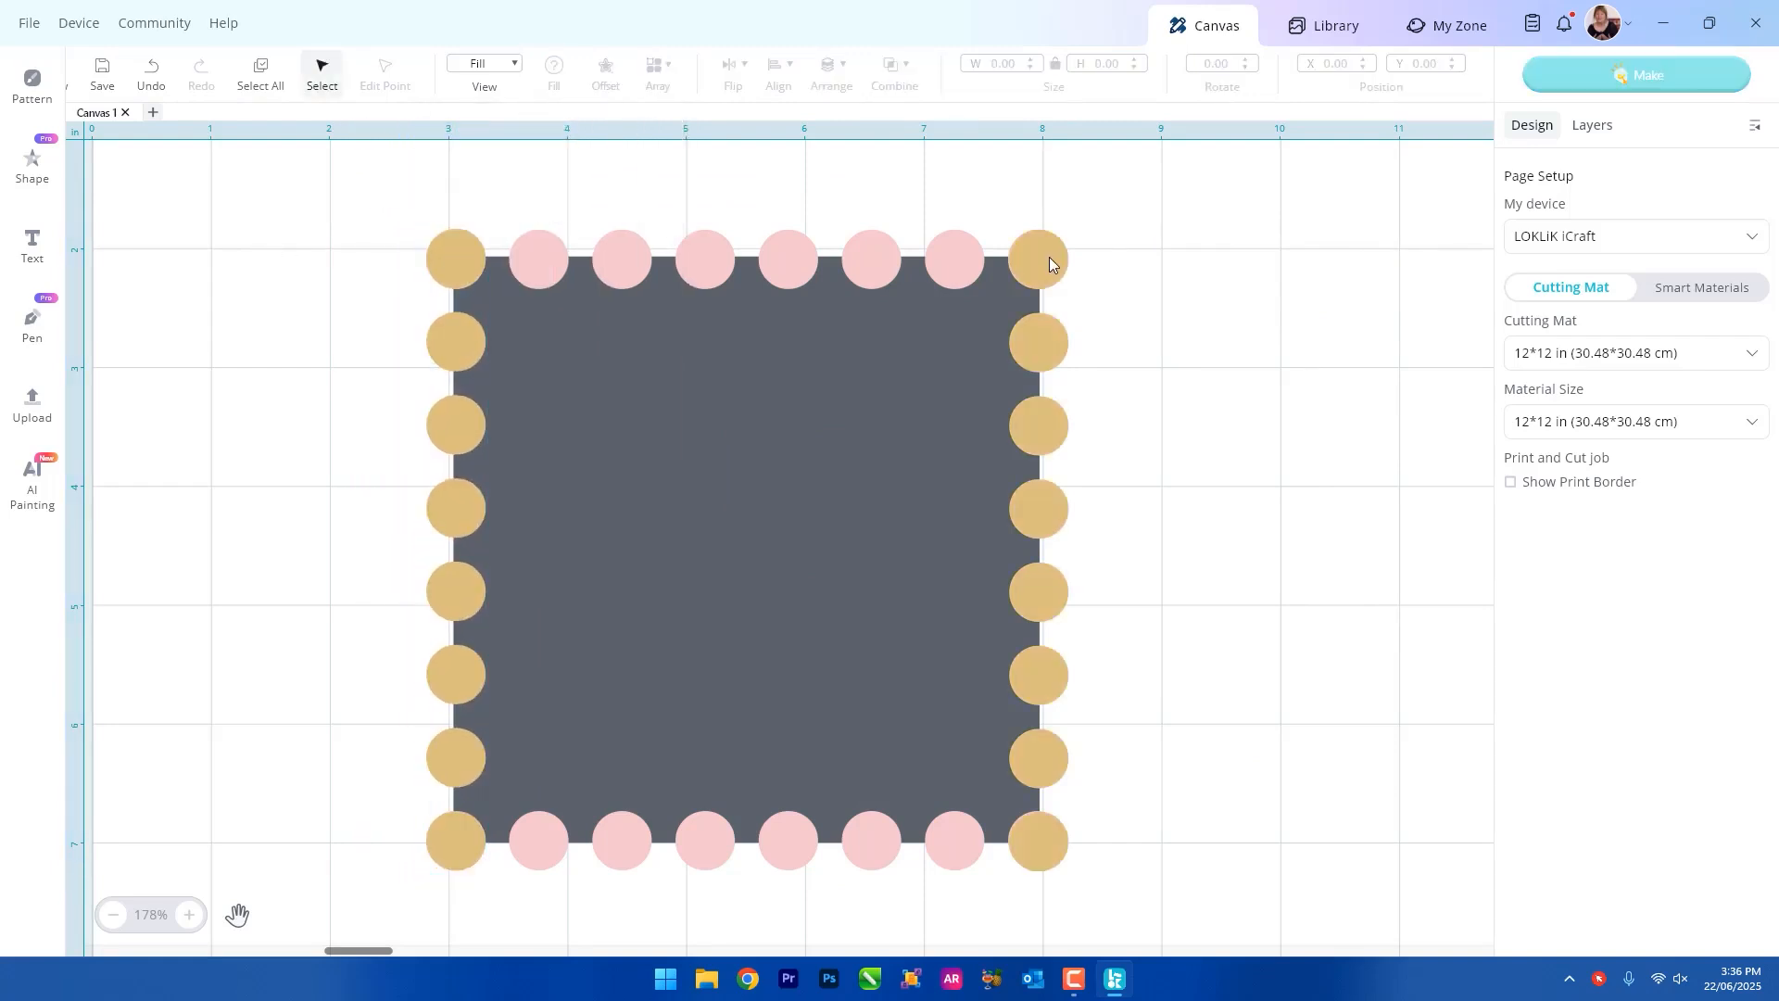
Ungroup the tan circle column along the square's right edge.
click(1049, 256)
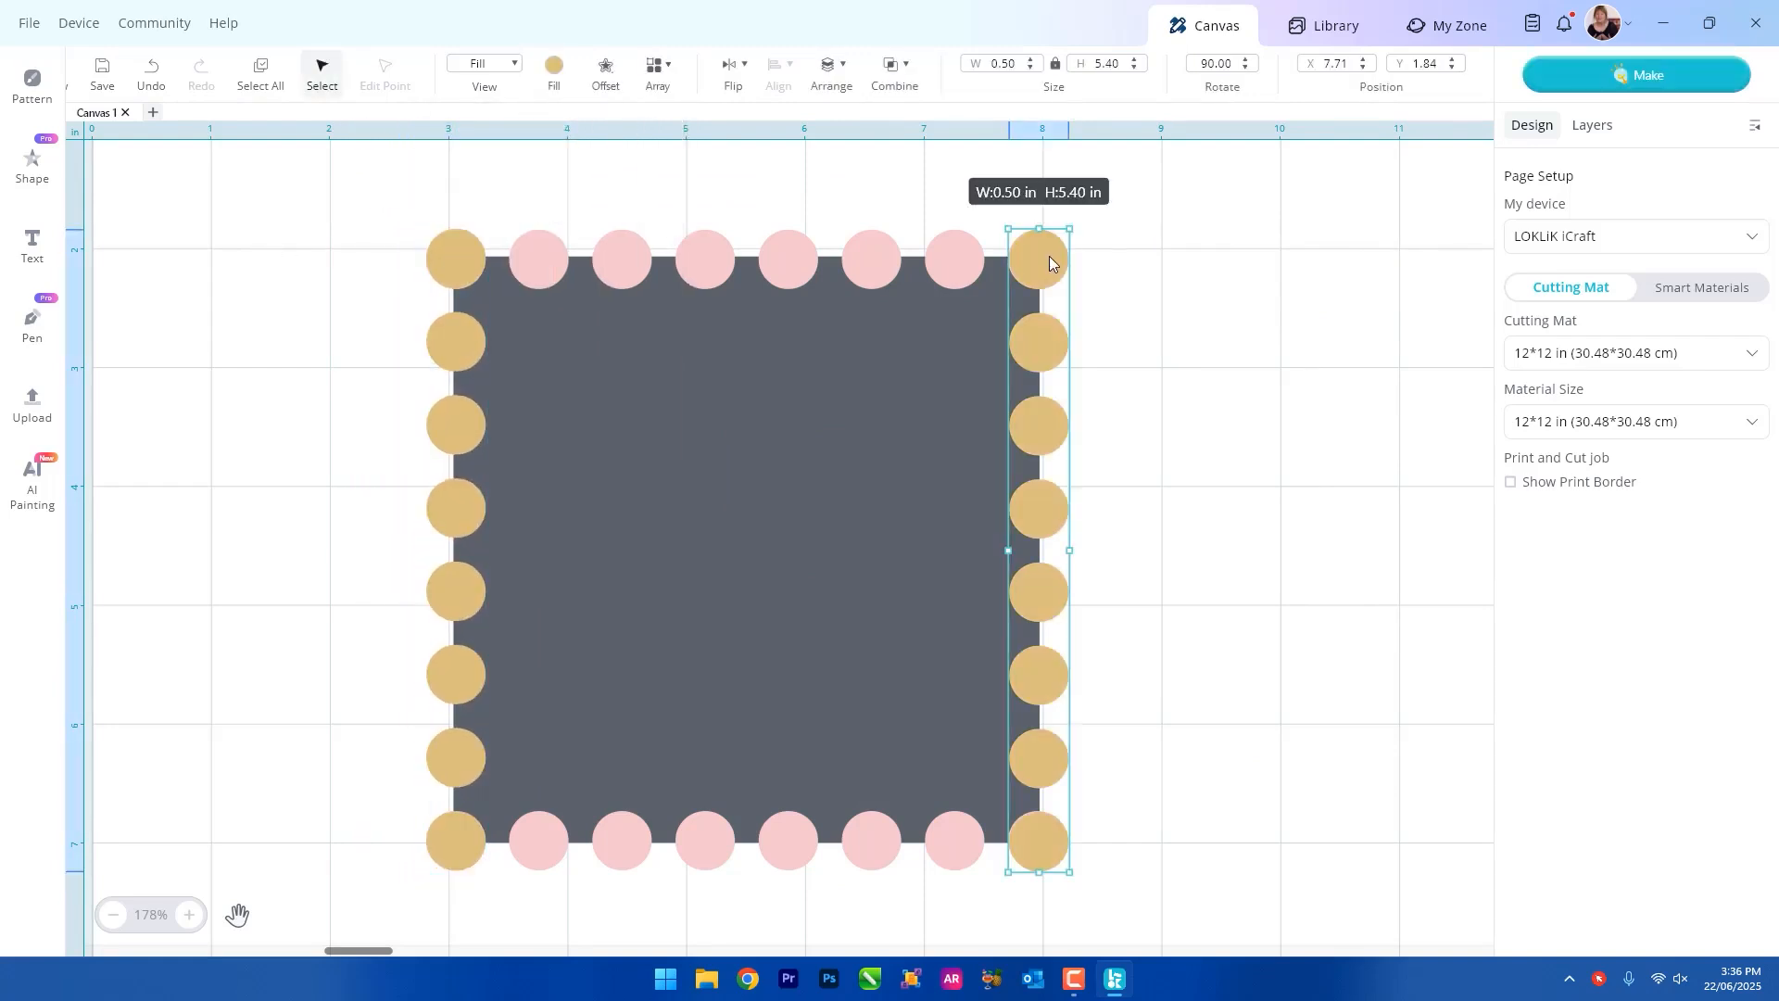
right_click(1049, 256)
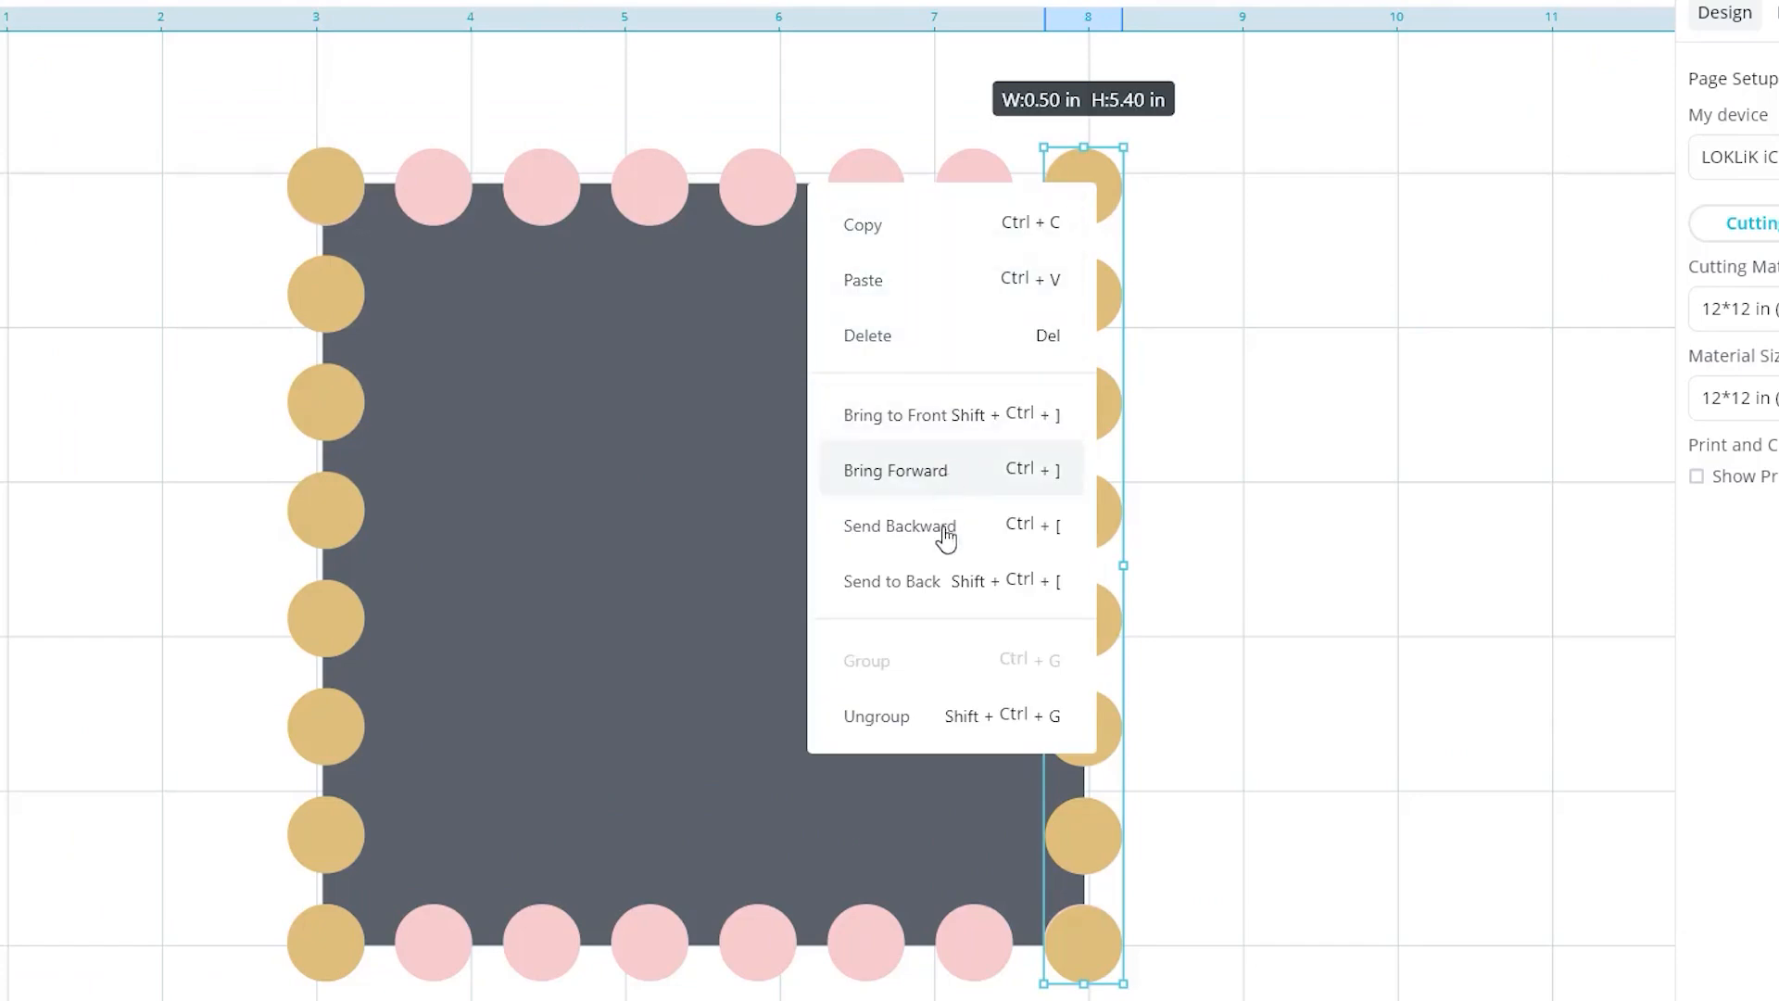
click(905, 717)
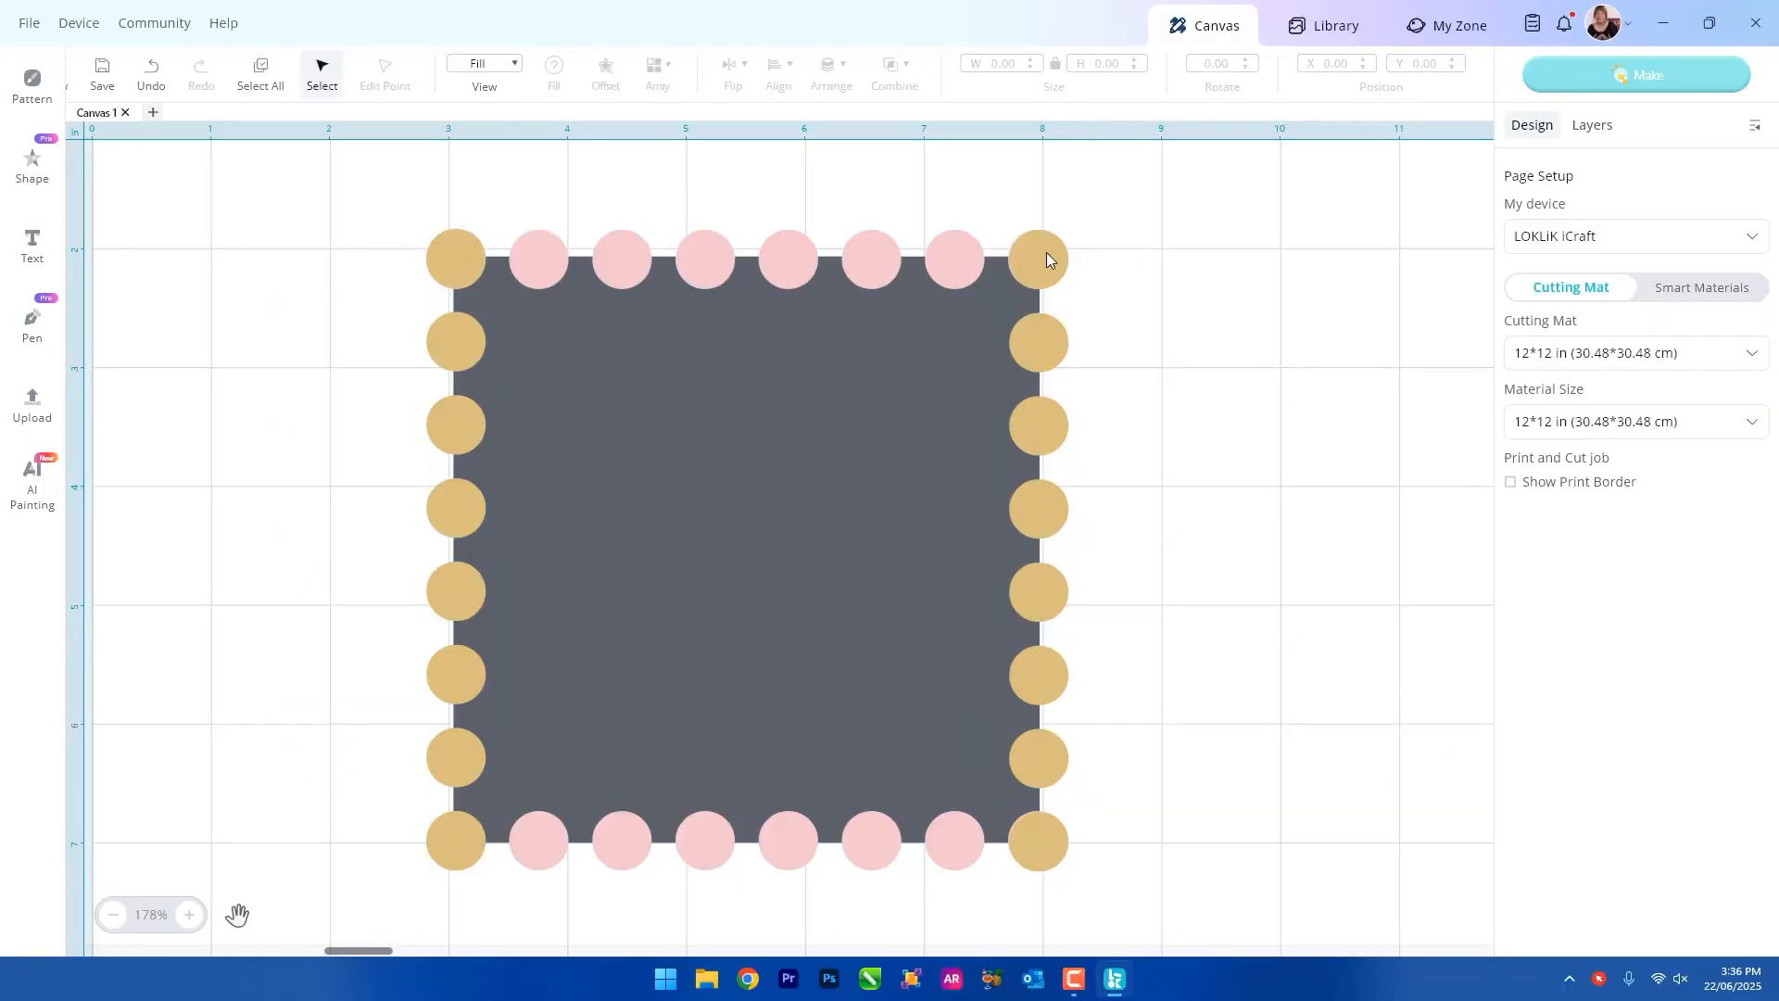
Delete the overlapping tan circles at all four corners of the square.
click(1047, 259)
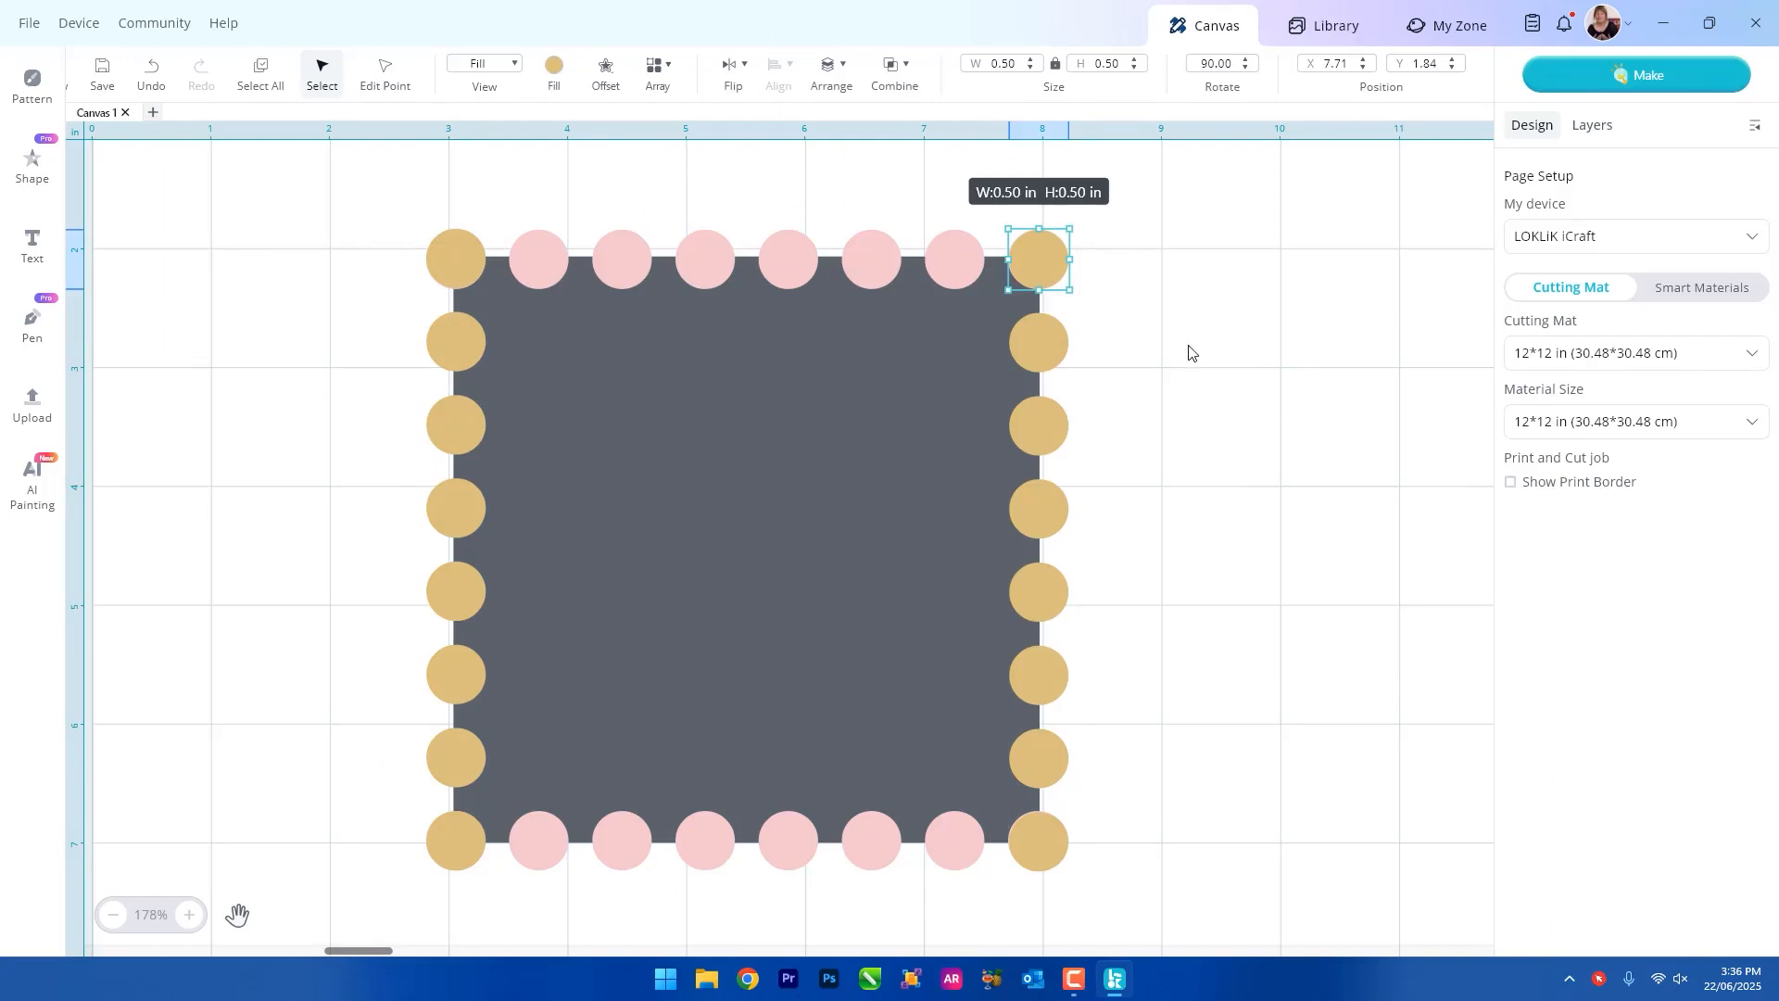
key(Delete)
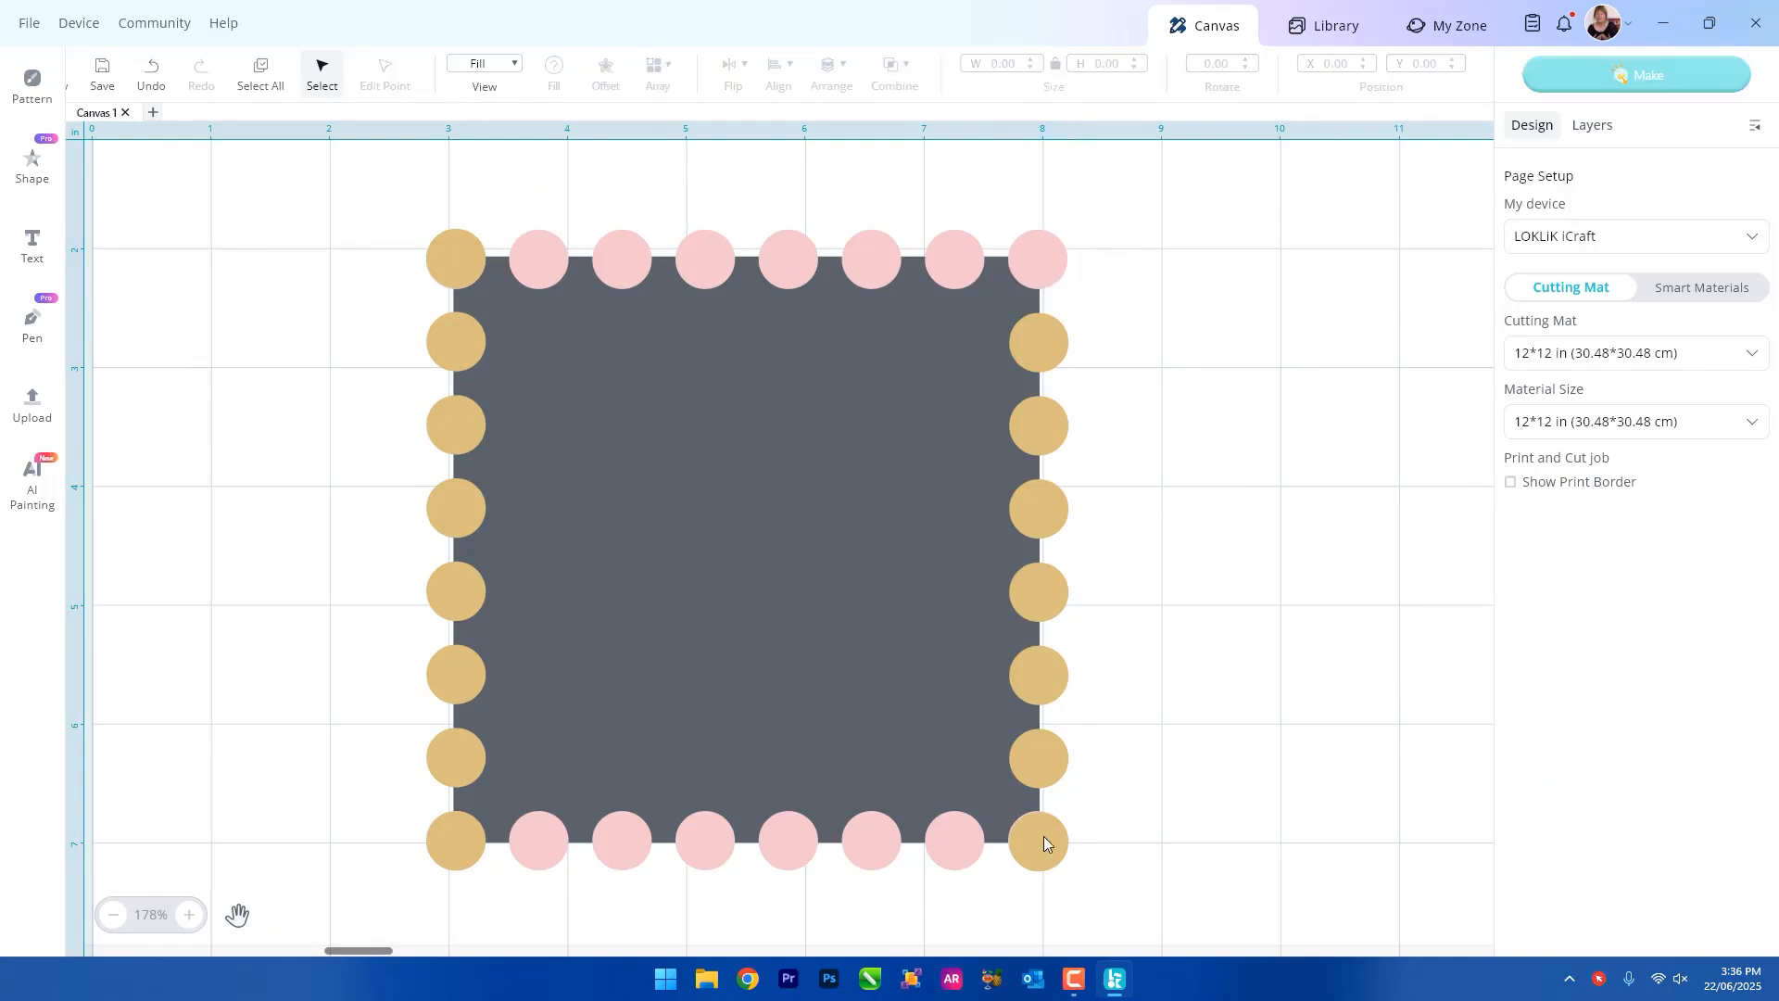
click(1036, 834)
key(Delete)
click(445, 841)
key(Delete)
click(459, 261)
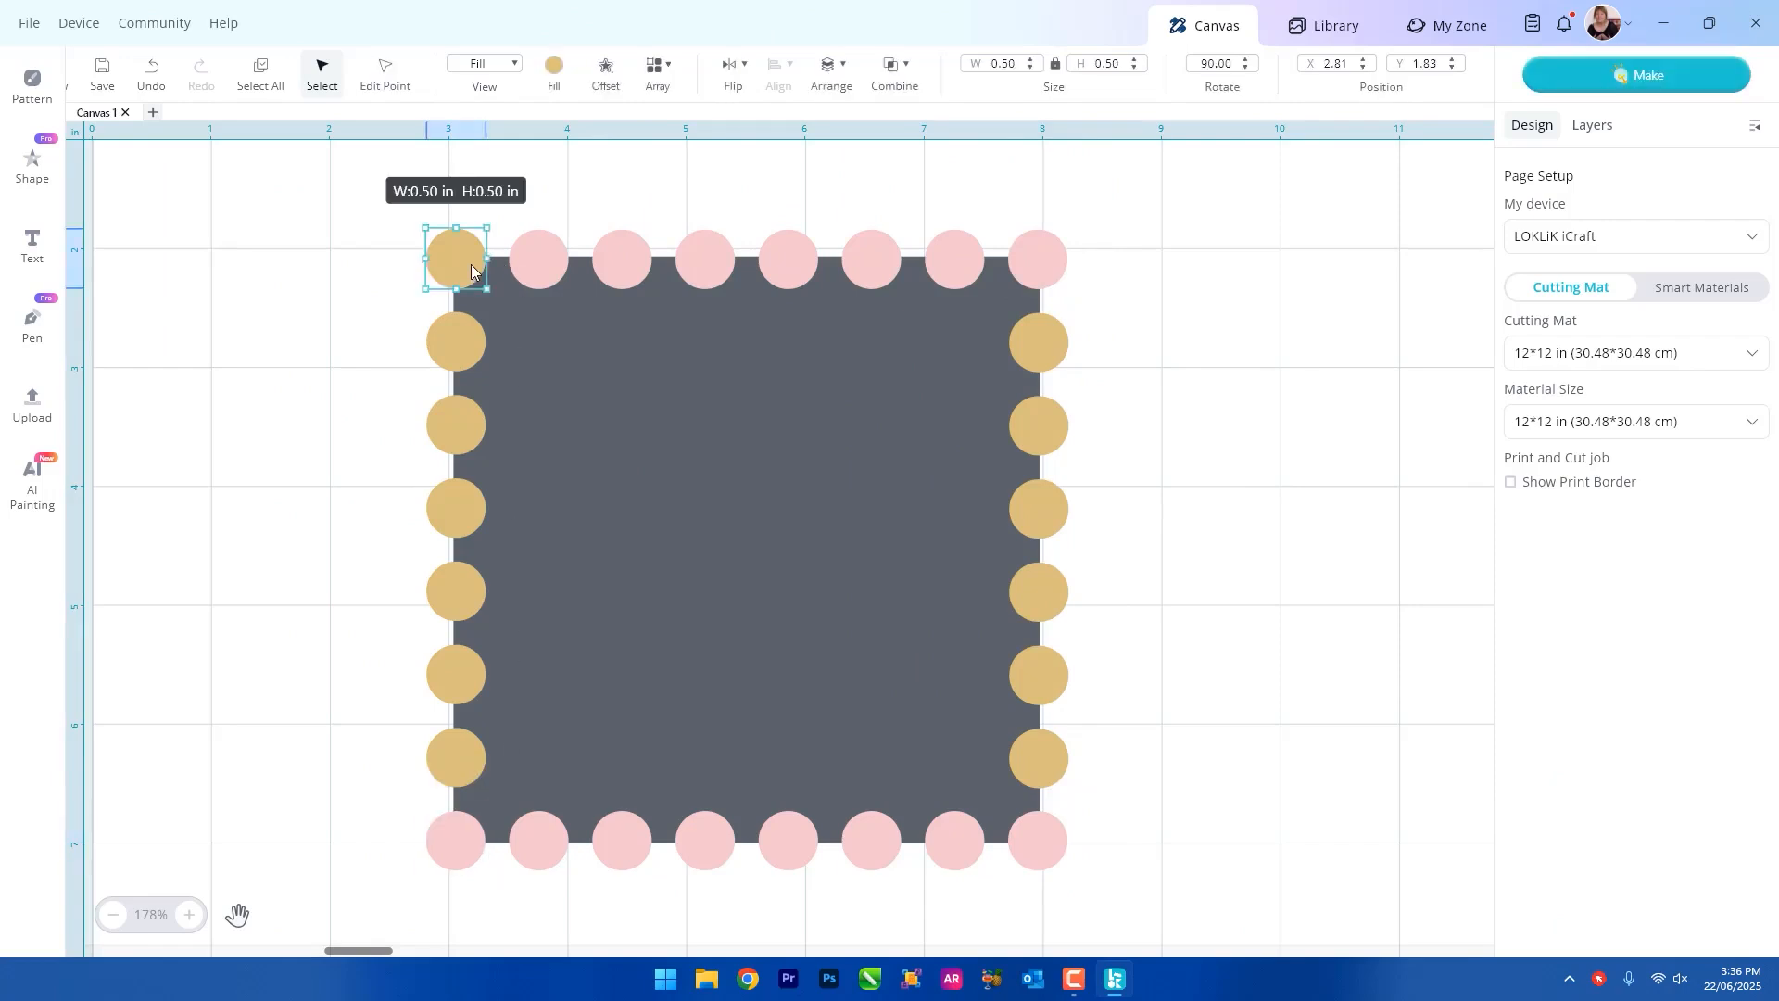
key(Delete)
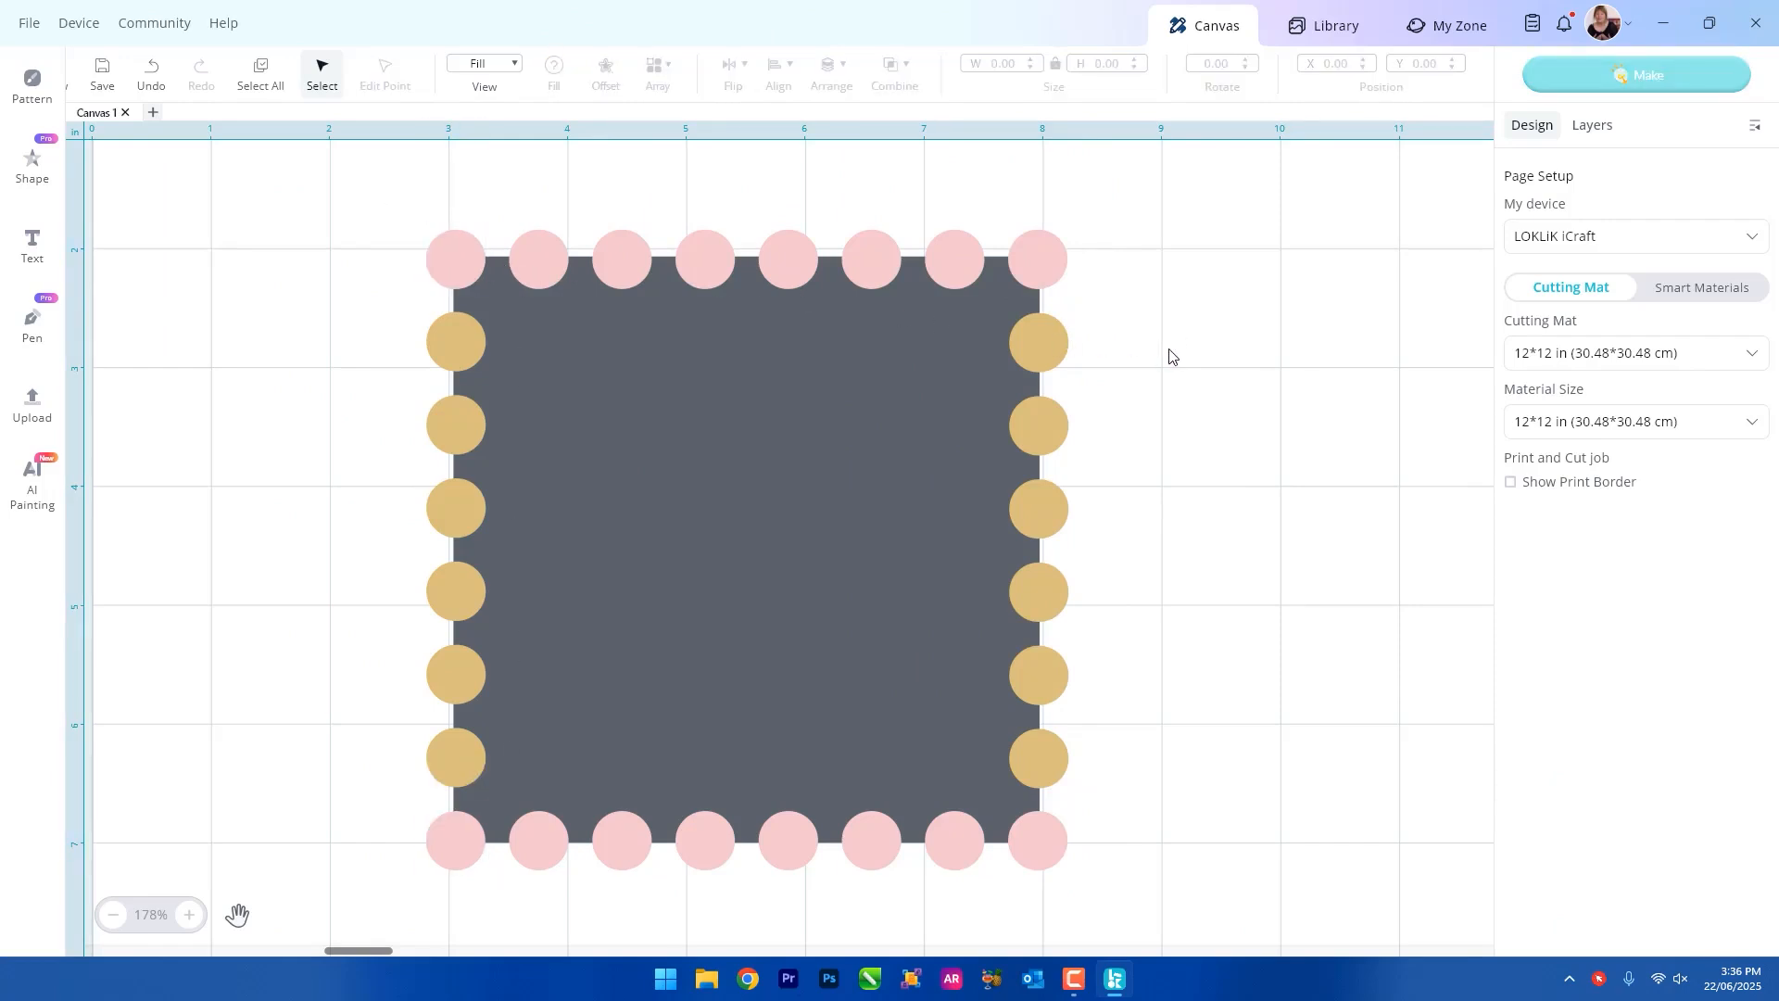
Duplicate the square with all its circles and place the copy beside the original at about X 10.96 in, Y 1.90 in.
scroll(1172, 357, down, 1)
drag(375, 177, 1180, 897)
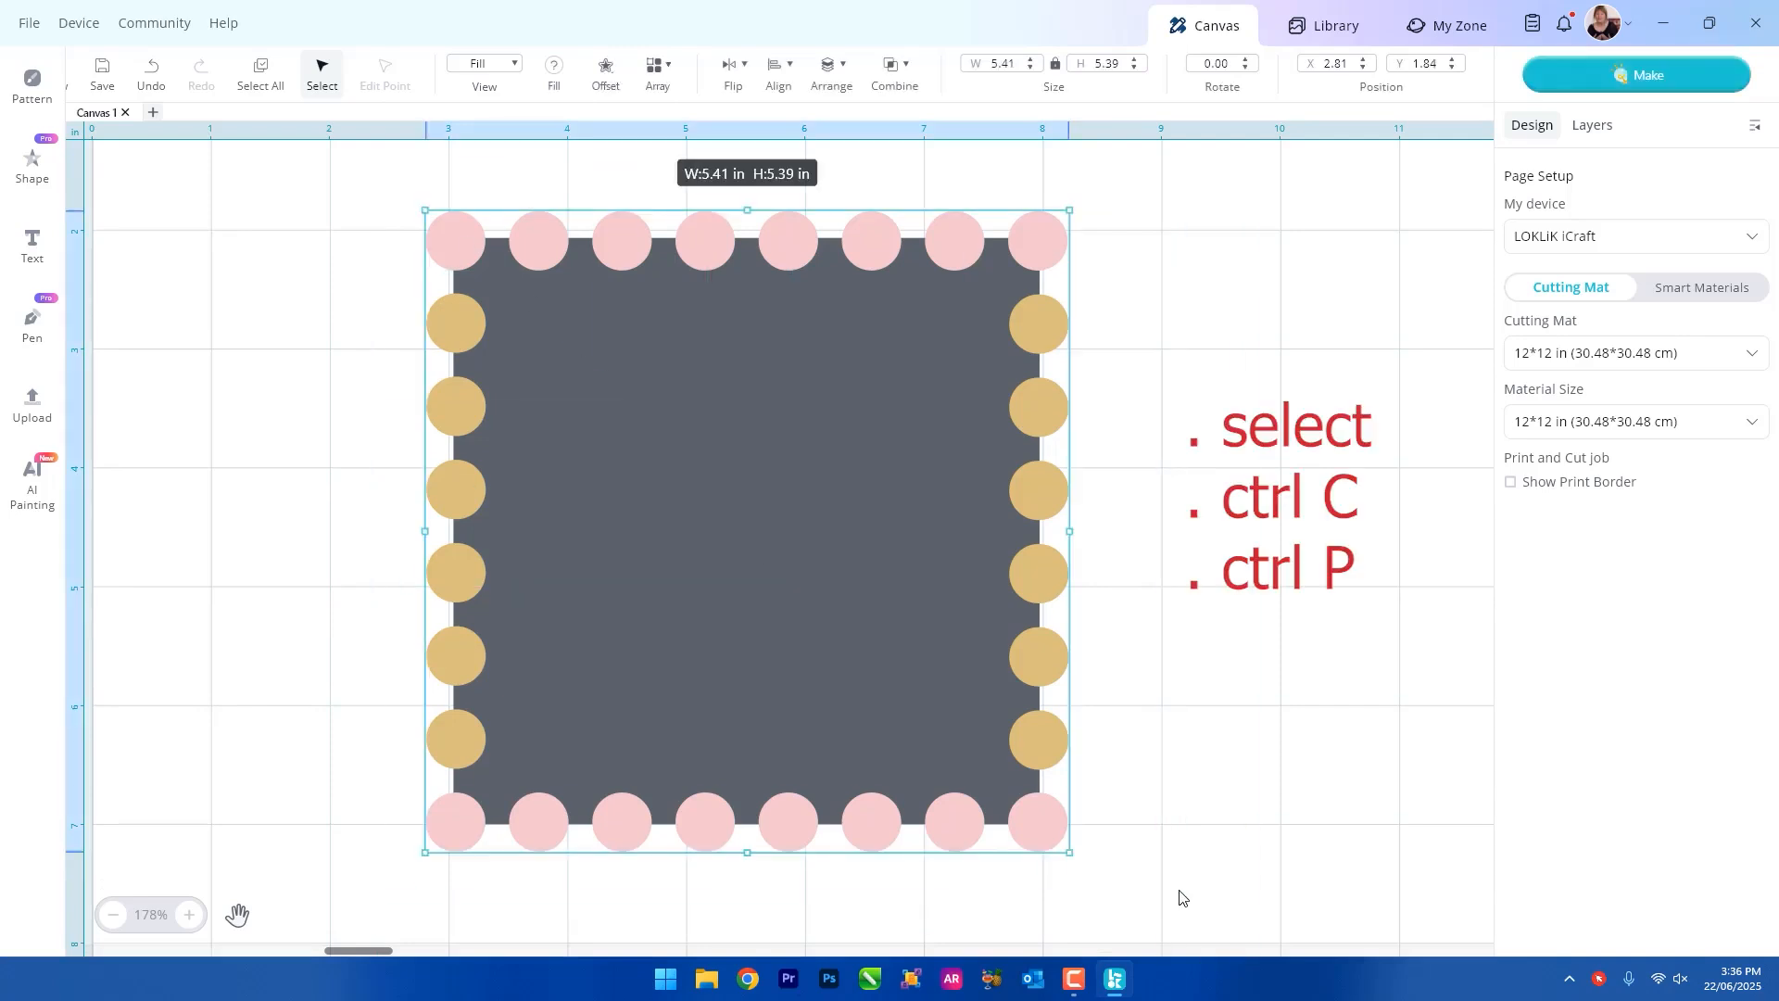
key(ctrl+c)
key(ctrl+v)
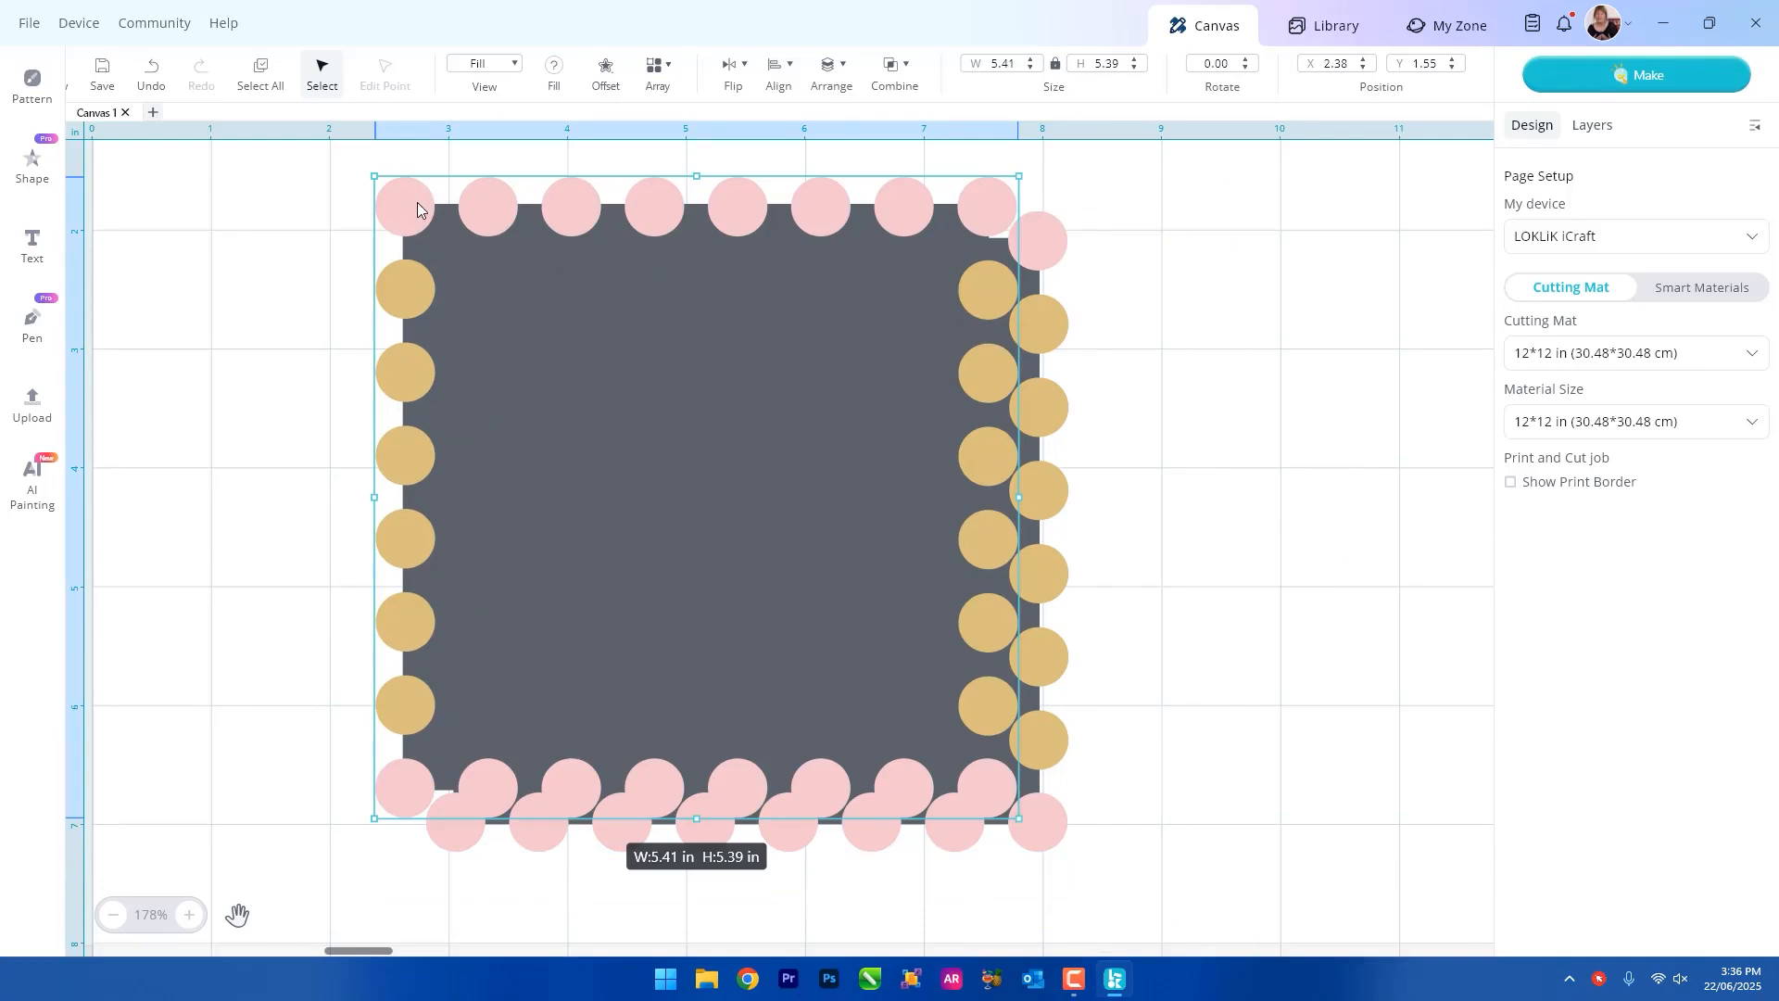
drag(416, 202, 1413, 243)
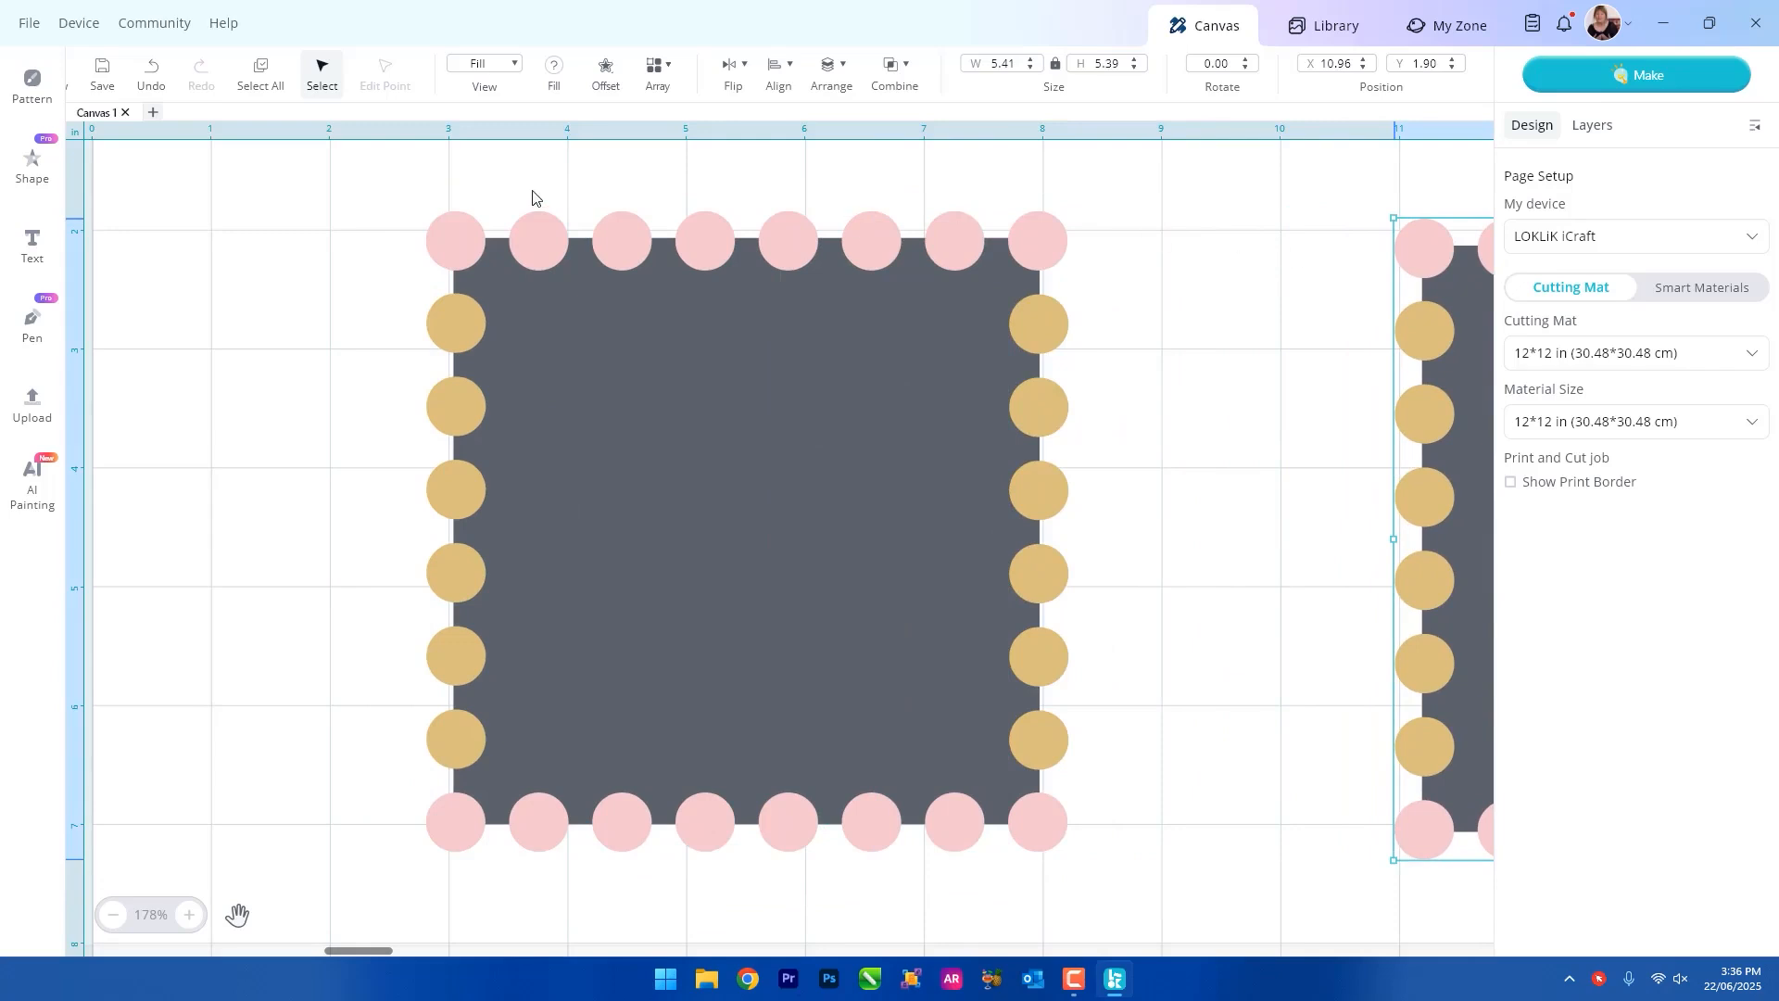
Subtract all the circles from the original square to form the perforated stamp shape.
drag(339, 161, 1151, 874)
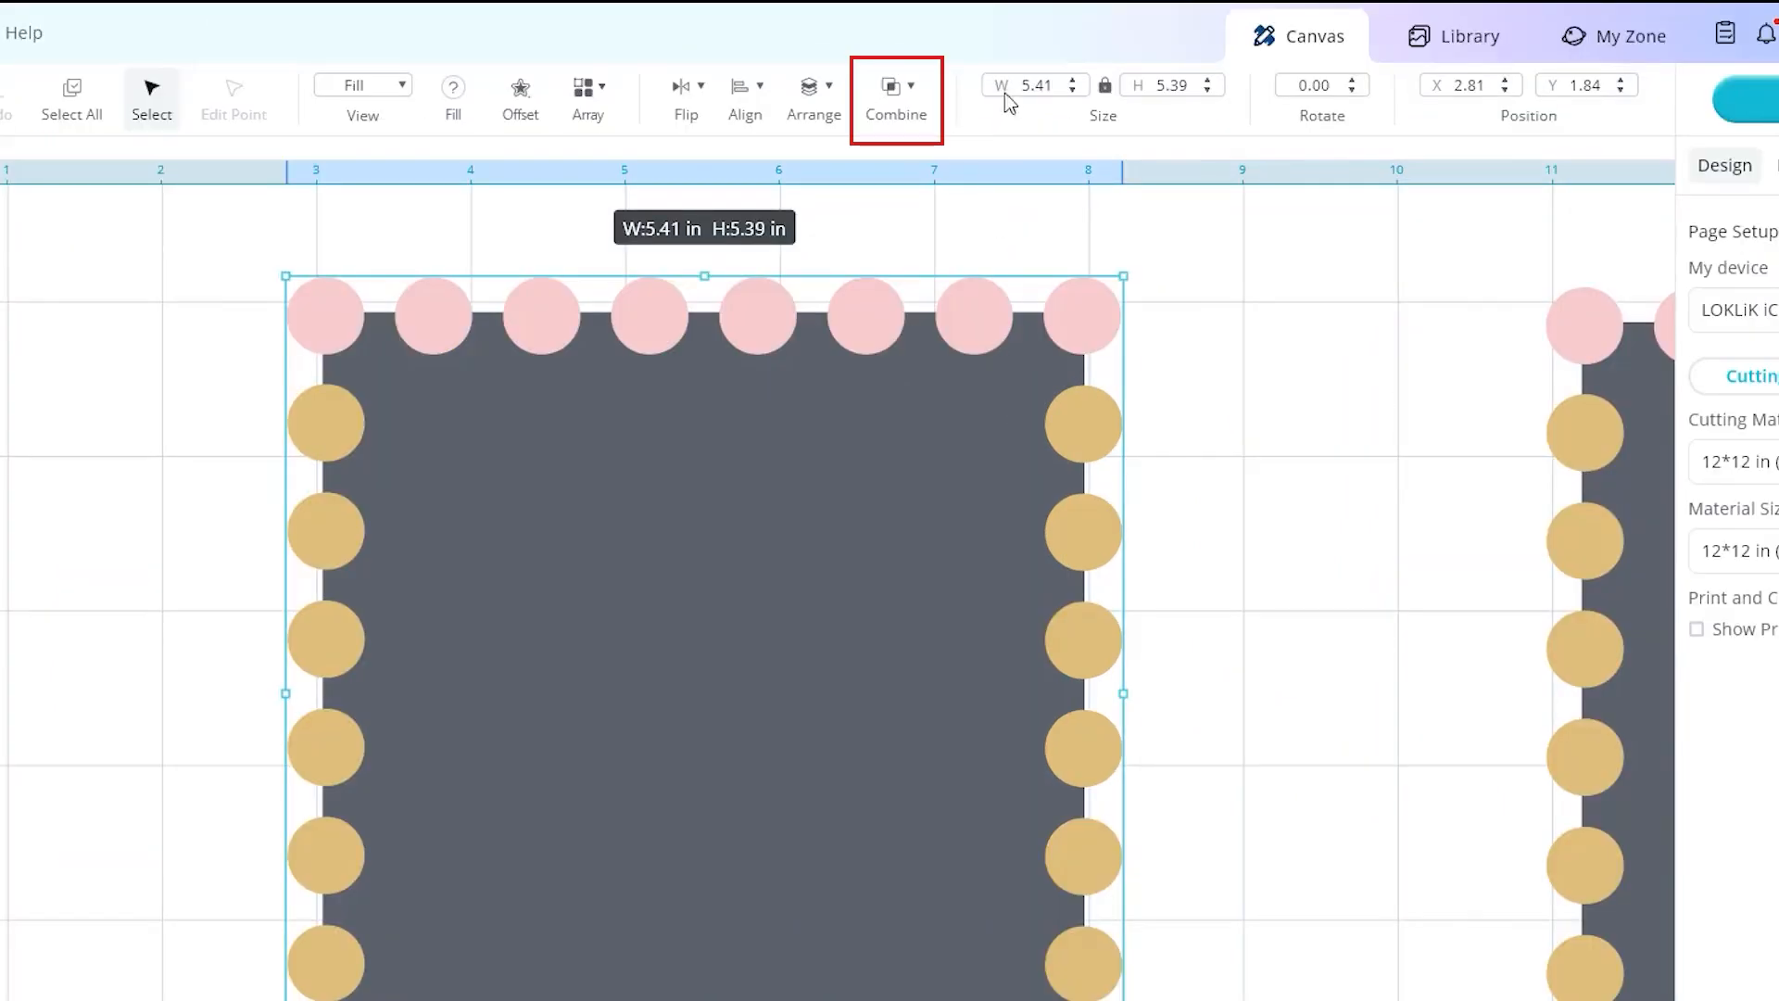
click(908, 102)
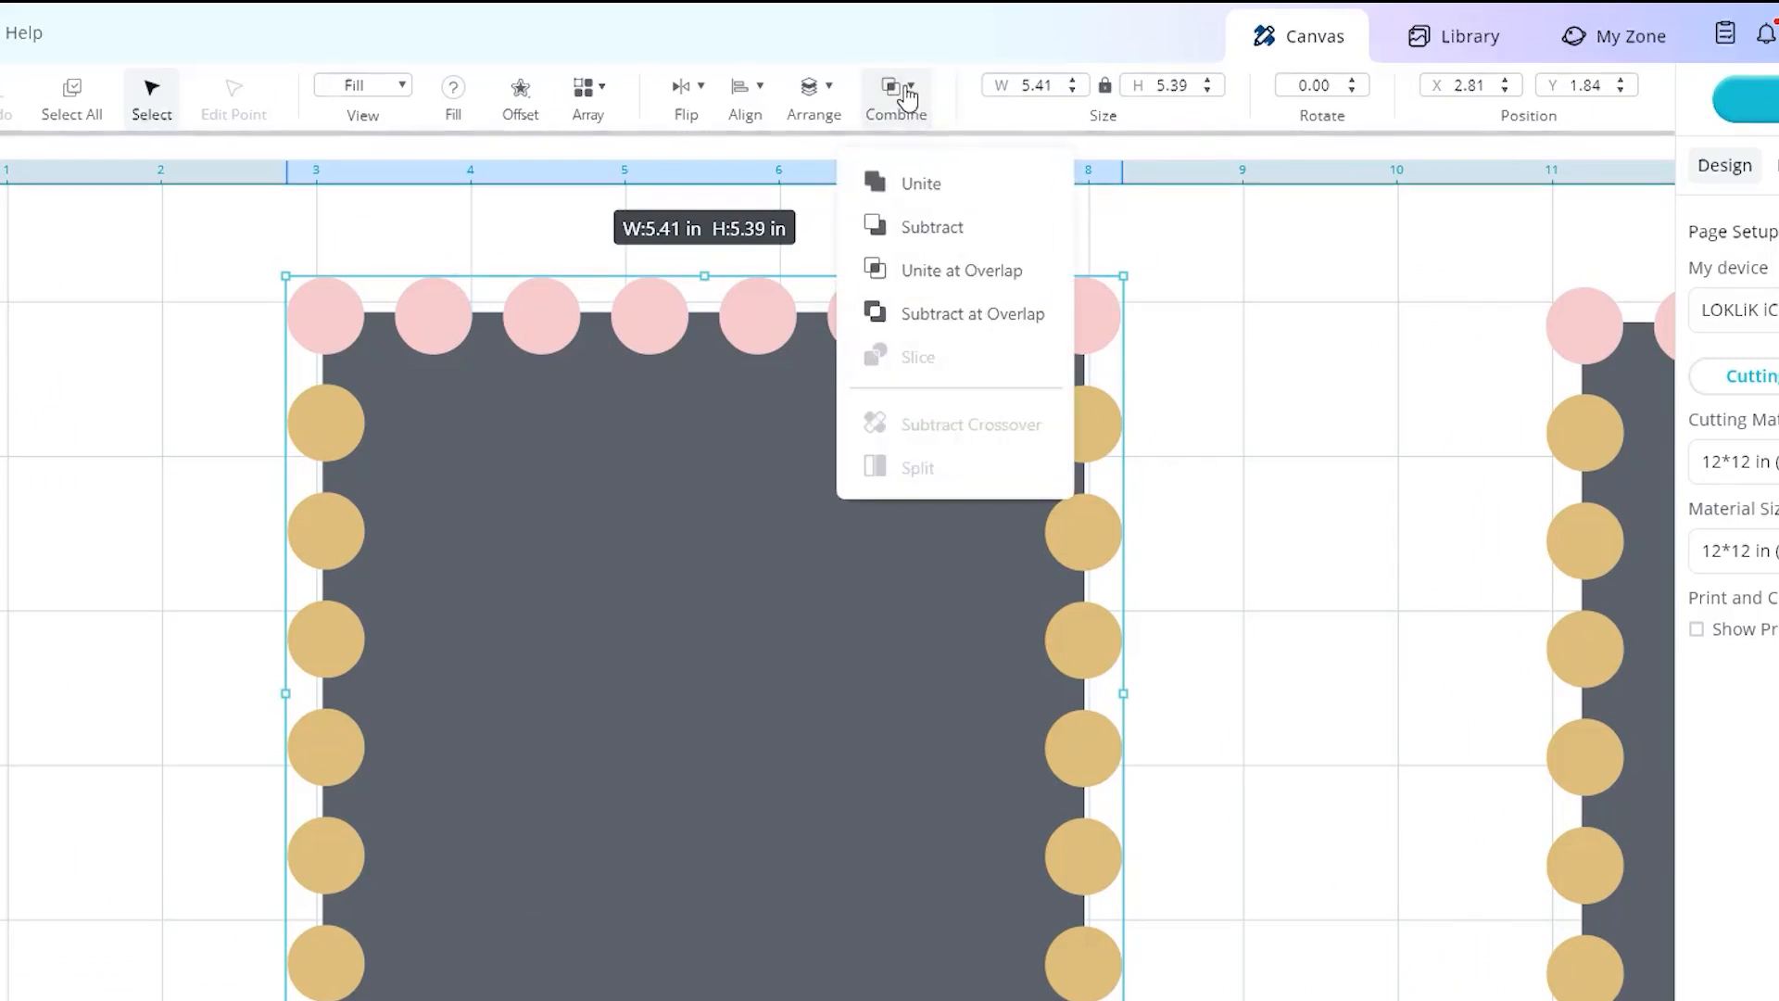
click(943, 236)
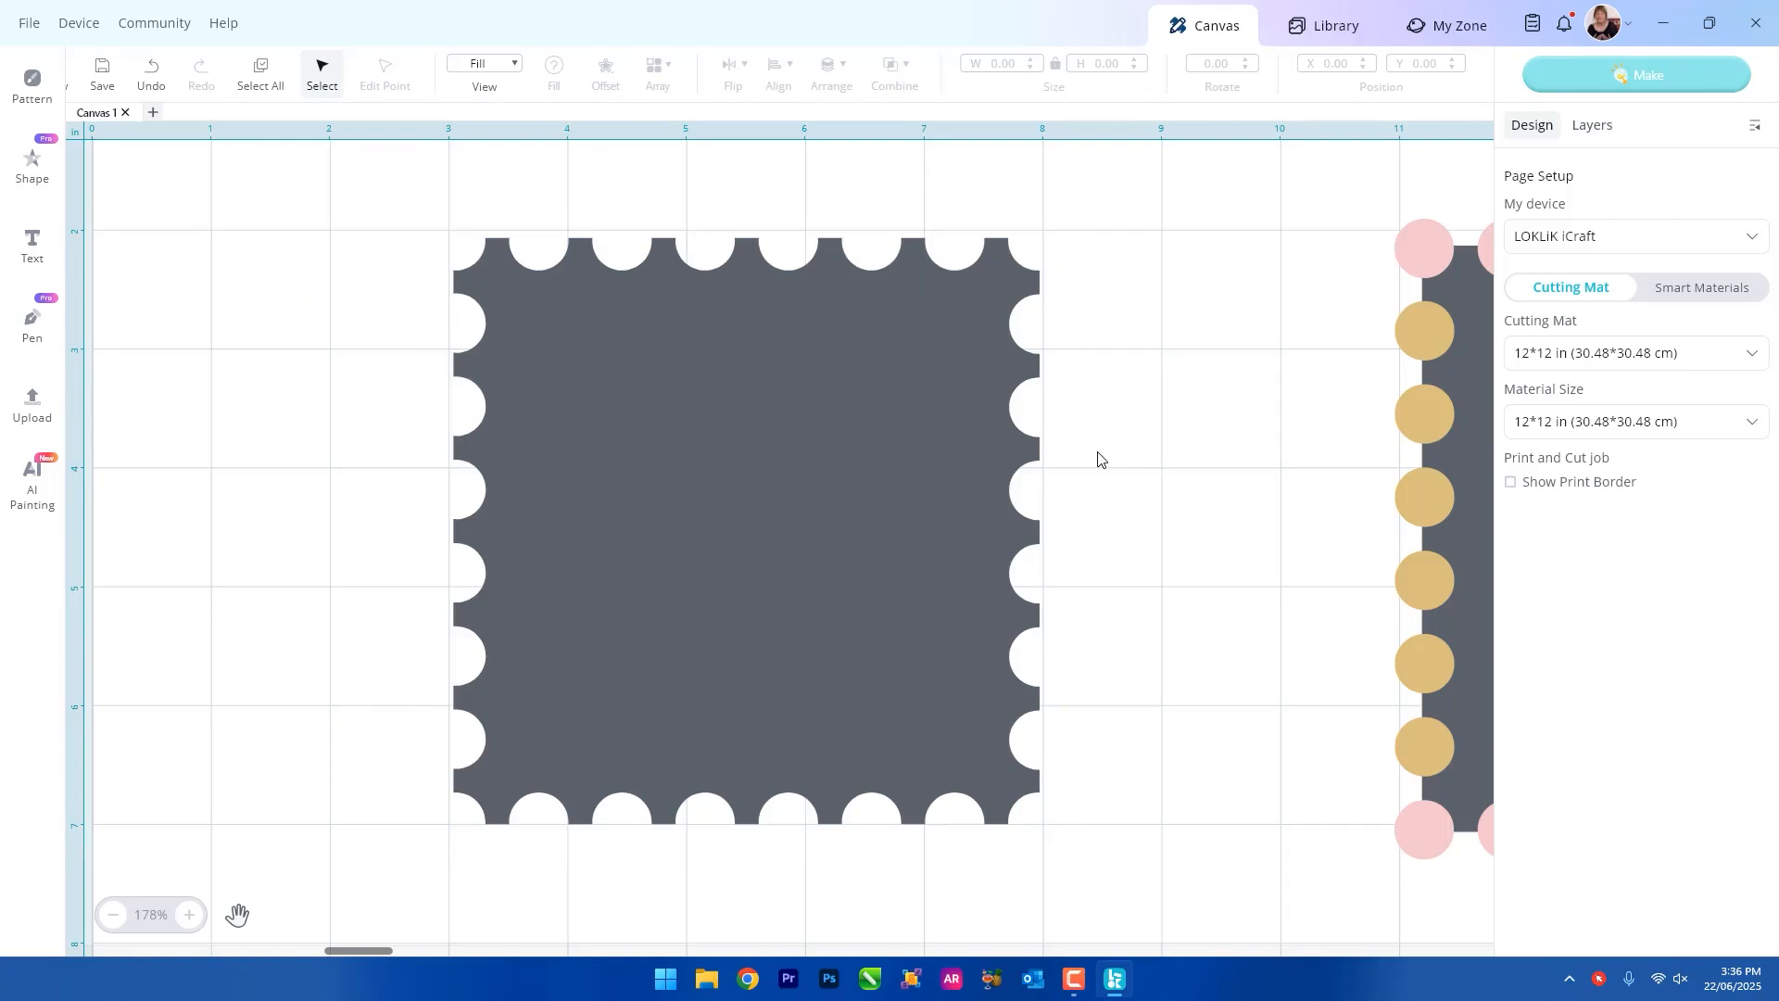
Group the copied square with its circles and move the group off the mat.
scroll(1021, 439, down, 5)
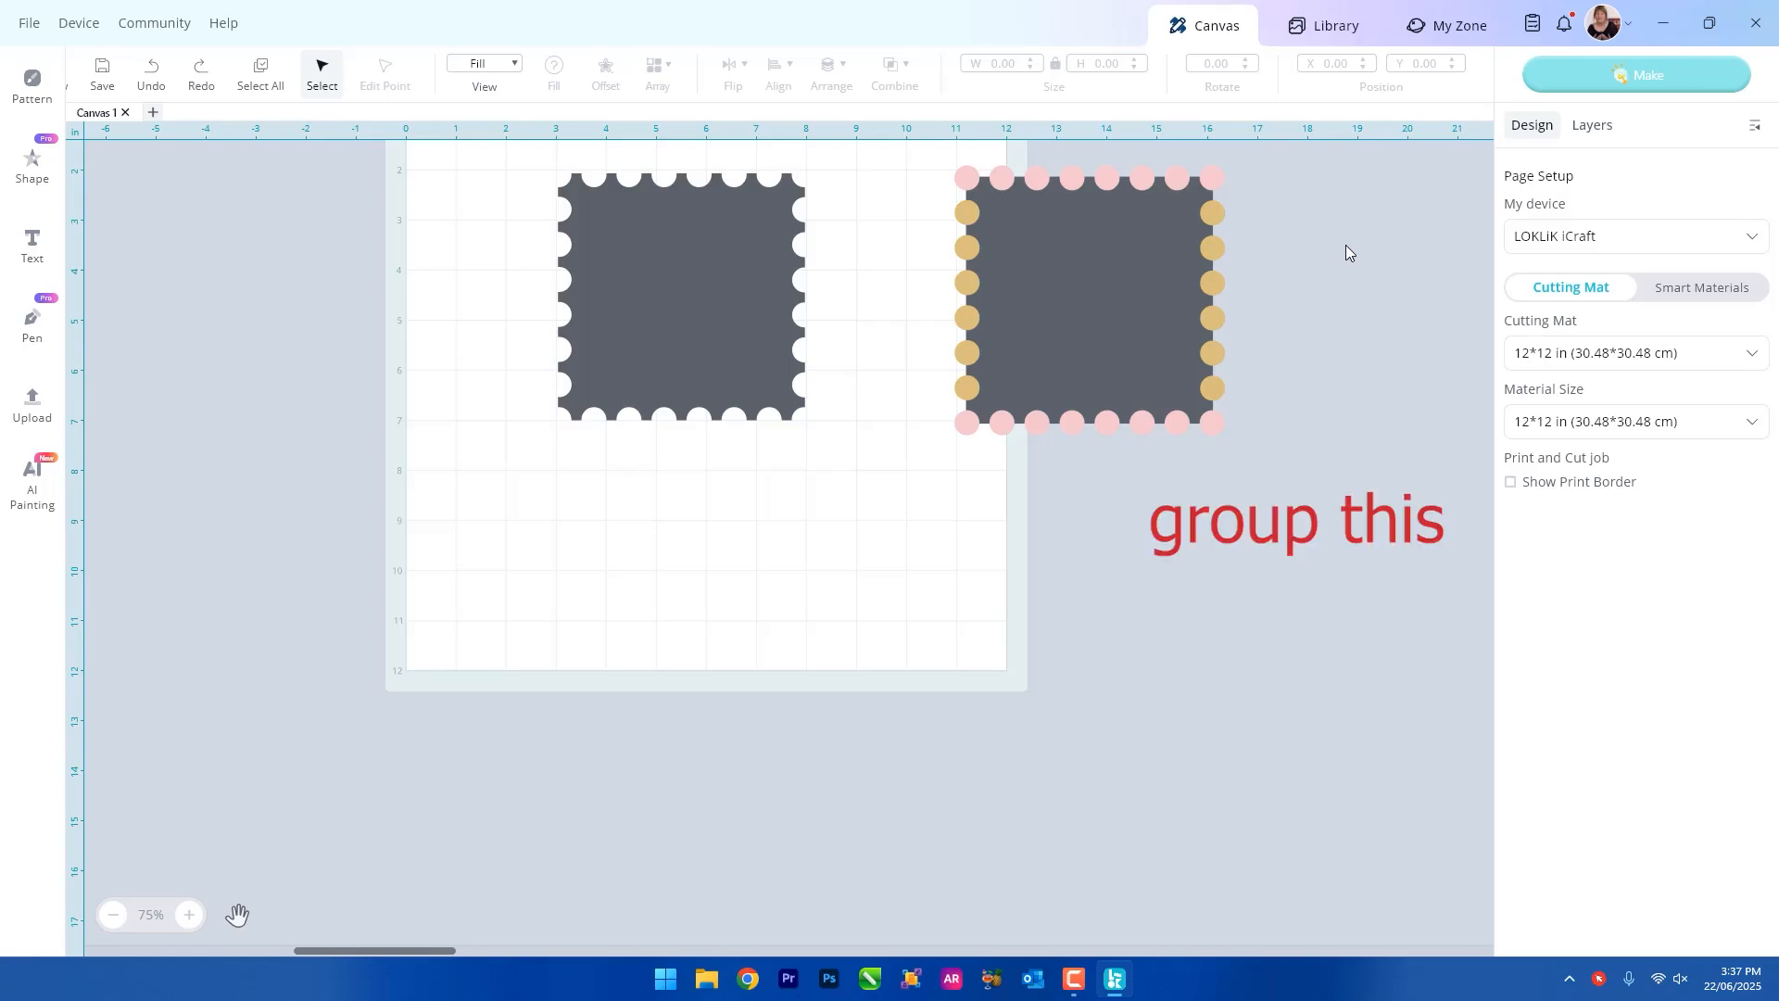
drag(904, 153, 1333, 493)
right_click(1119, 359)
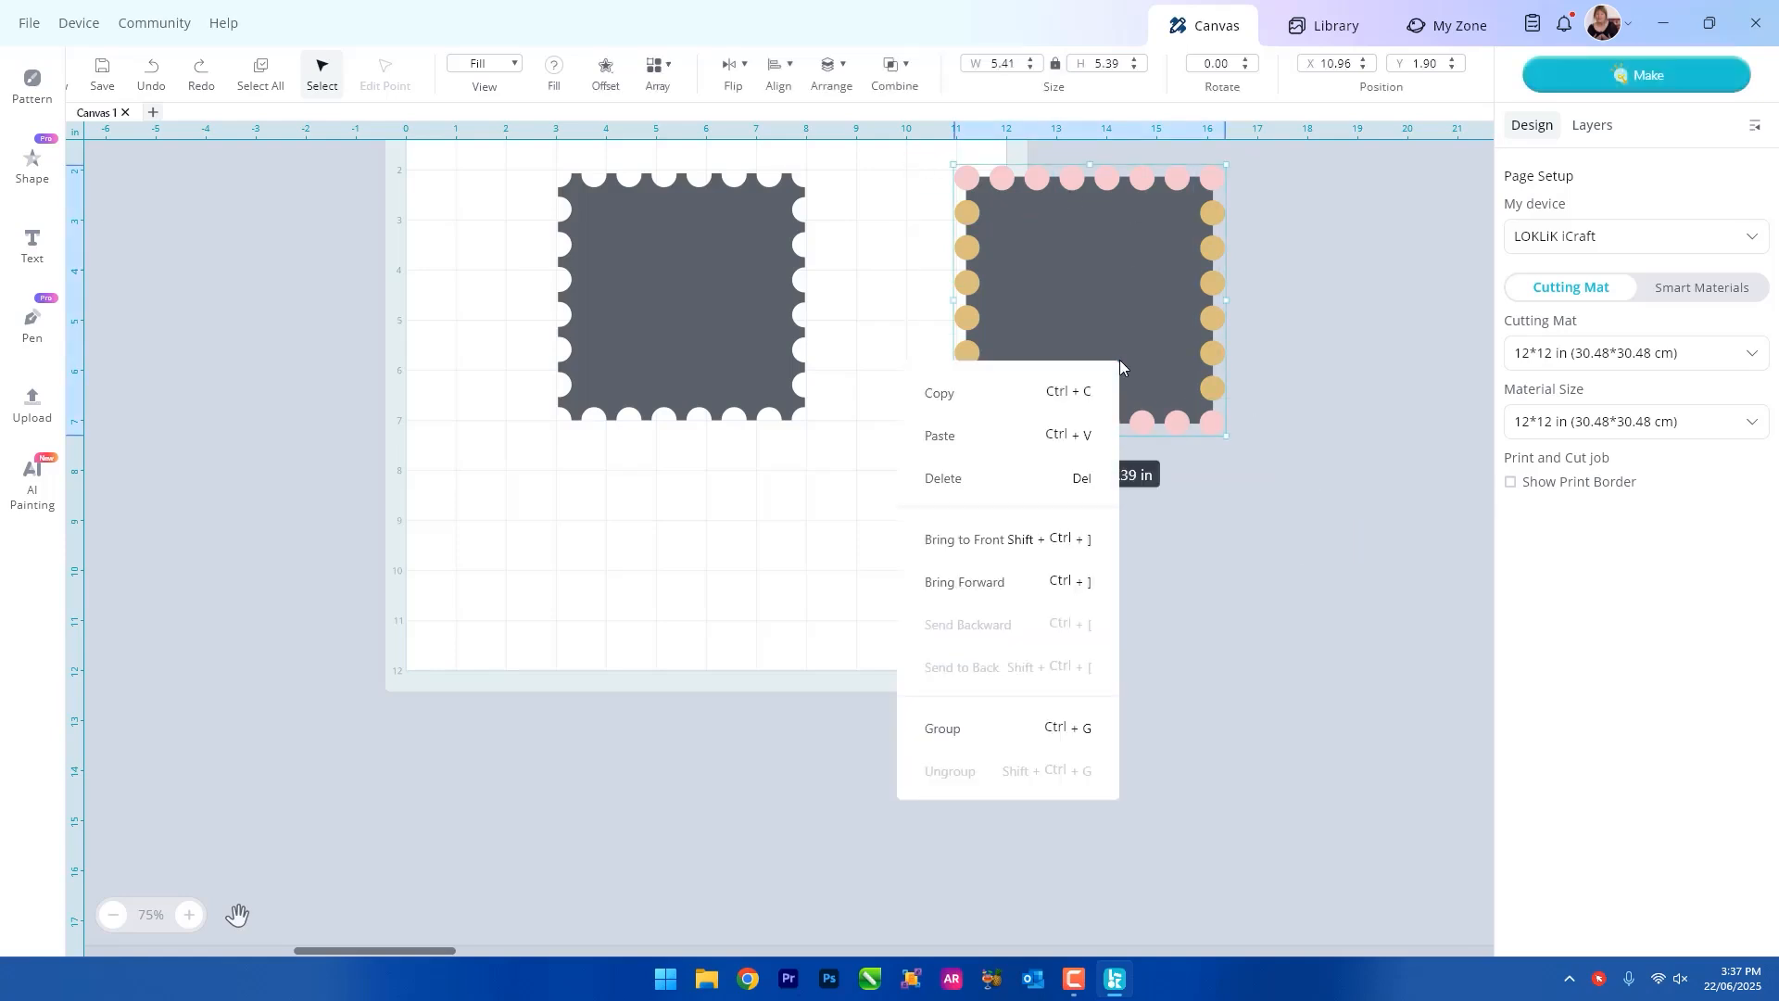
click(946, 727)
drag(1102, 369, 1263, 377)
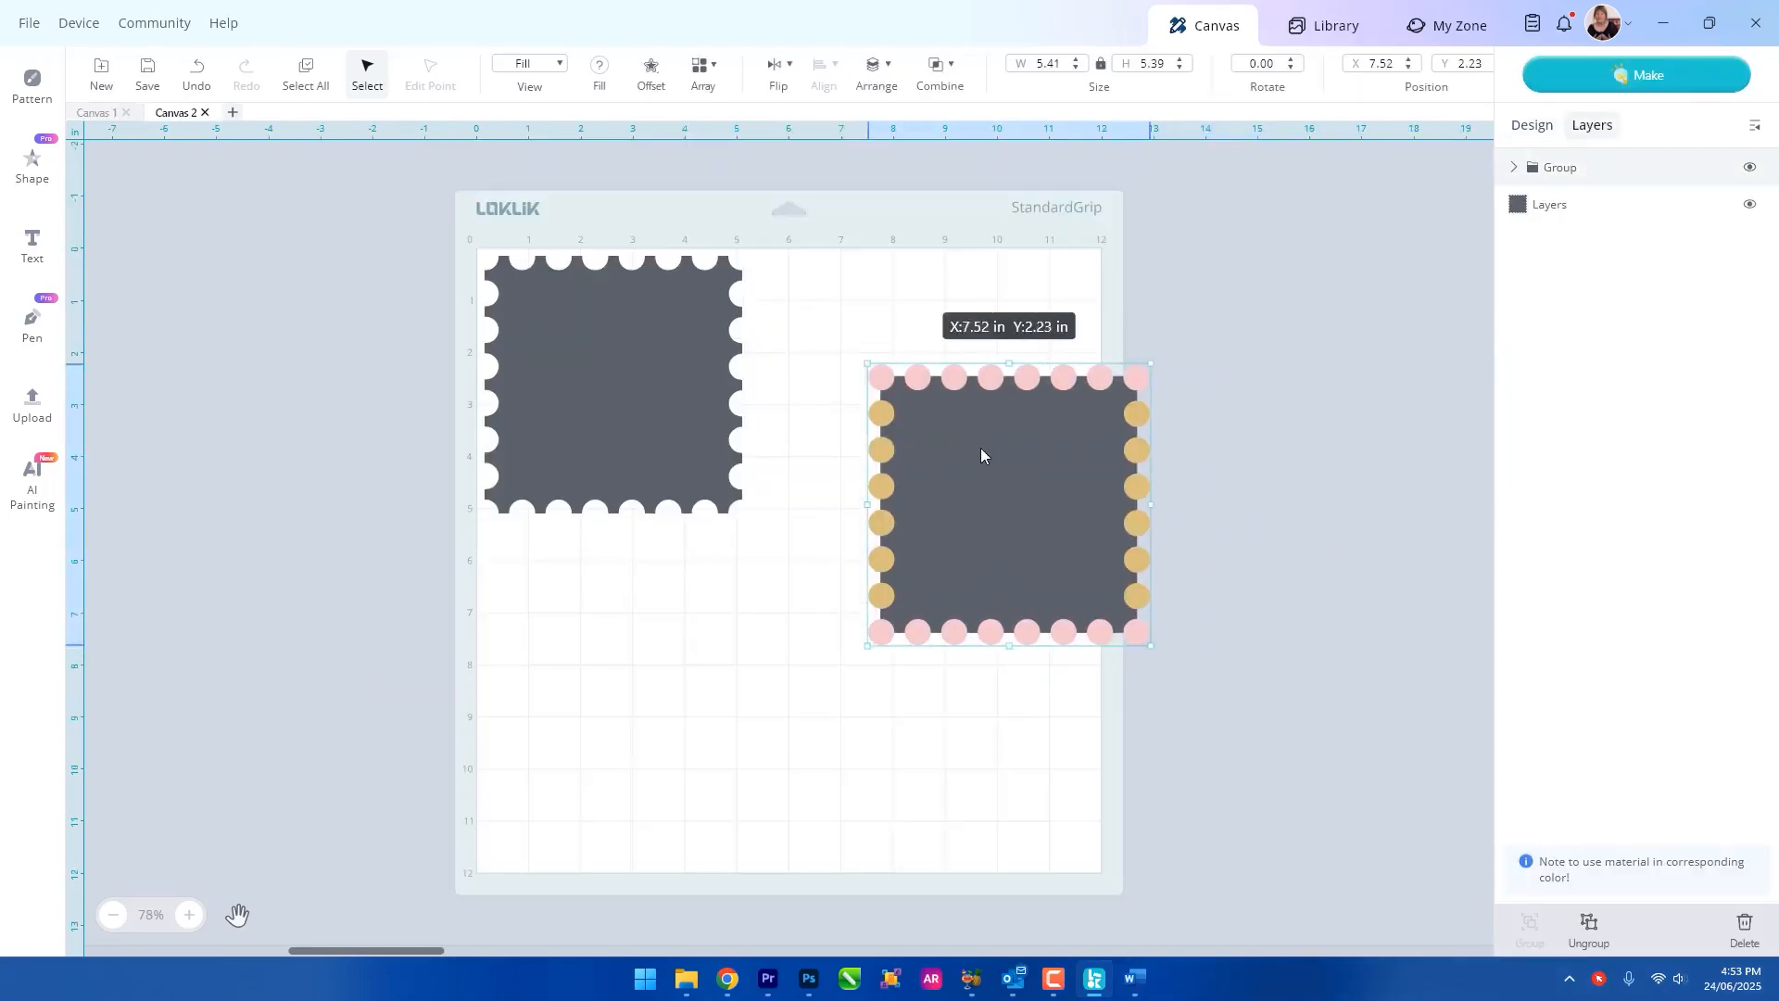
drag(984, 453, 941, 384)
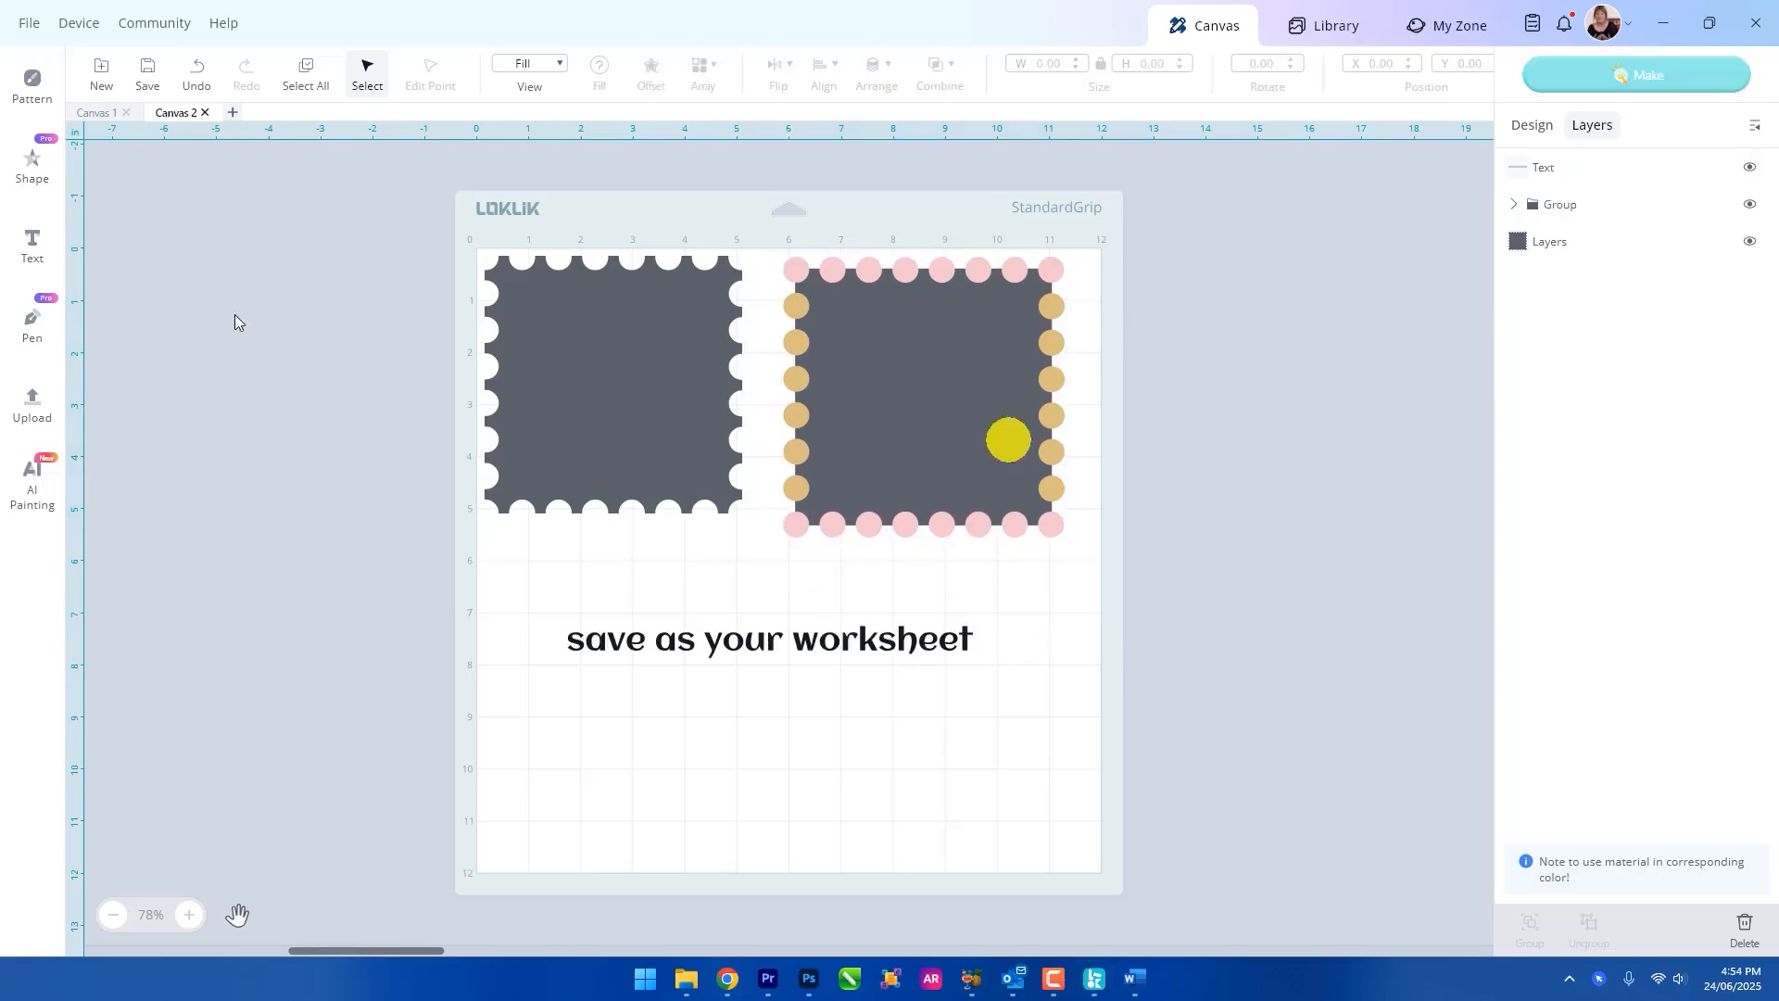
Save the project in the demo creation folder as "postage stamps worksheet 2".
click(146, 74)
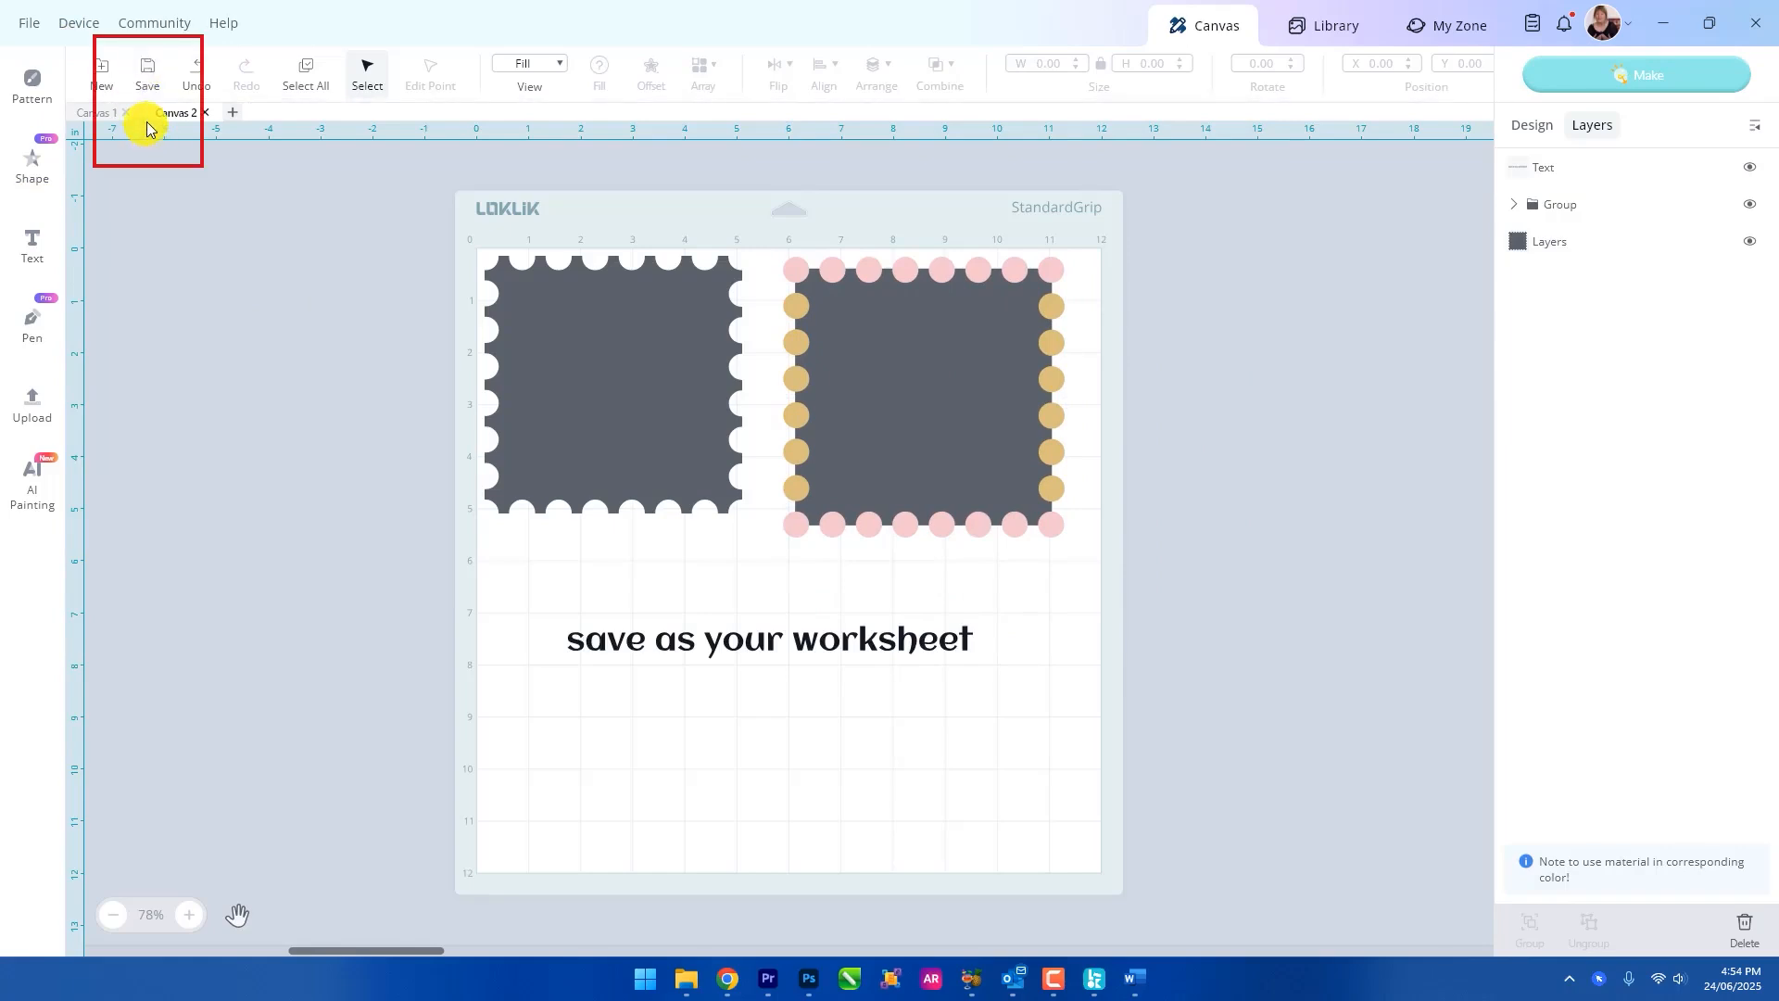
click(147, 72)
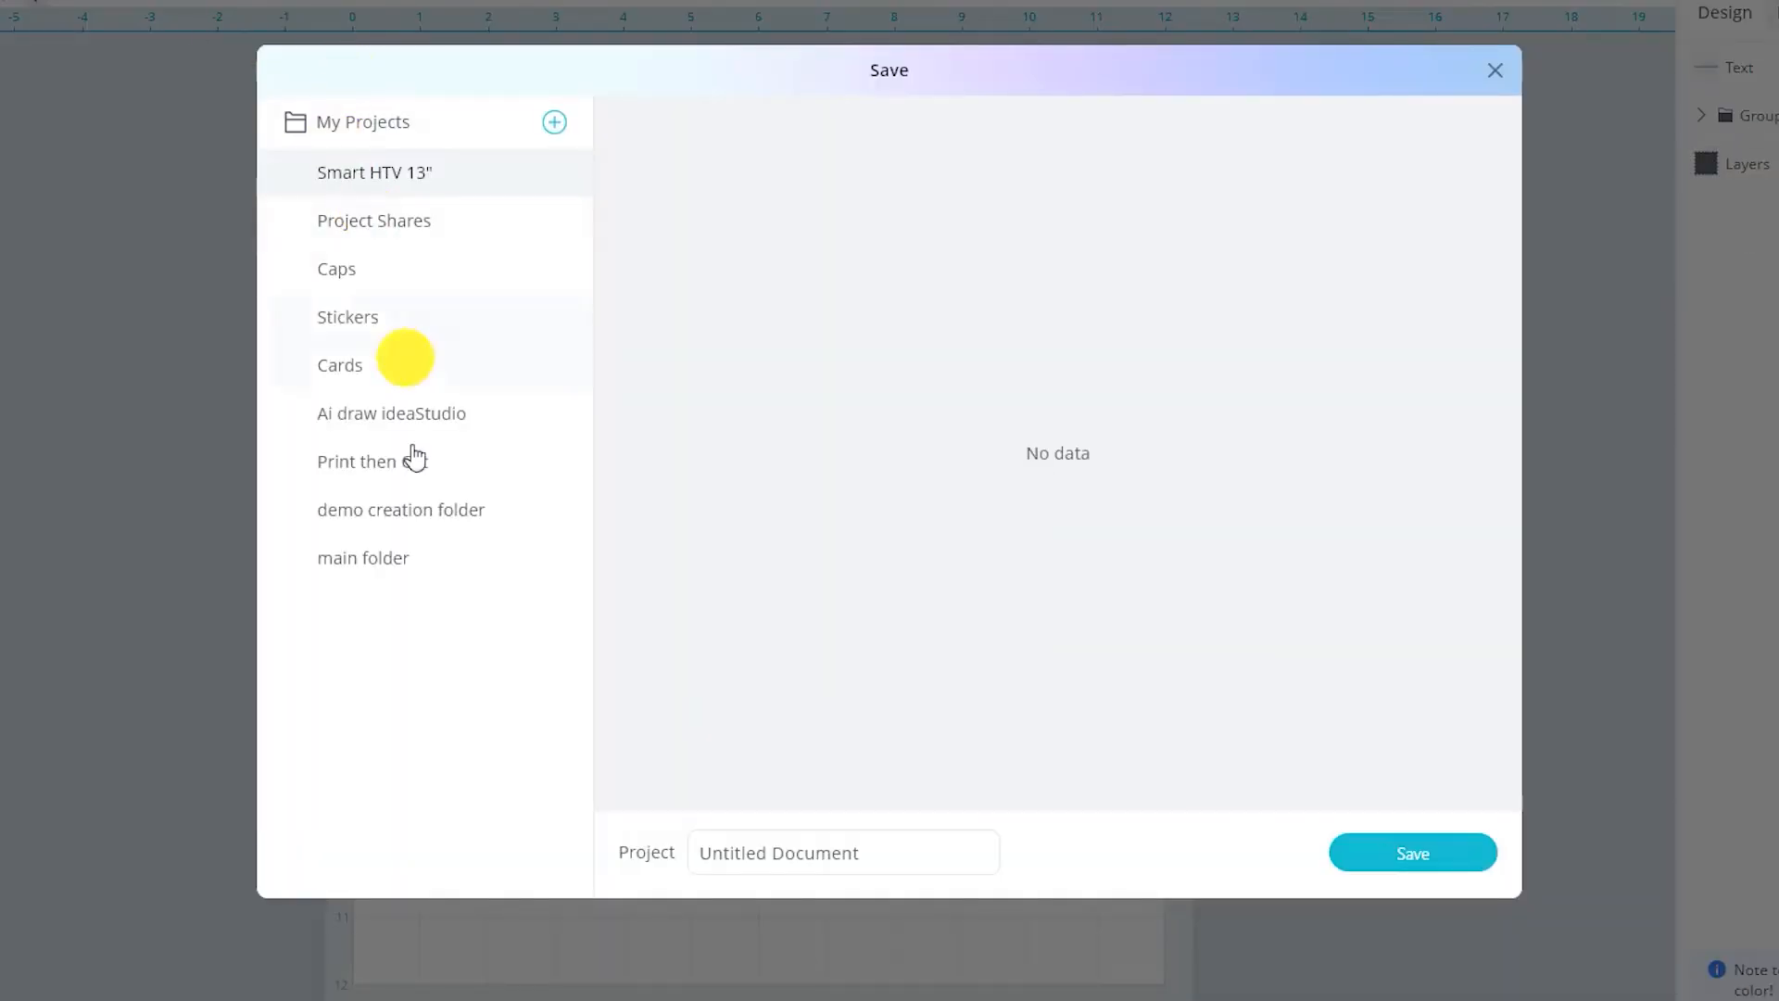
click(514, 508)
click(892, 771)
drag(892, 852, 623, 830)
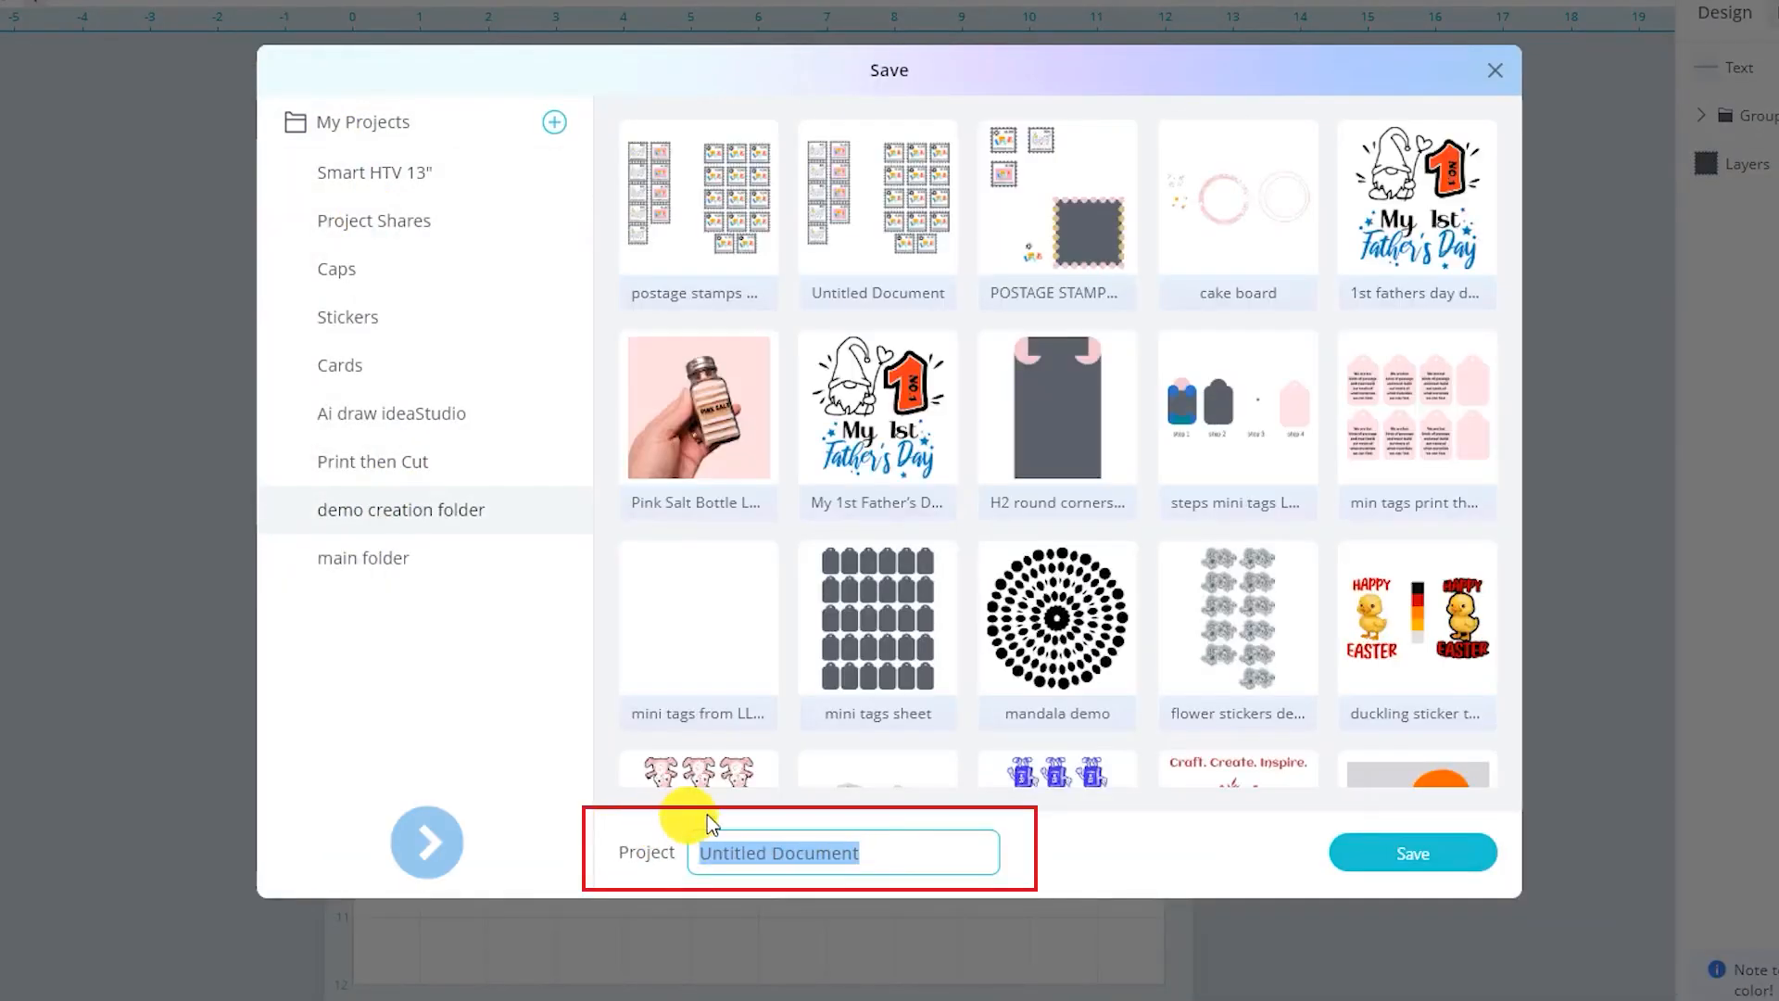
text(postage stamps worksheet 2)
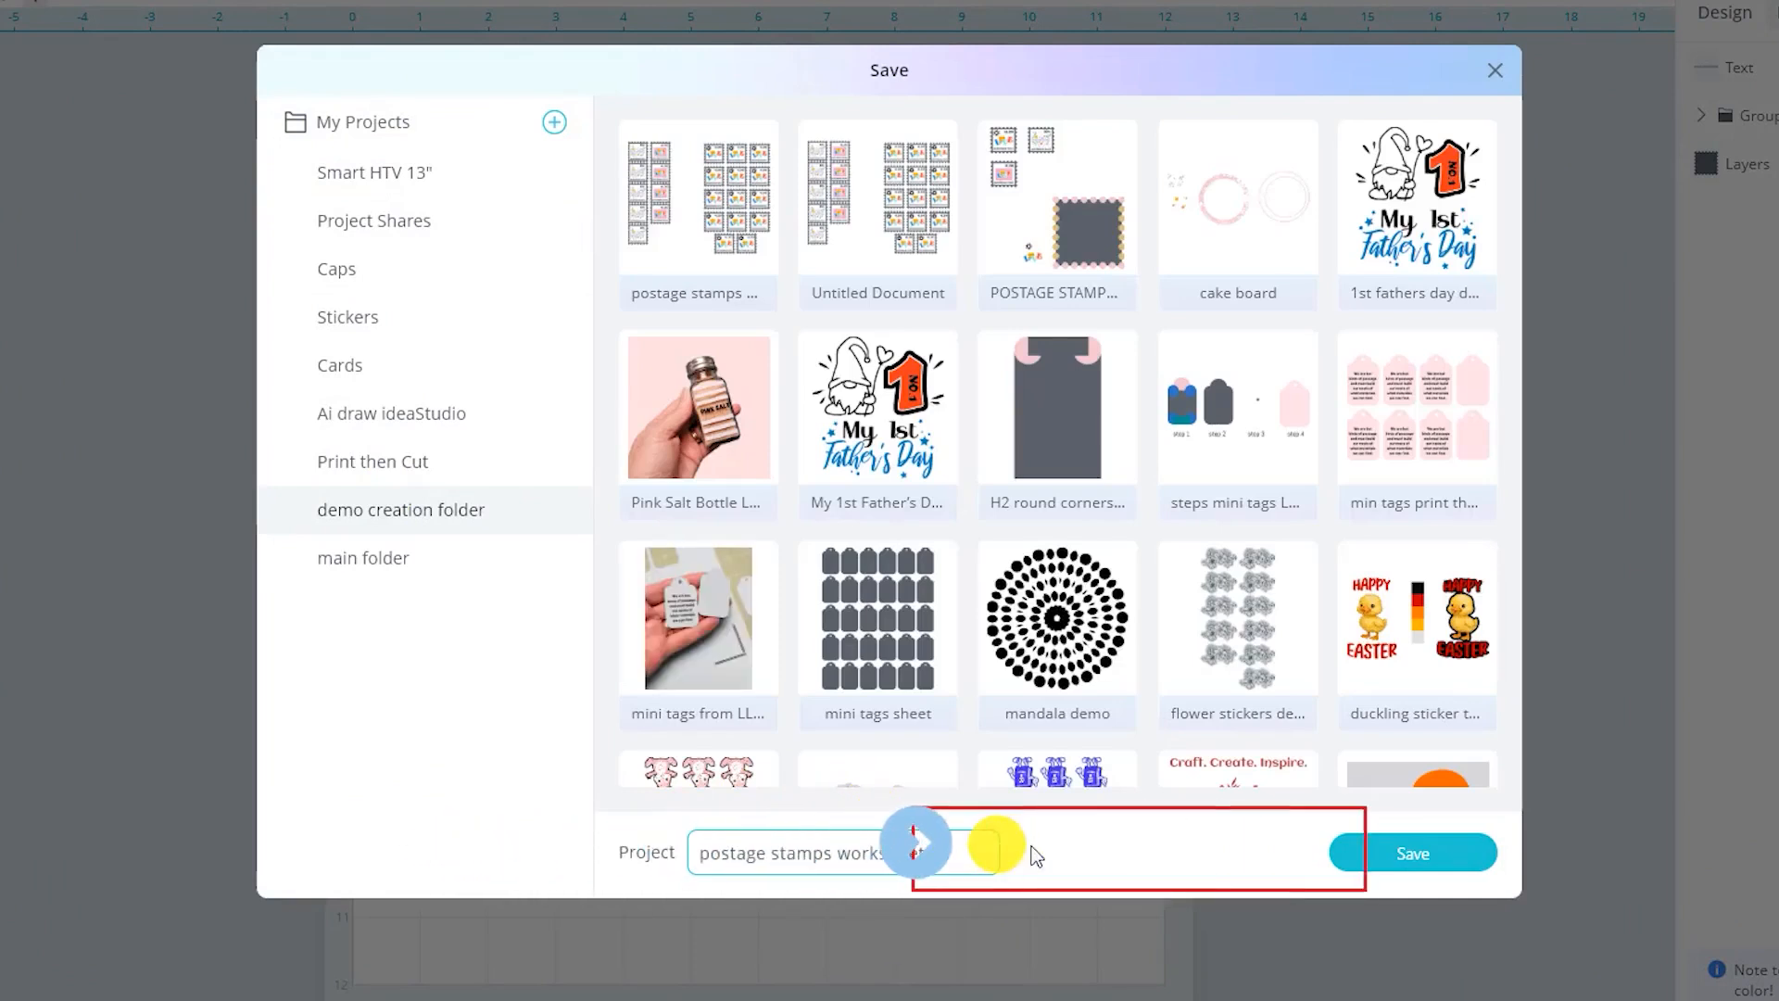
click(1427, 848)
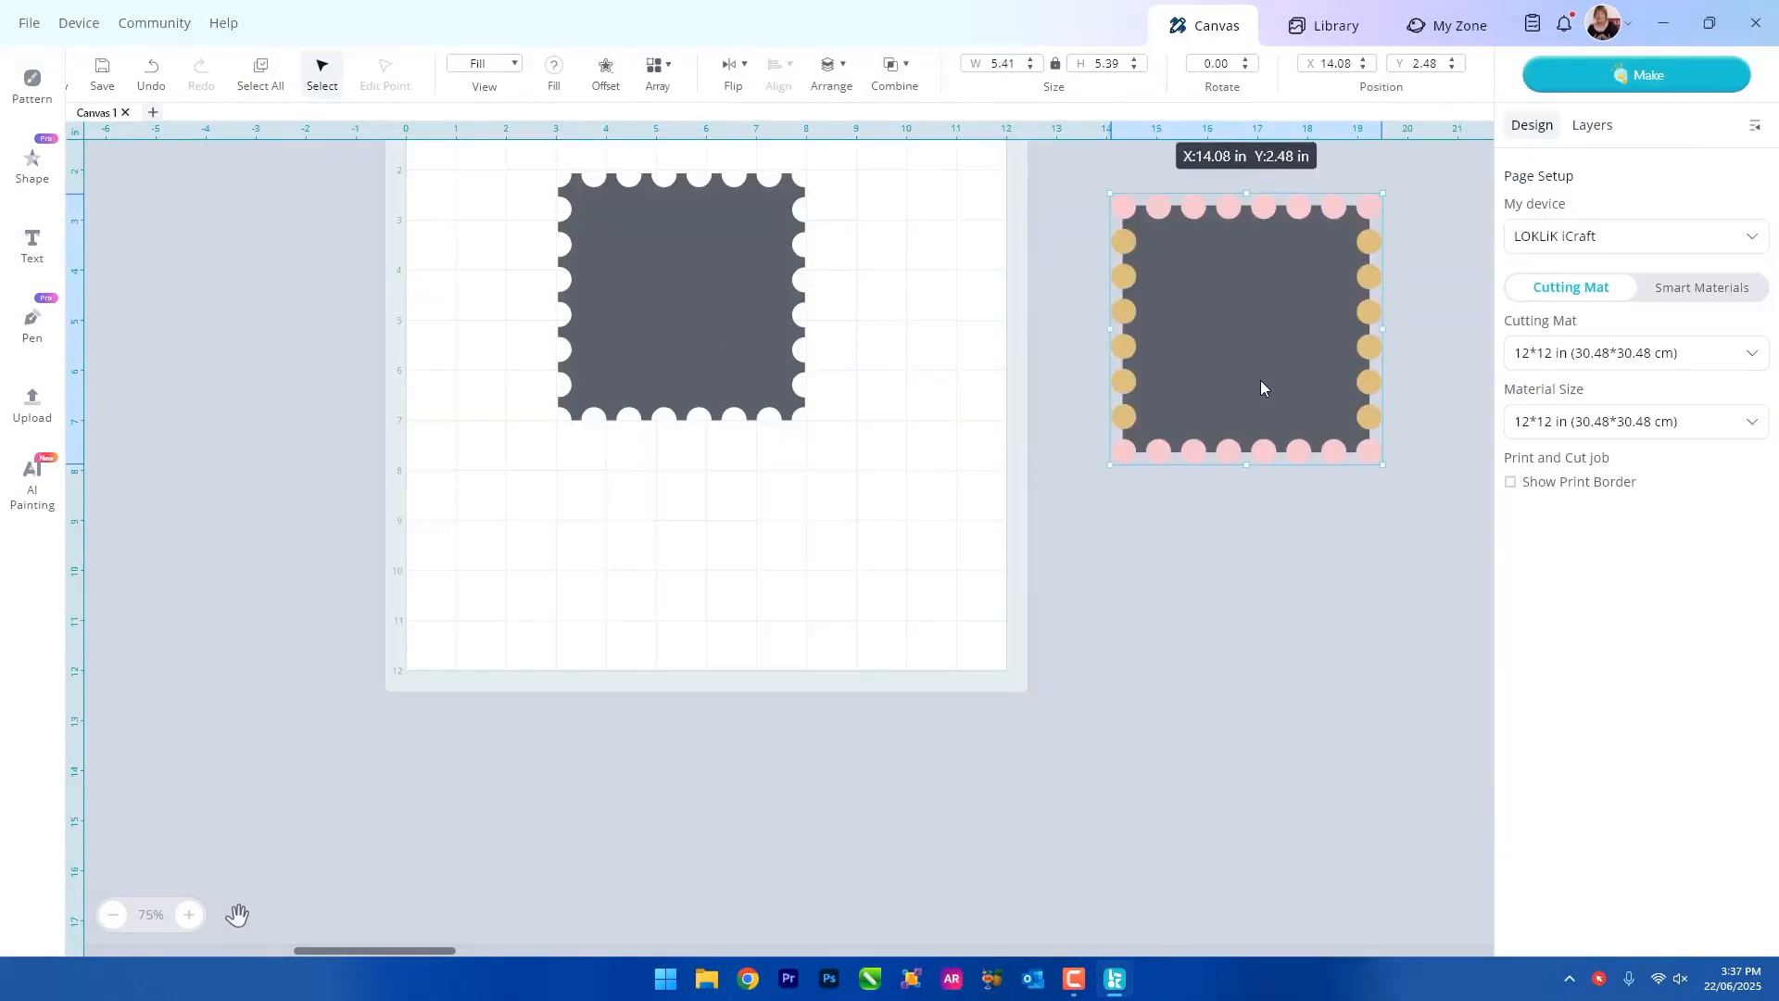
Move the perforated stamp to the mat's upper-left corner, at about X 0.06 in, Y 0.01 in.
drag(1260, 387, 1267, 359)
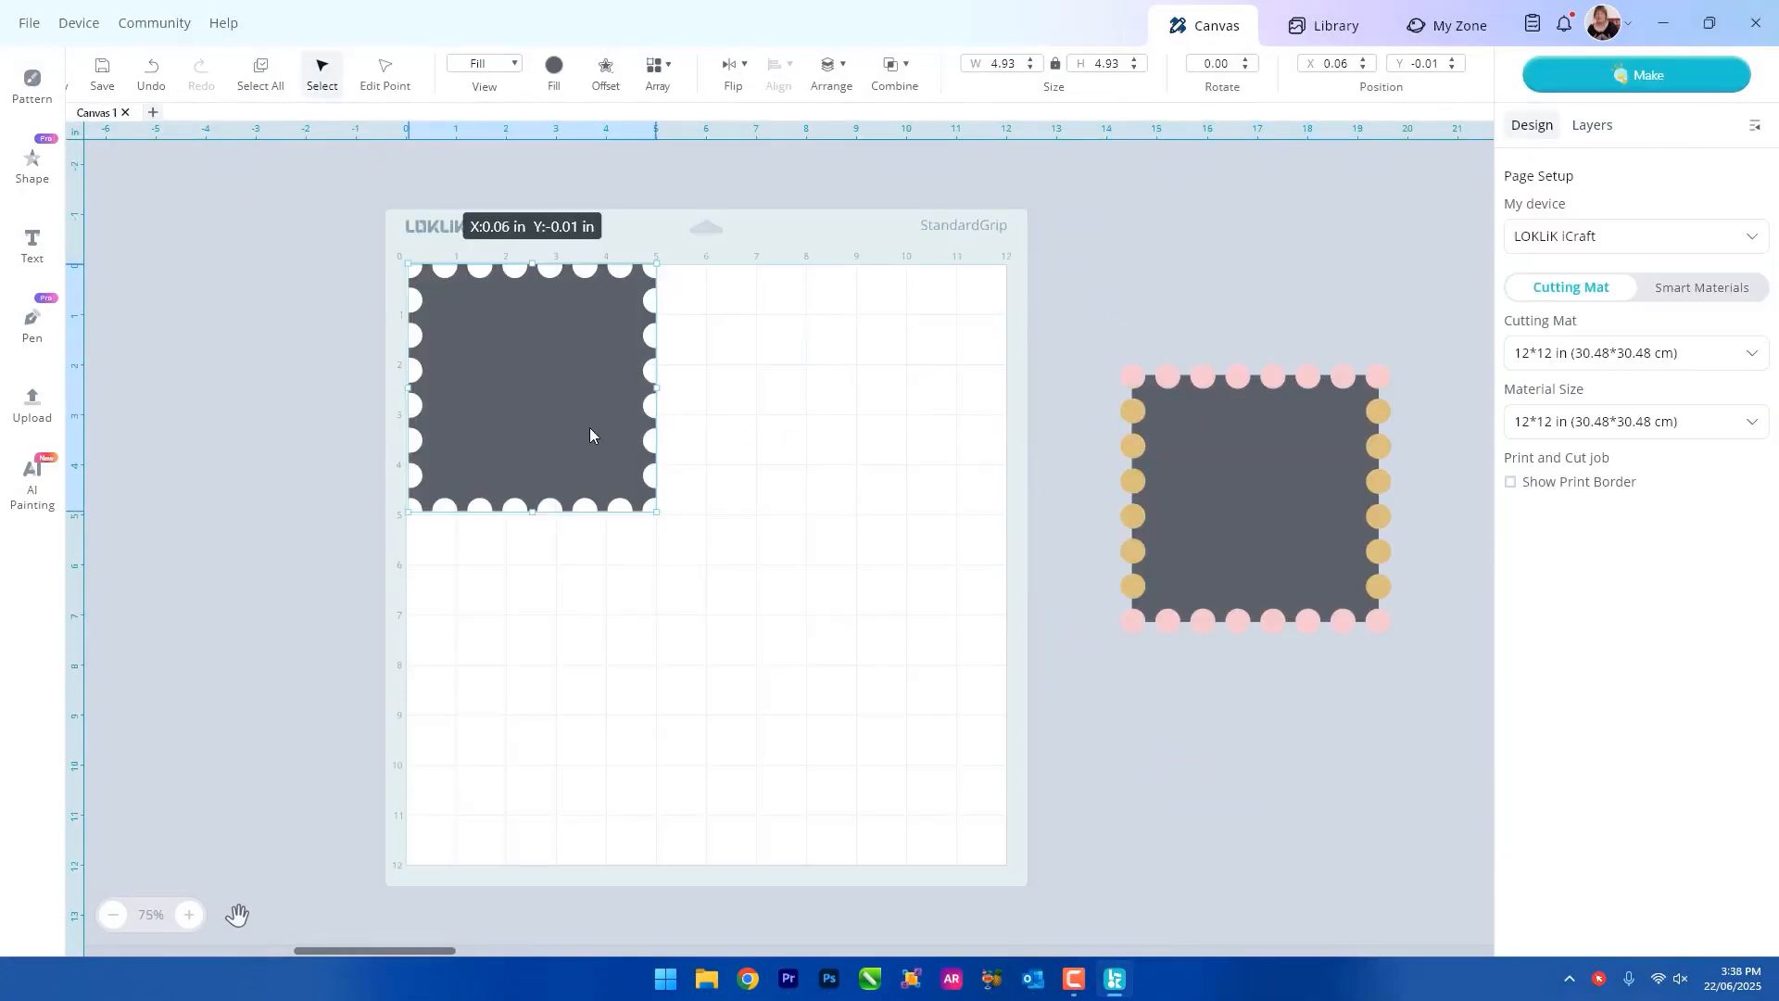
click(744, 401)
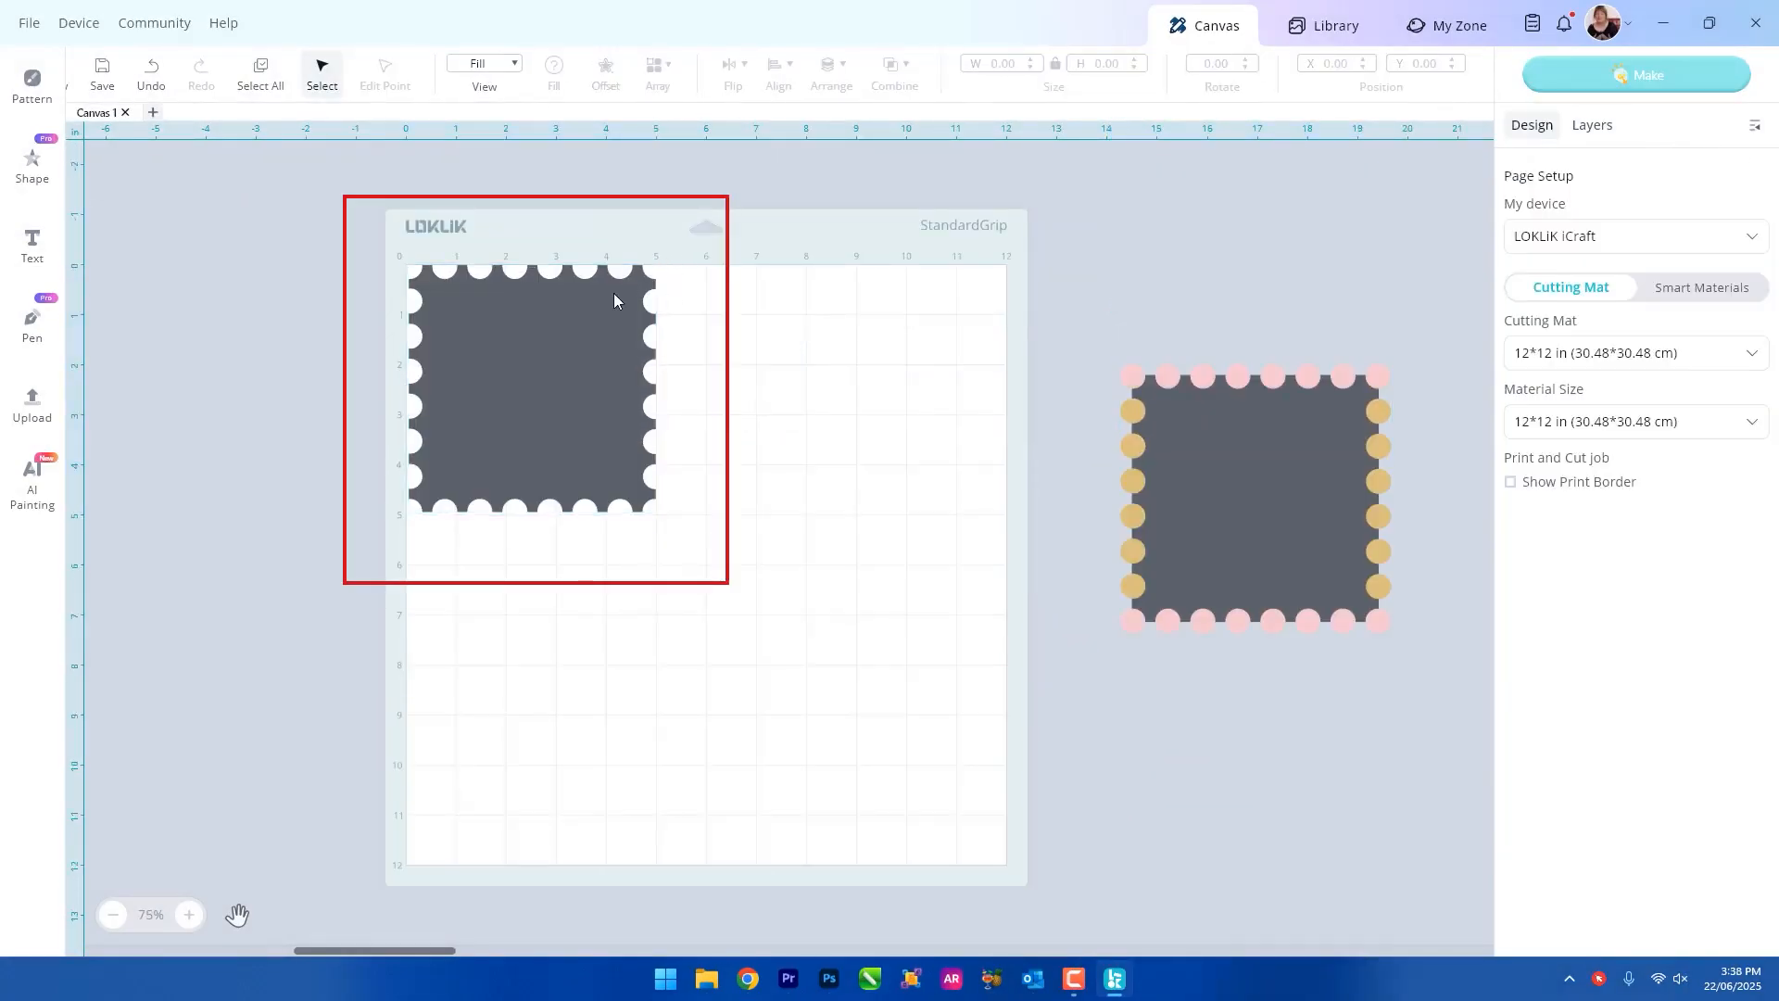
click(625, 272)
click(738, 401)
click(604, 322)
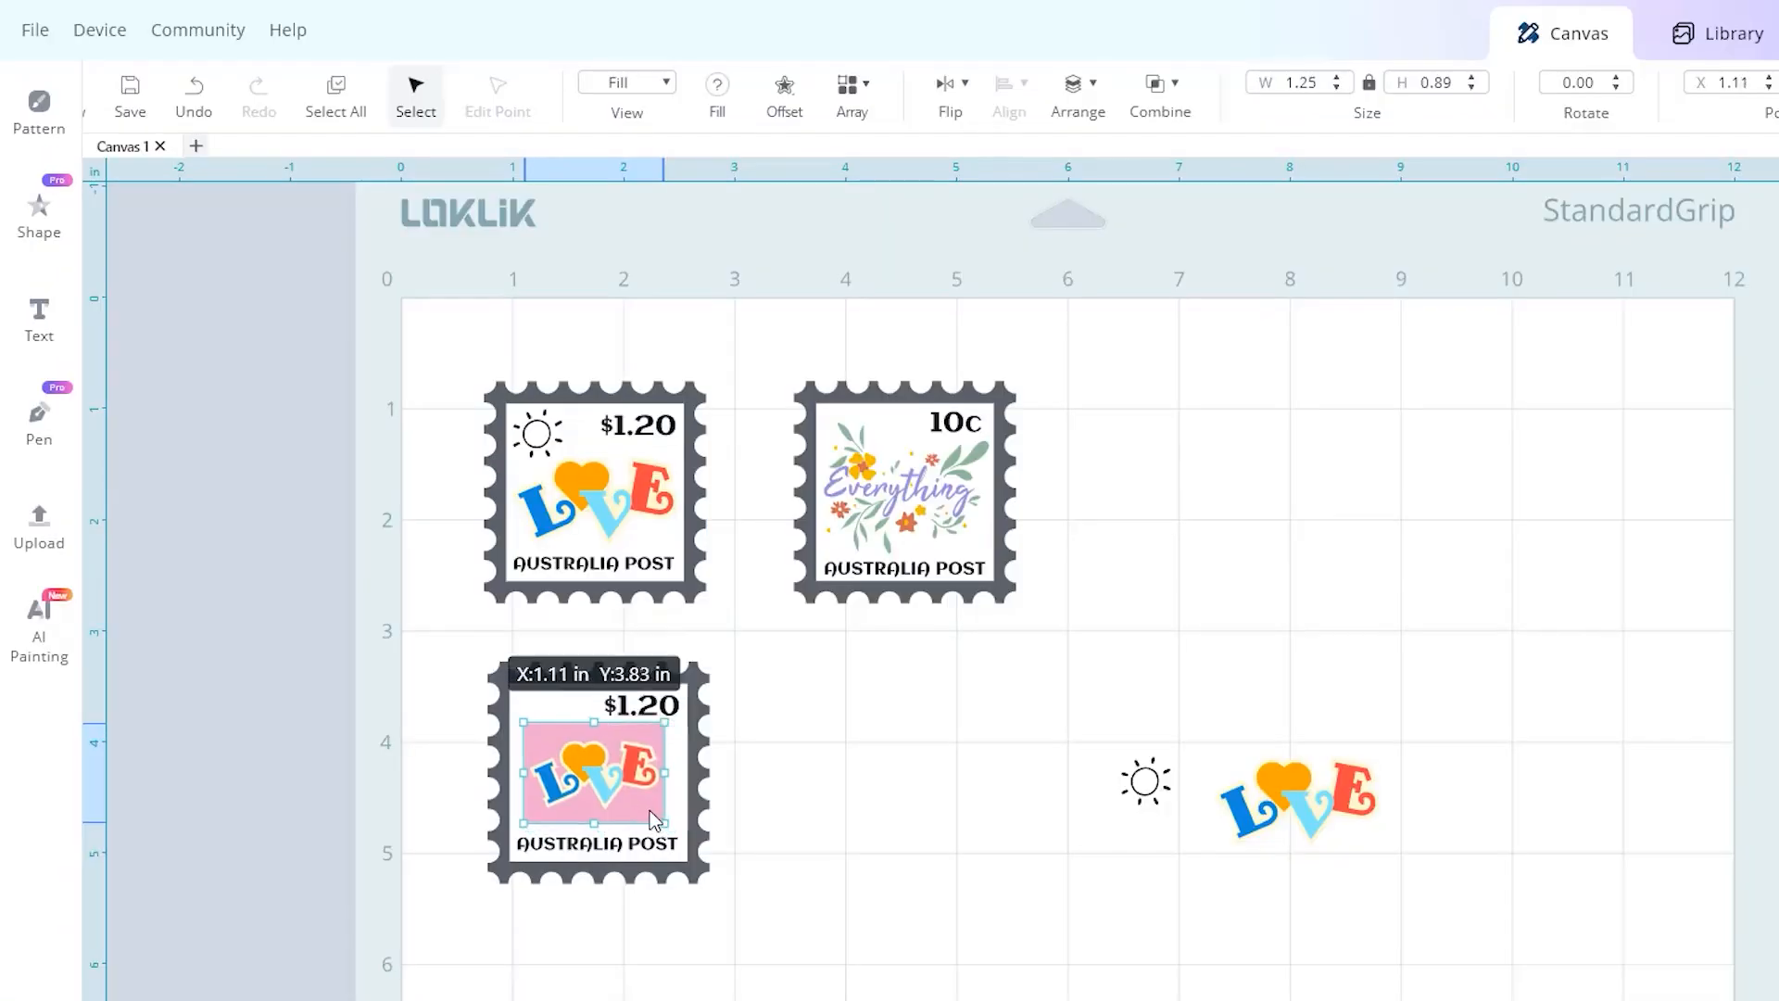
click(584, 598)
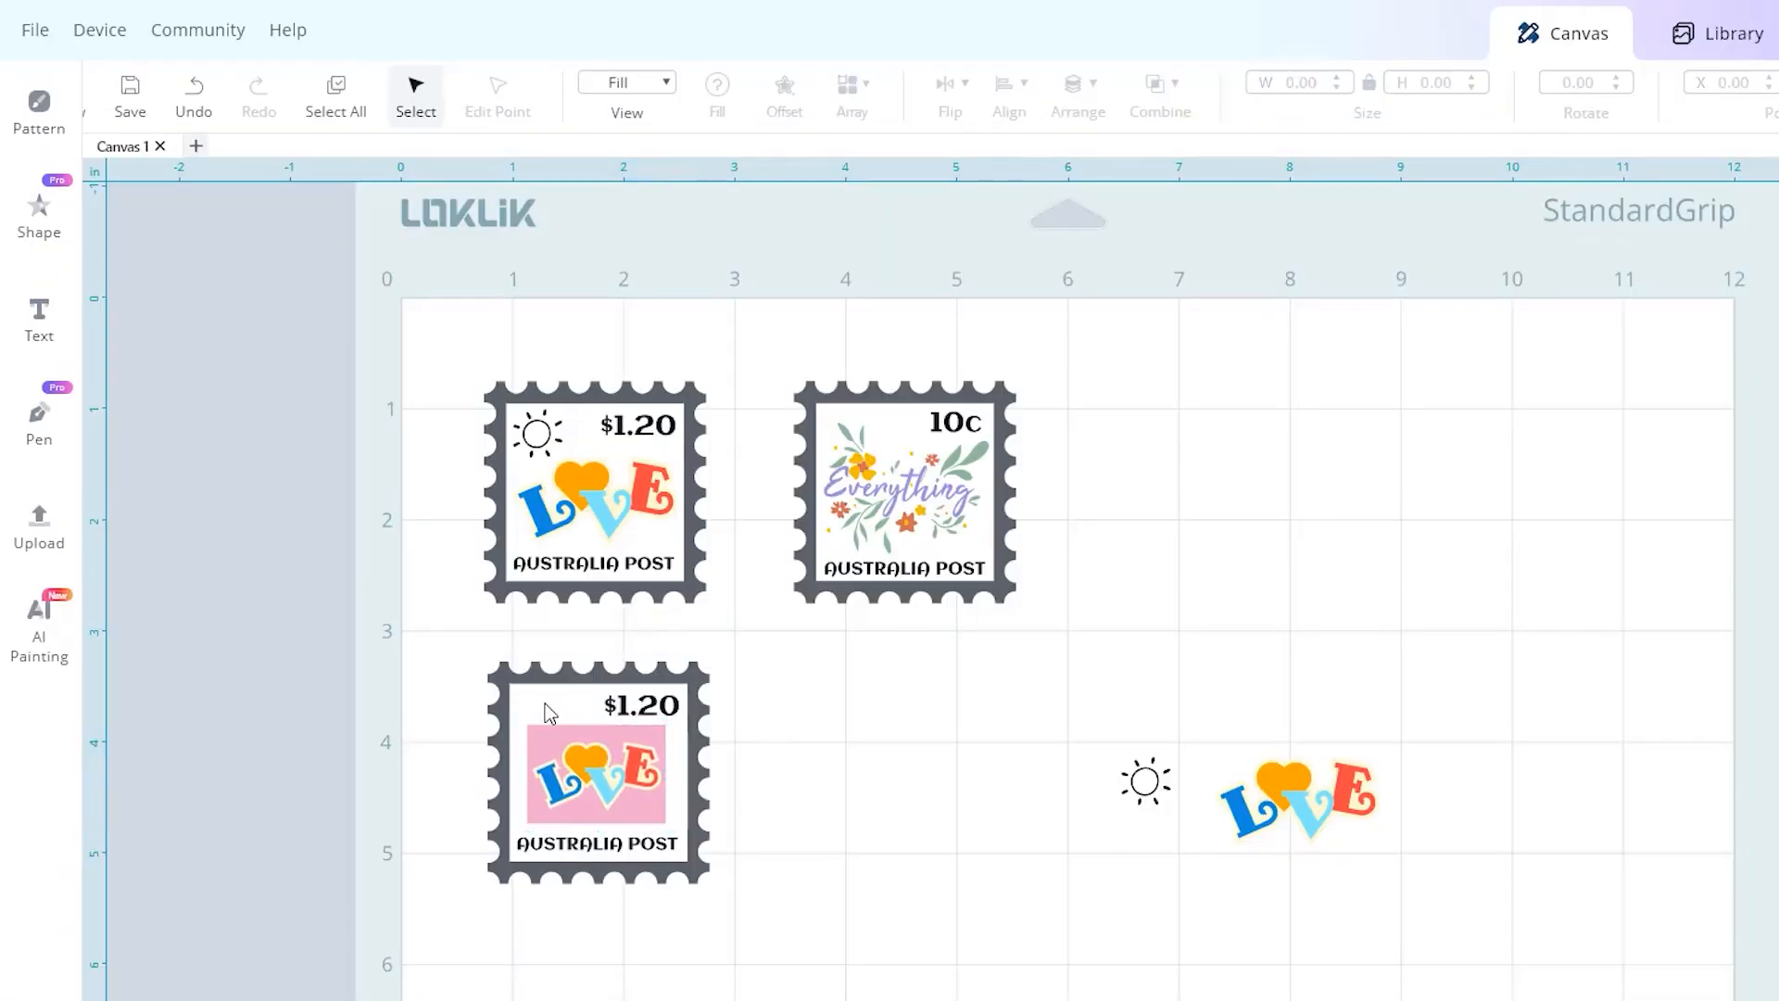
click(631, 781)
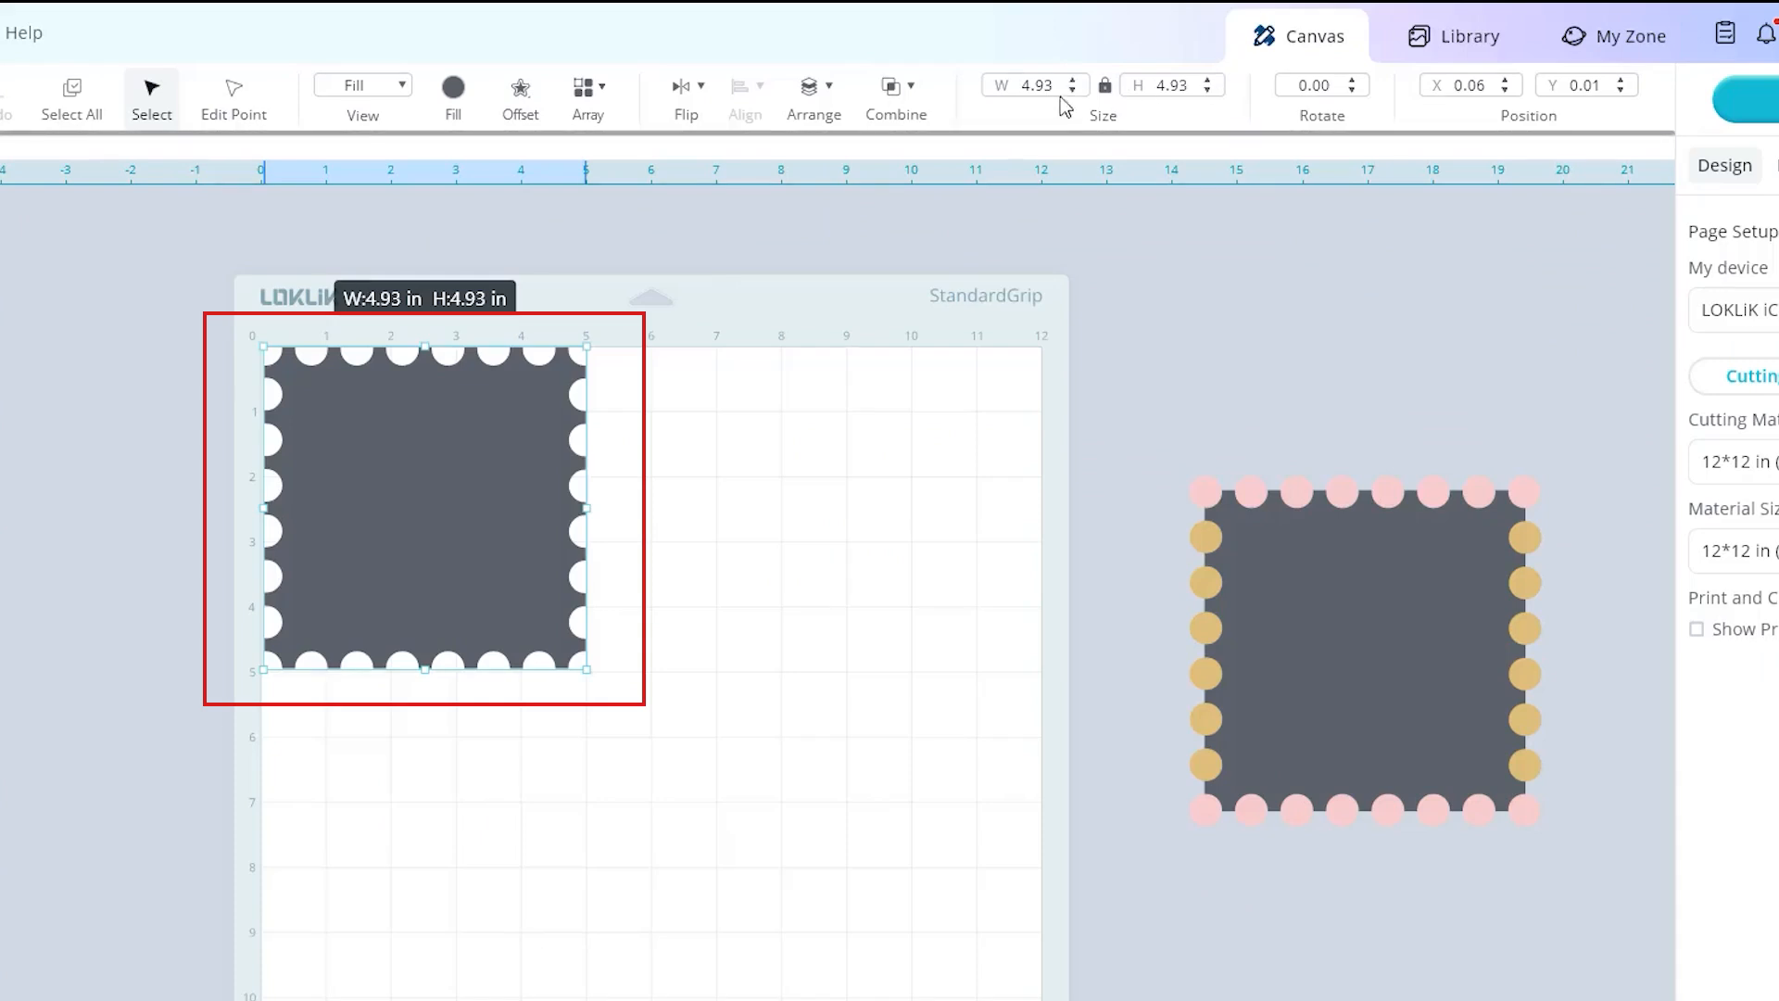
Resize the perforated stamp shape to a width of 2 in with its proportions locked.
double_click(1023, 86)
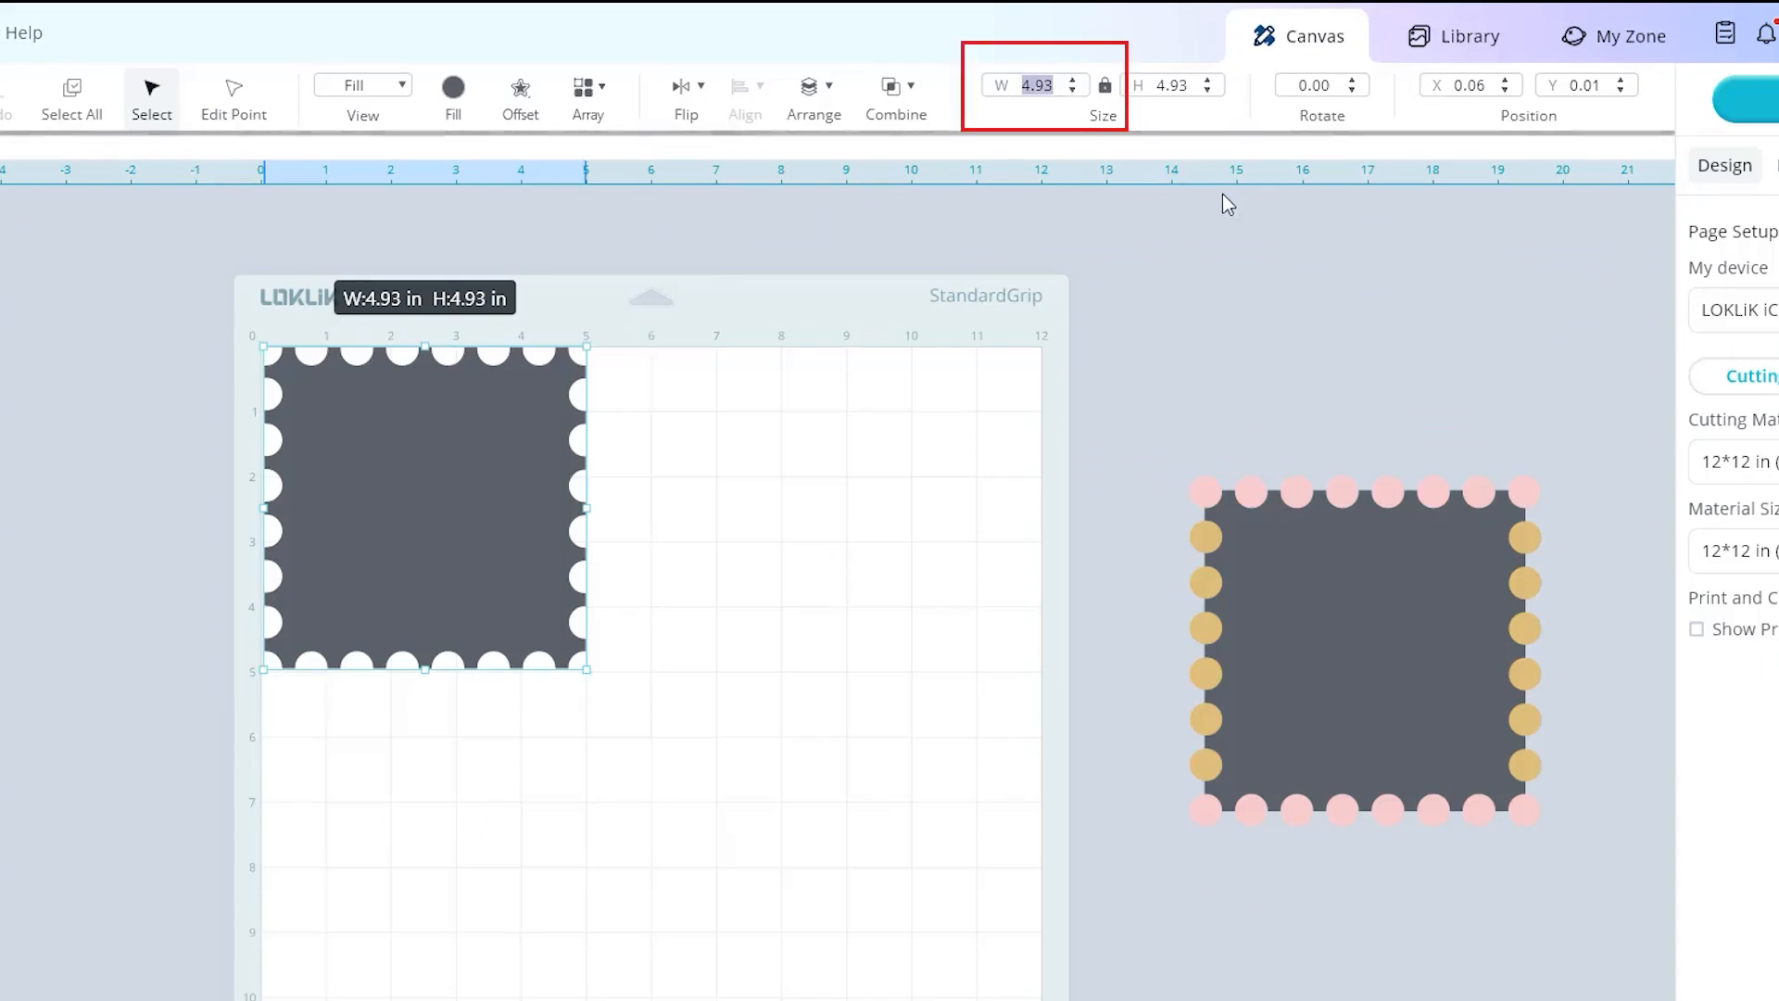
text(2)
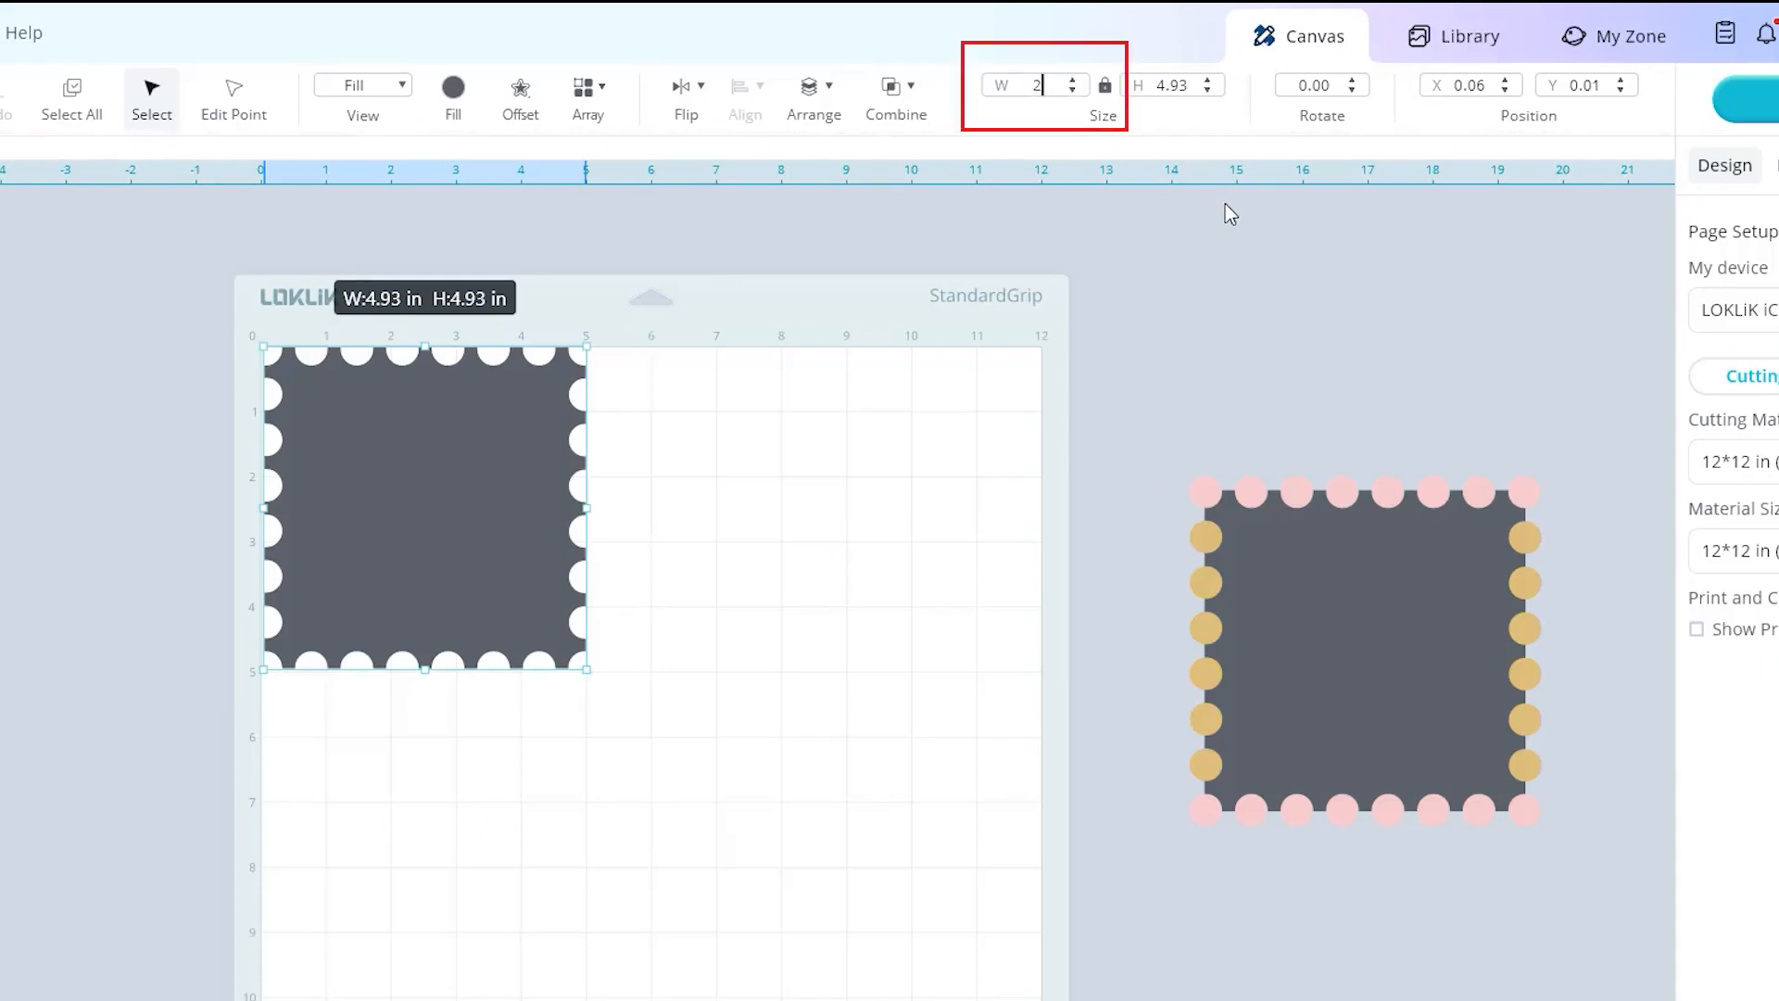
key(Return)
click(722, 547)
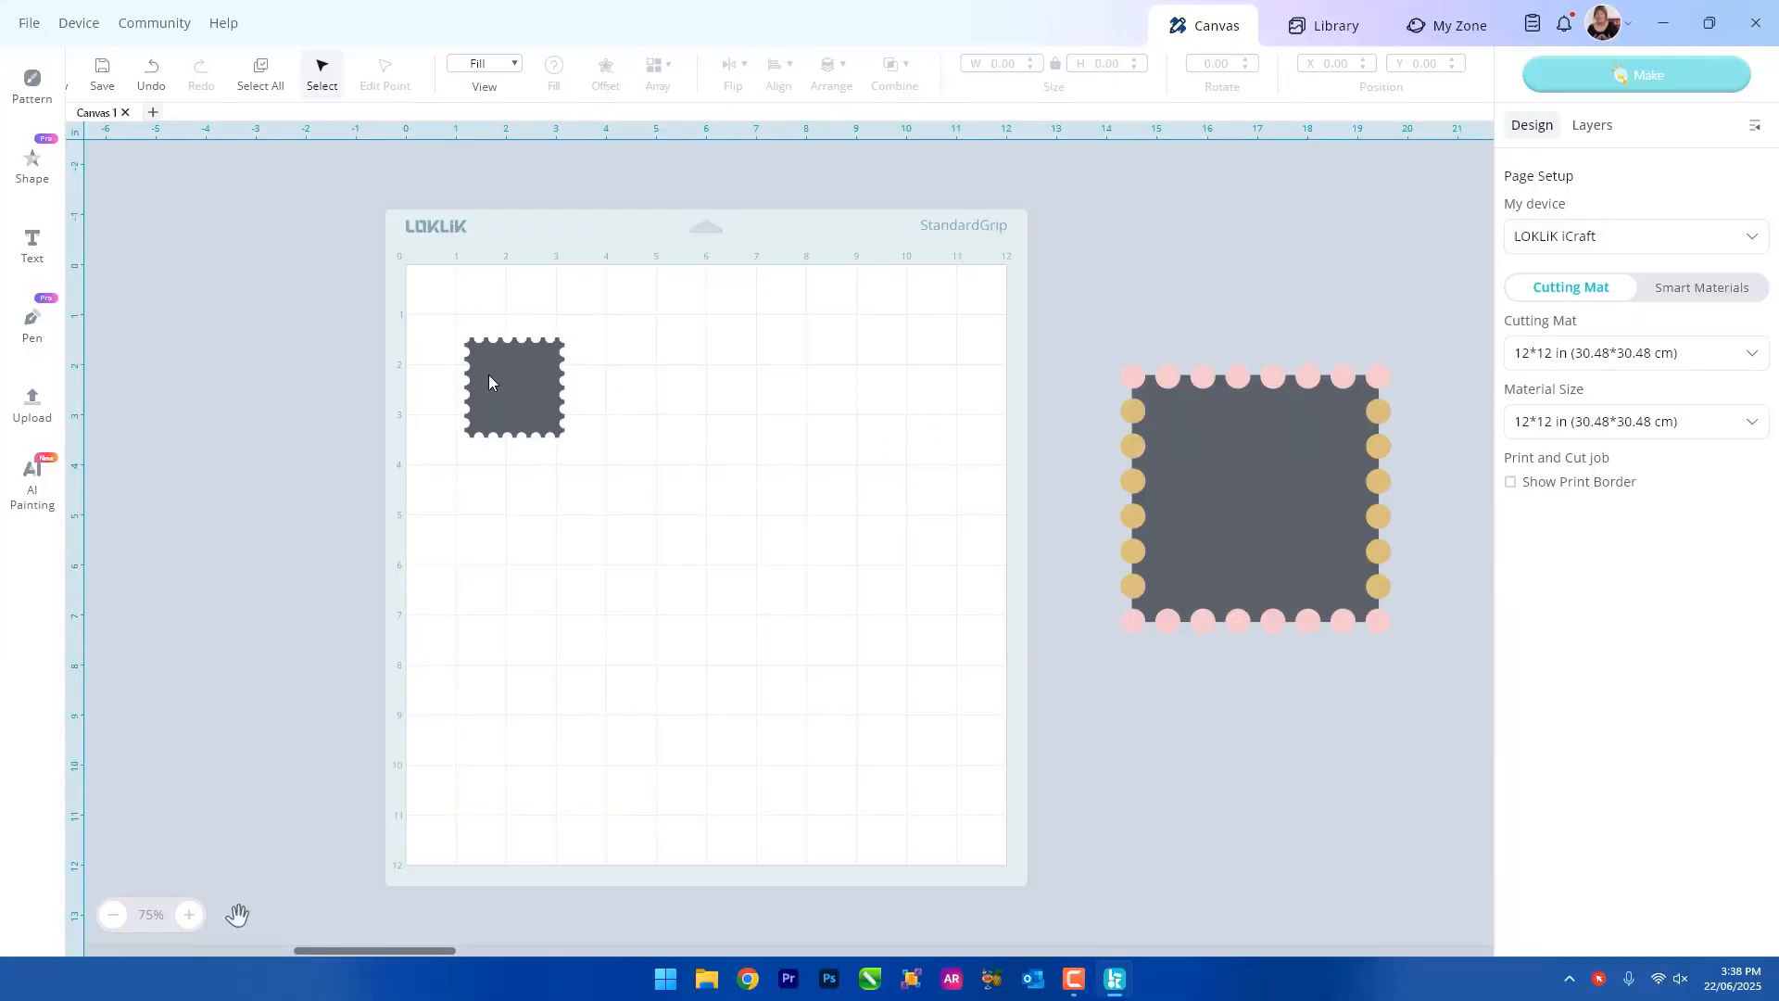
Move the stamp to about X 0.83 in, Y 0.79 in and place a pasted copy beside it at about X 3.53 in, Y 0.77 in.
drag(514, 386, 504, 359)
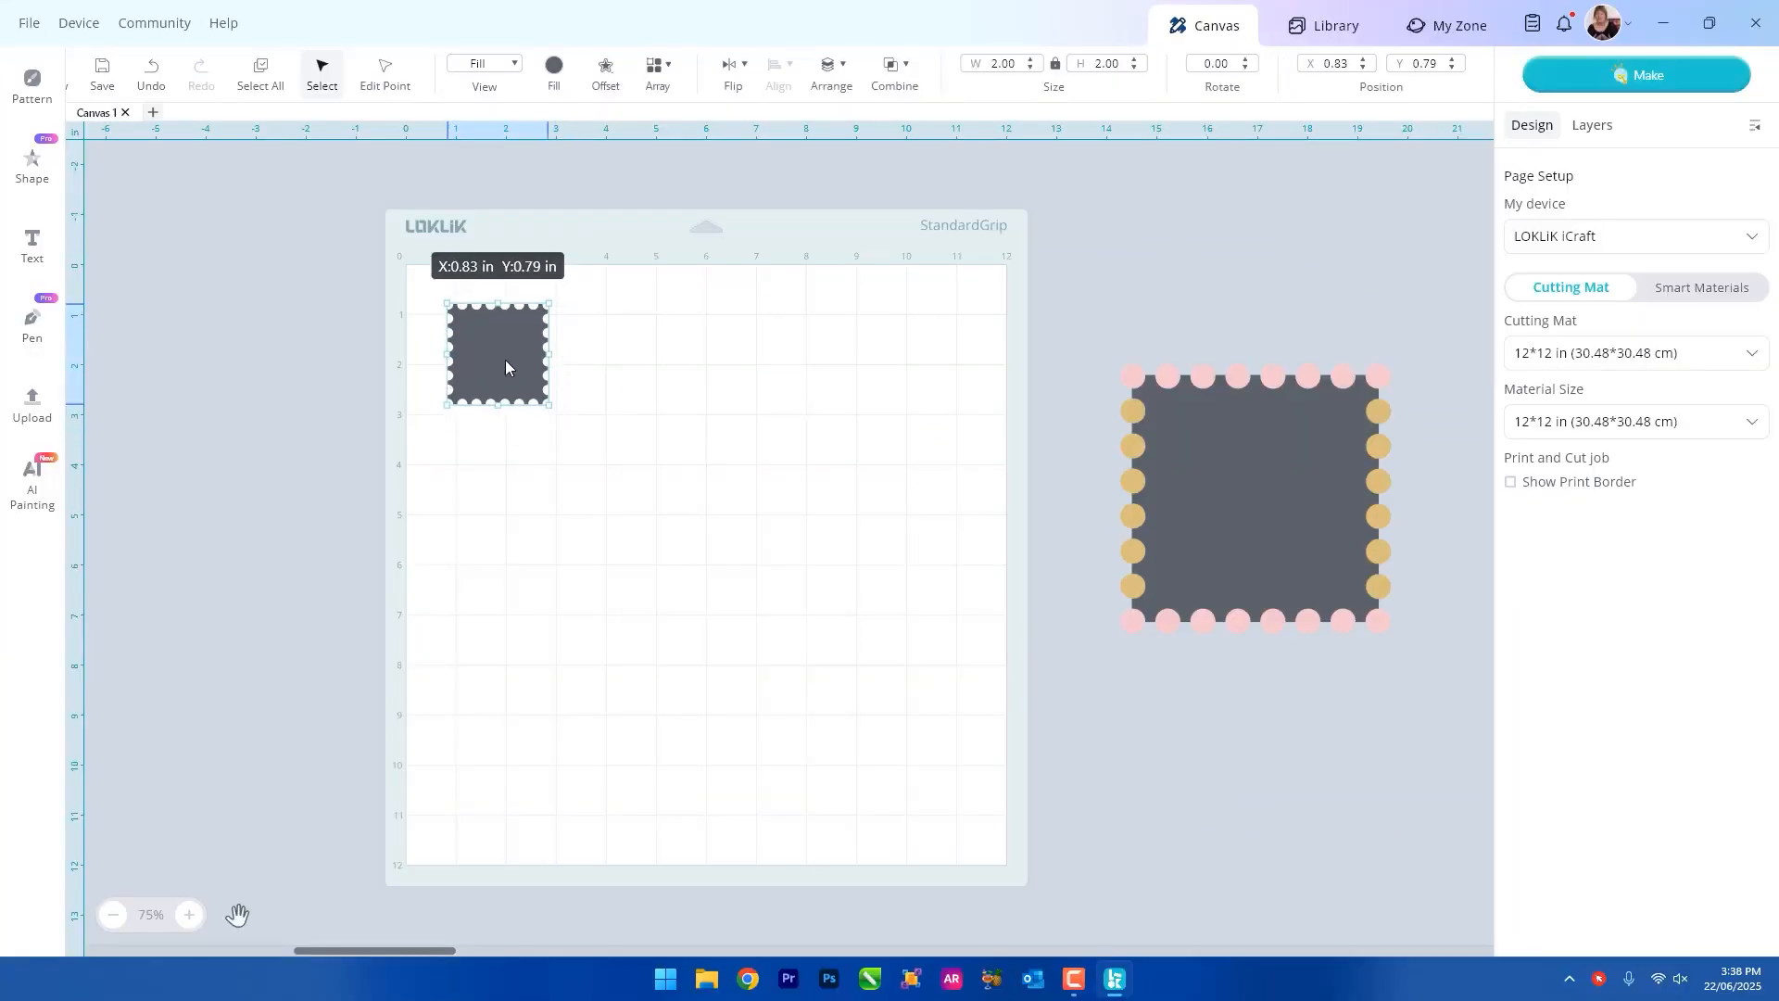
key(ctrl+v)
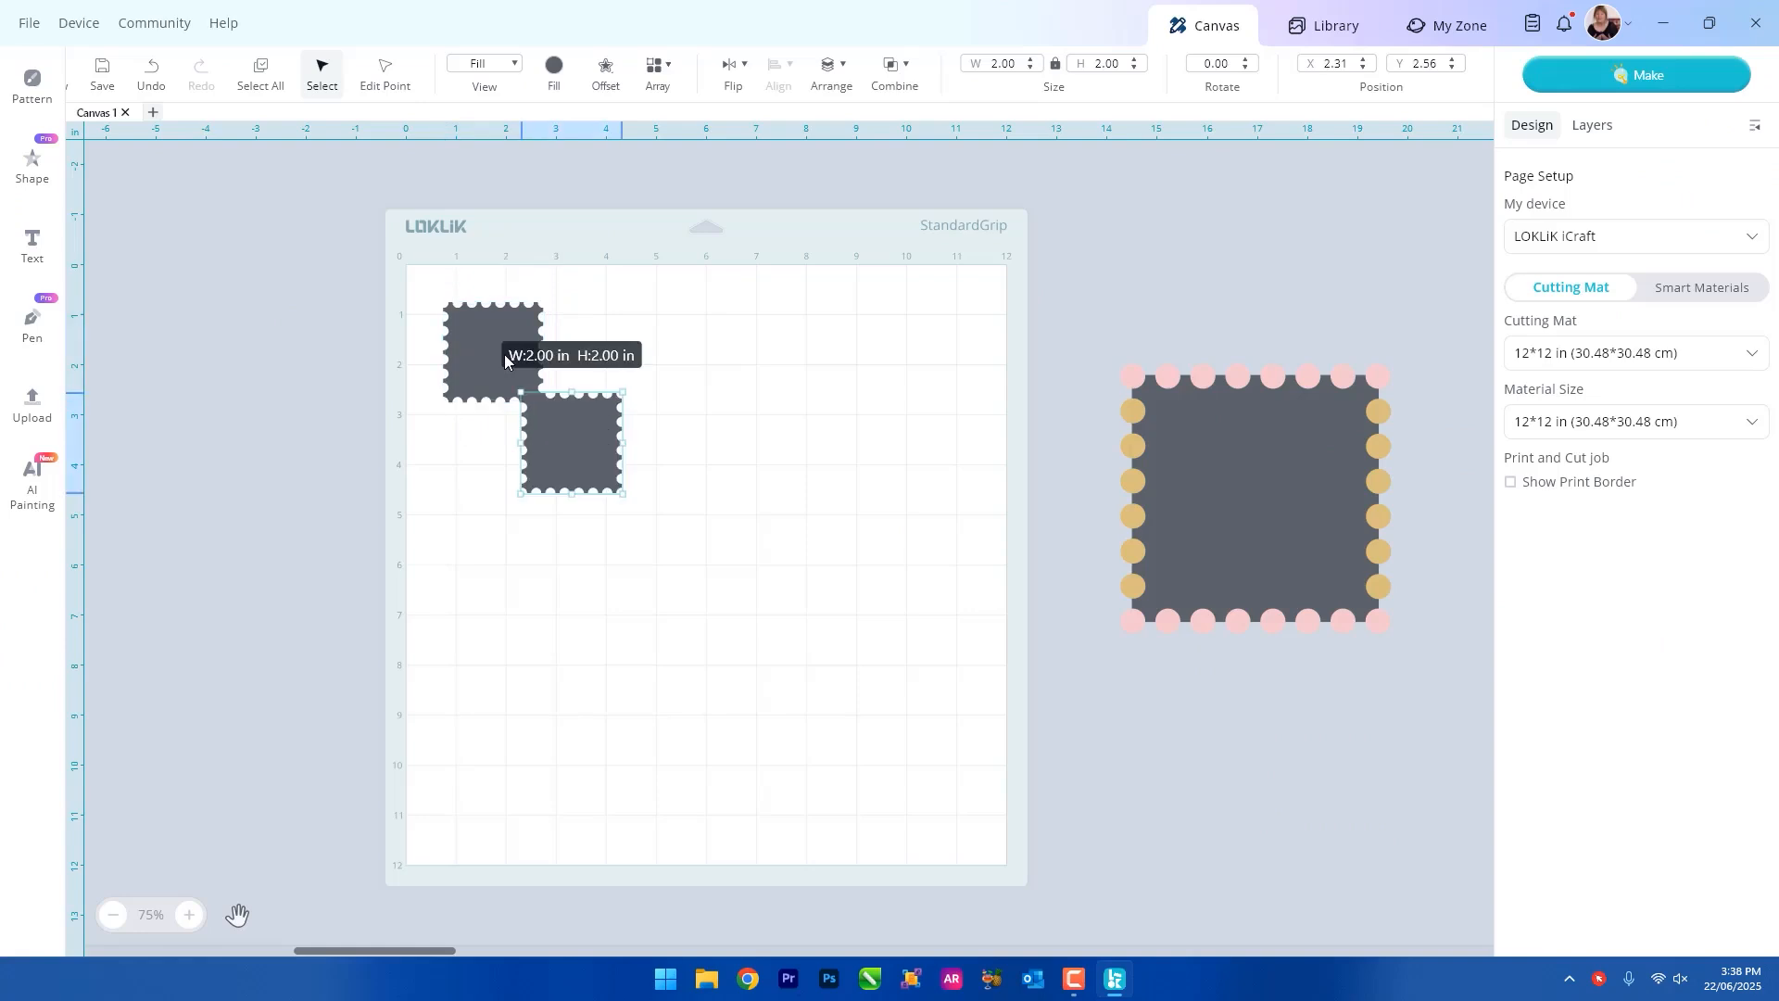
drag(576, 426, 619, 365)
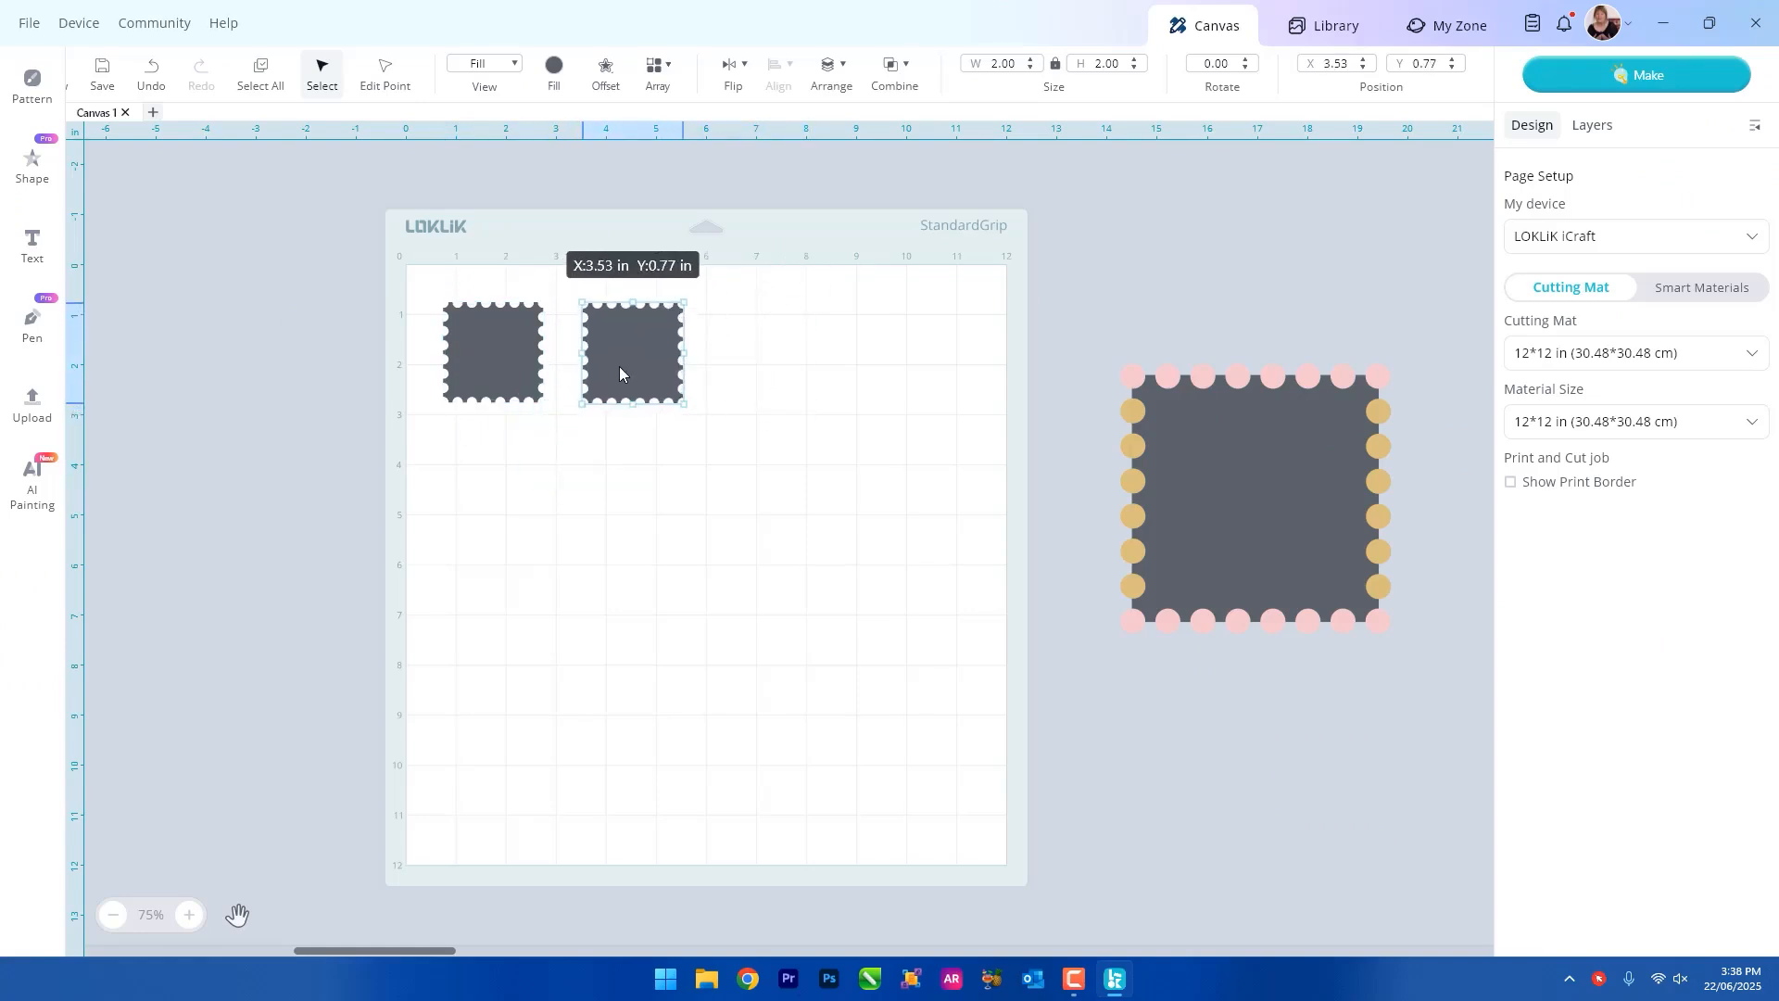
click(752, 368)
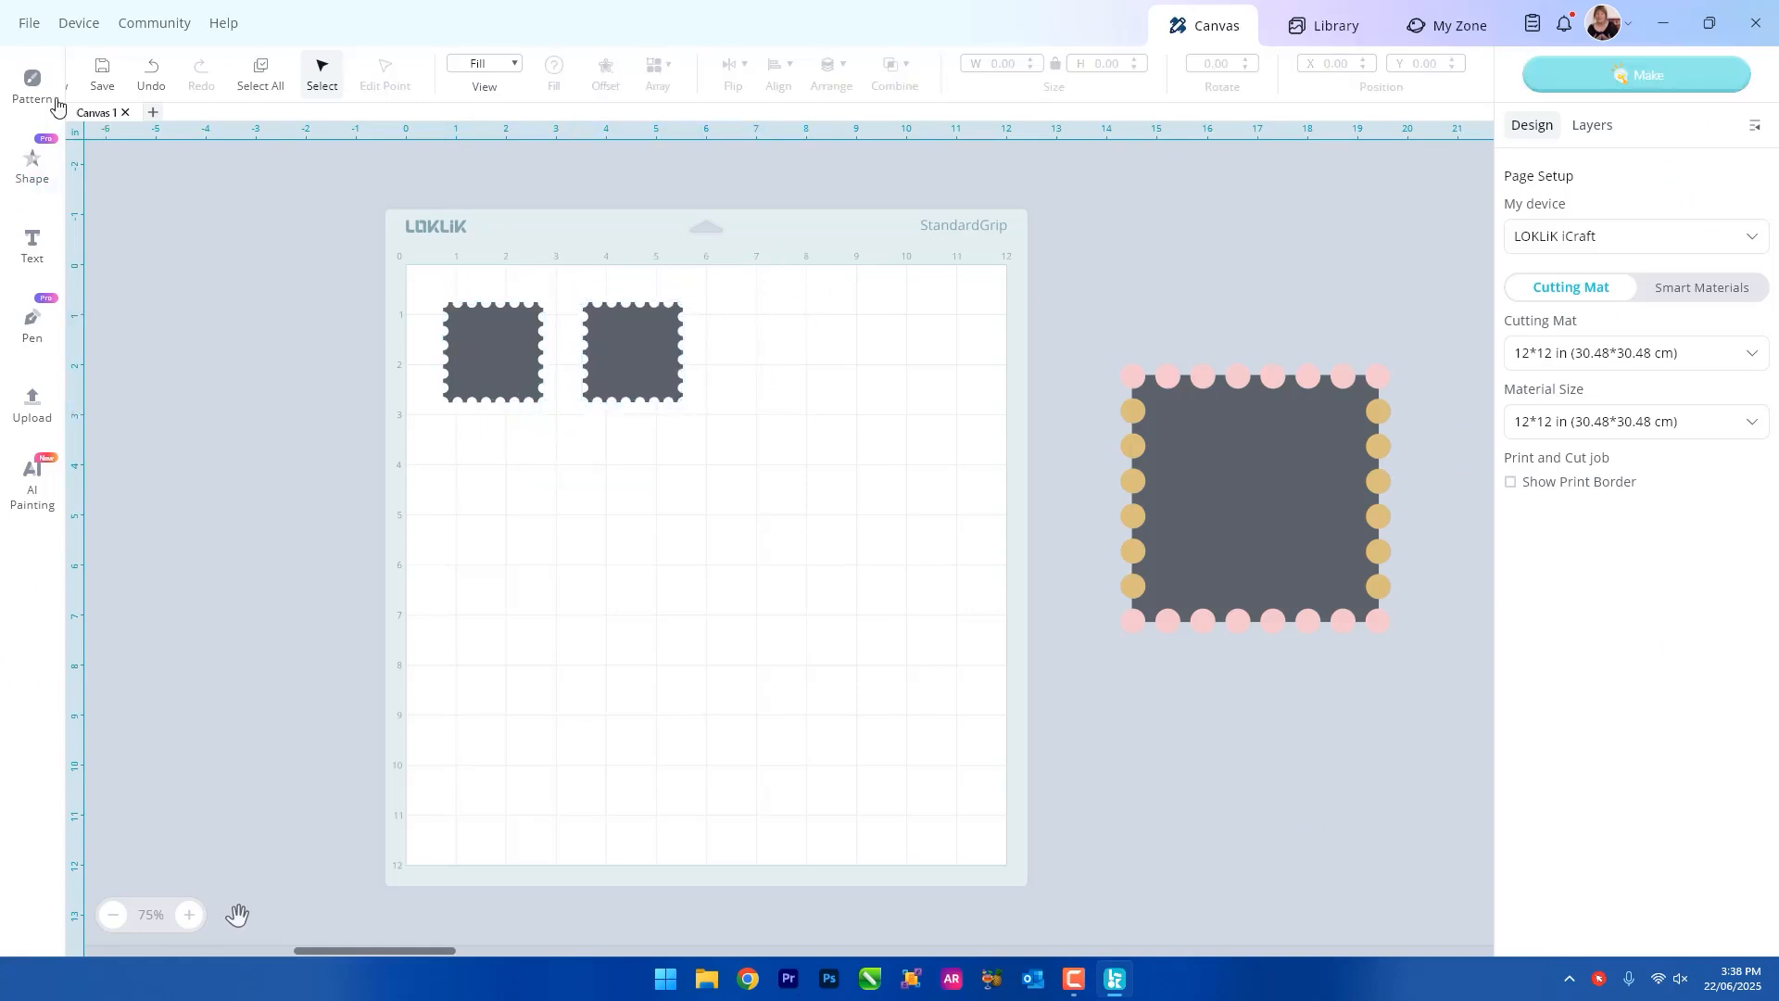
Add a basic square and shrink it to about 1.13 in per side near the second stamp.
click(30, 158)
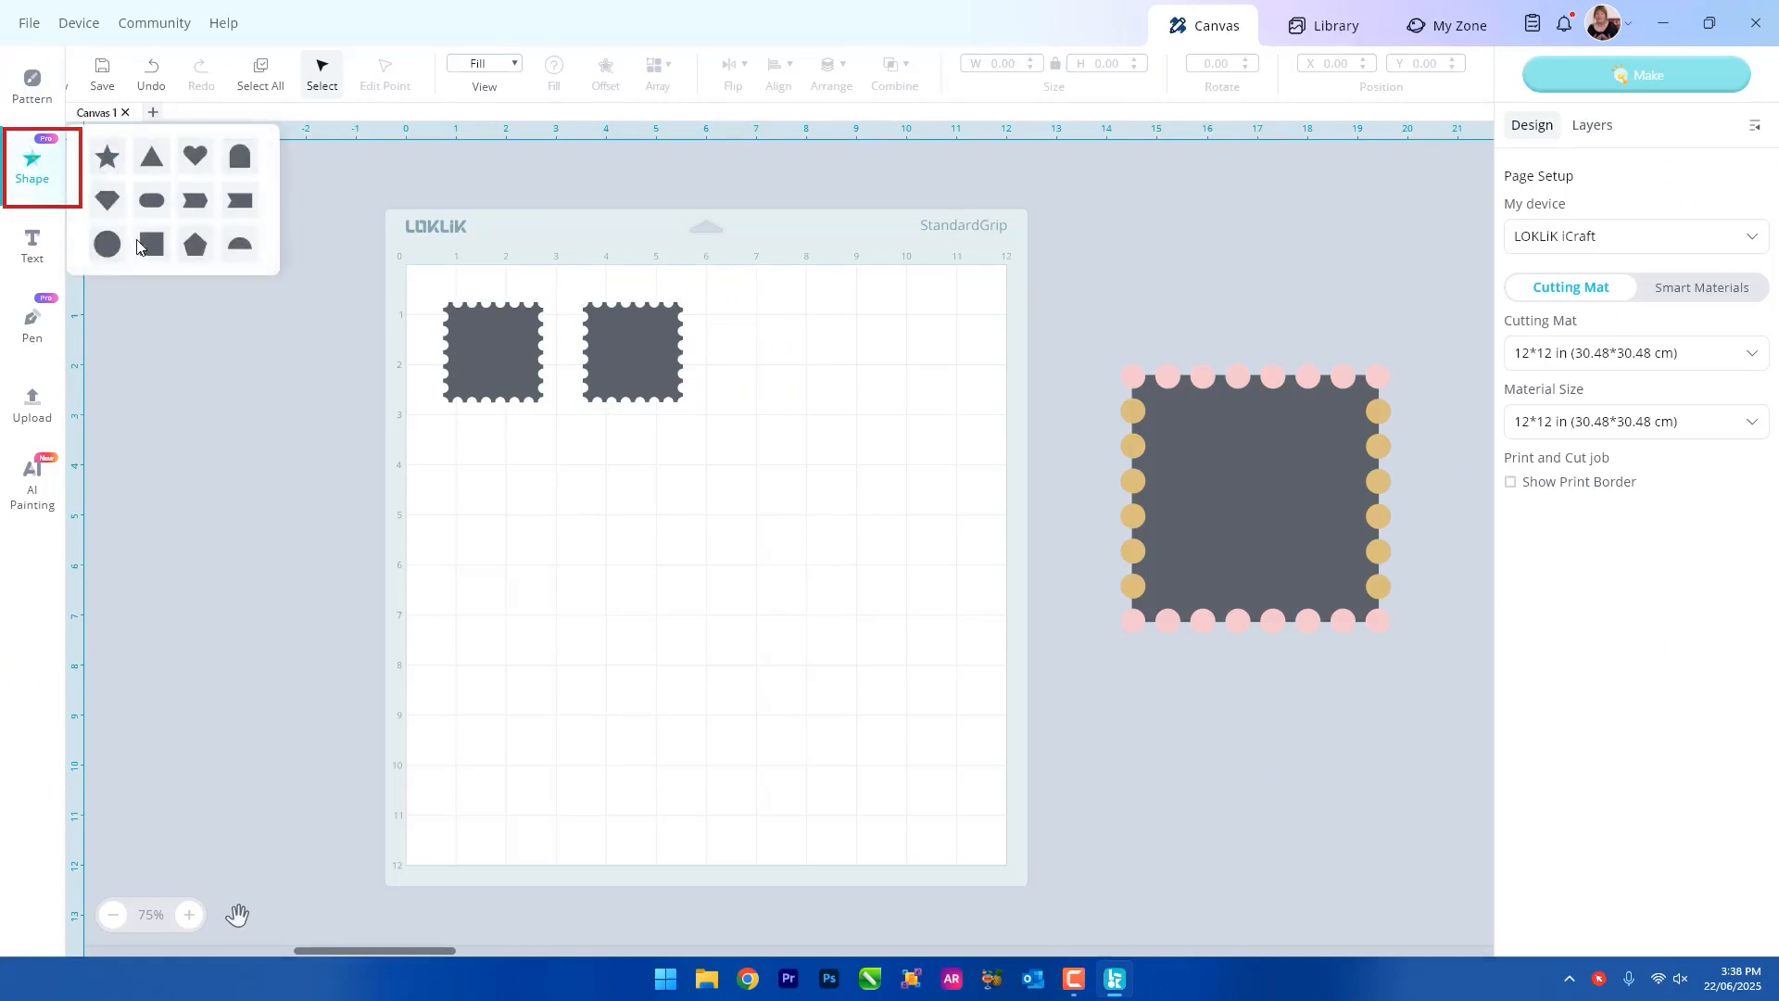
click(145, 242)
drag(706, 404, 776, 568)
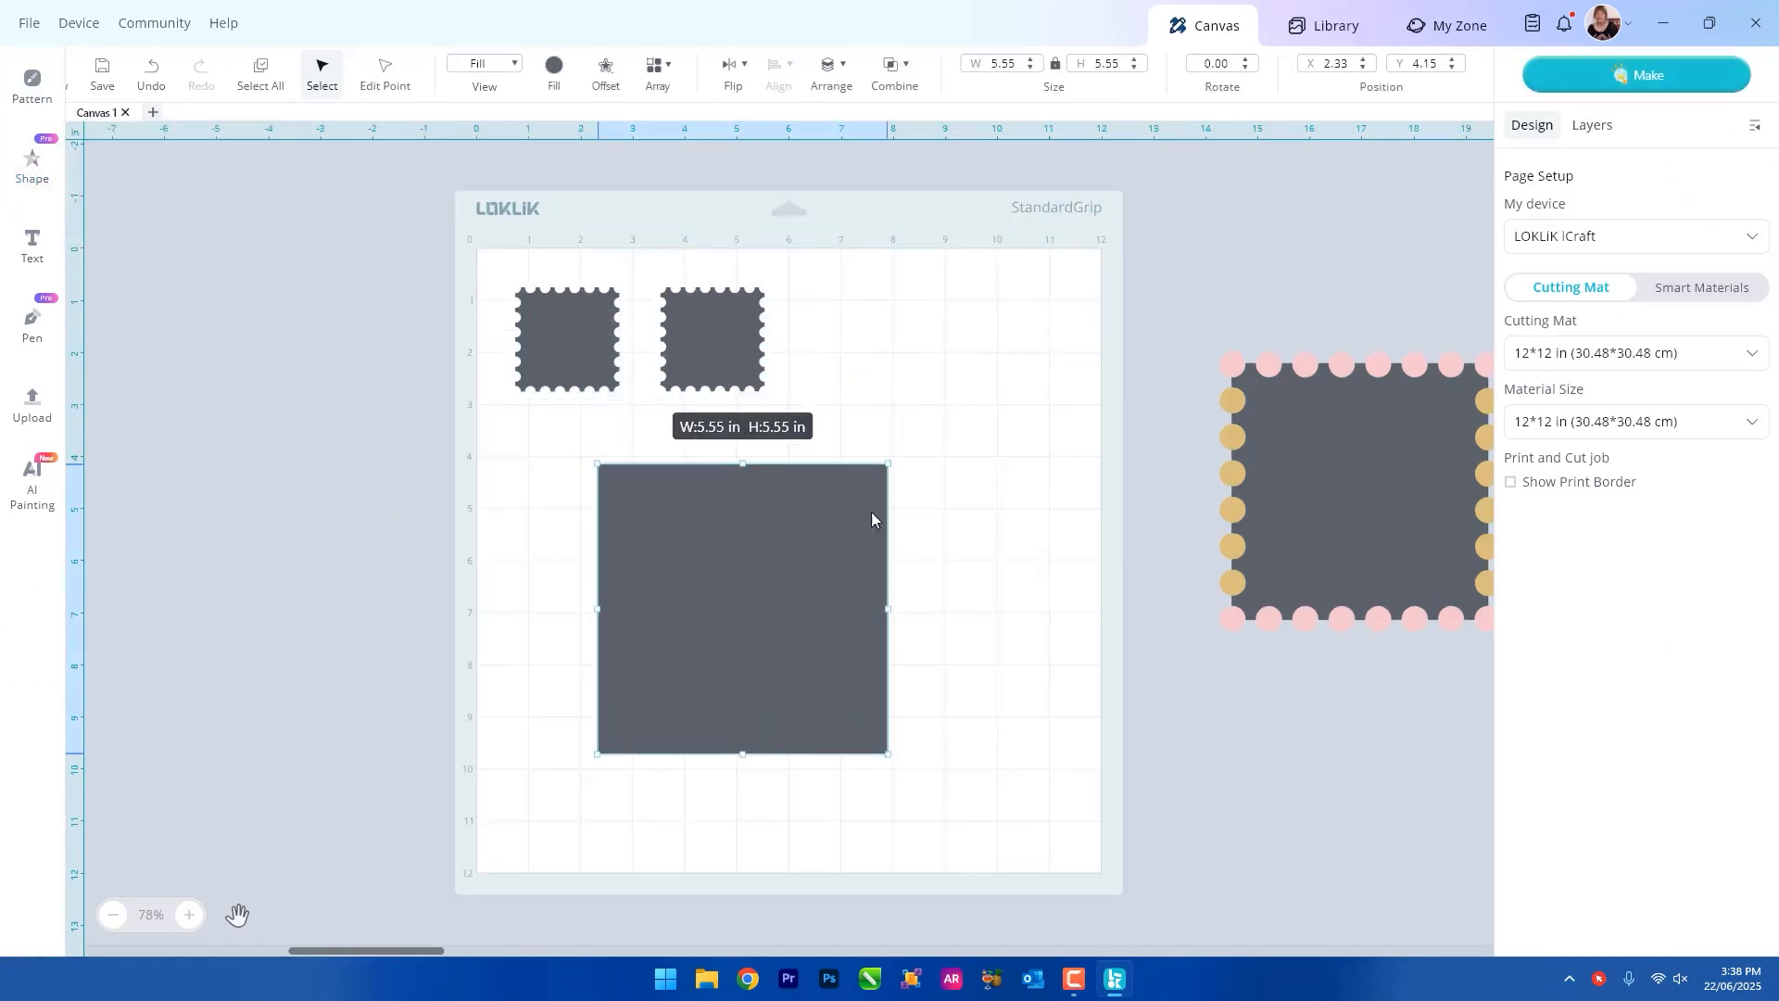
drag(885, 462, 720, 384)
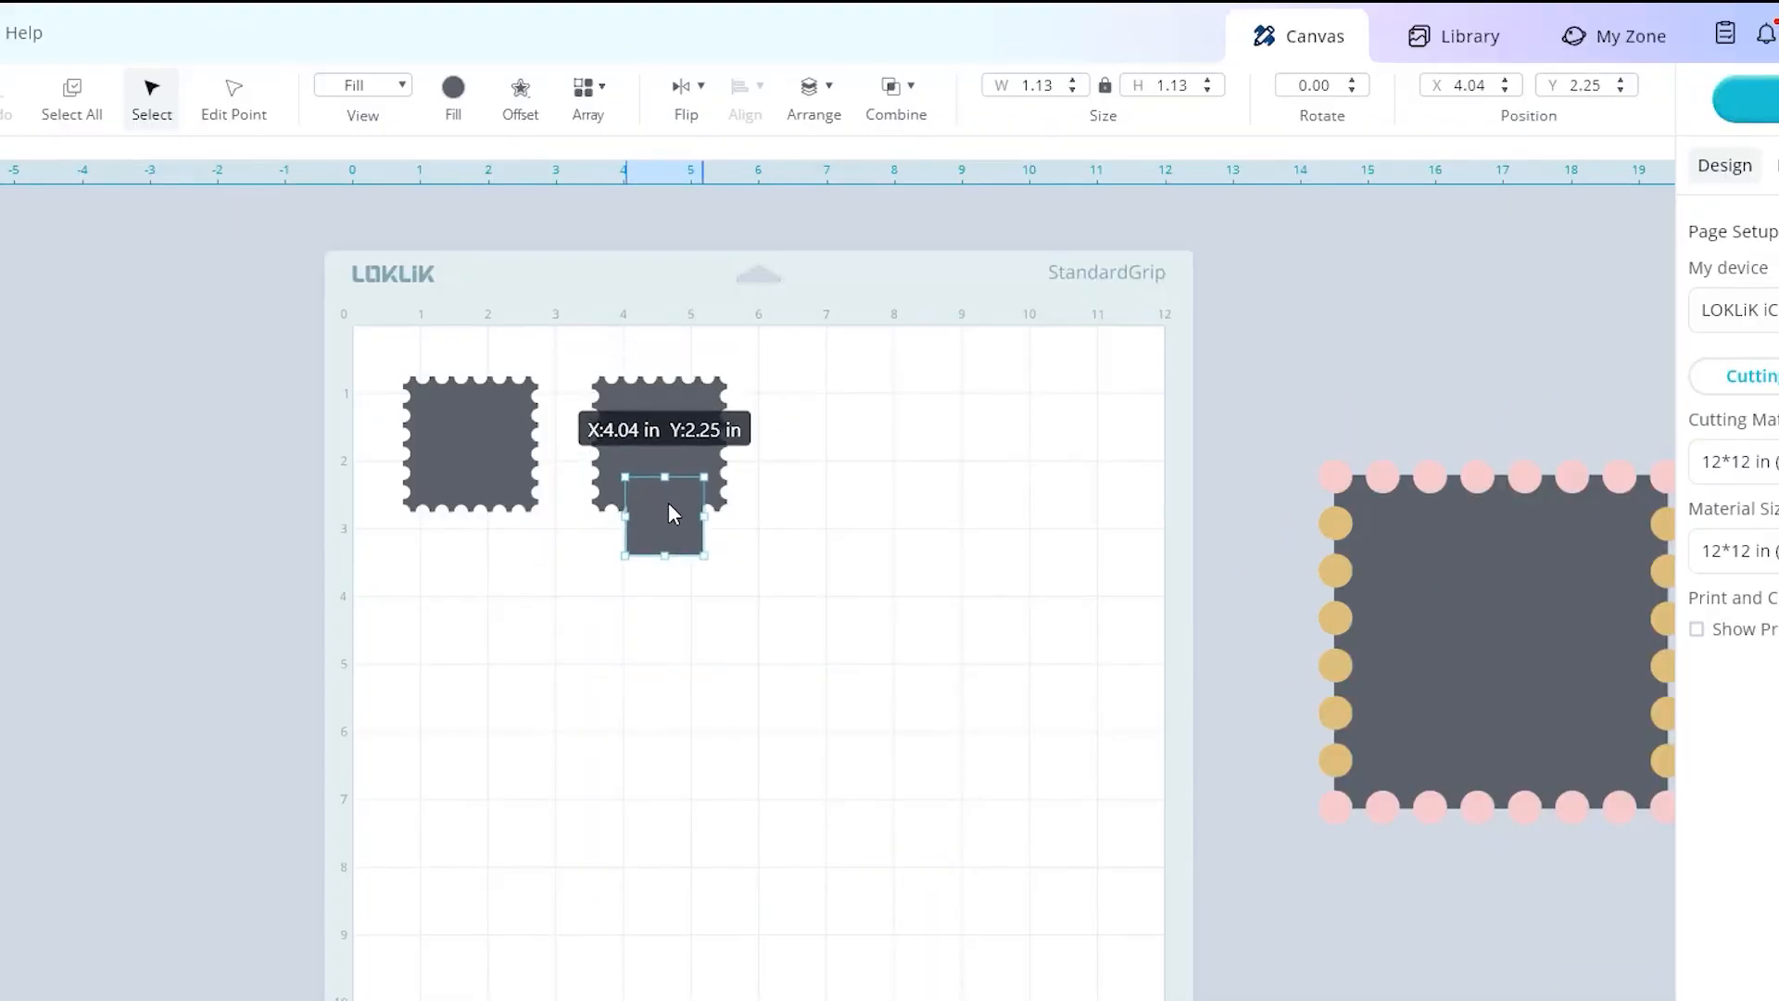
Fill the small square with turquoise 0CD4D7 and move it onto the second stamp at about X 3.95 in, Y 1.15 in.
click(453, 88)
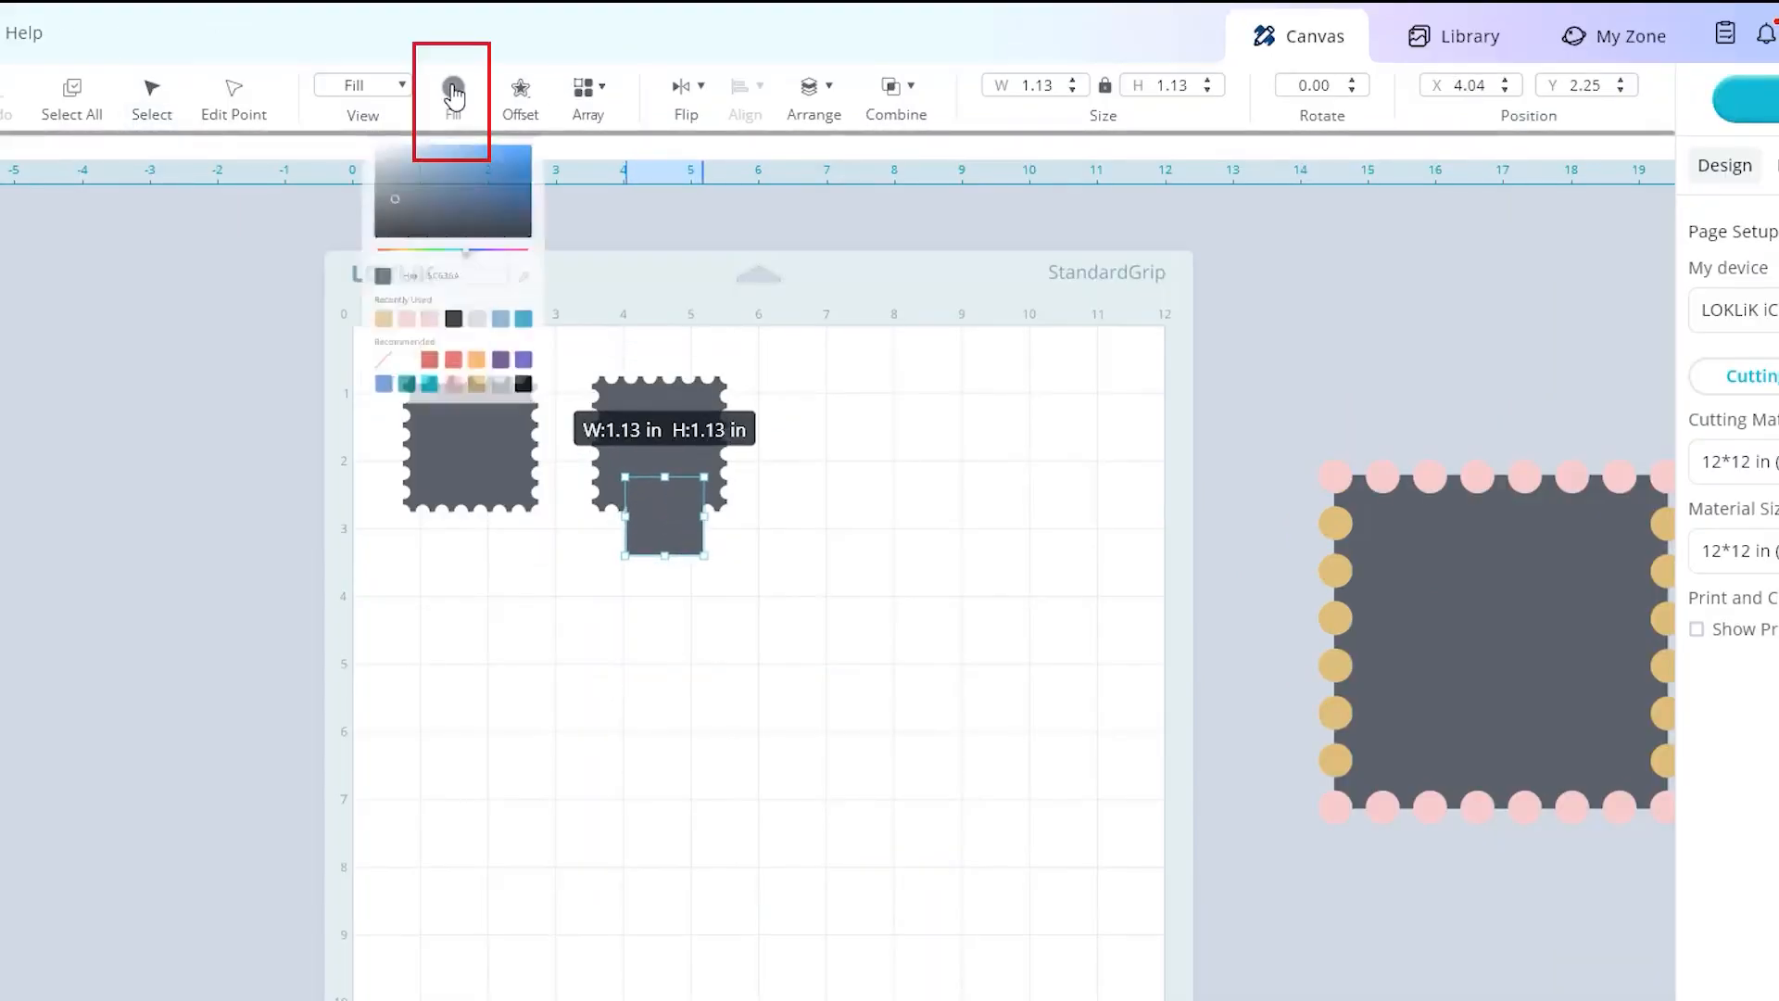
click(408, 632)
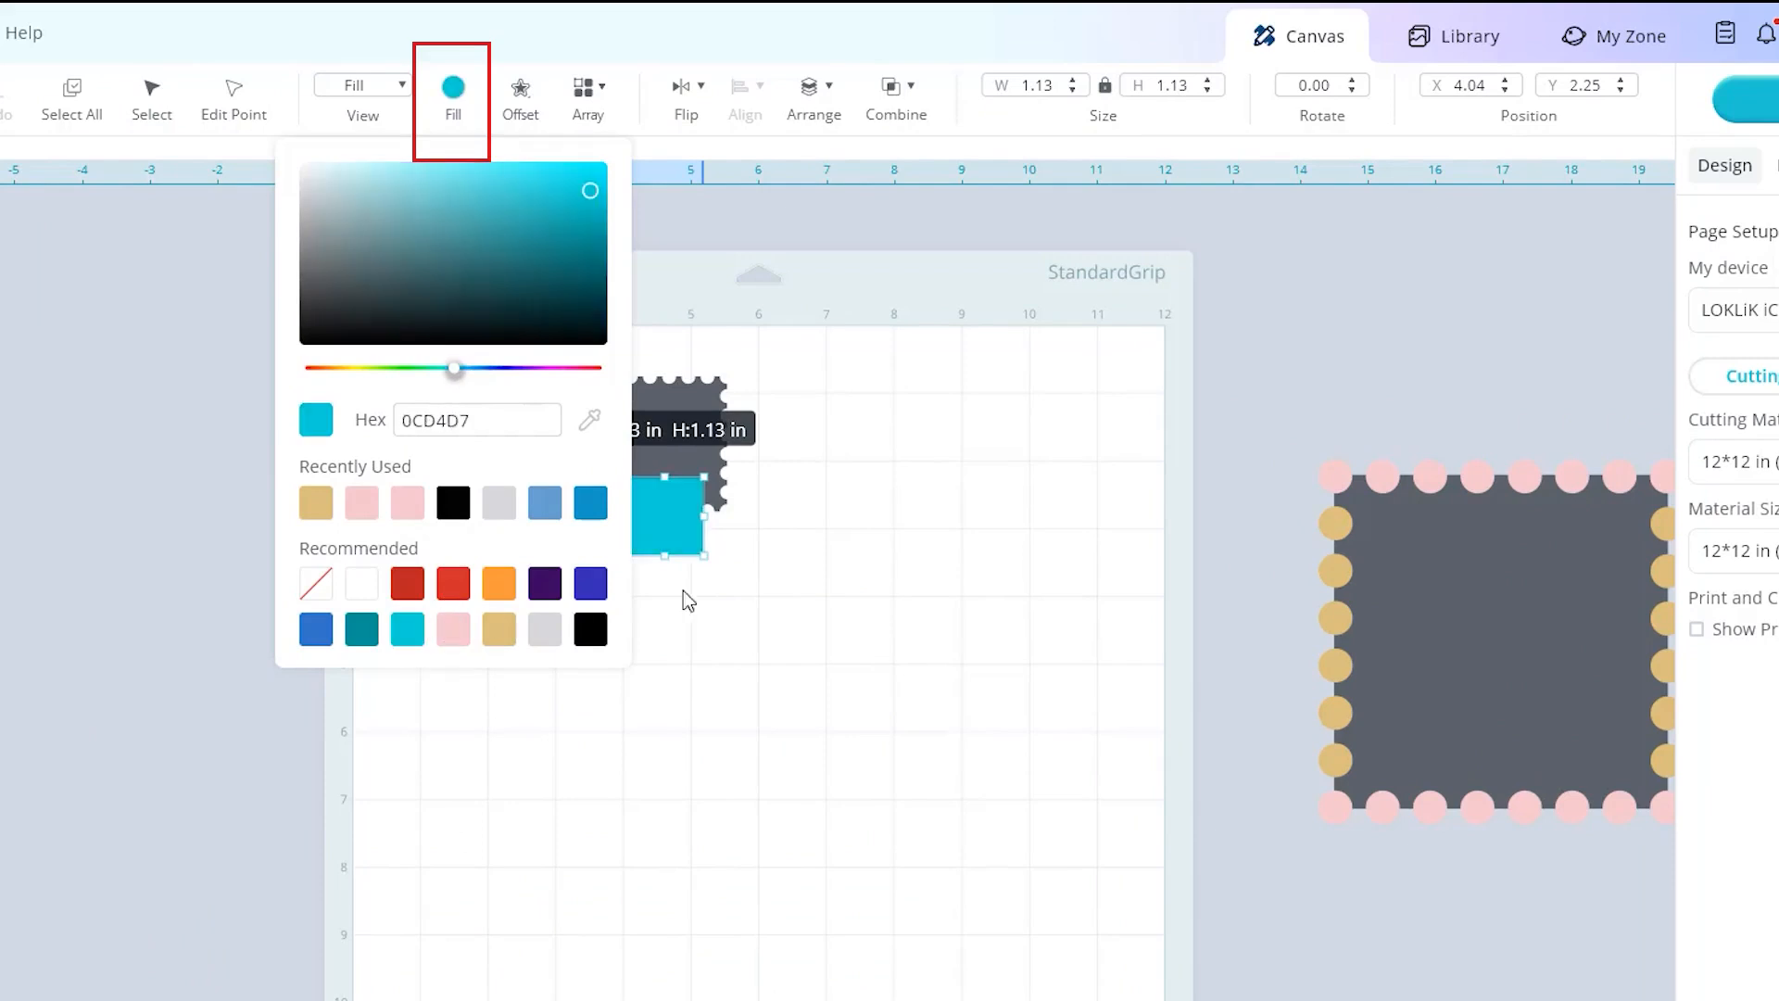
click(661, 519)
drag(713, 399, 716, 335)
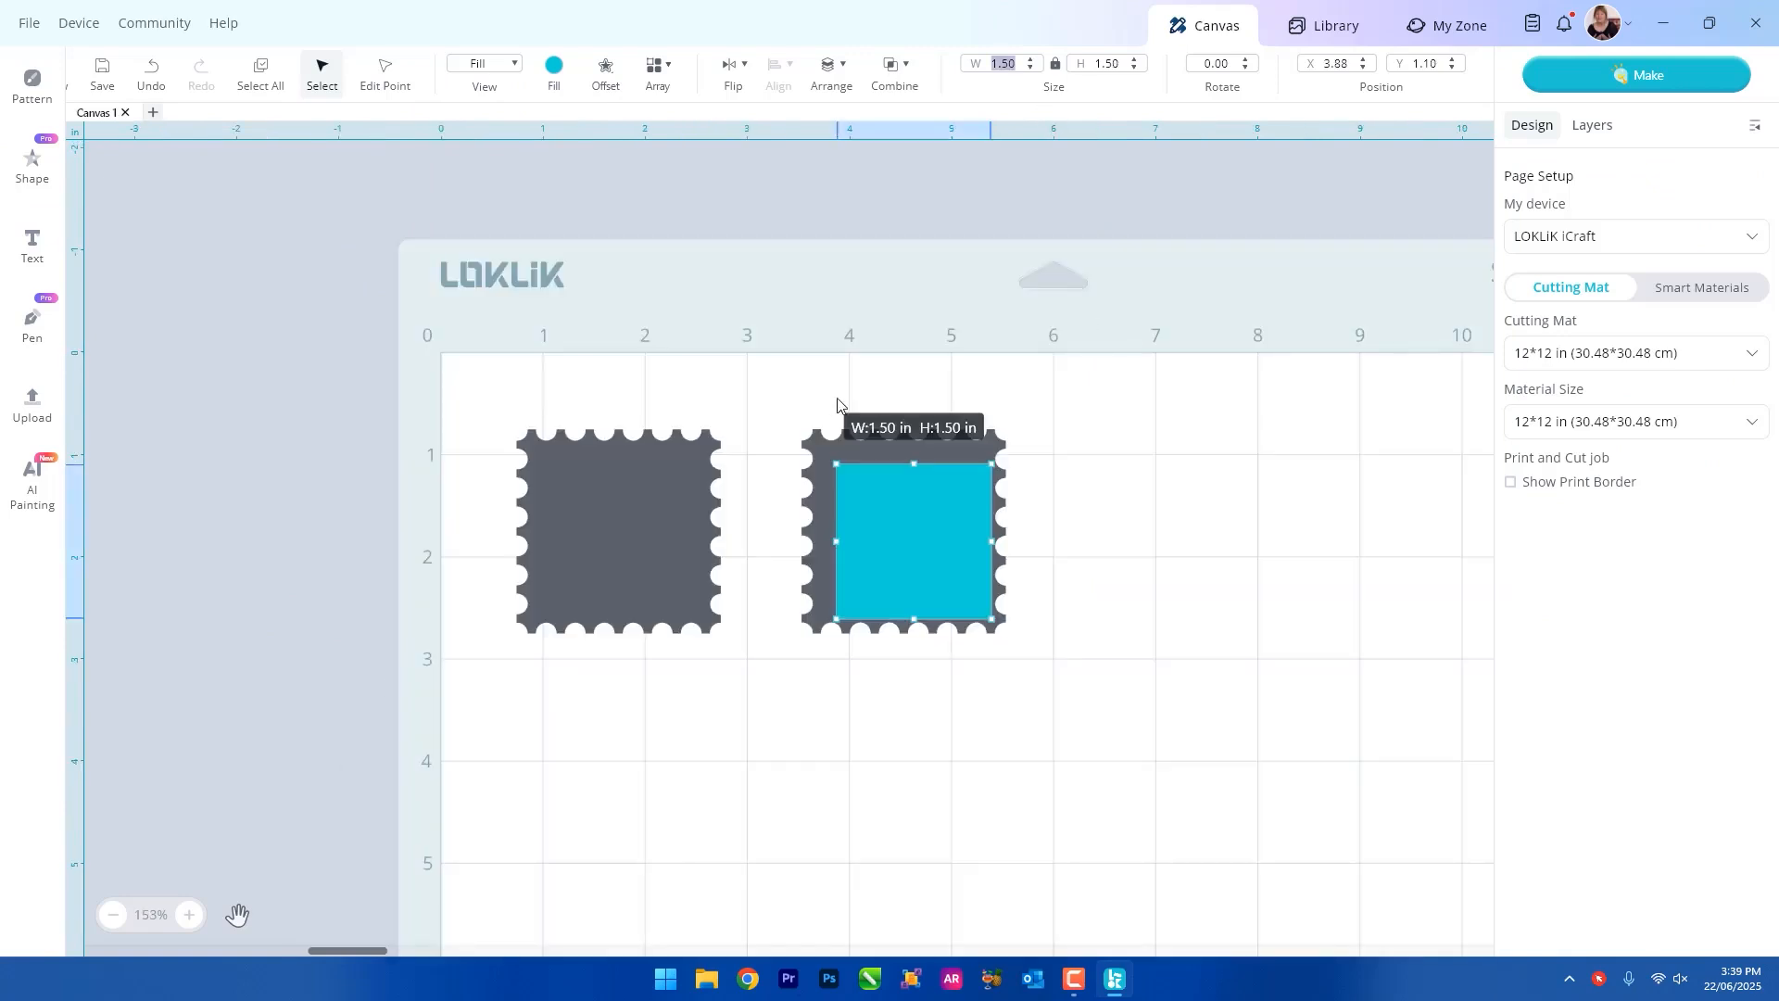
Enlarge the turquoise square to about 1.60 in and centre it horizontally and vertically on the second stamp.
drag(754, 399, 1142, 719)
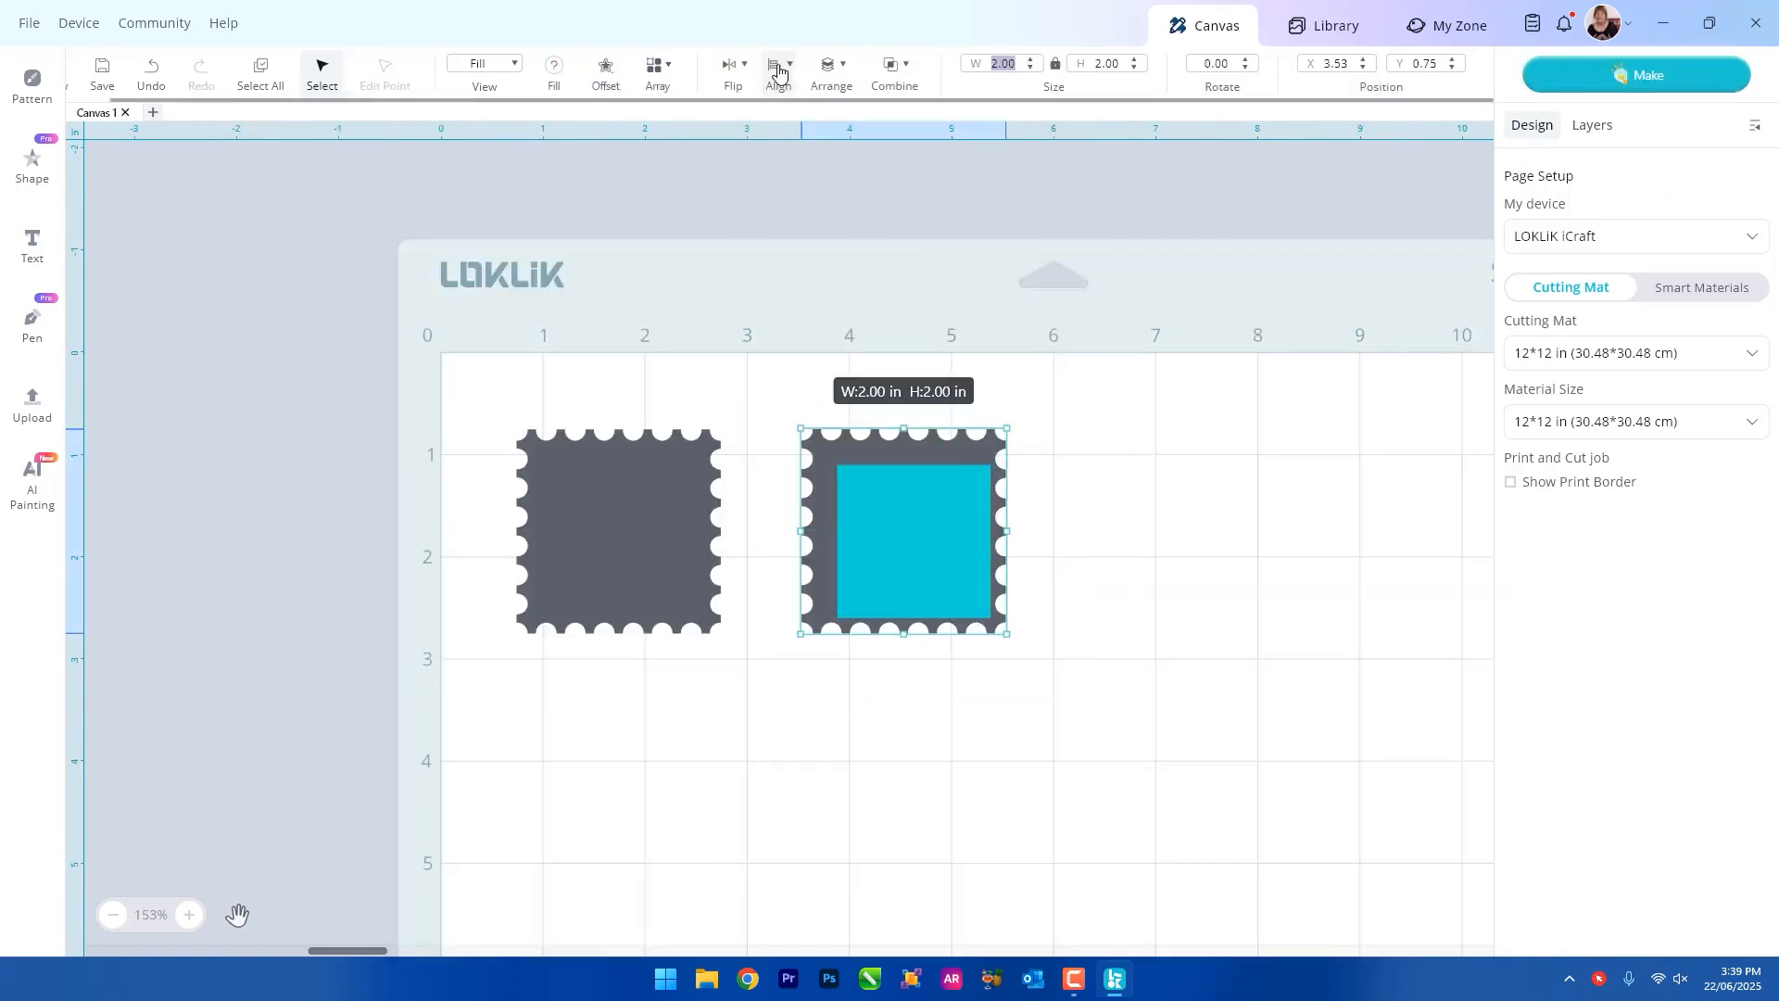
click(778, 67)
click(808, 271)
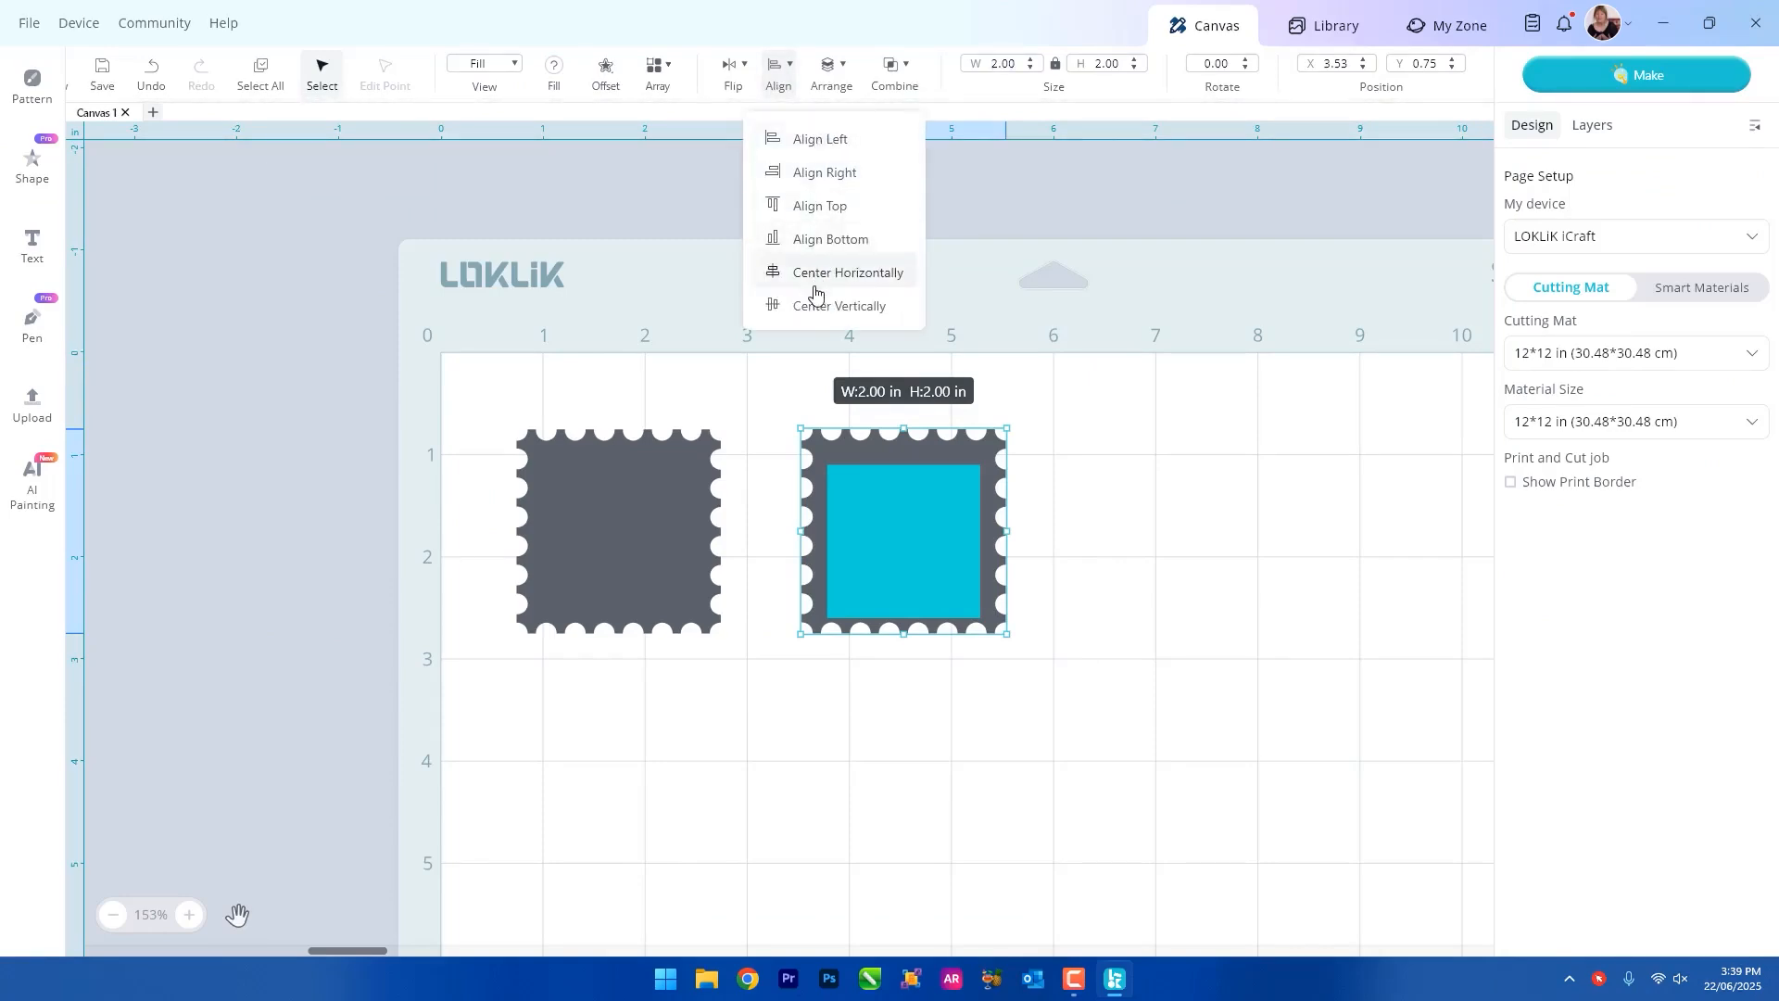
click(814, 306)
click(1132, 407)
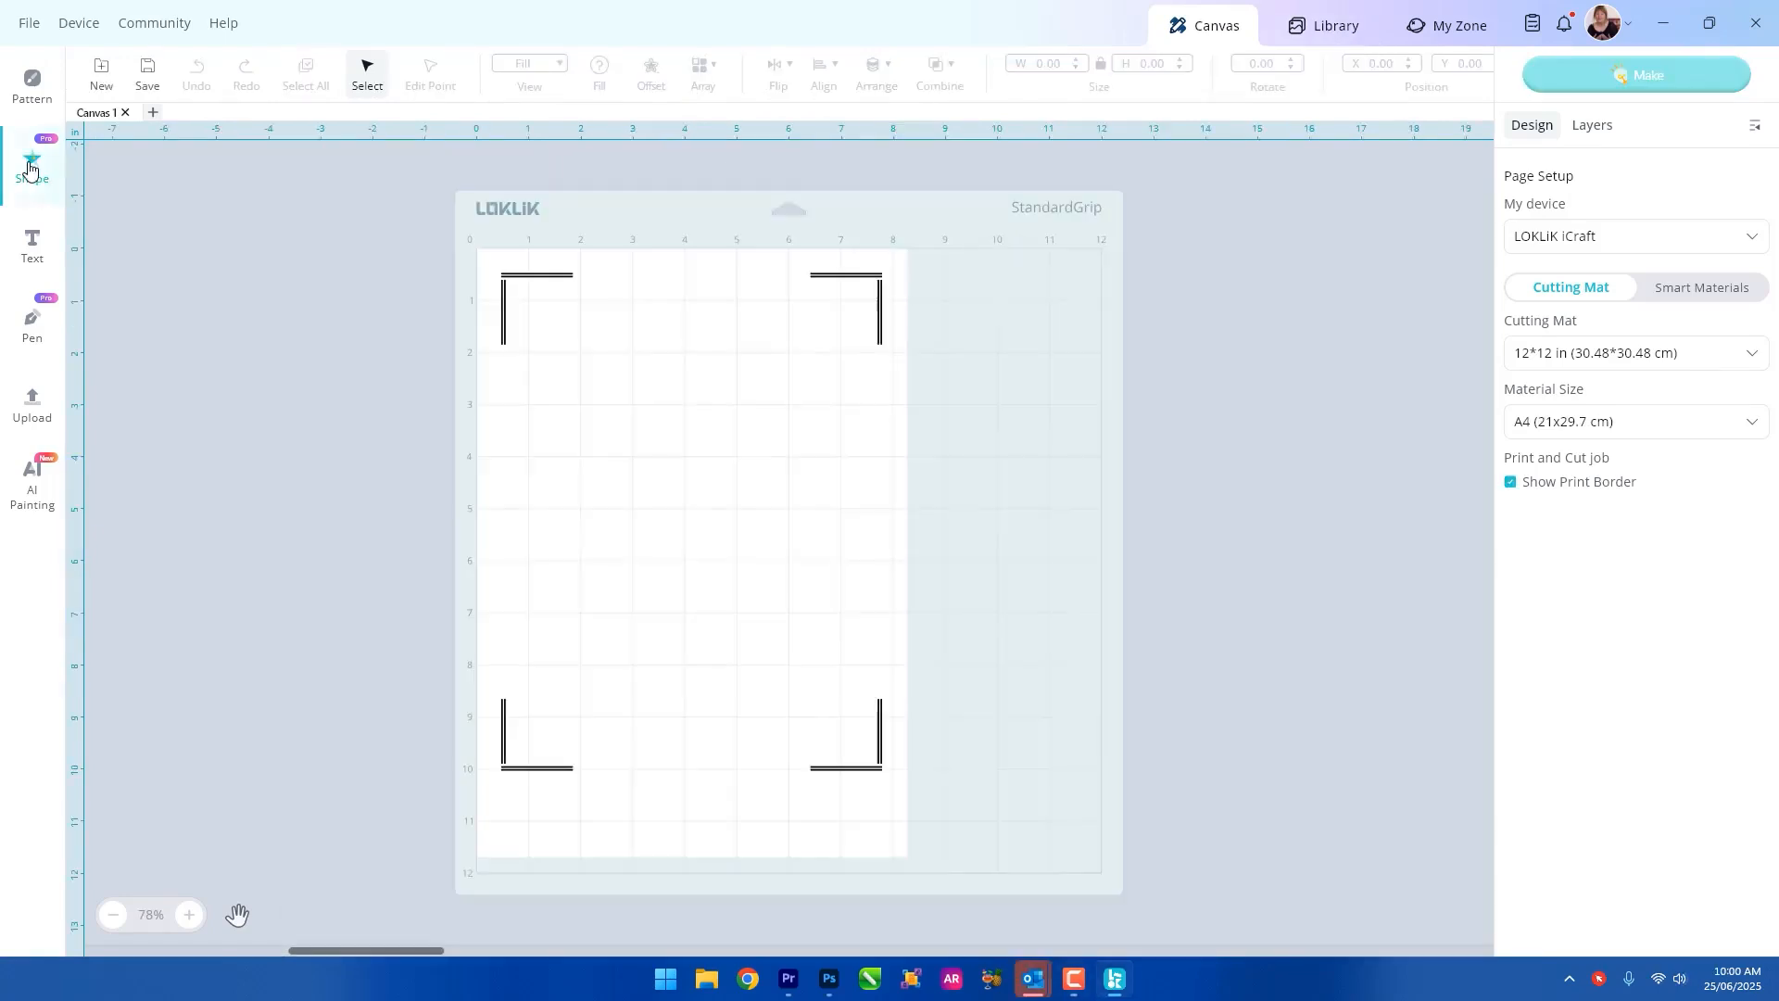
Add a basic circle to the blank A4 print-and-cut canvas, shrink it and reposition it.
click(32, 167)
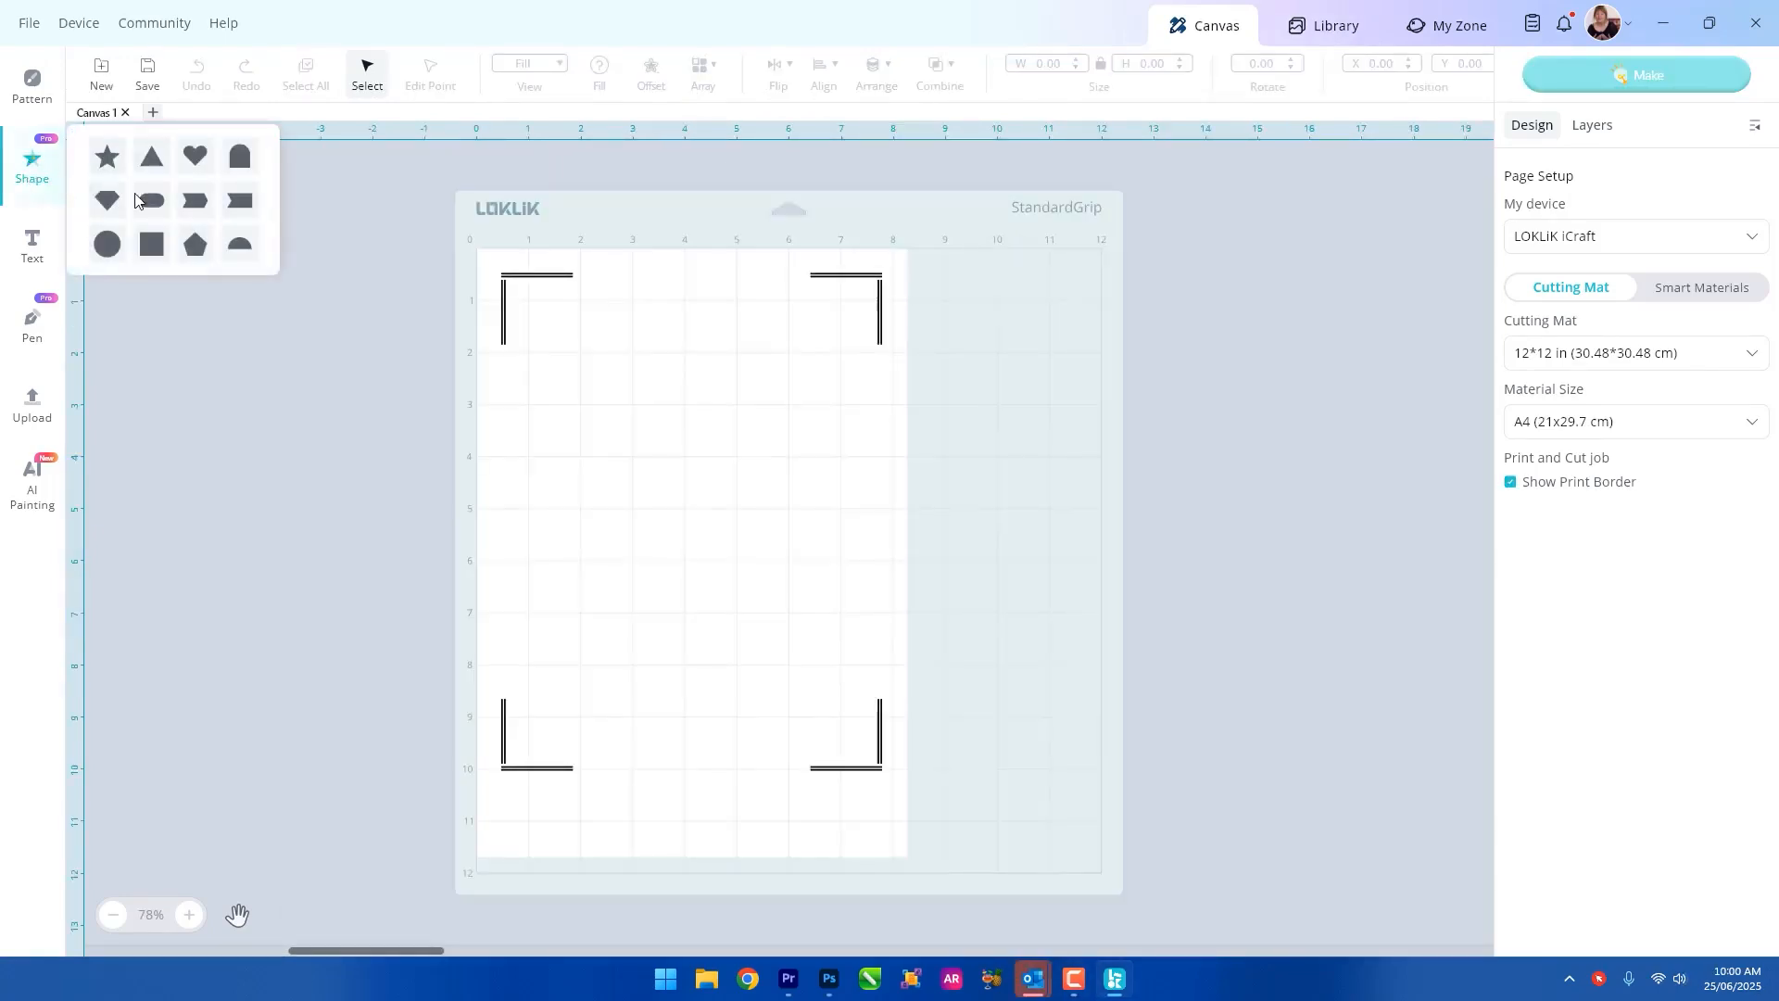
click(120, 250)
drag(647, 418, 702, 371)
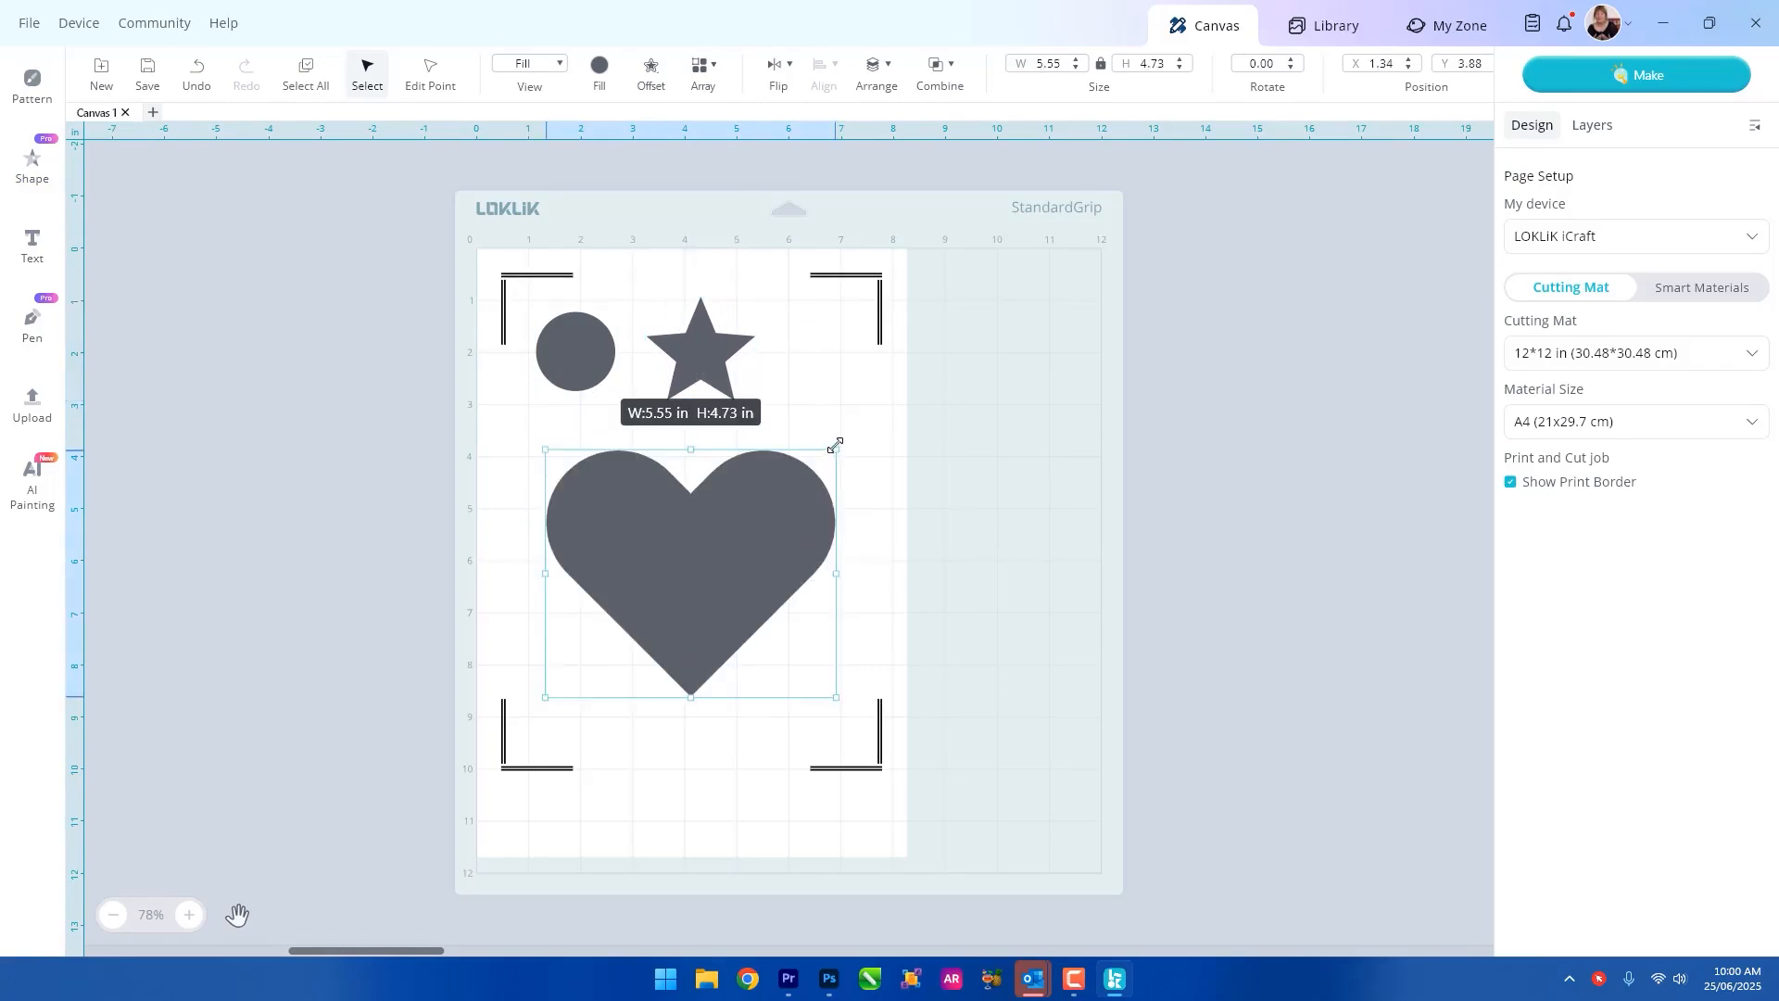
drag(837, 447, 636, 620)
drag(570, 676, 794, 368)
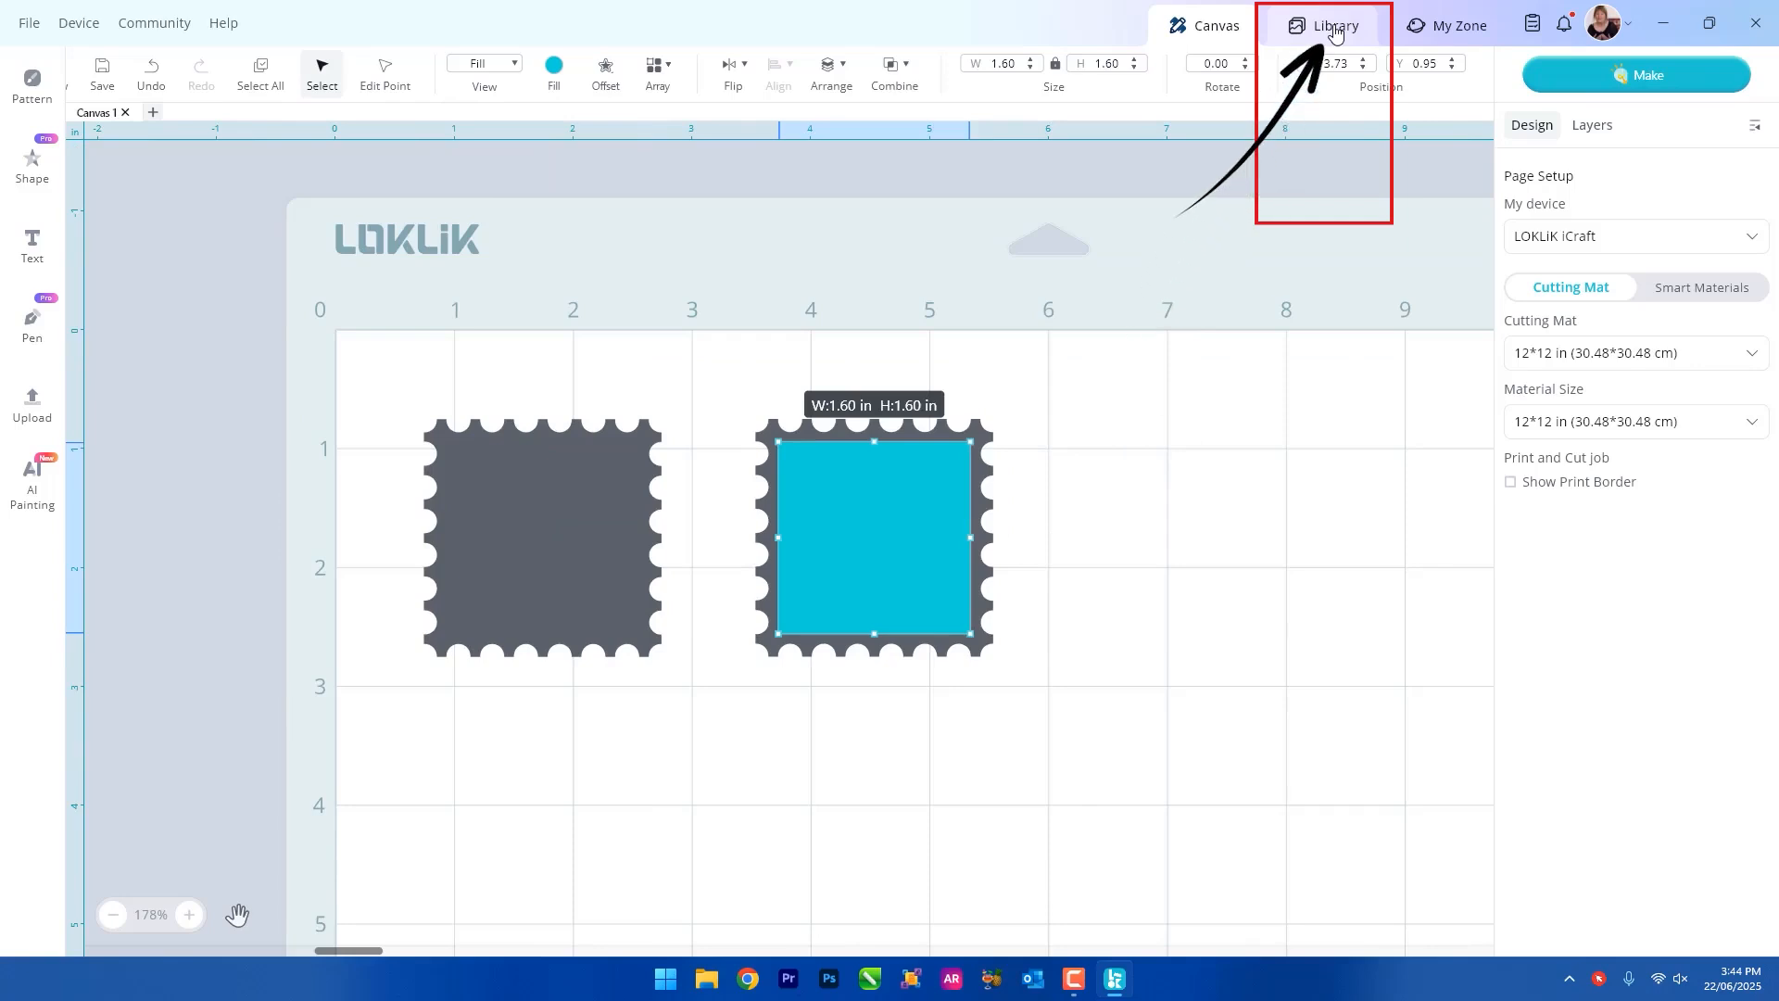
Add the floral "Everything" design from the library's Popular section to the canvas.
click(1334, 32)
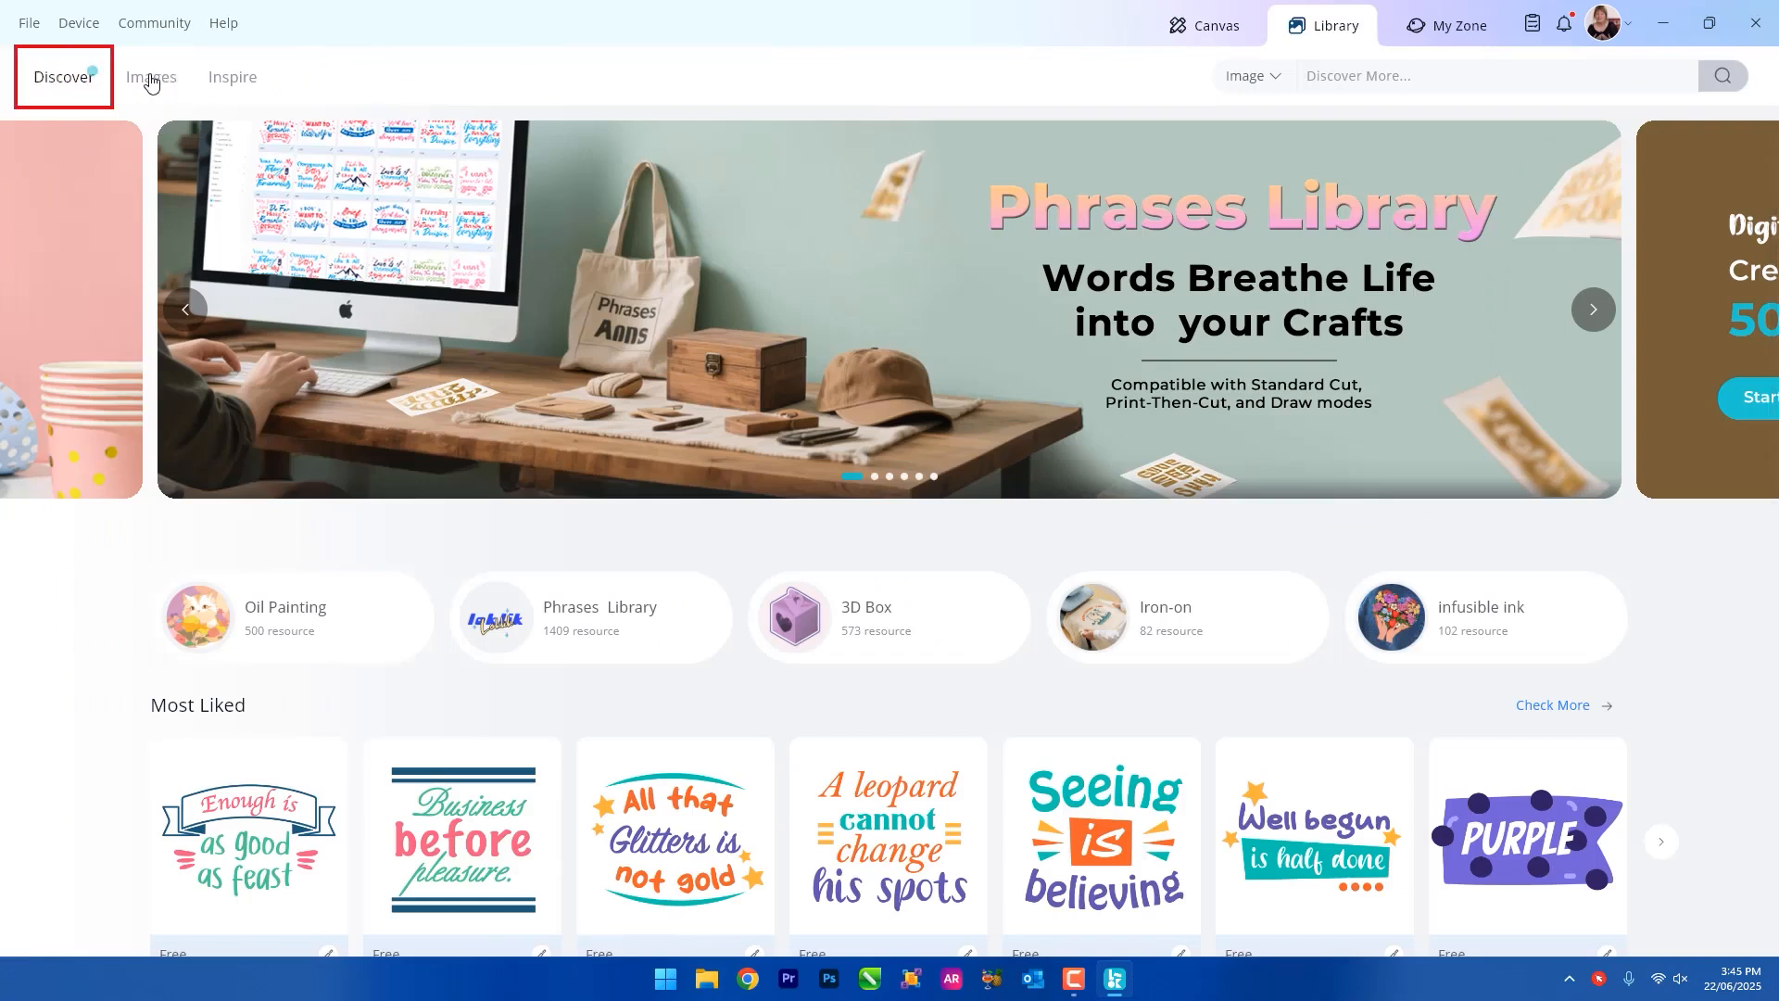
scroll(1251, 686, down, 2)
scroll(1246, 686, down, 5)
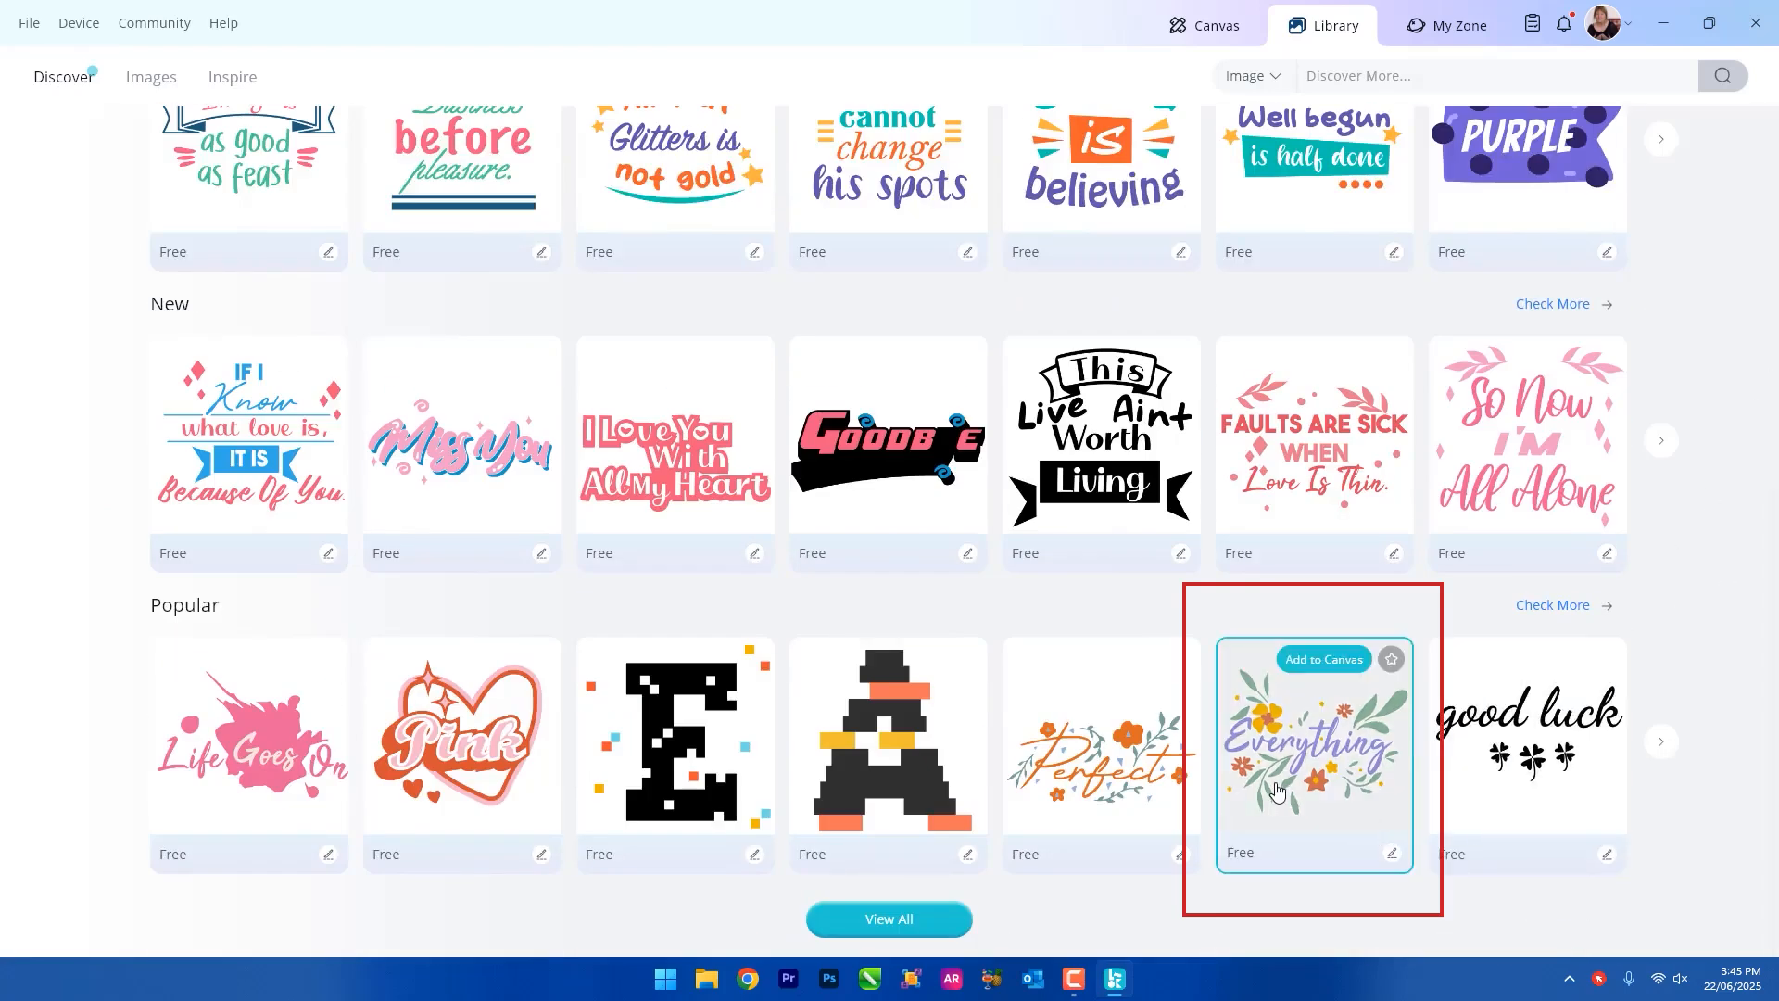
click(1316, 762)
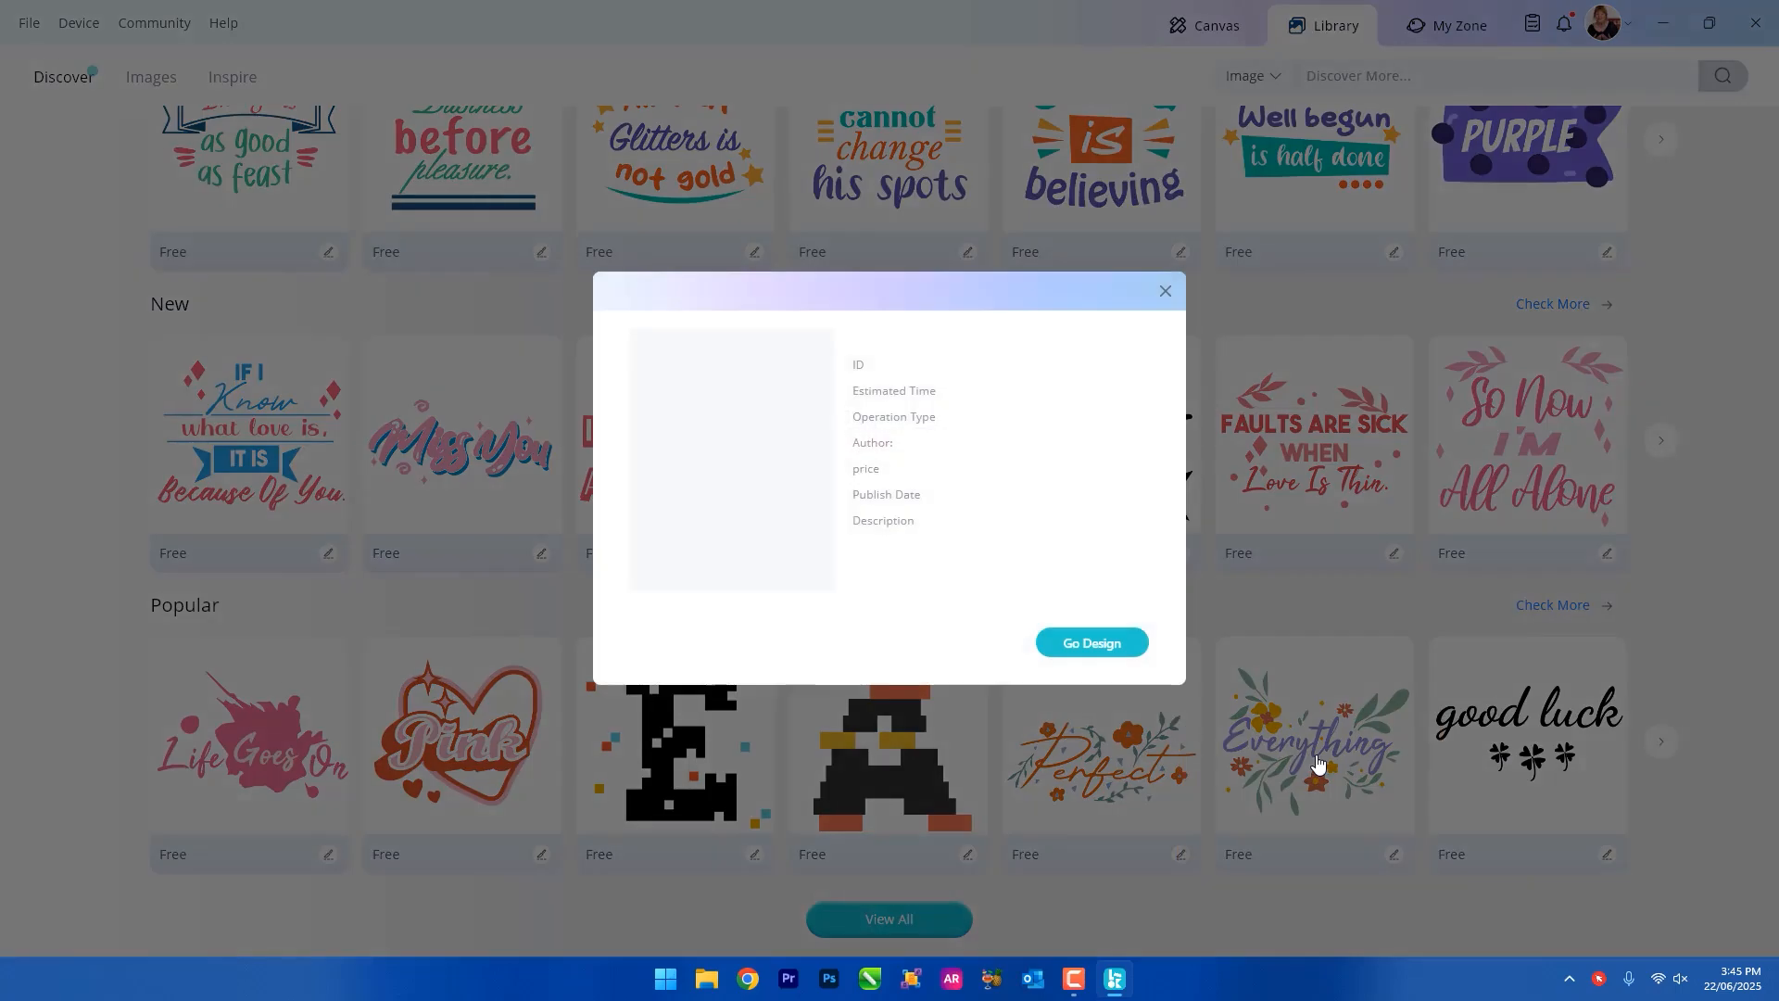
click(1096, 647)
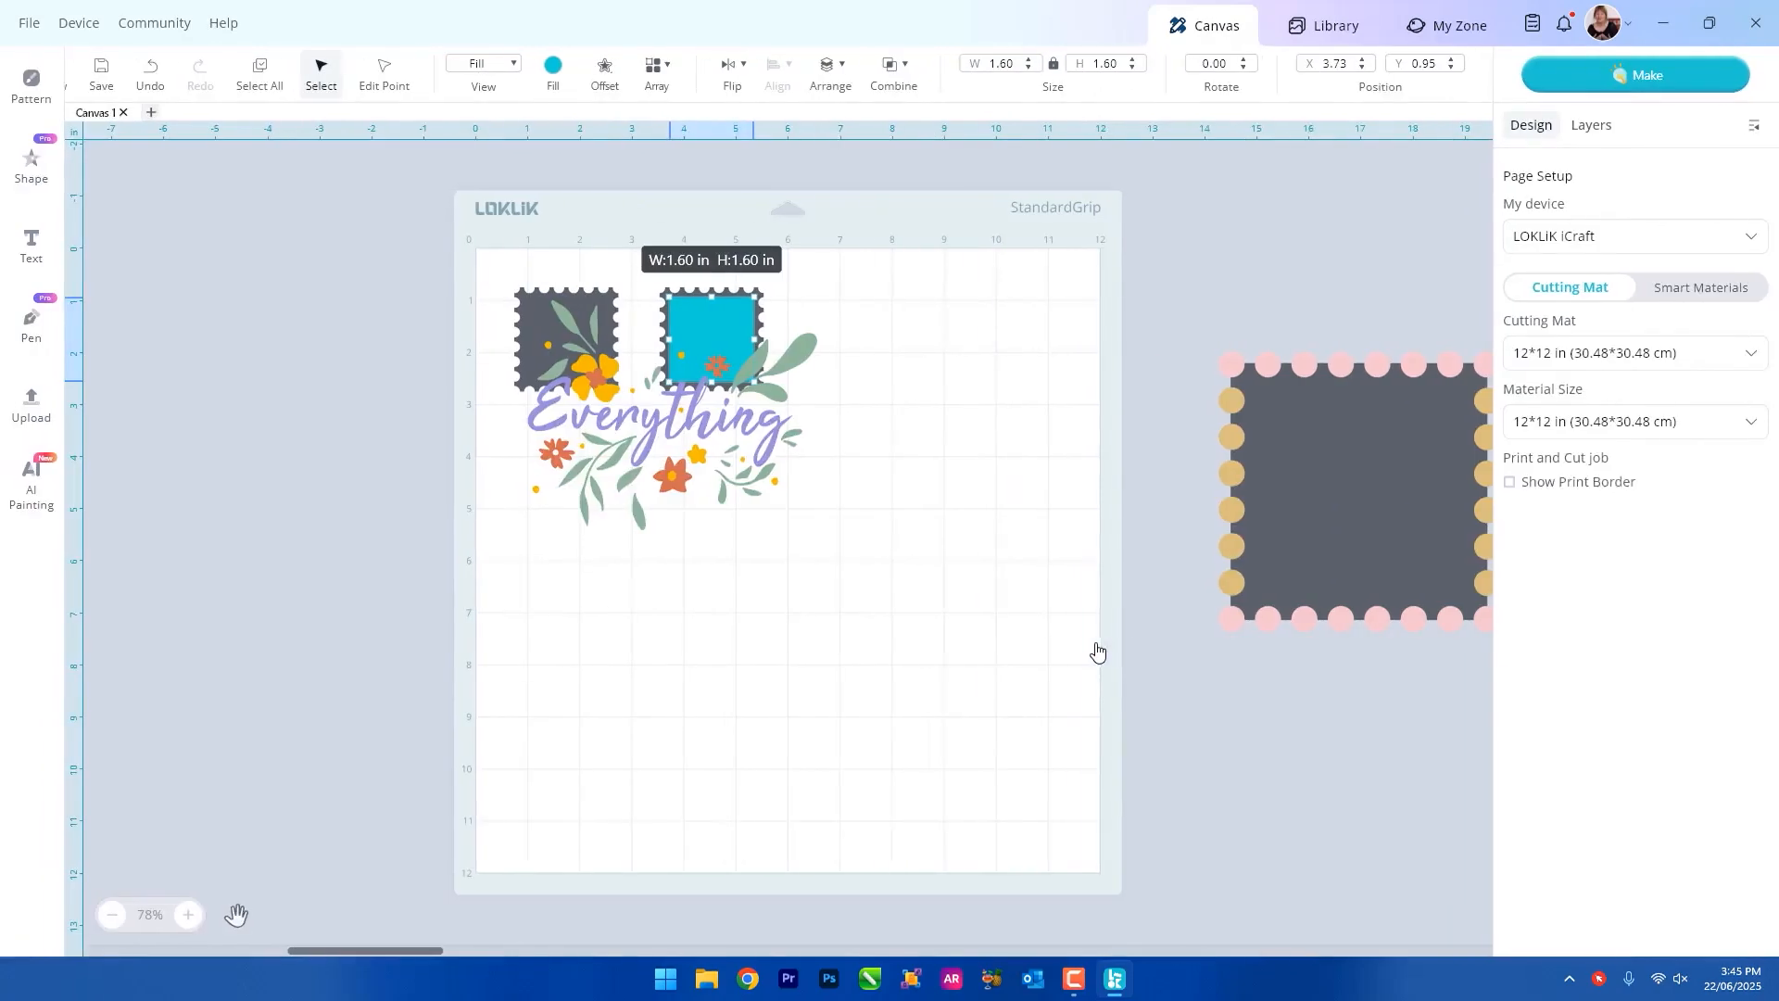
Shrink the "Everything" design and position it inside the turquoise square of the second stamp.
drag(778, 428, 889, 552)
drag(924, 654, 726, 346)
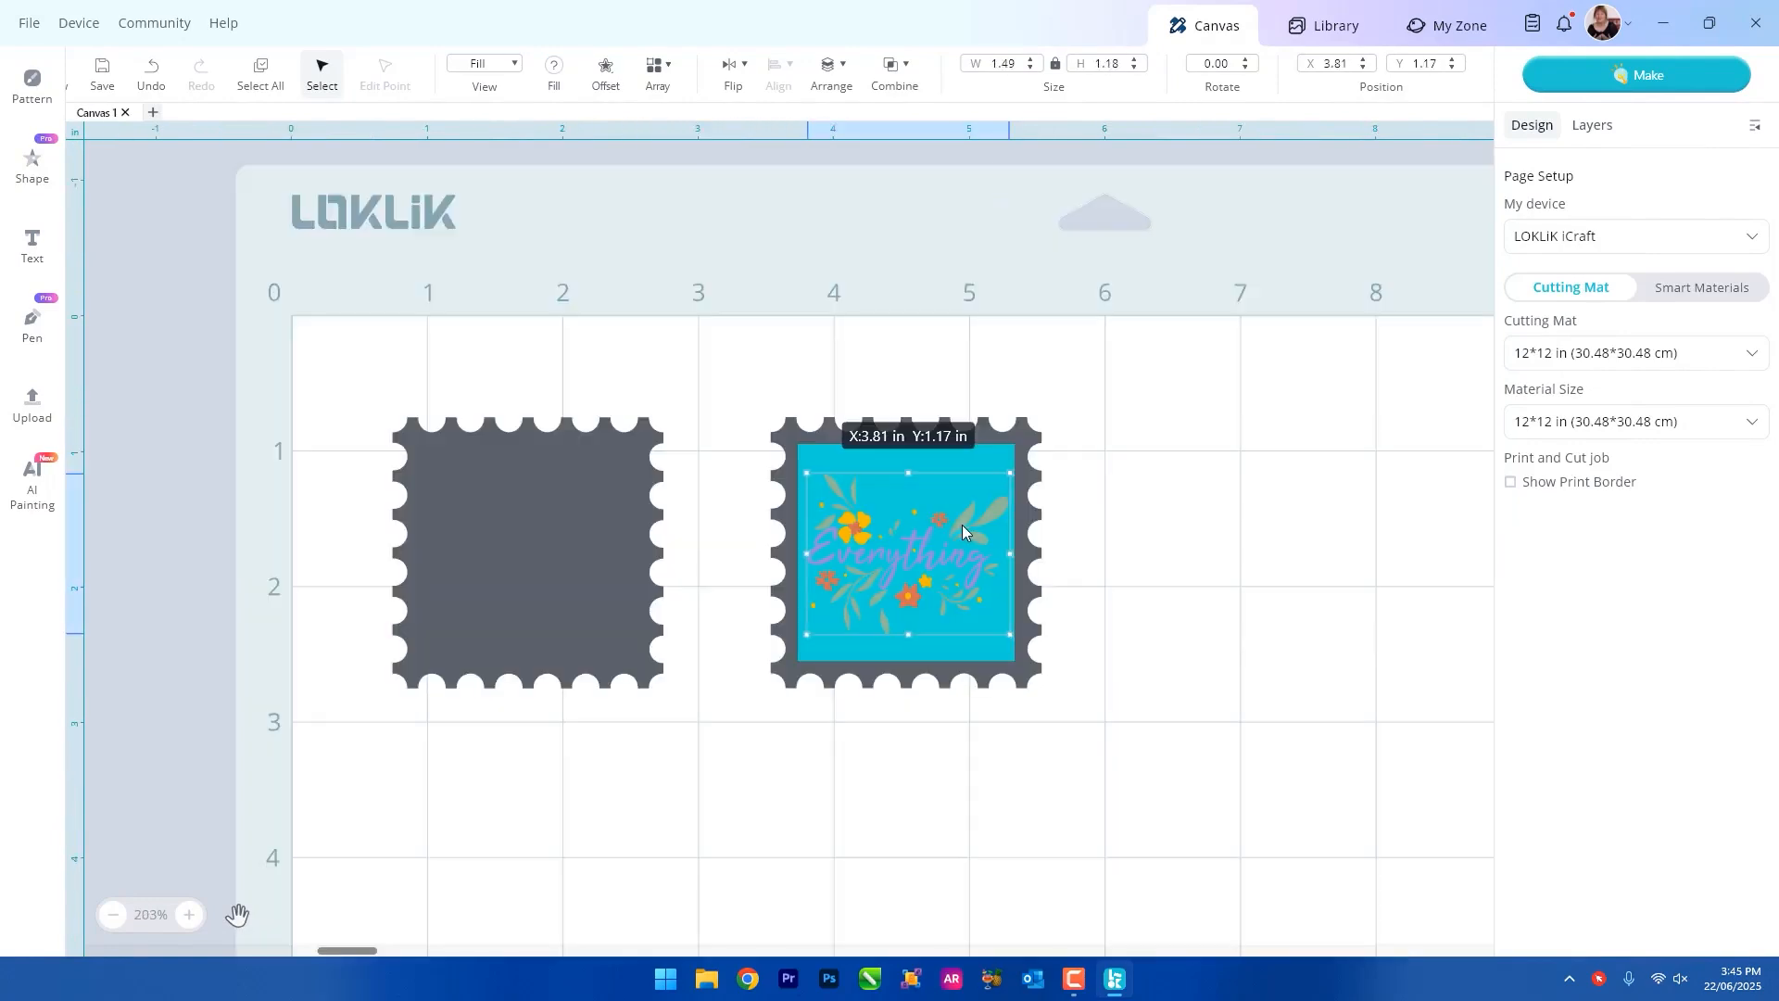
drag(962, 525, 959, 525)
click(1006, 727)
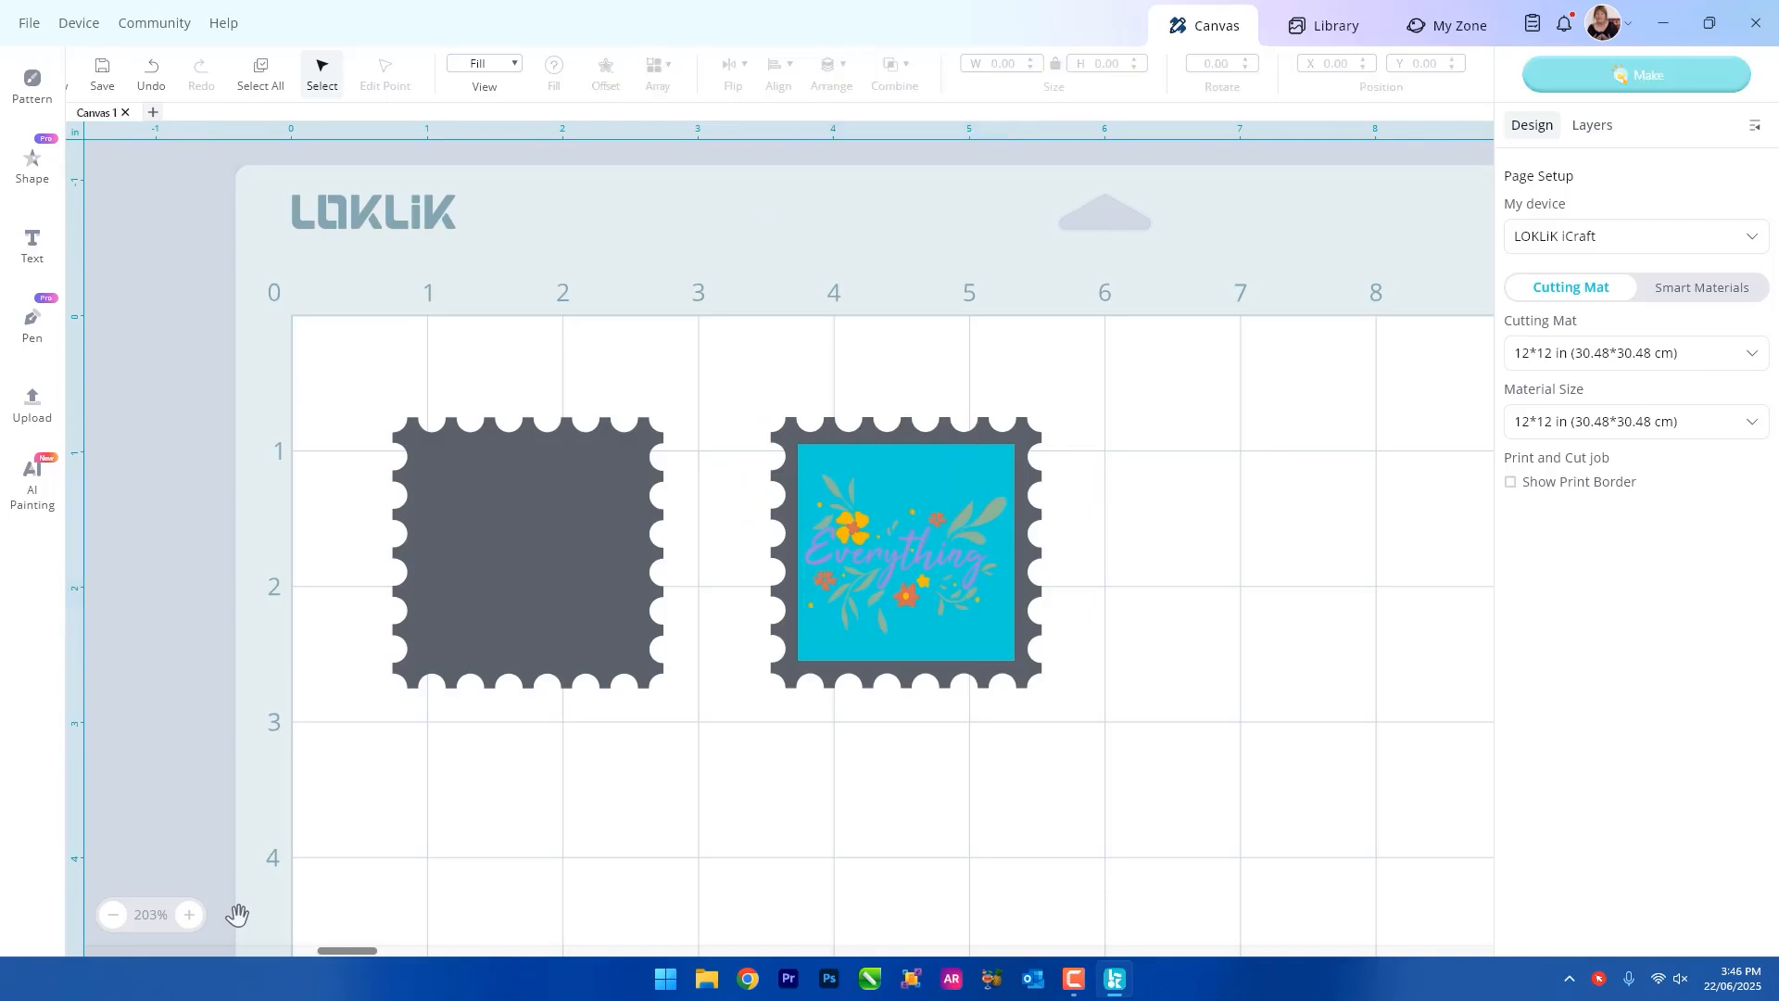
Add the text "10c" and shrink it to about 0.45 by 0.18 in inside the turquoise square's upper-right corner.
click(30, 244)
drag(603, 326, 882, 413)
double_click(883, 413)
text(10c)
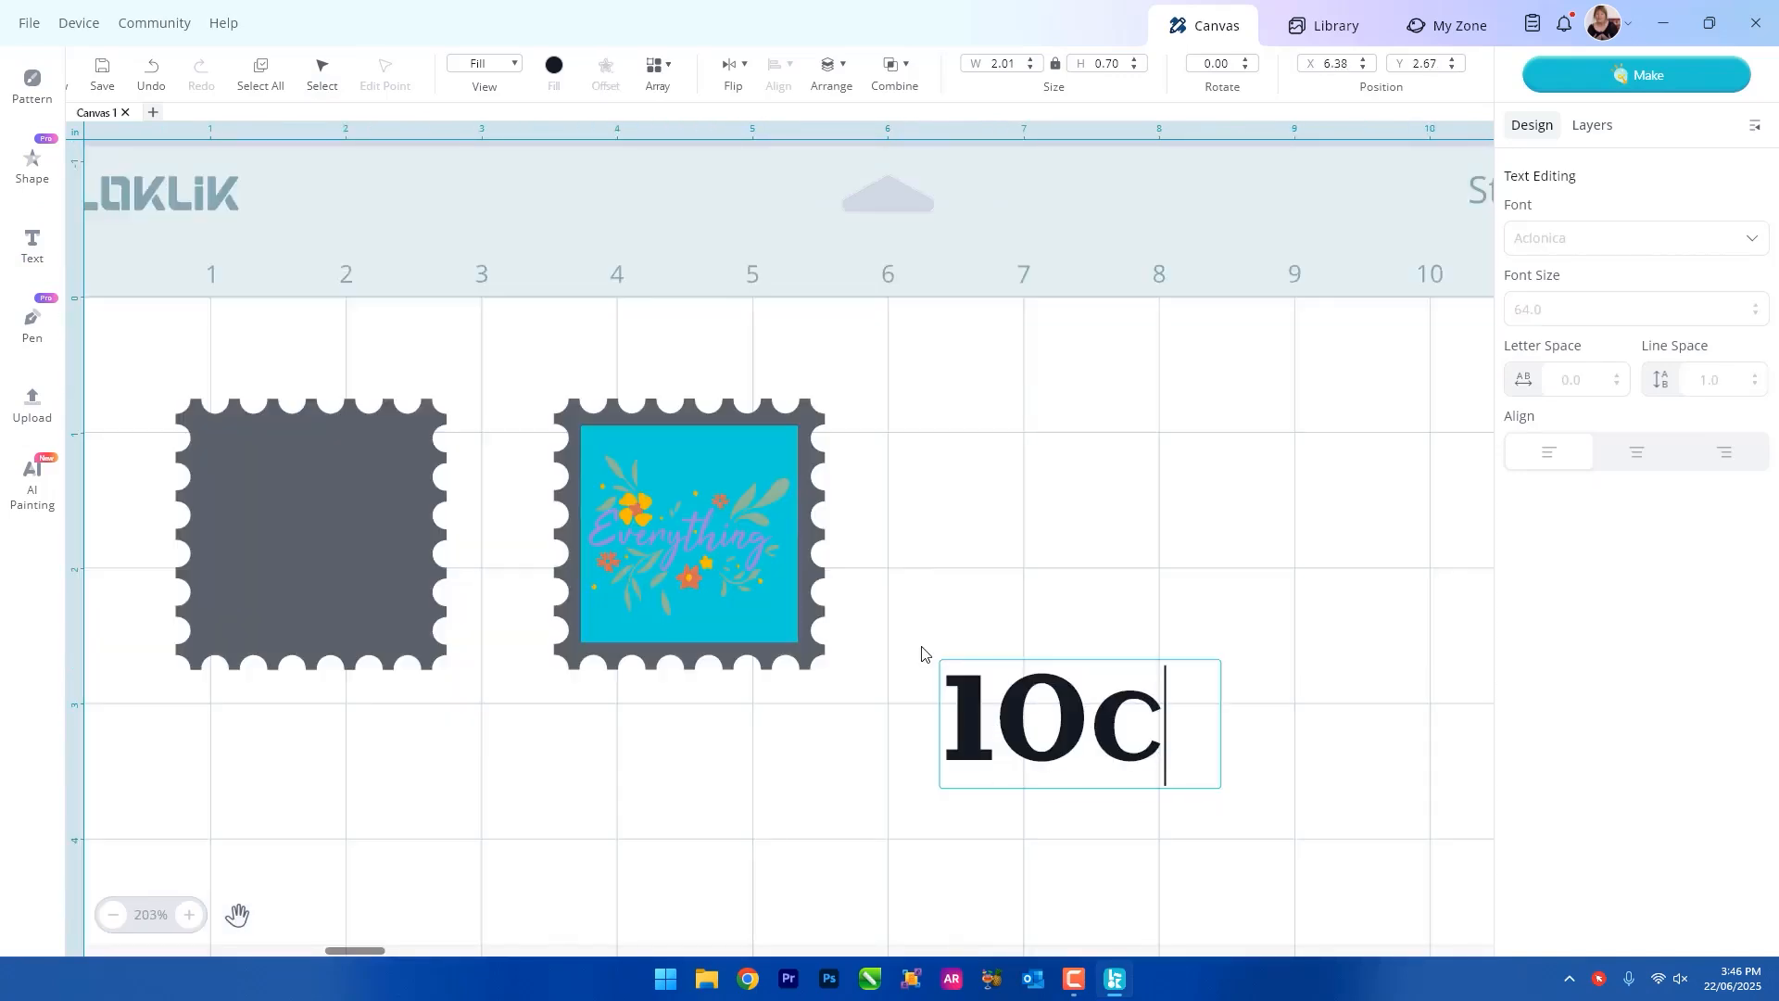
key(Escape)
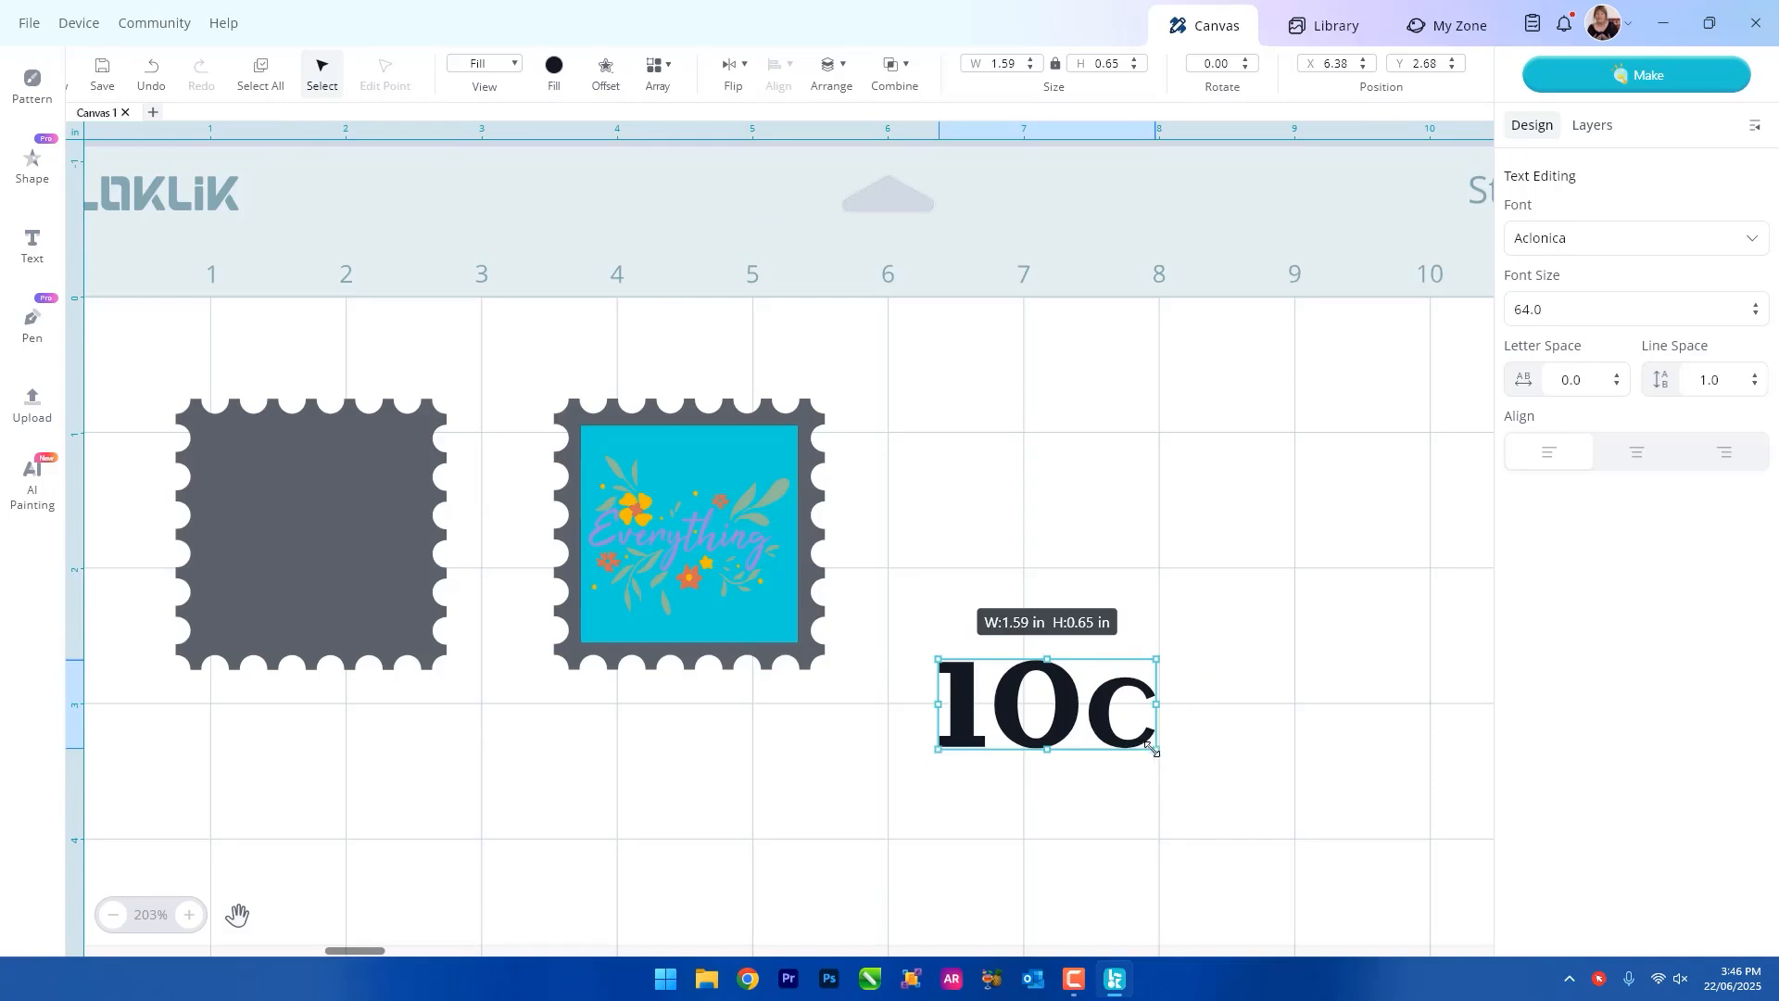
drag(1156, 749, 724, 425)
Duplicate the 10c text, reword the copy as "AUSTRALIA POST" and fit it along the turquoise square's lower edge.
key(ctrl+c)
key(ctrl+v)
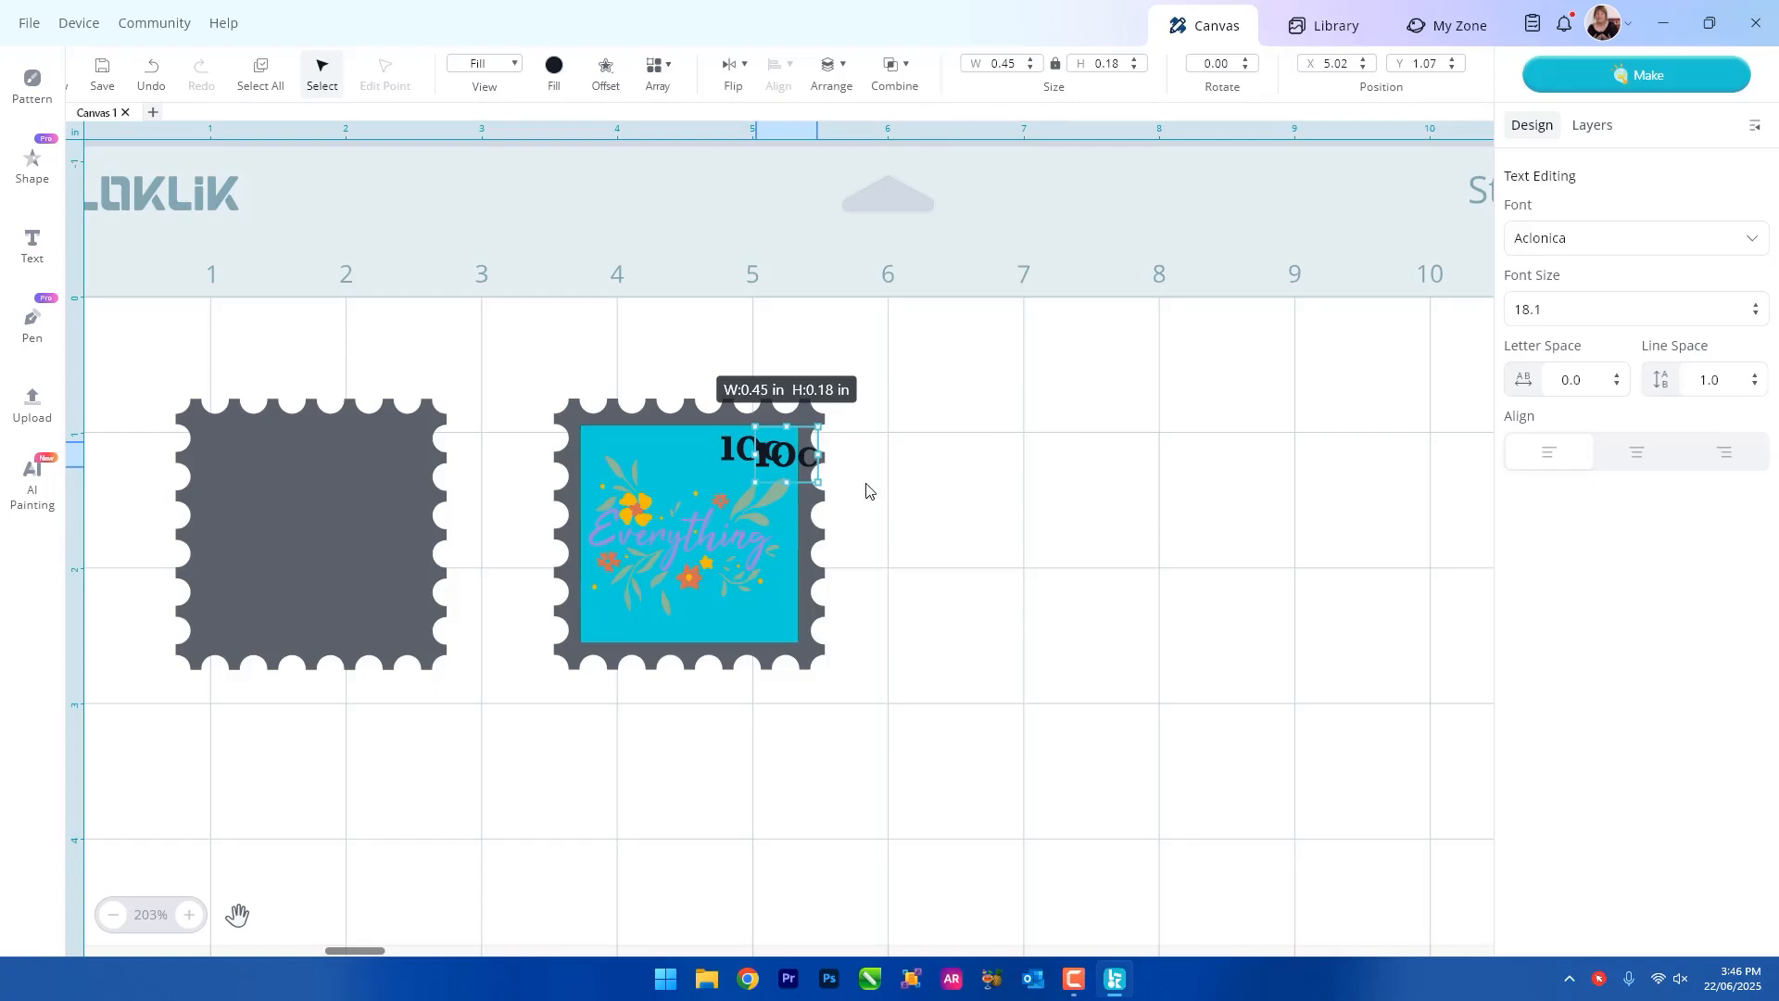
drag(803, 463, 908, 518)
double_click(978, 508)
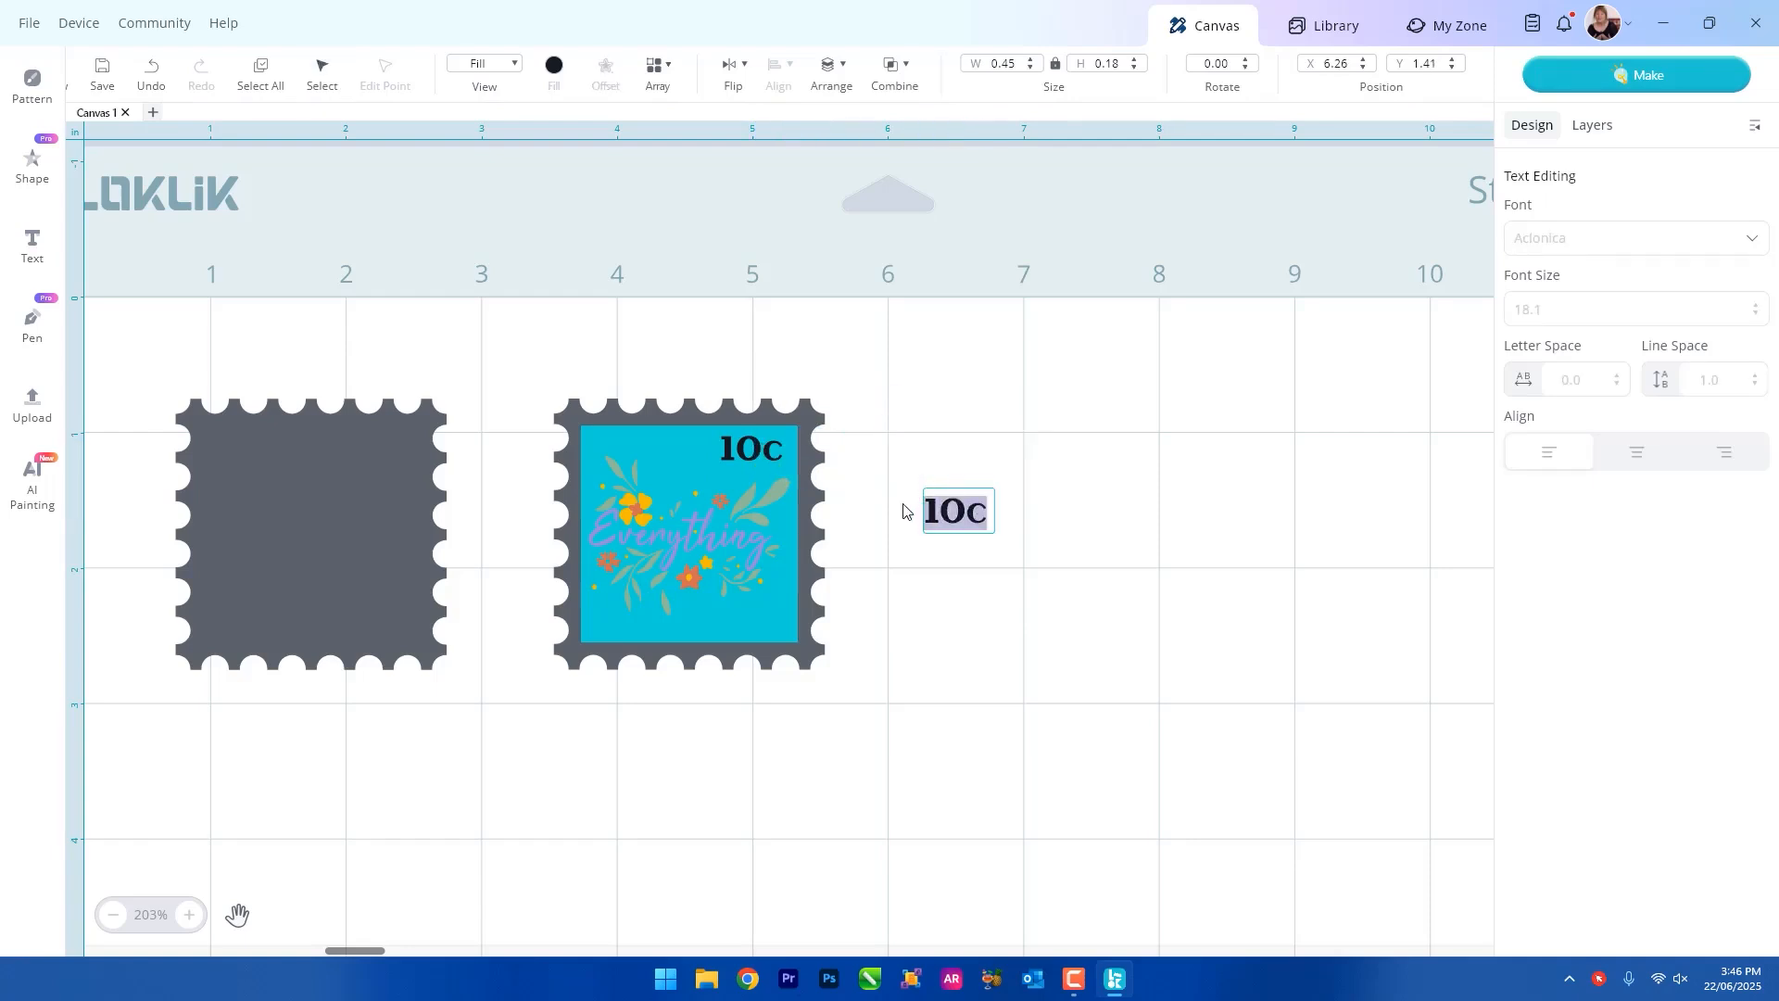
text(AUSTRALIA POST)
click(1101, 721)
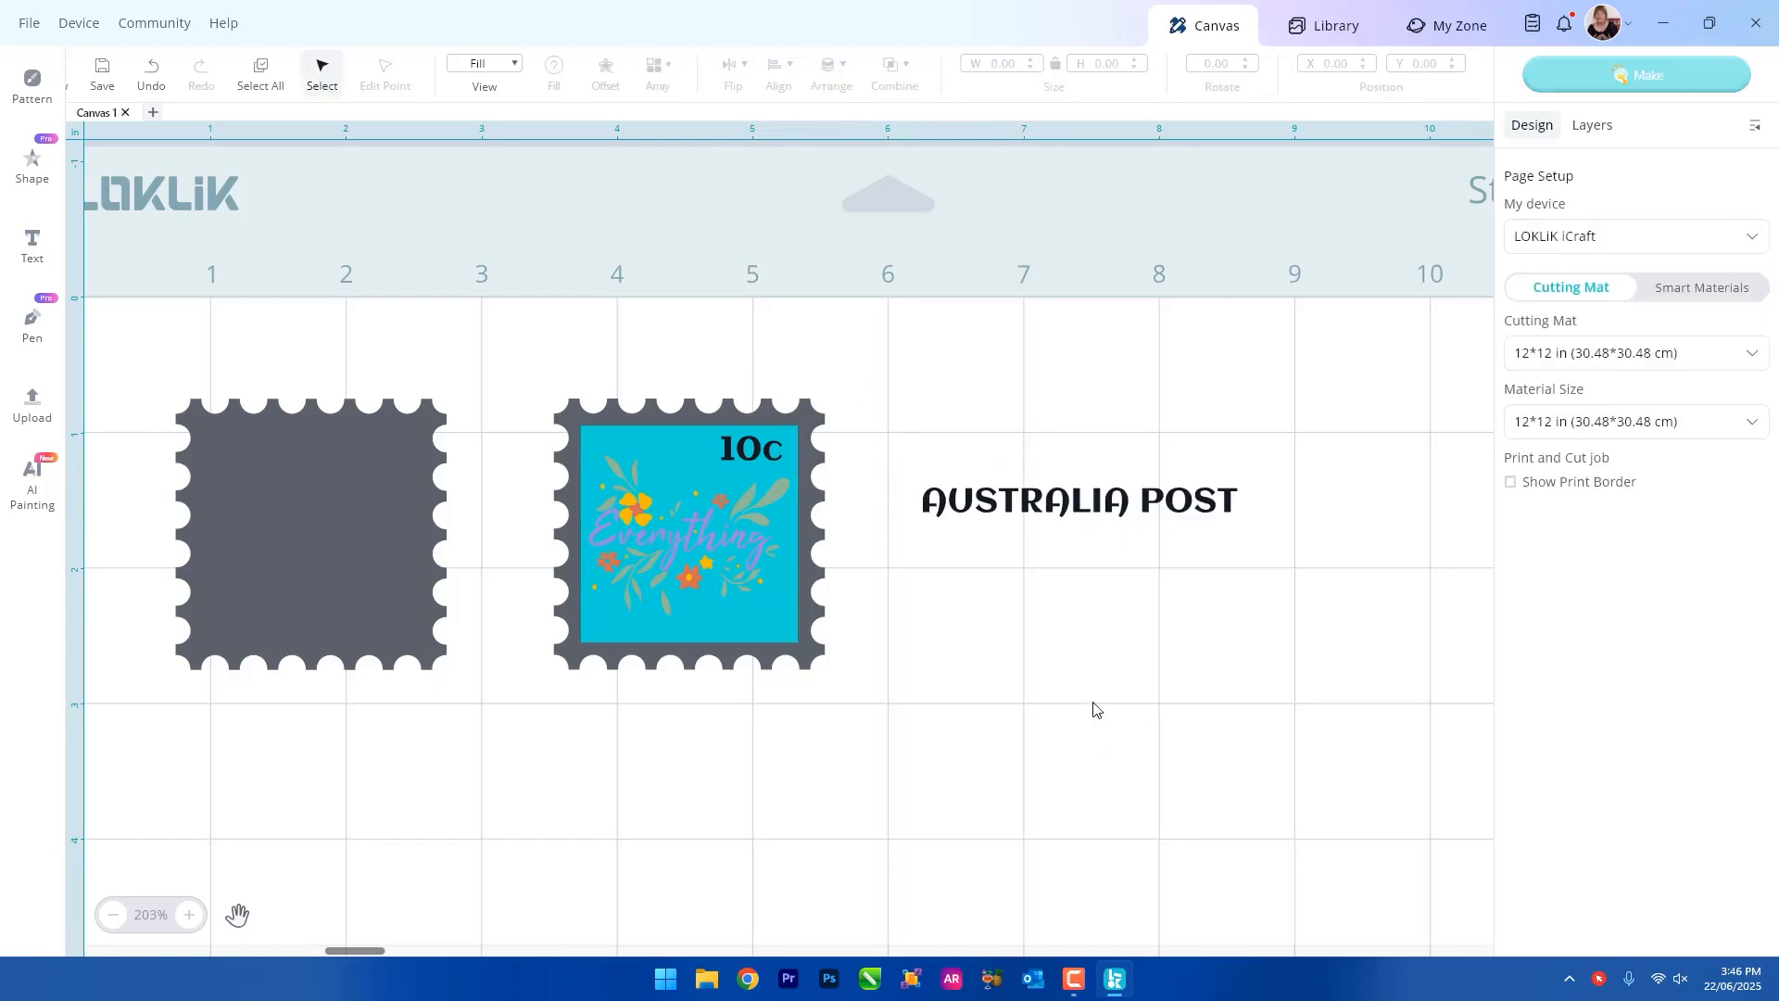
drag(1138, 505, 806, 628)
drag(907, 654, 768, 619)
Change the fill of the second stamp's turquoise square to white FFFFFF.
click(588, 439)
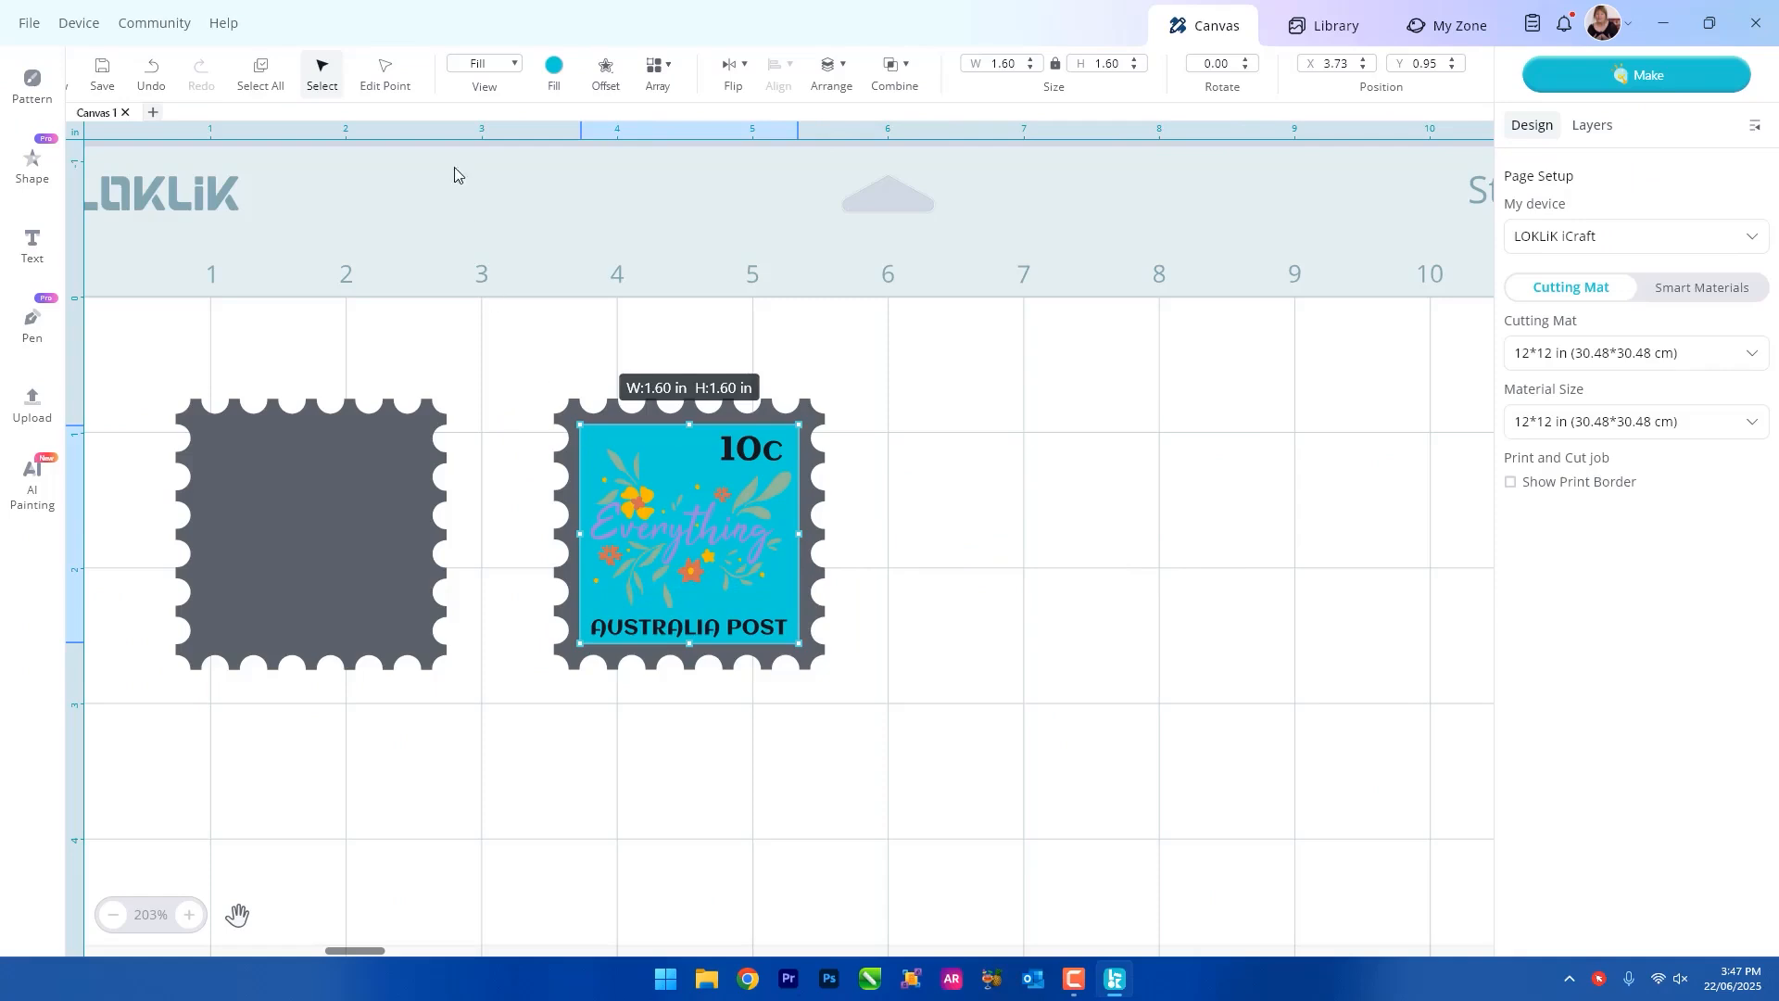
click(553, 66)
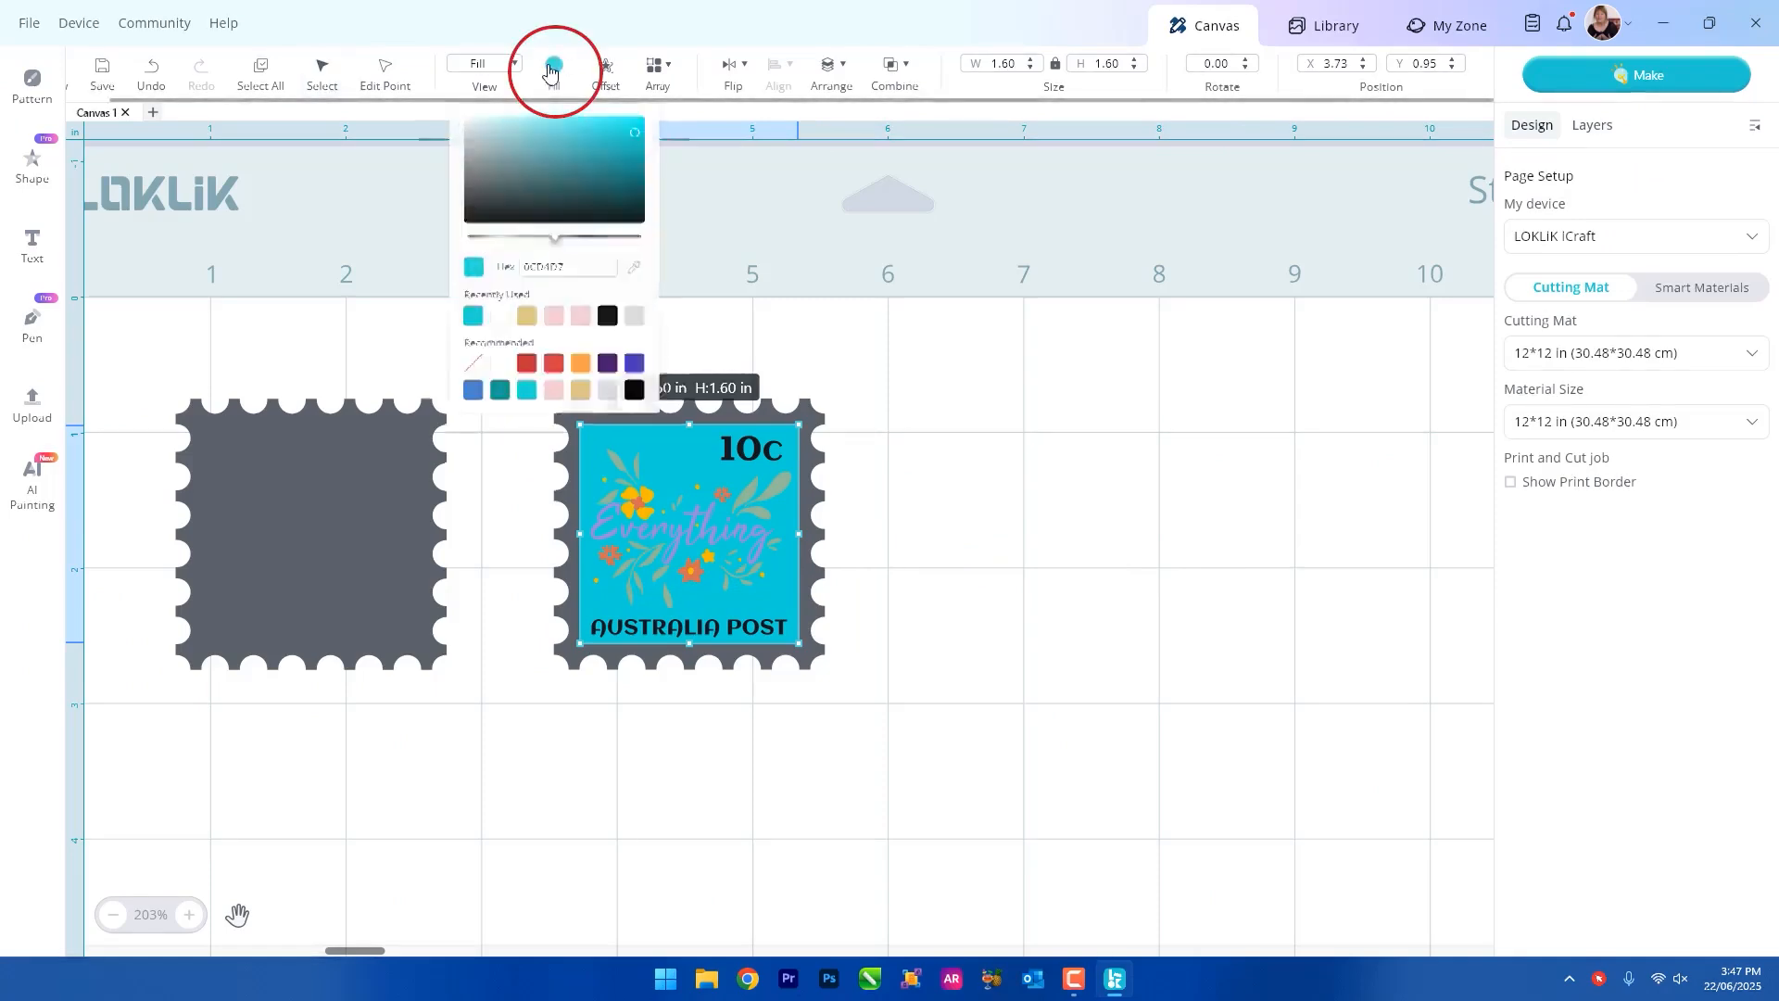
click(482, 384)
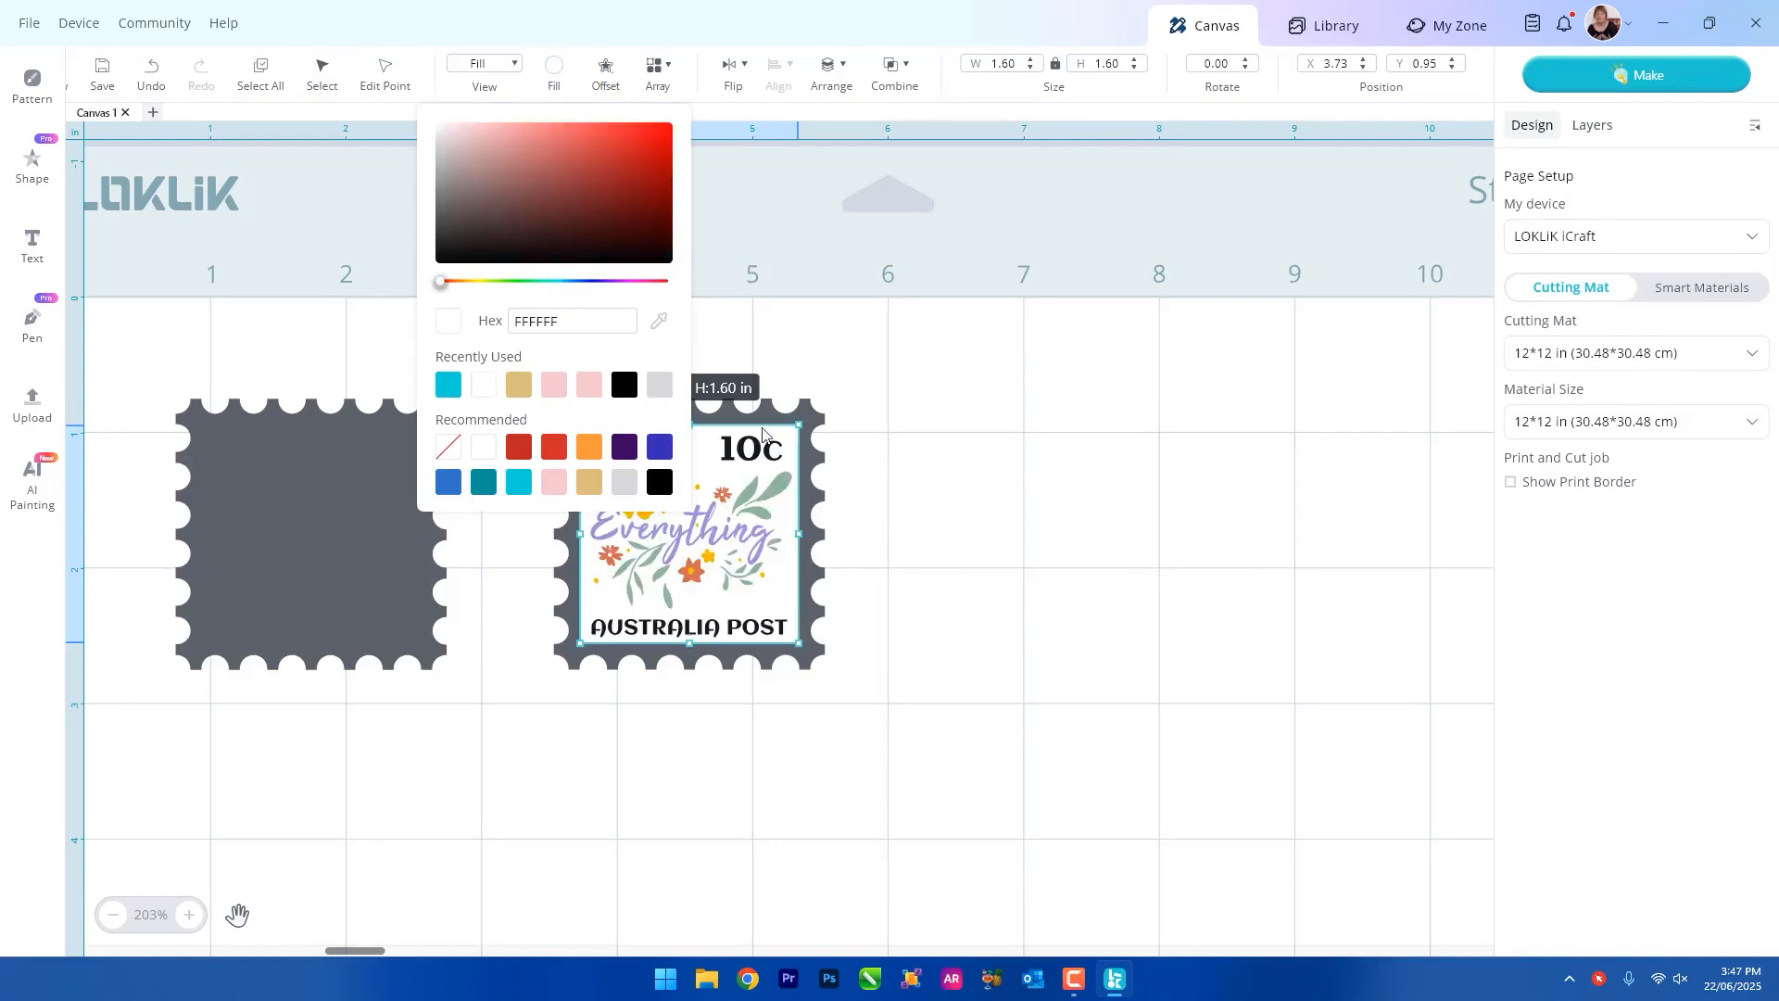
click(1068, 496)
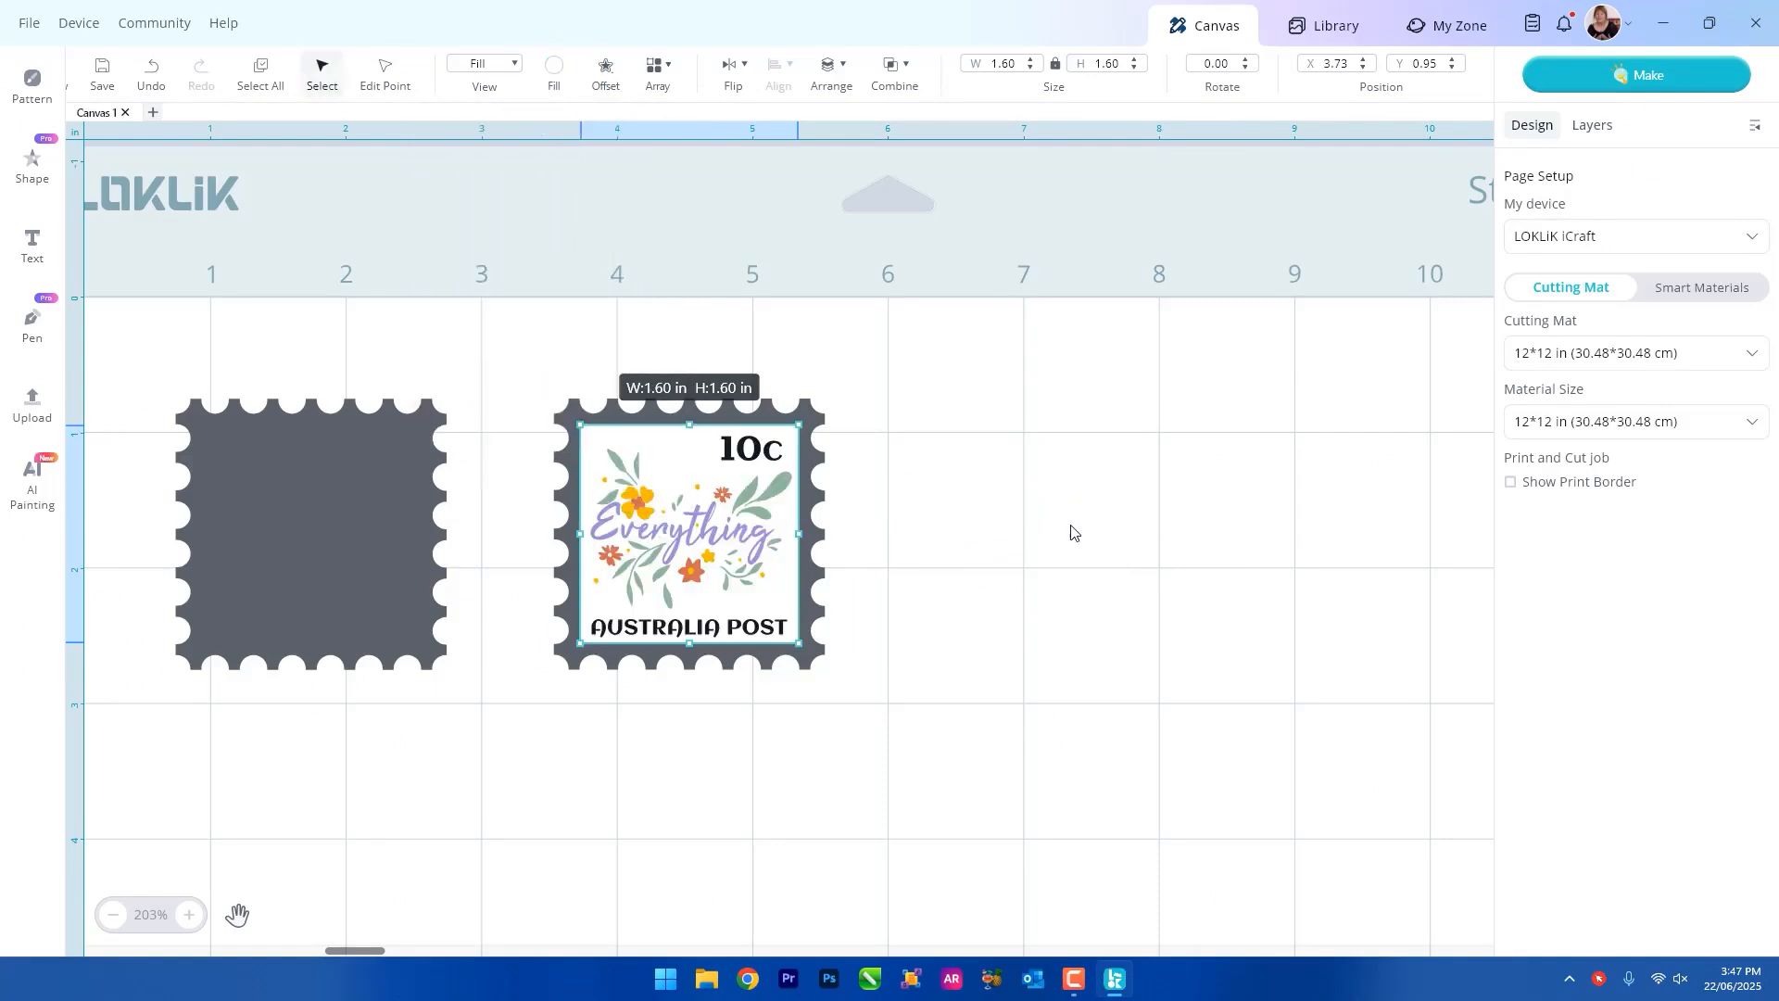
click(1073, 533)
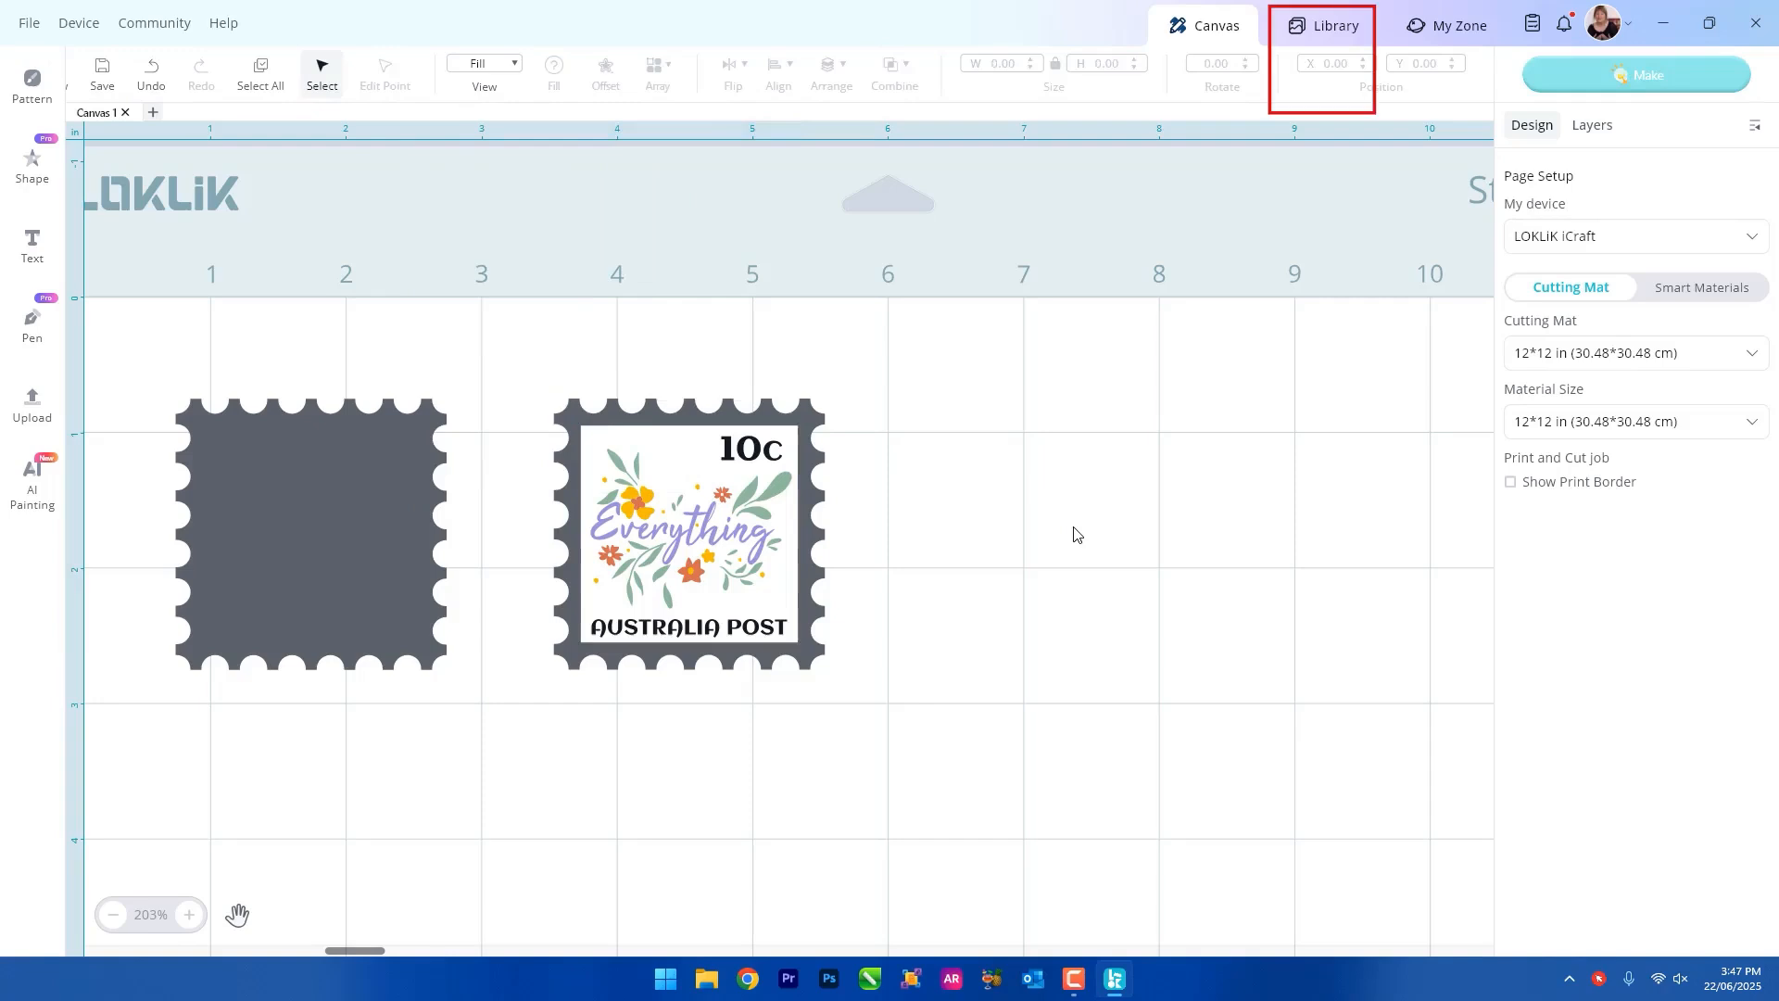
Add the LOVE design with the pink background from the library's images to the canvas.
click(1320, 37)
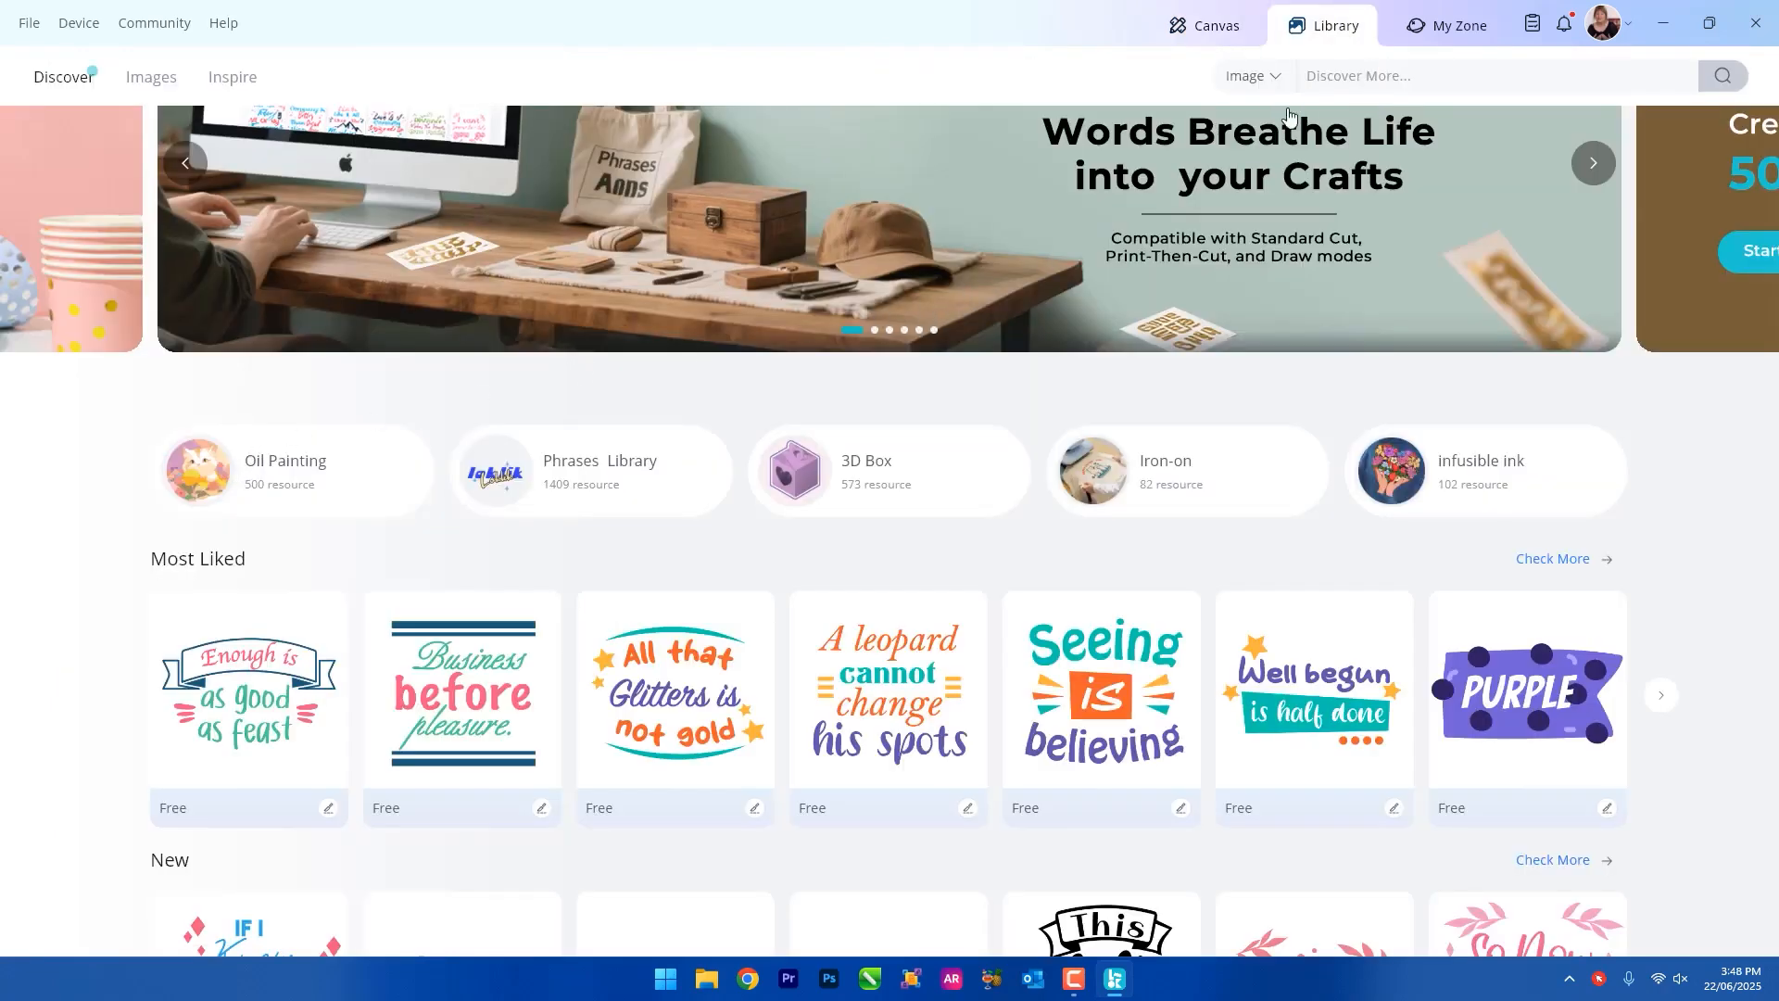
click(143, 79)
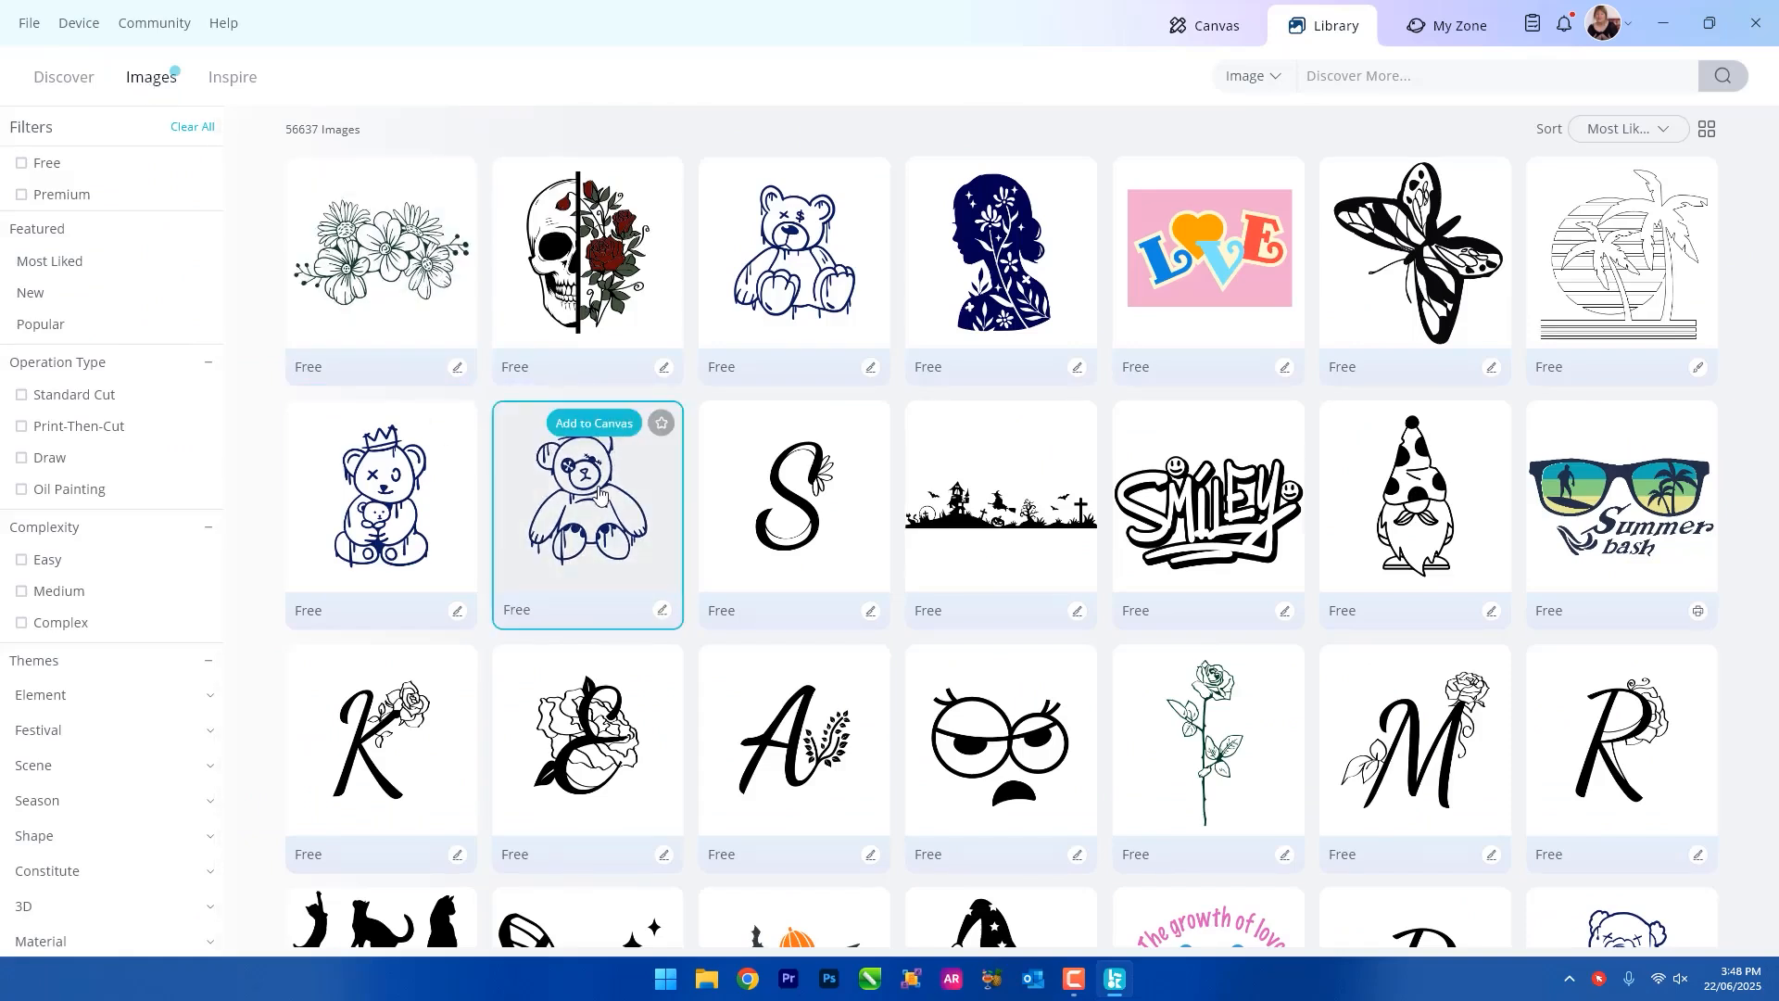
click(1229, 277)
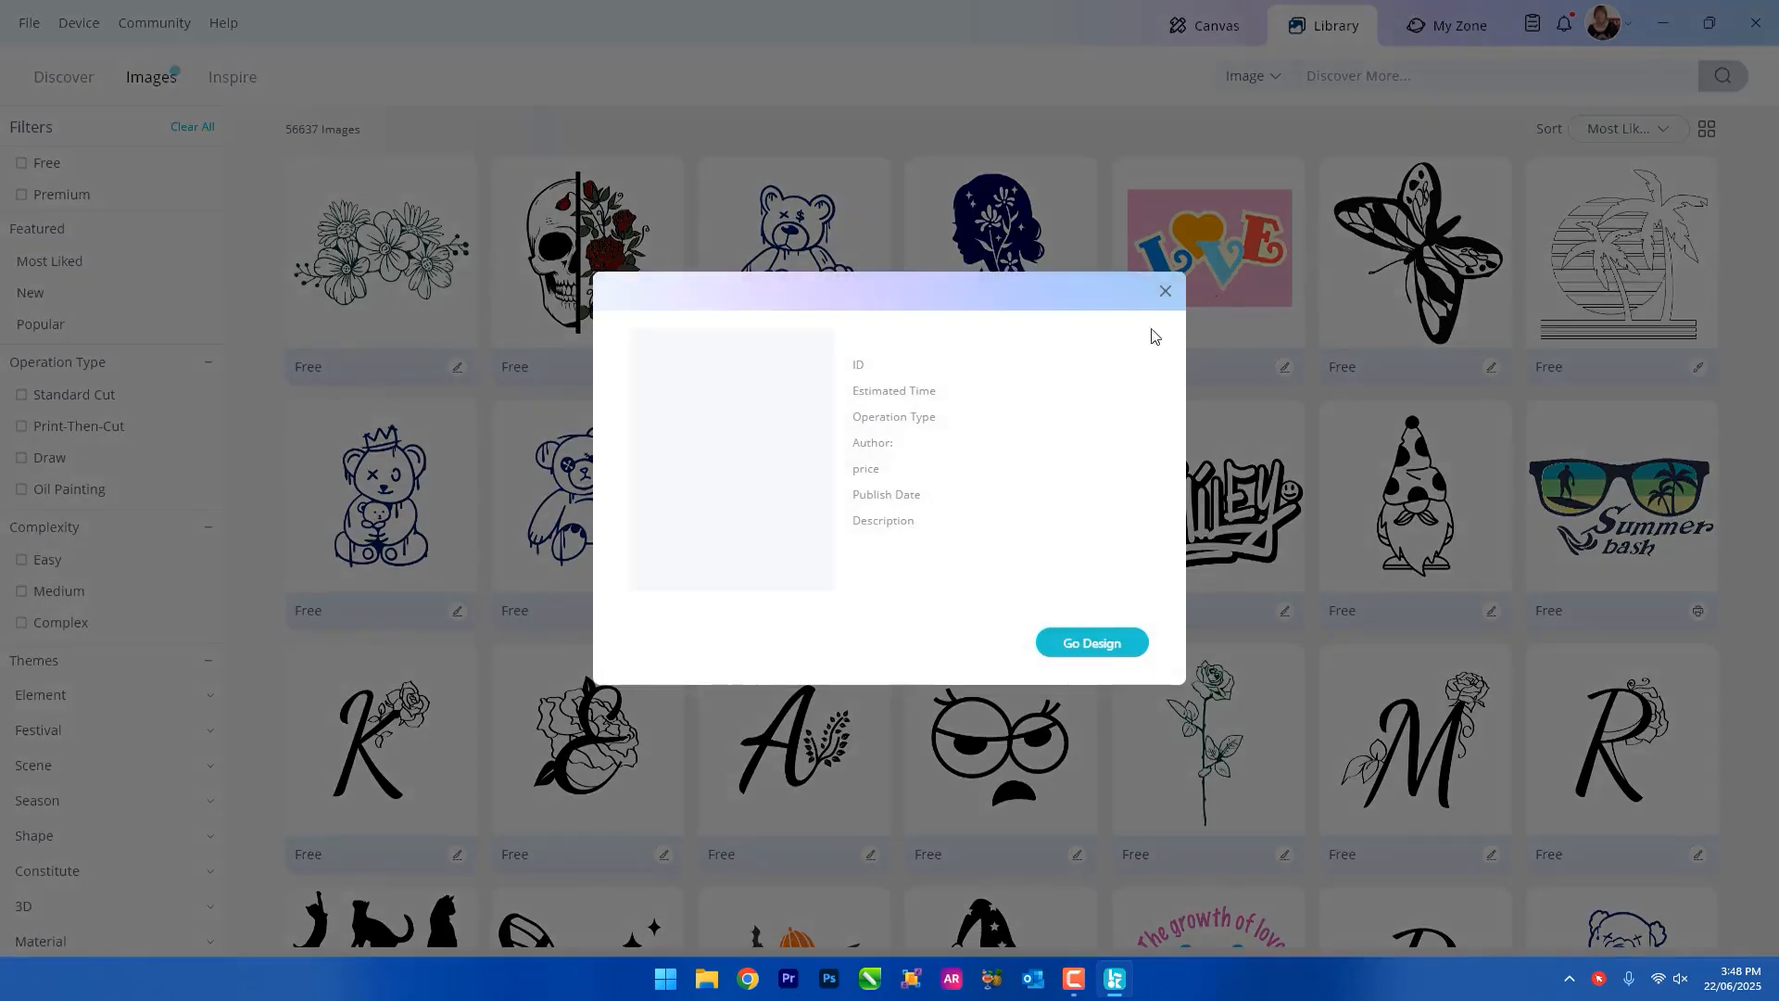
click(1093, 645)
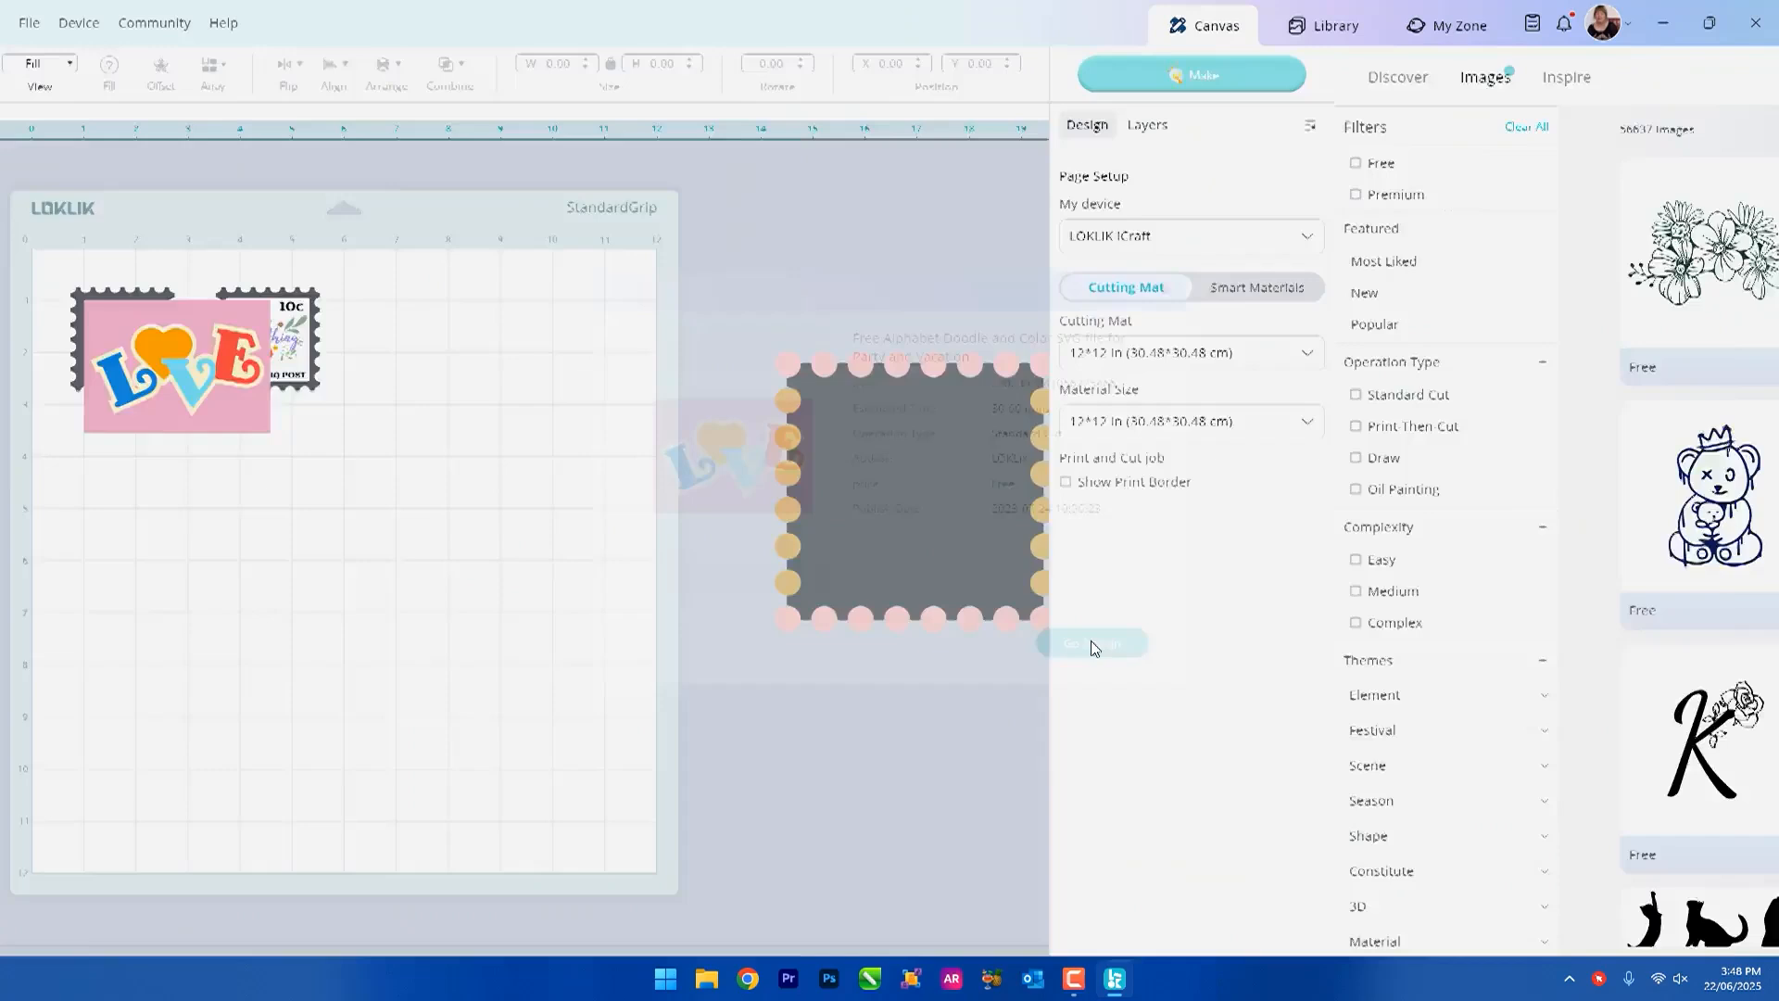
Move the LOVE design off the stamps, shrink it and place it on the empty first stamp.
drag(683, 367, 707, 582)
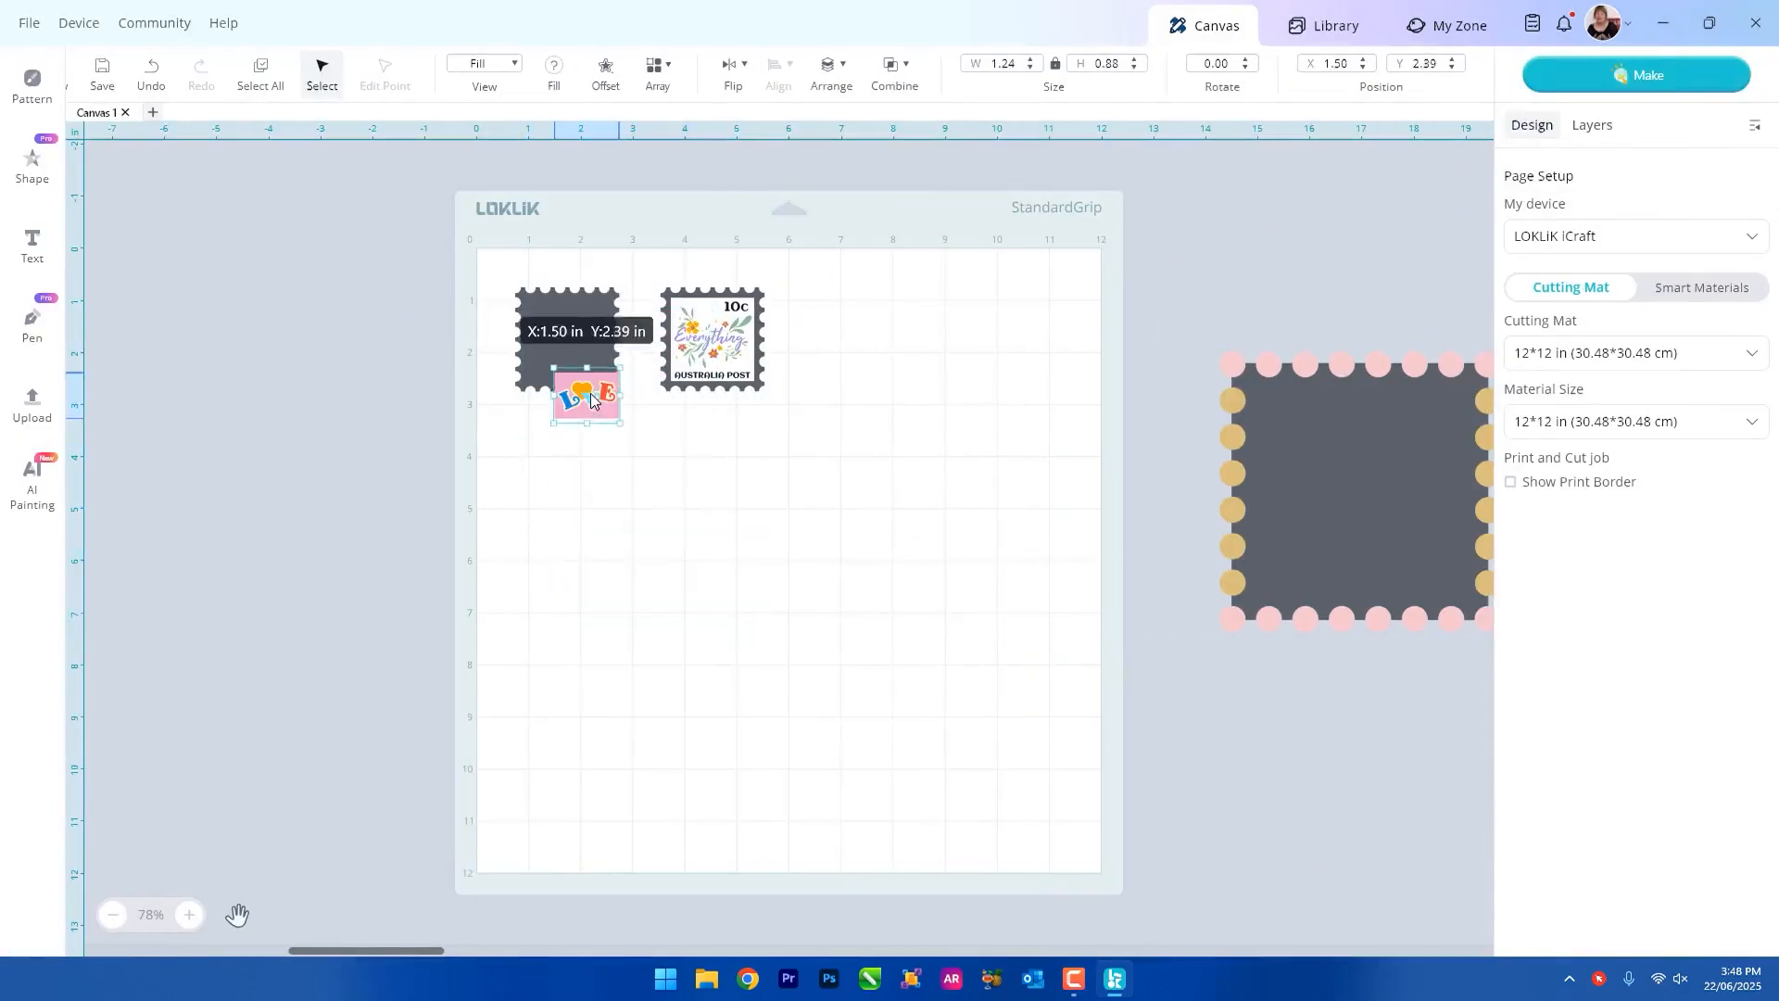
drag(593, 413, 575, 348)
scroll(576, 352, up, 5)
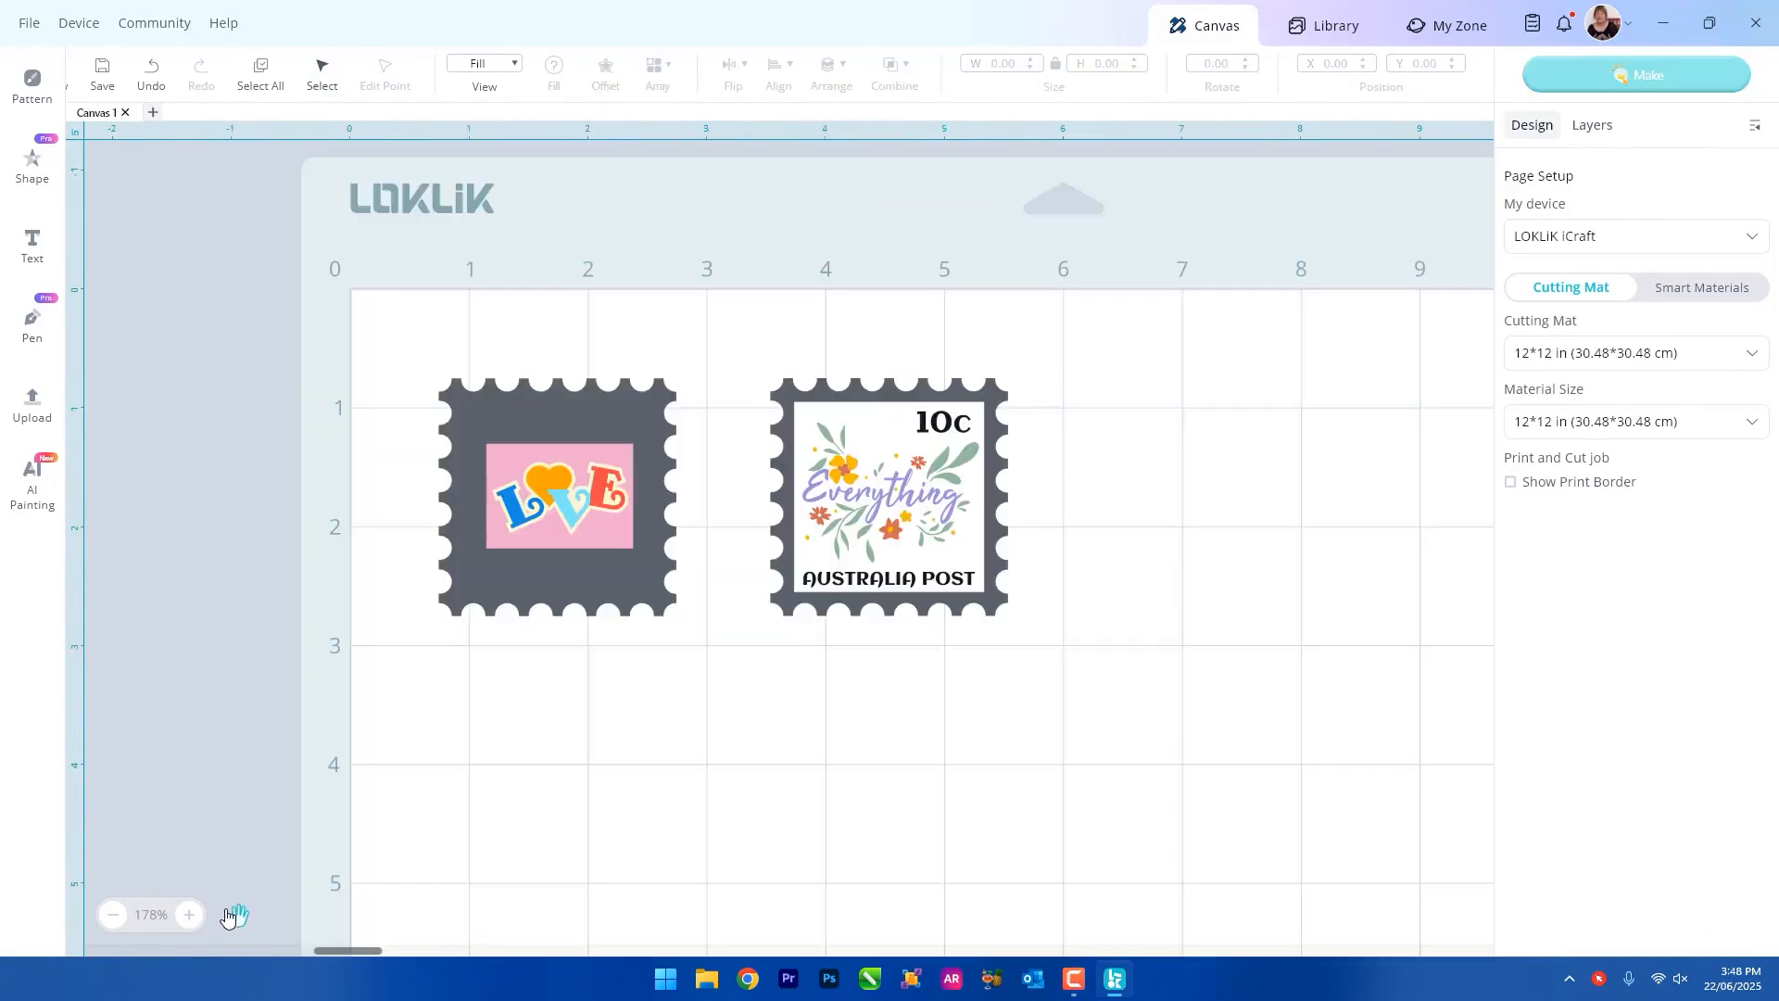
Copy the LOVE design at about 1.62 by 1.16 in and paste the duplicate below the second stamp.
right_click(619, 526)
click(738, 686)
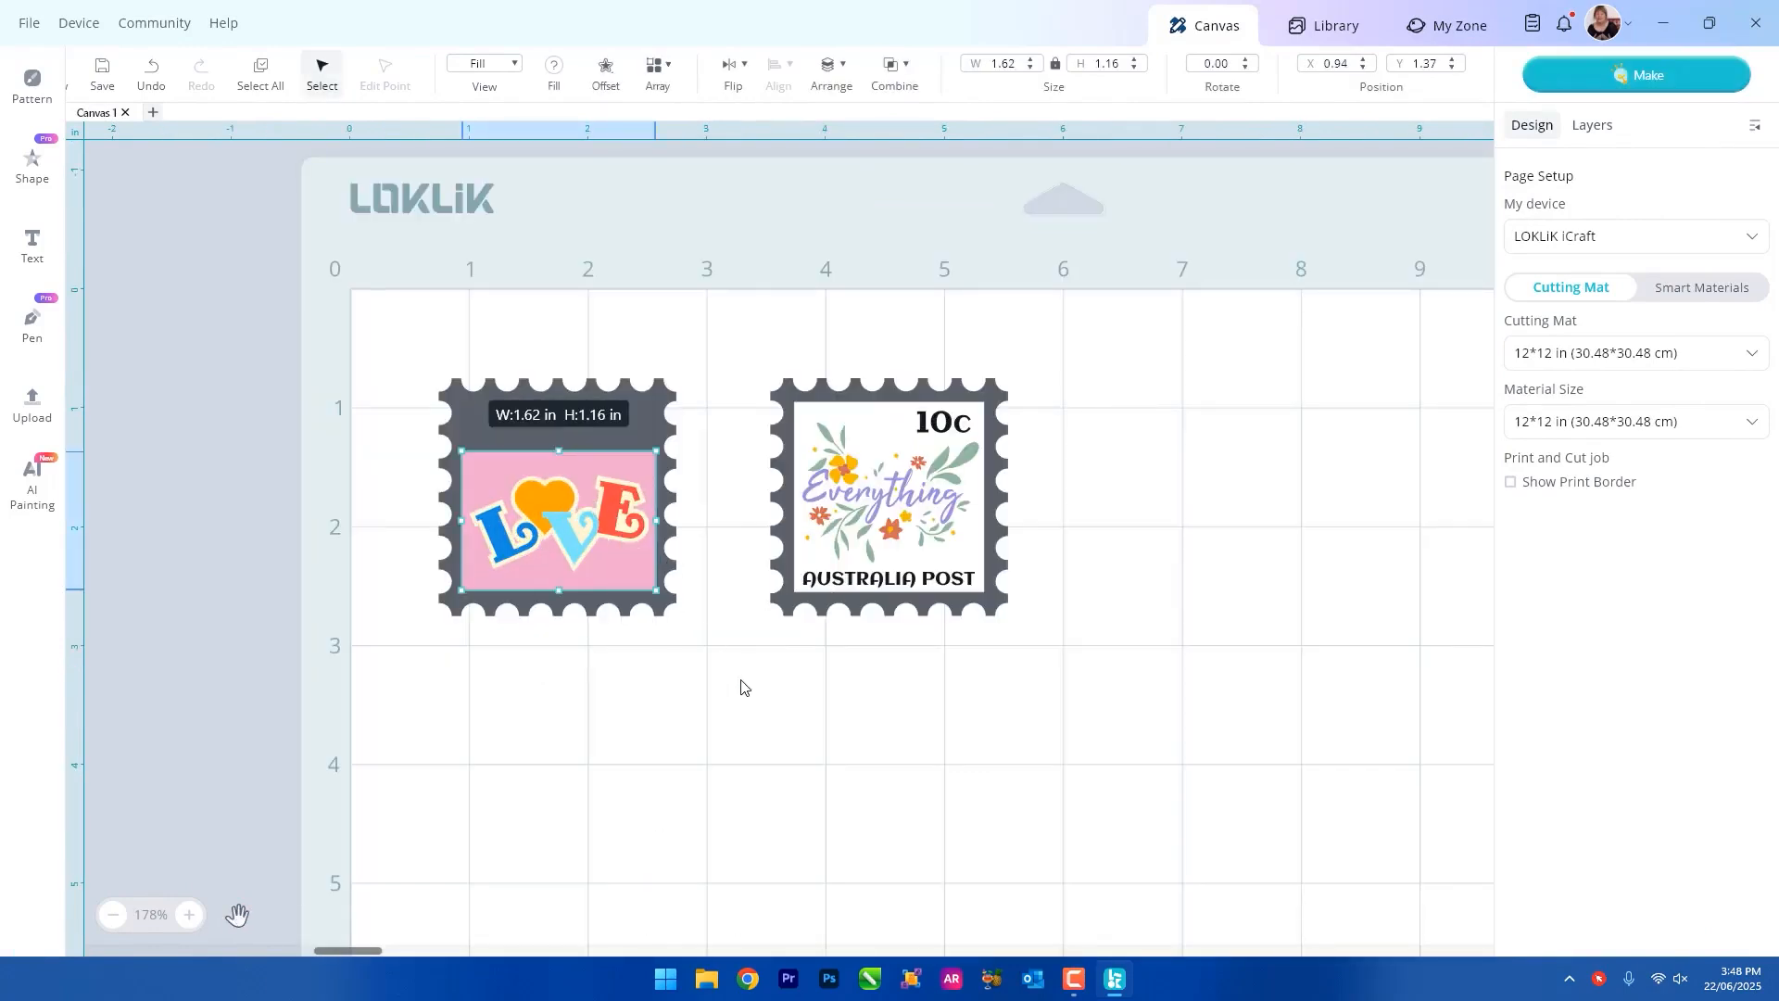
right_click(742, 684)
click(787, 315)
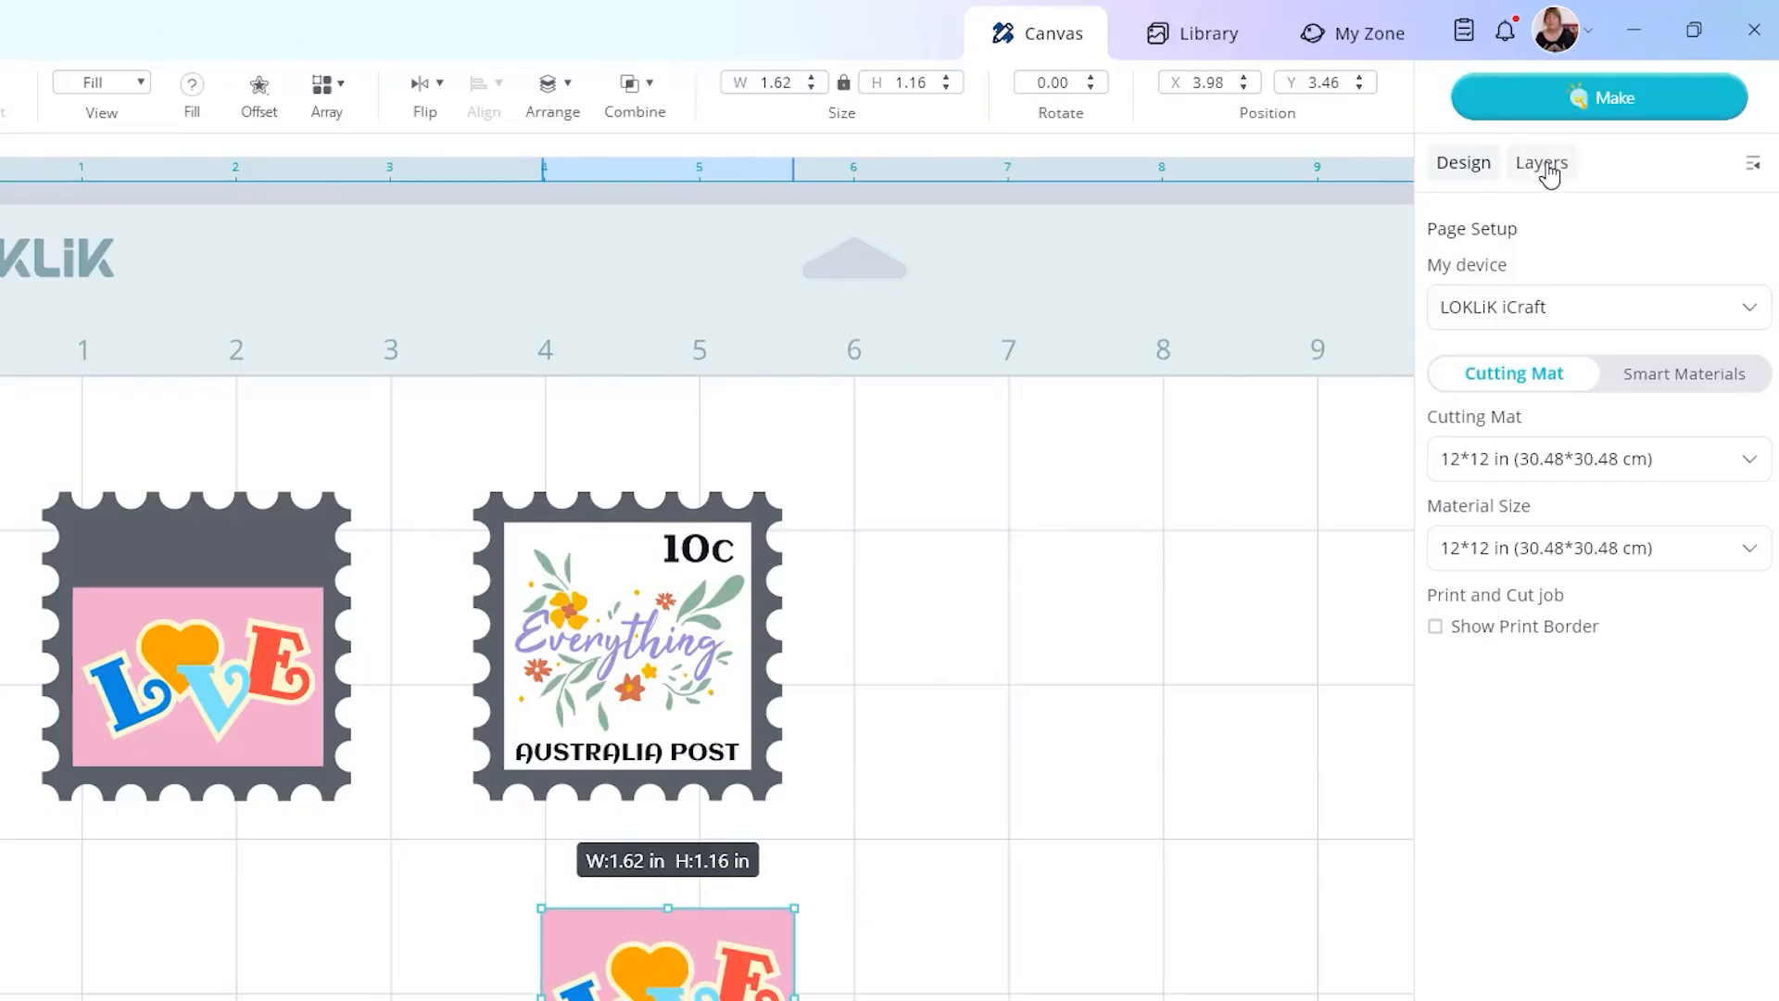
Hide the pink background layer of the first stamp's LOVE design and place a white inner square with $1.20 and AUSTRALIA POST text.
click(1545, 167)
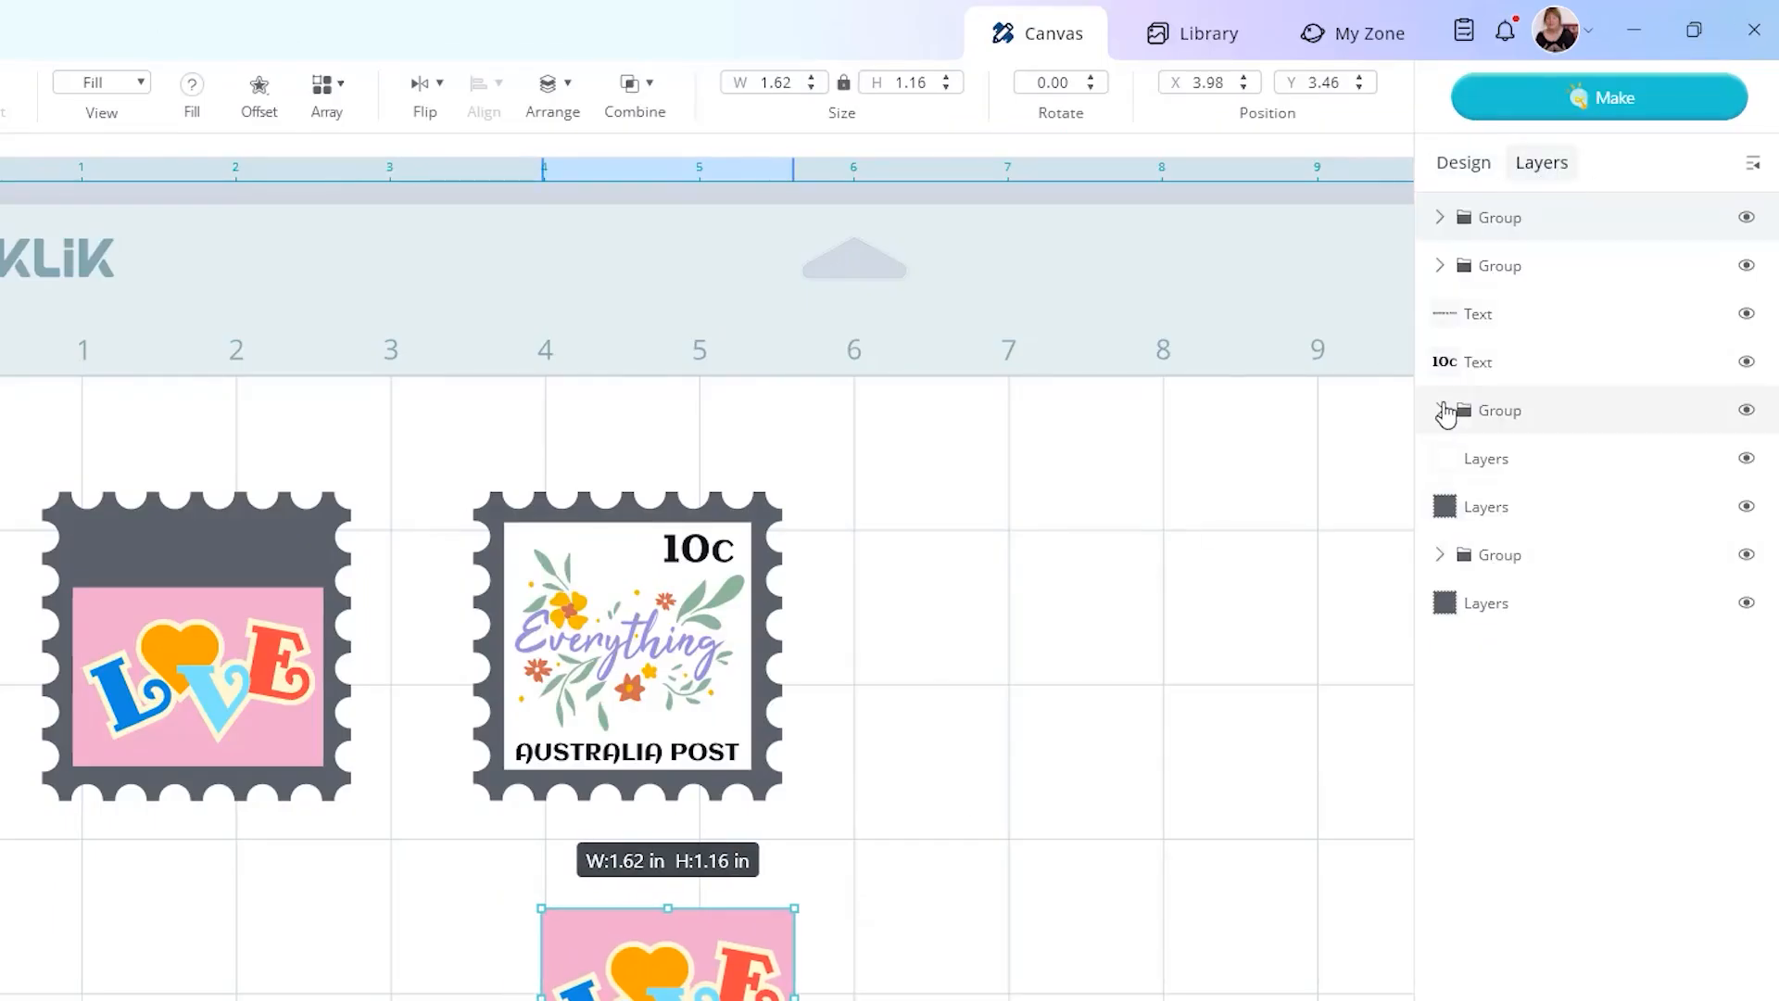
click(1441, 410)
click(1442, 266)
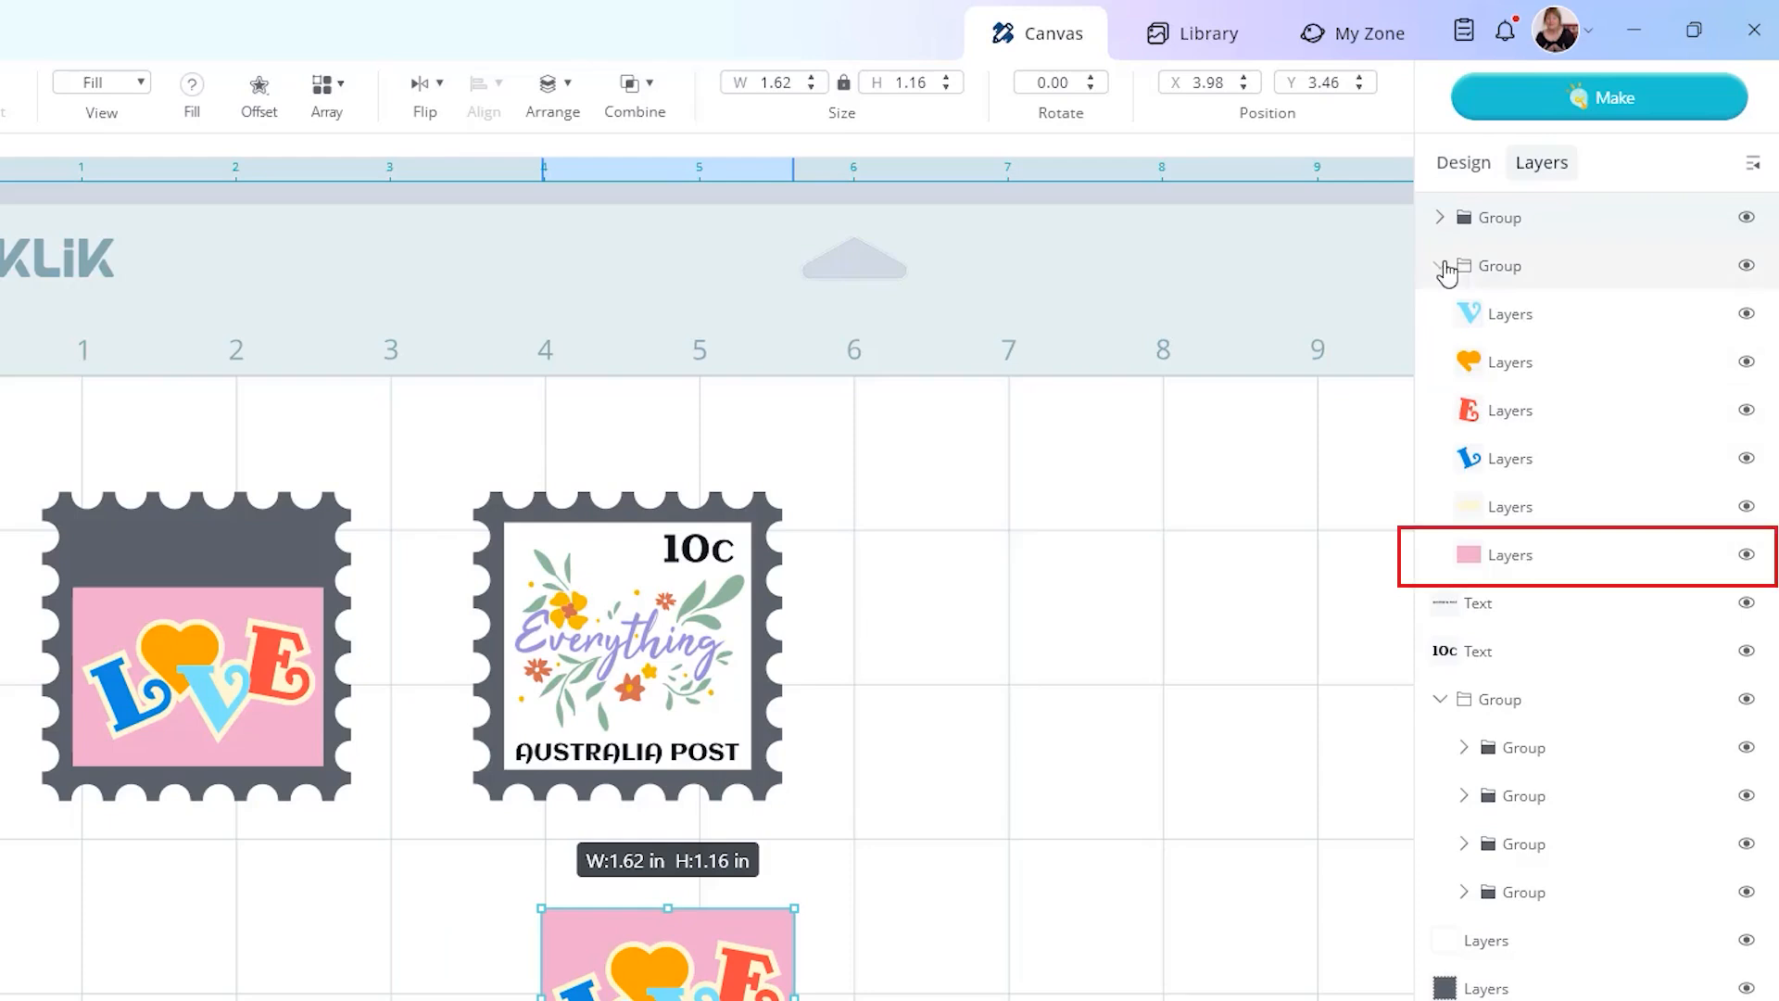
click(1659, 555)
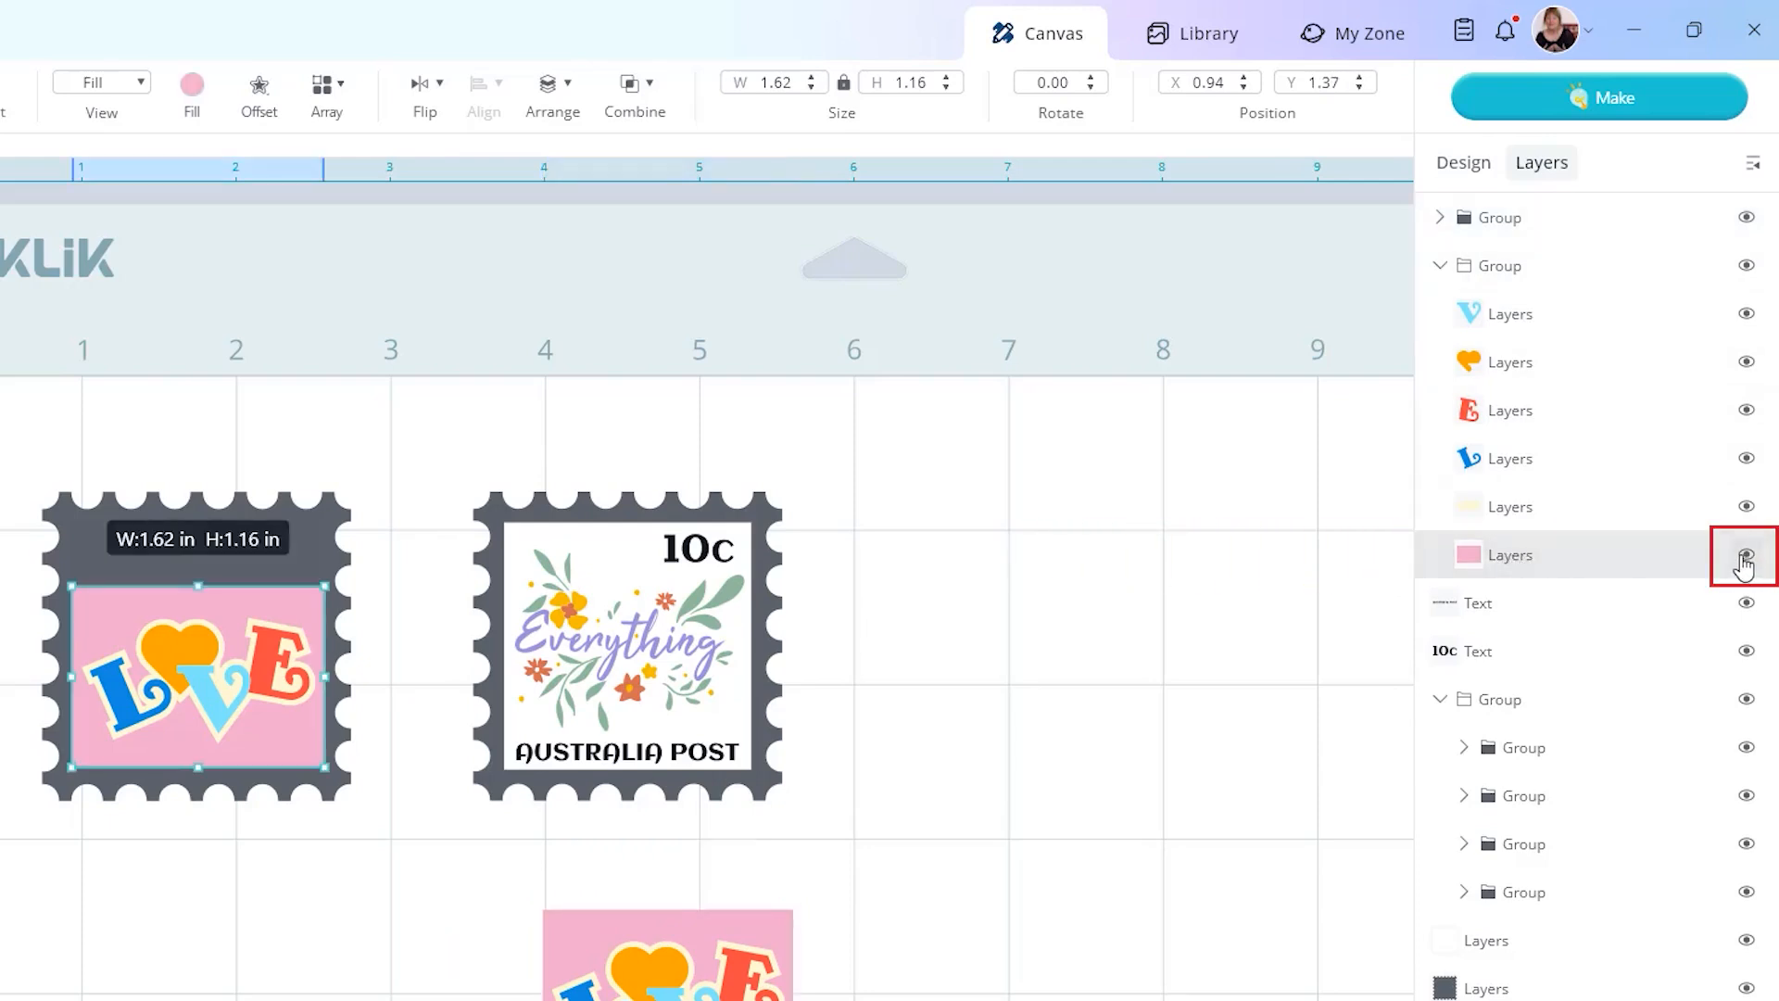
click(1745, 556)
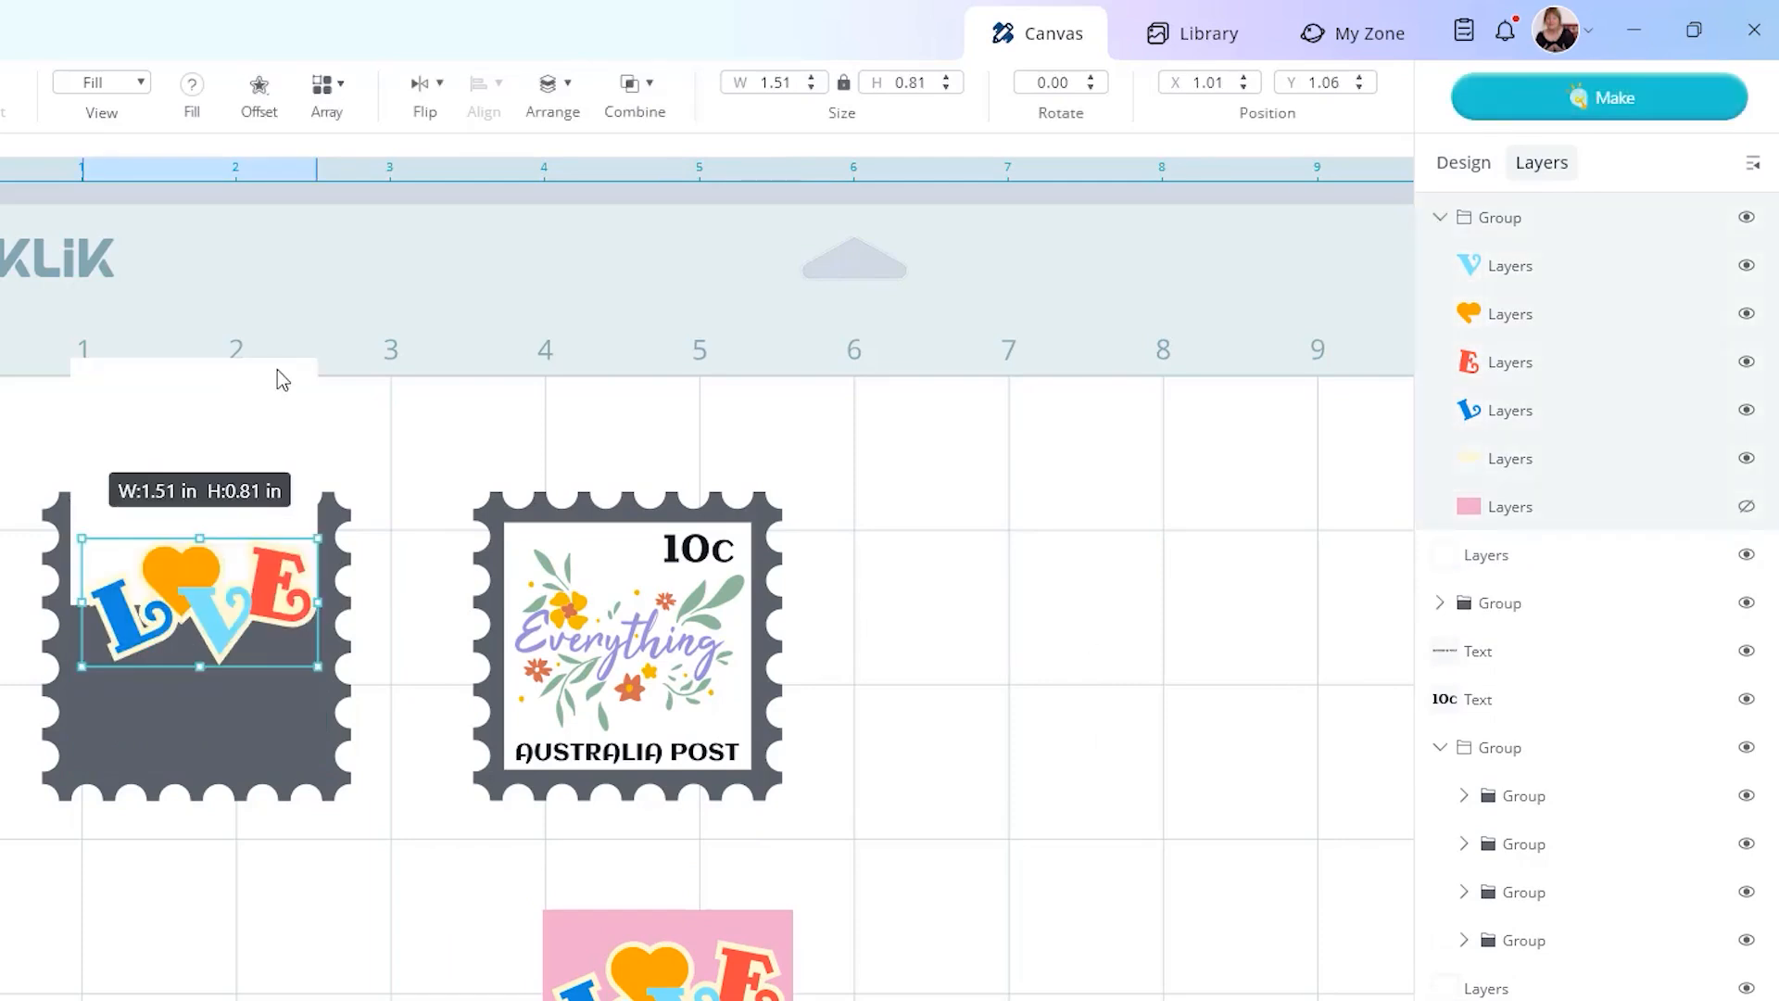
drag(277, 372, 288, 541)
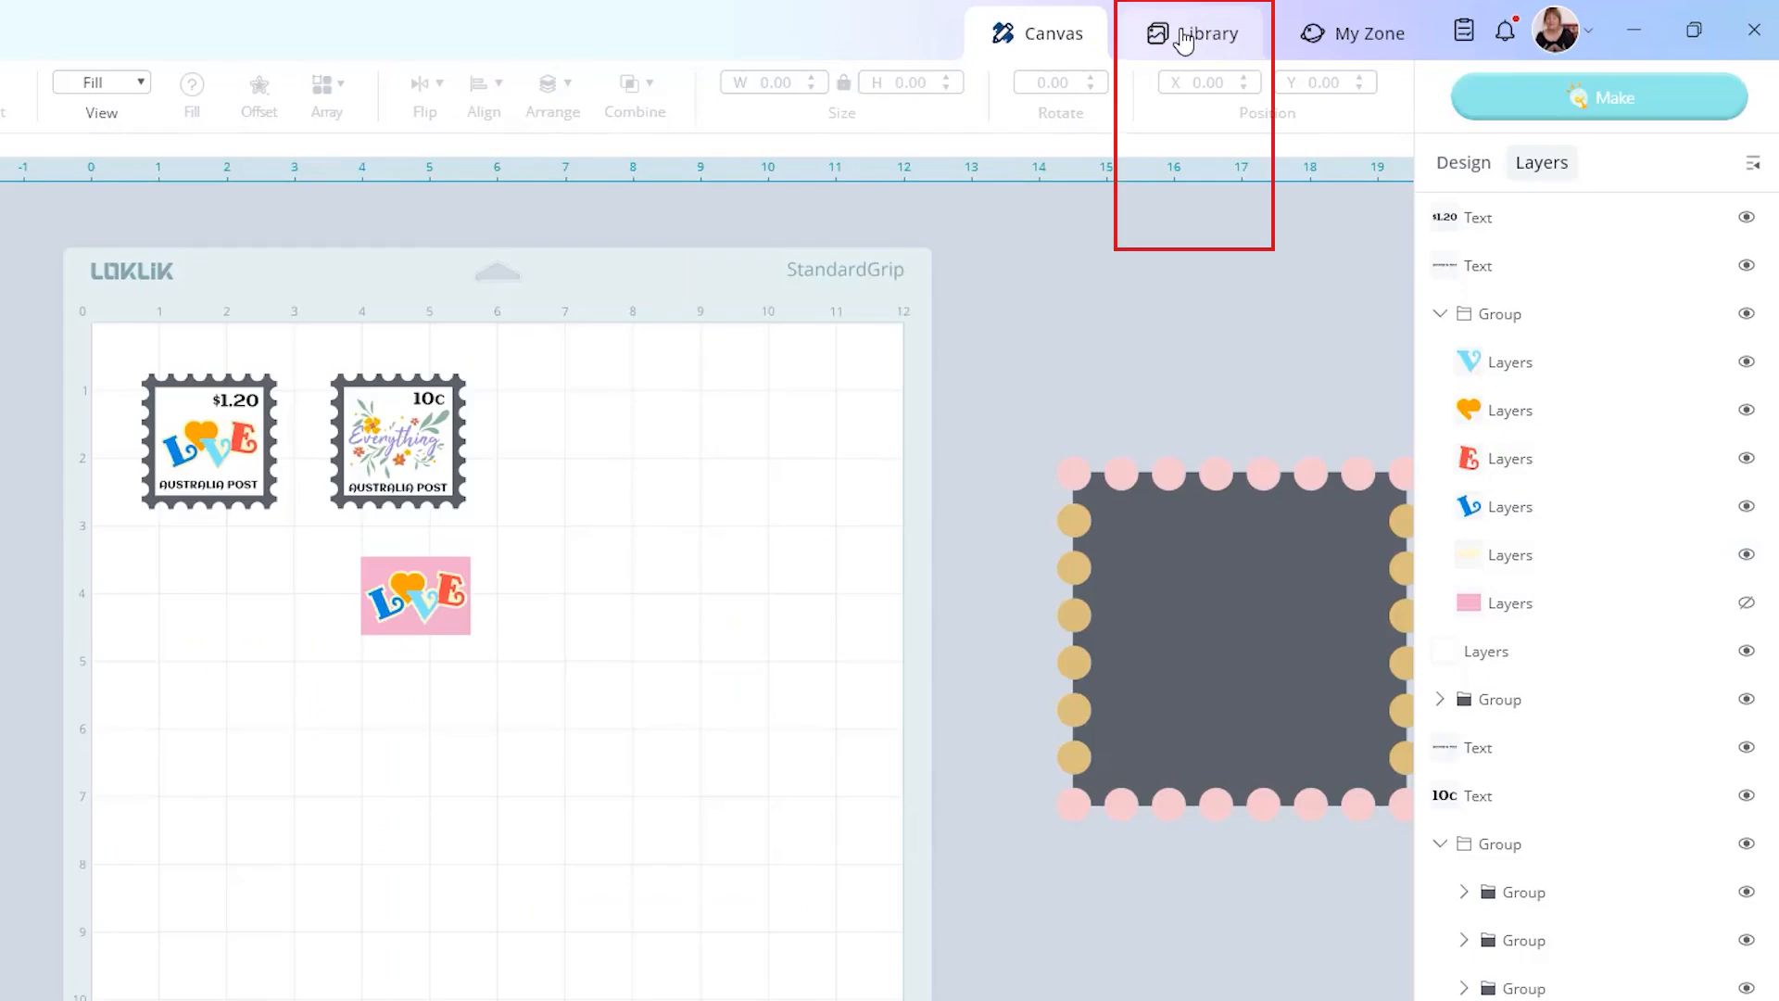
Add the HELLO SUMMER outline design from the library and place it on the mat below the first stamp.
click(1184, 41)
scroll(1334, 648, down, 1)
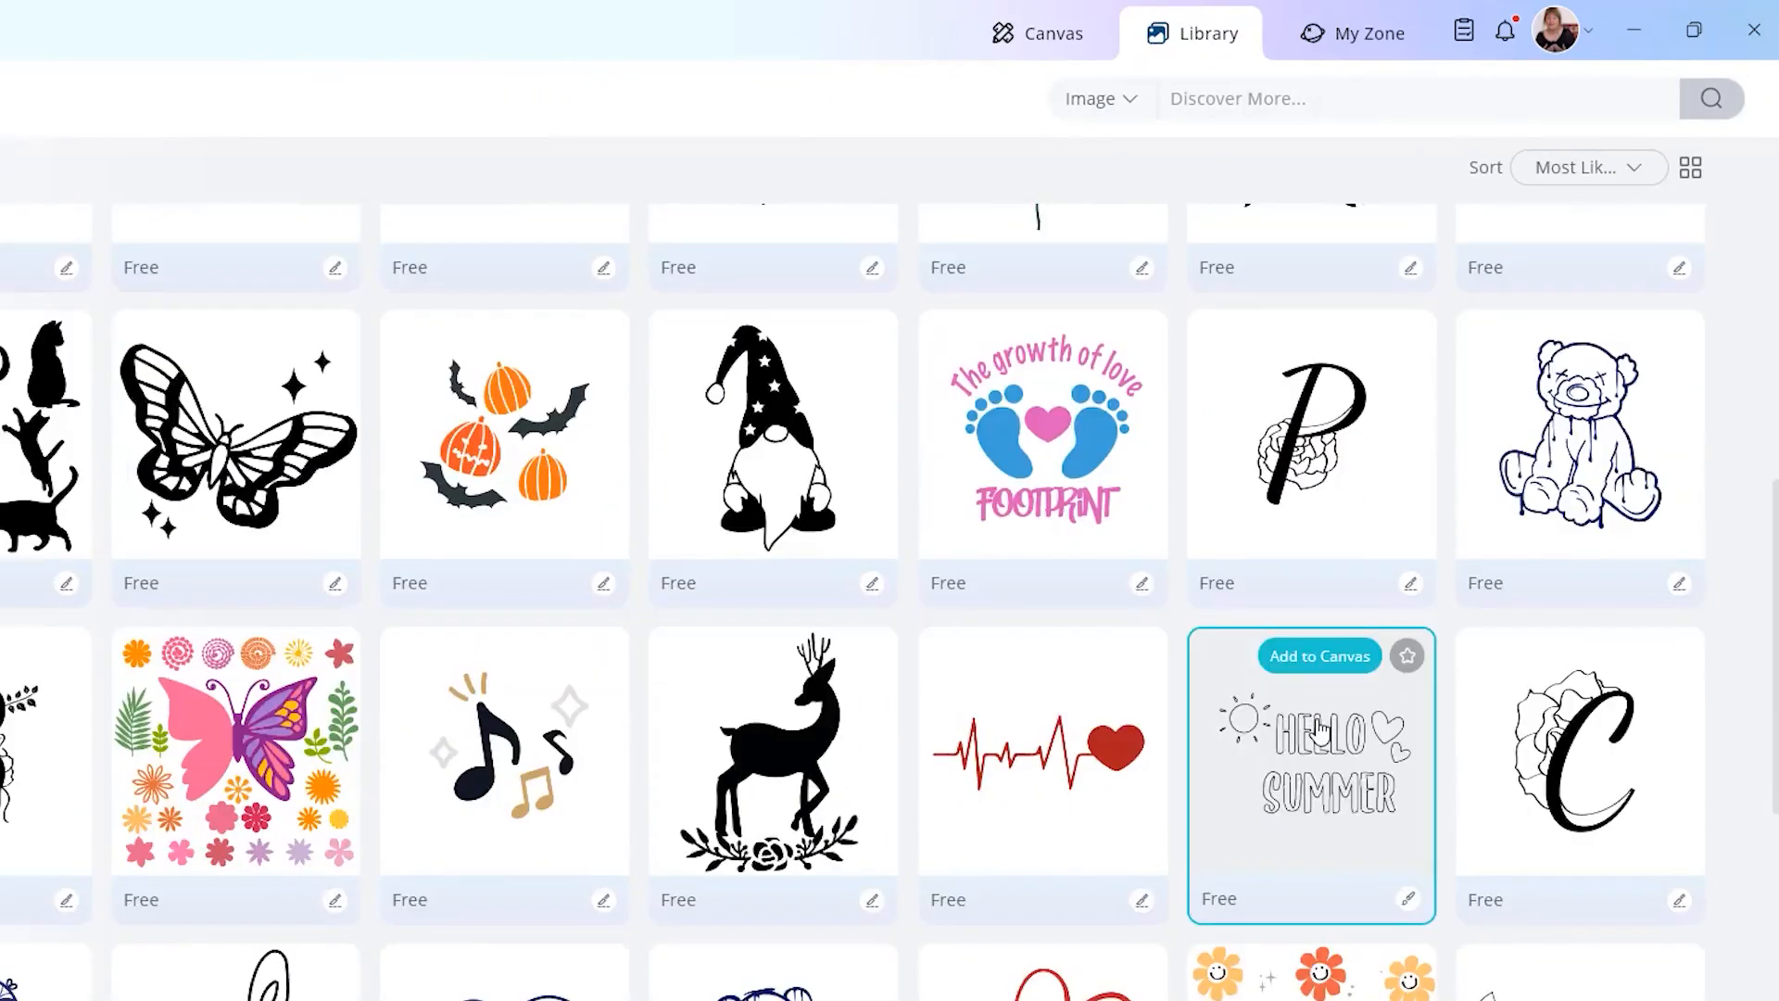
click(1320, 732)
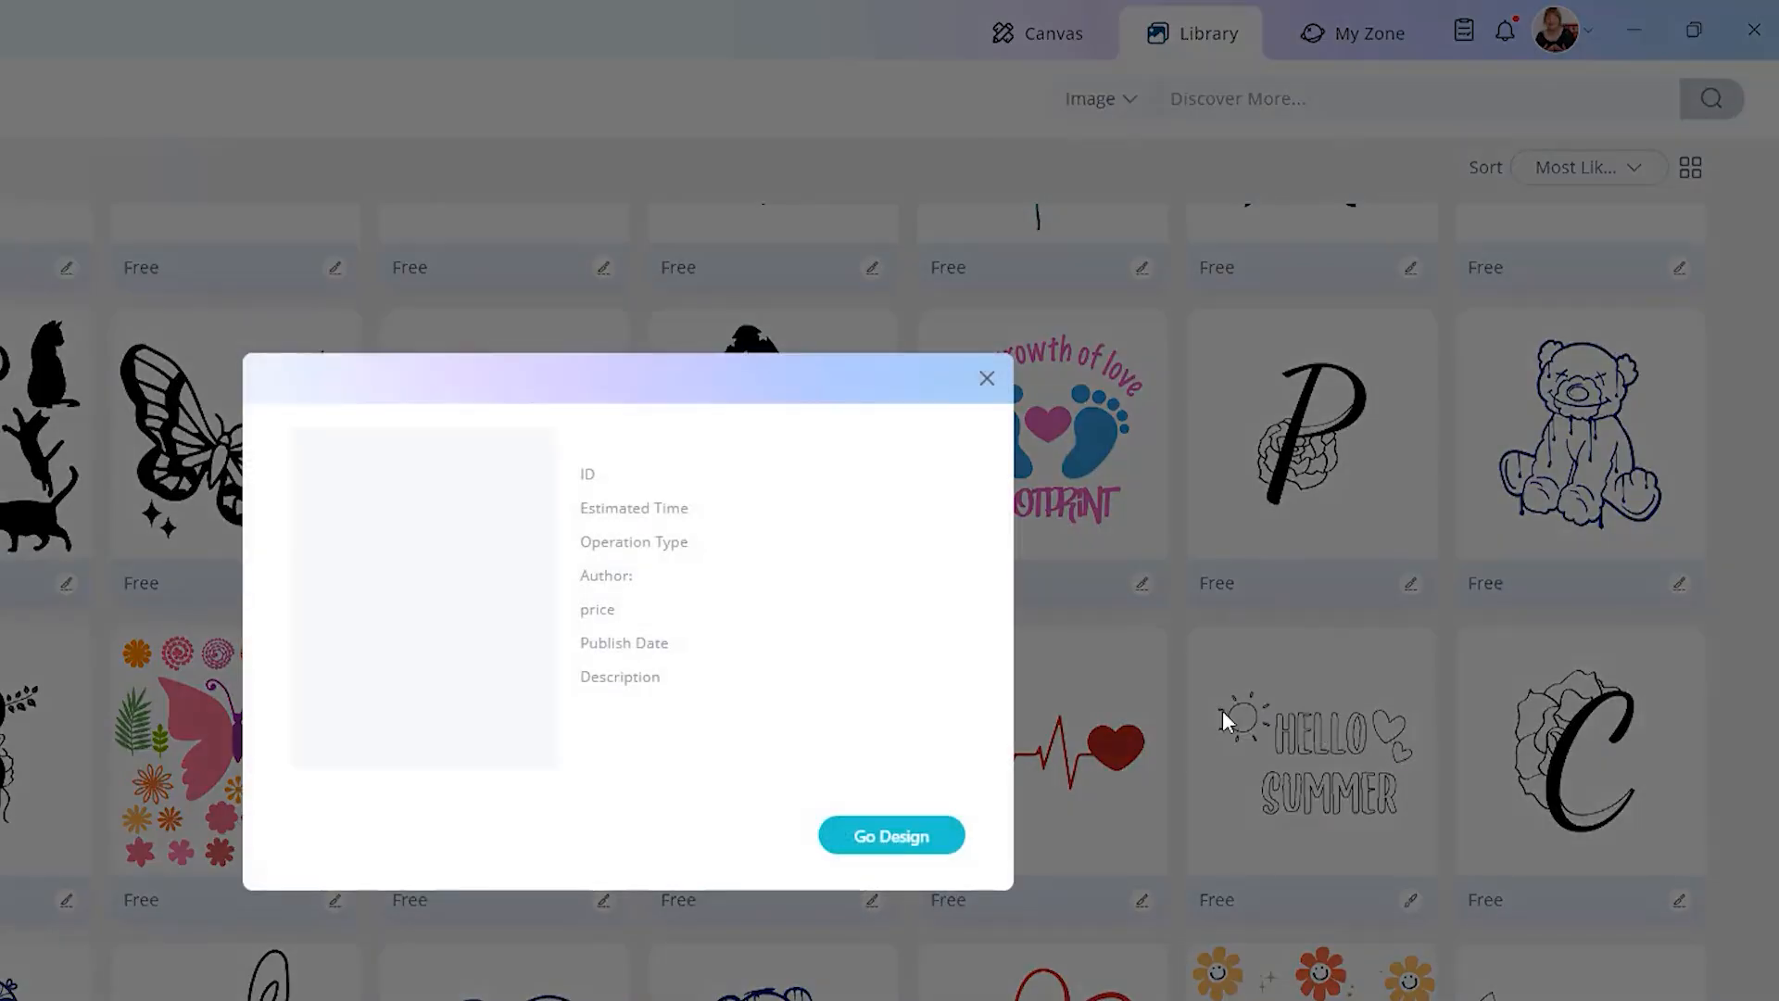
click(905, 837)
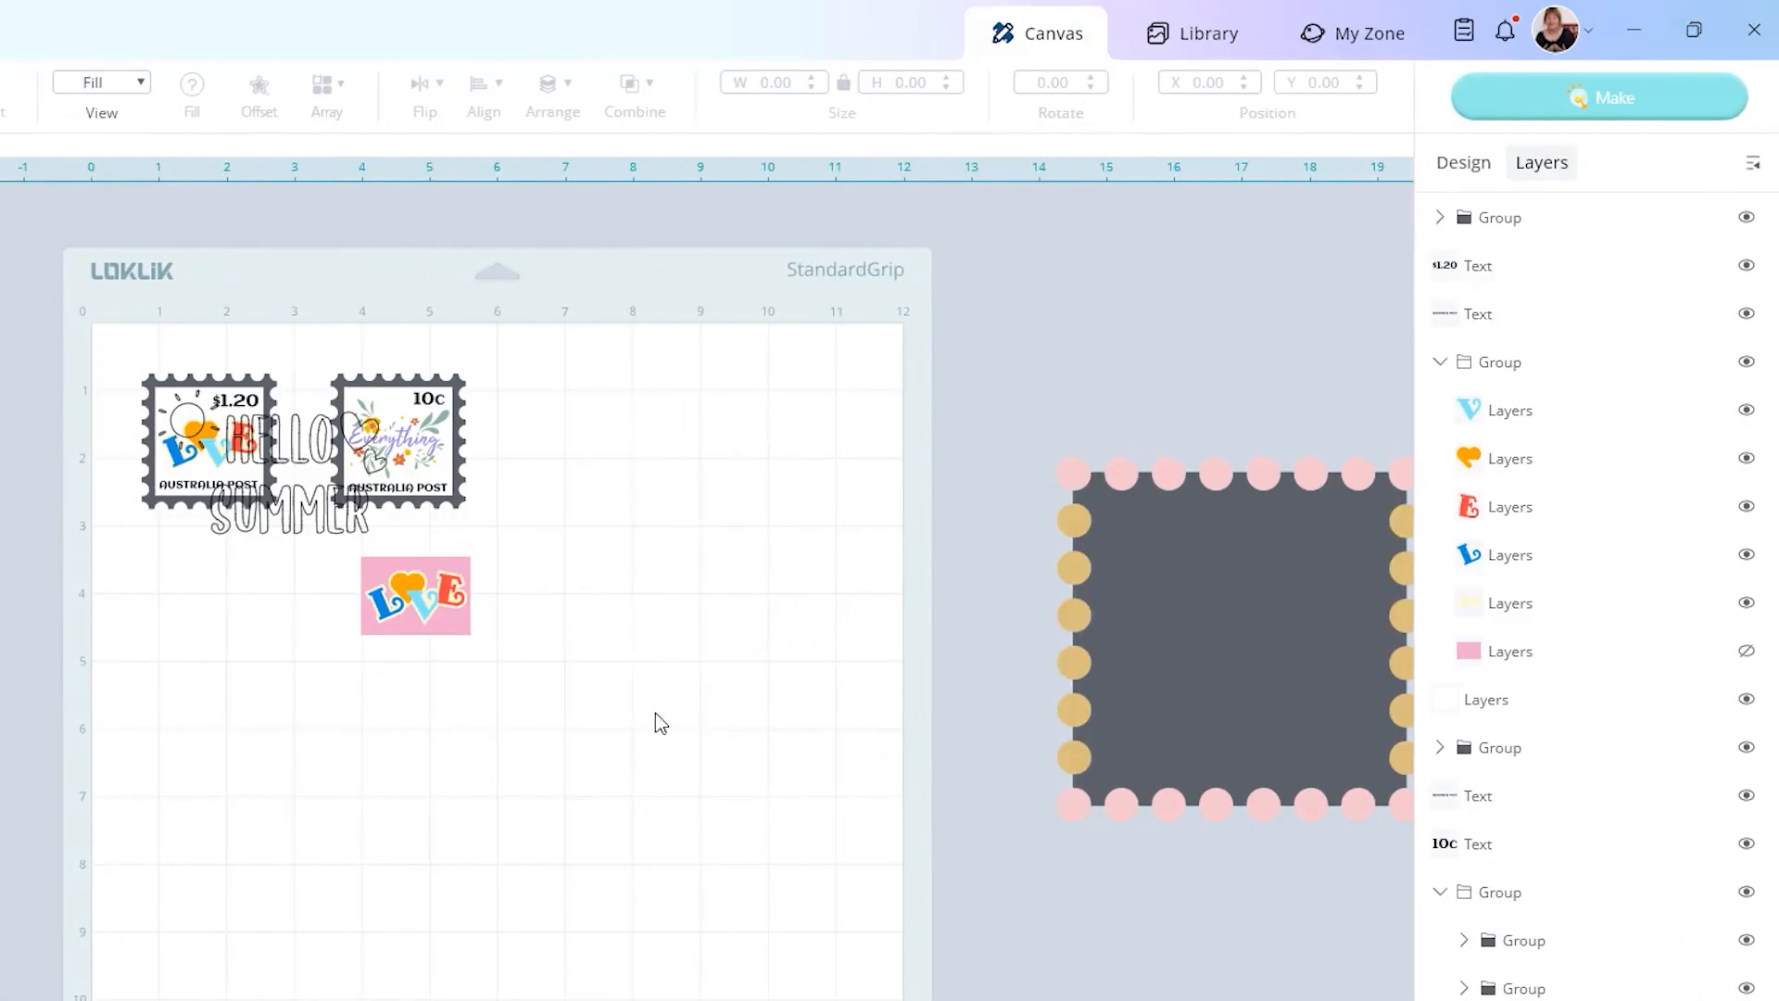
drag(306, 520, 262, 679)
Hide the letter and heart layers of the HELLO SUMMER group, keeping only the sun.
click(1439, 217)
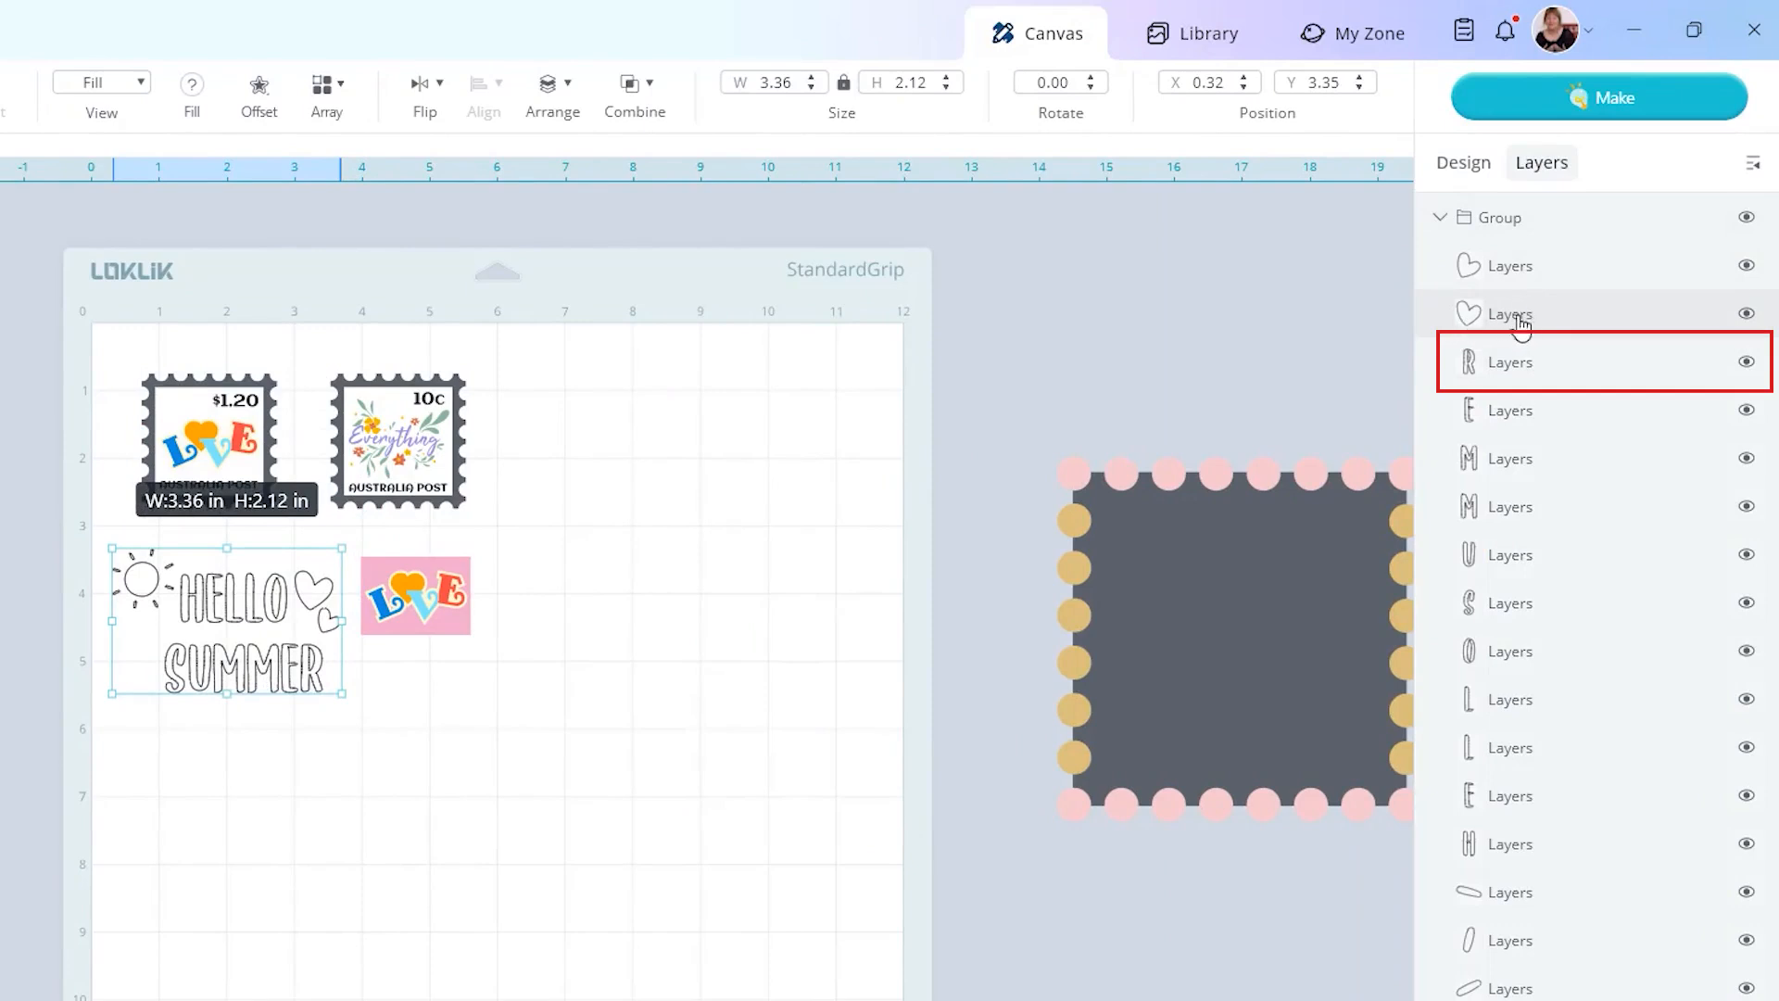
click(1746, 361)
click(1746, 410)
click(1746, 506)
click(1745, 554)
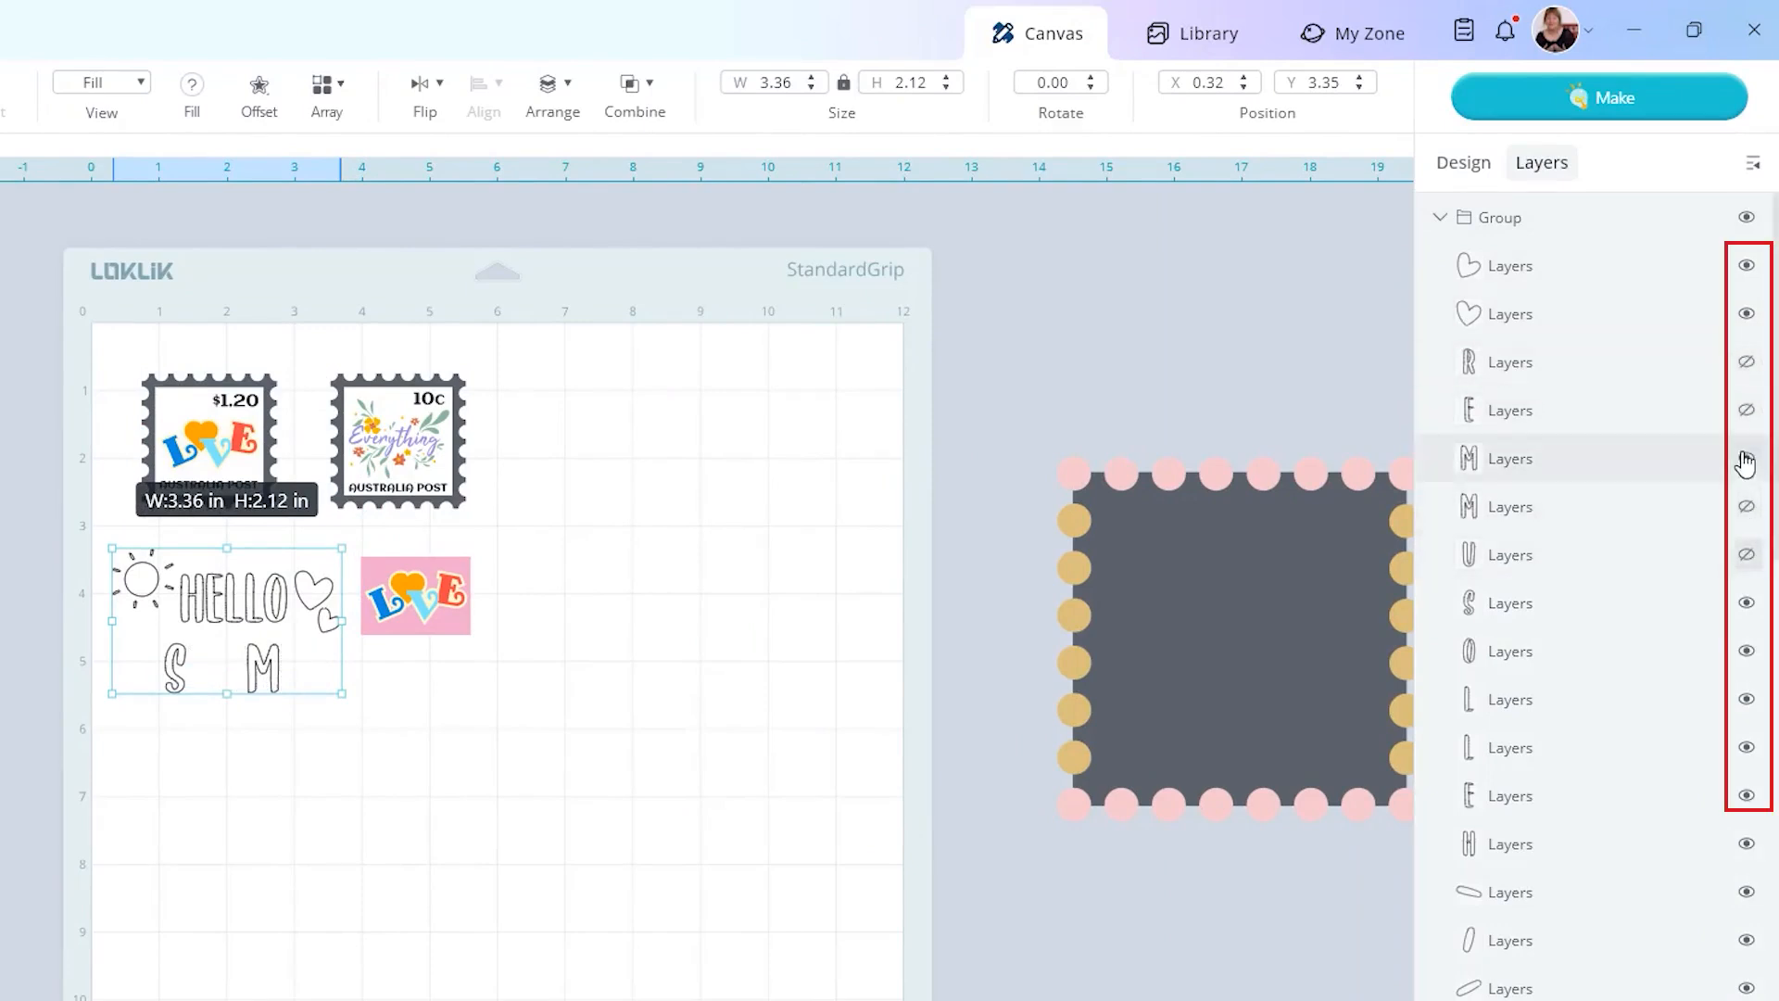
click(1743, 458)
click(1745, 602)
click(1746, 651)
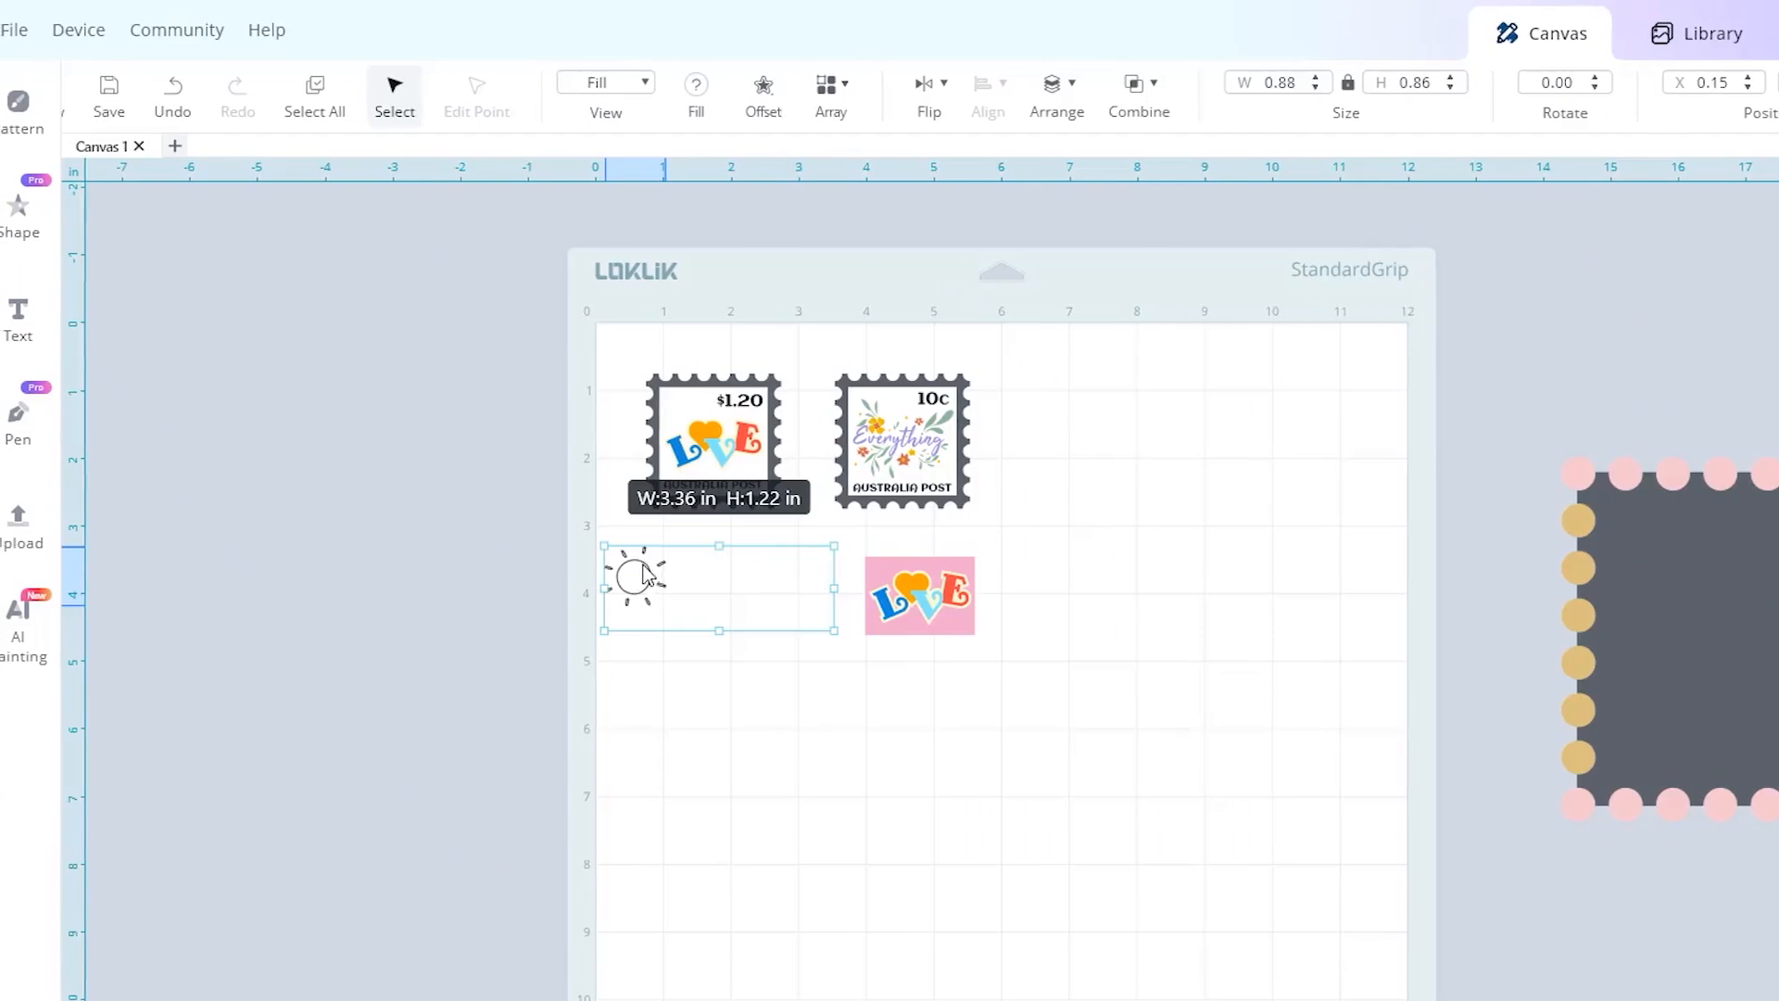
Shrink the sun to about 0.43 by 0.42 in and place it in the first stamp's upper-left corner.
drag(657, 610, 704, 410)
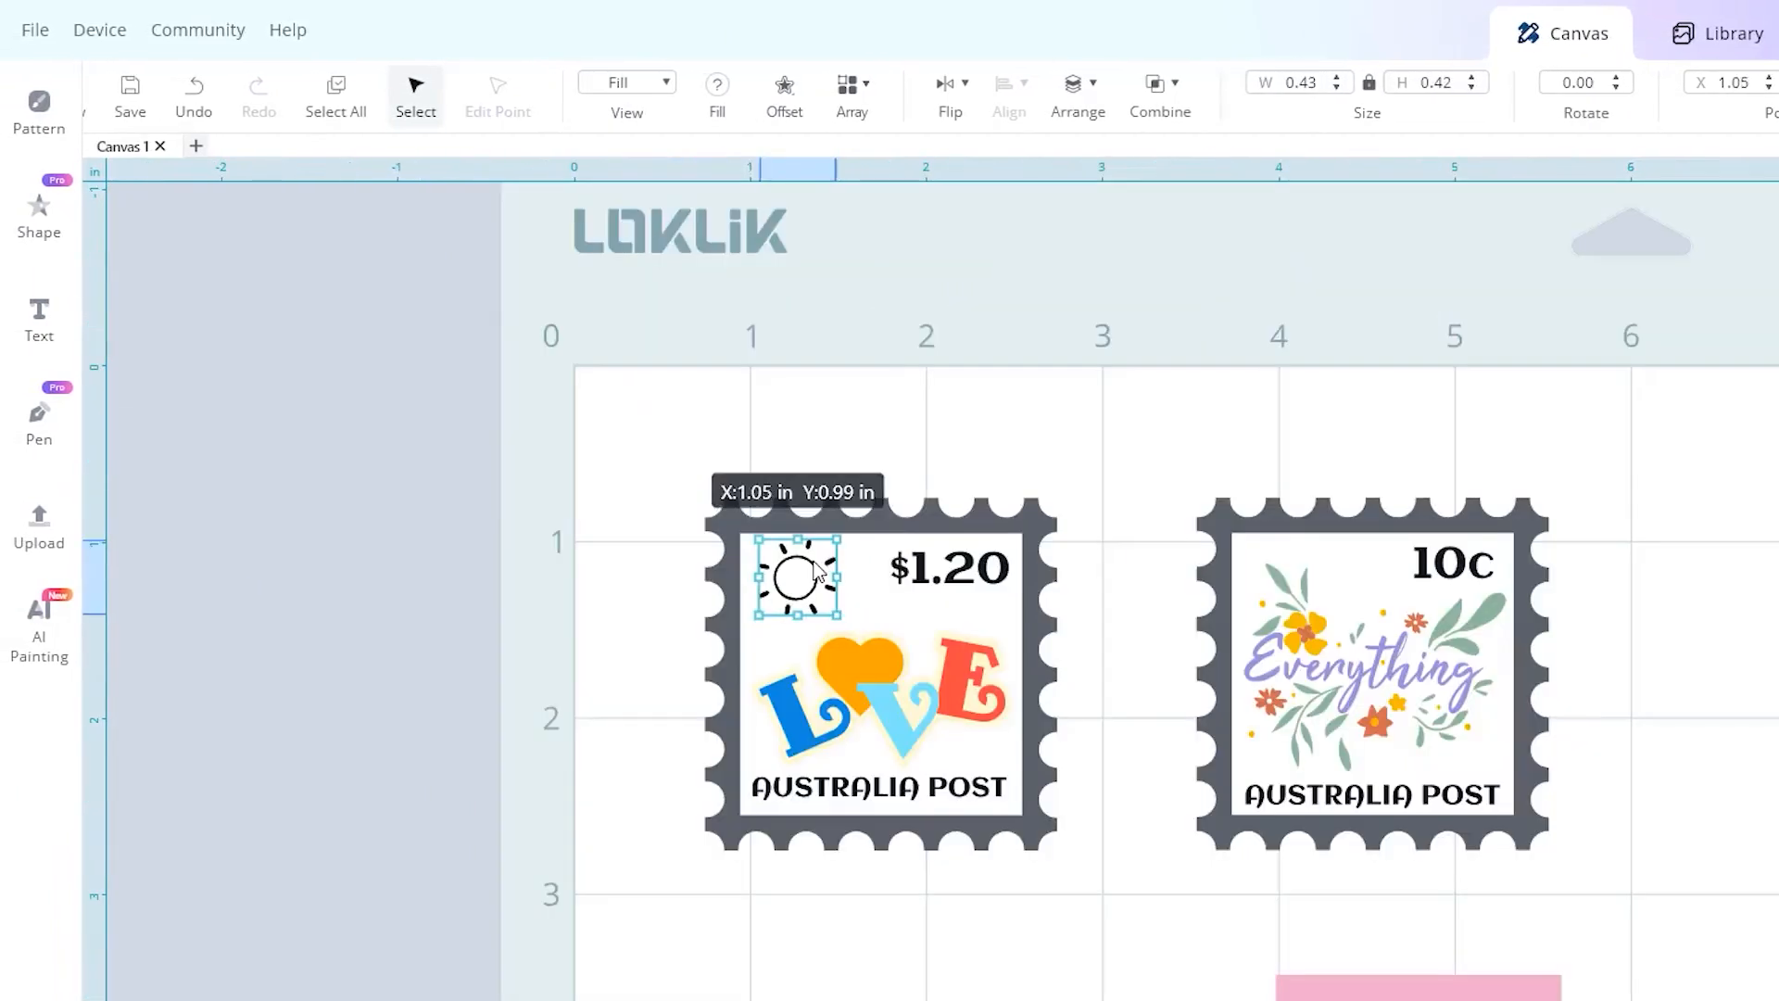
drag(808, 567, 804, 574)
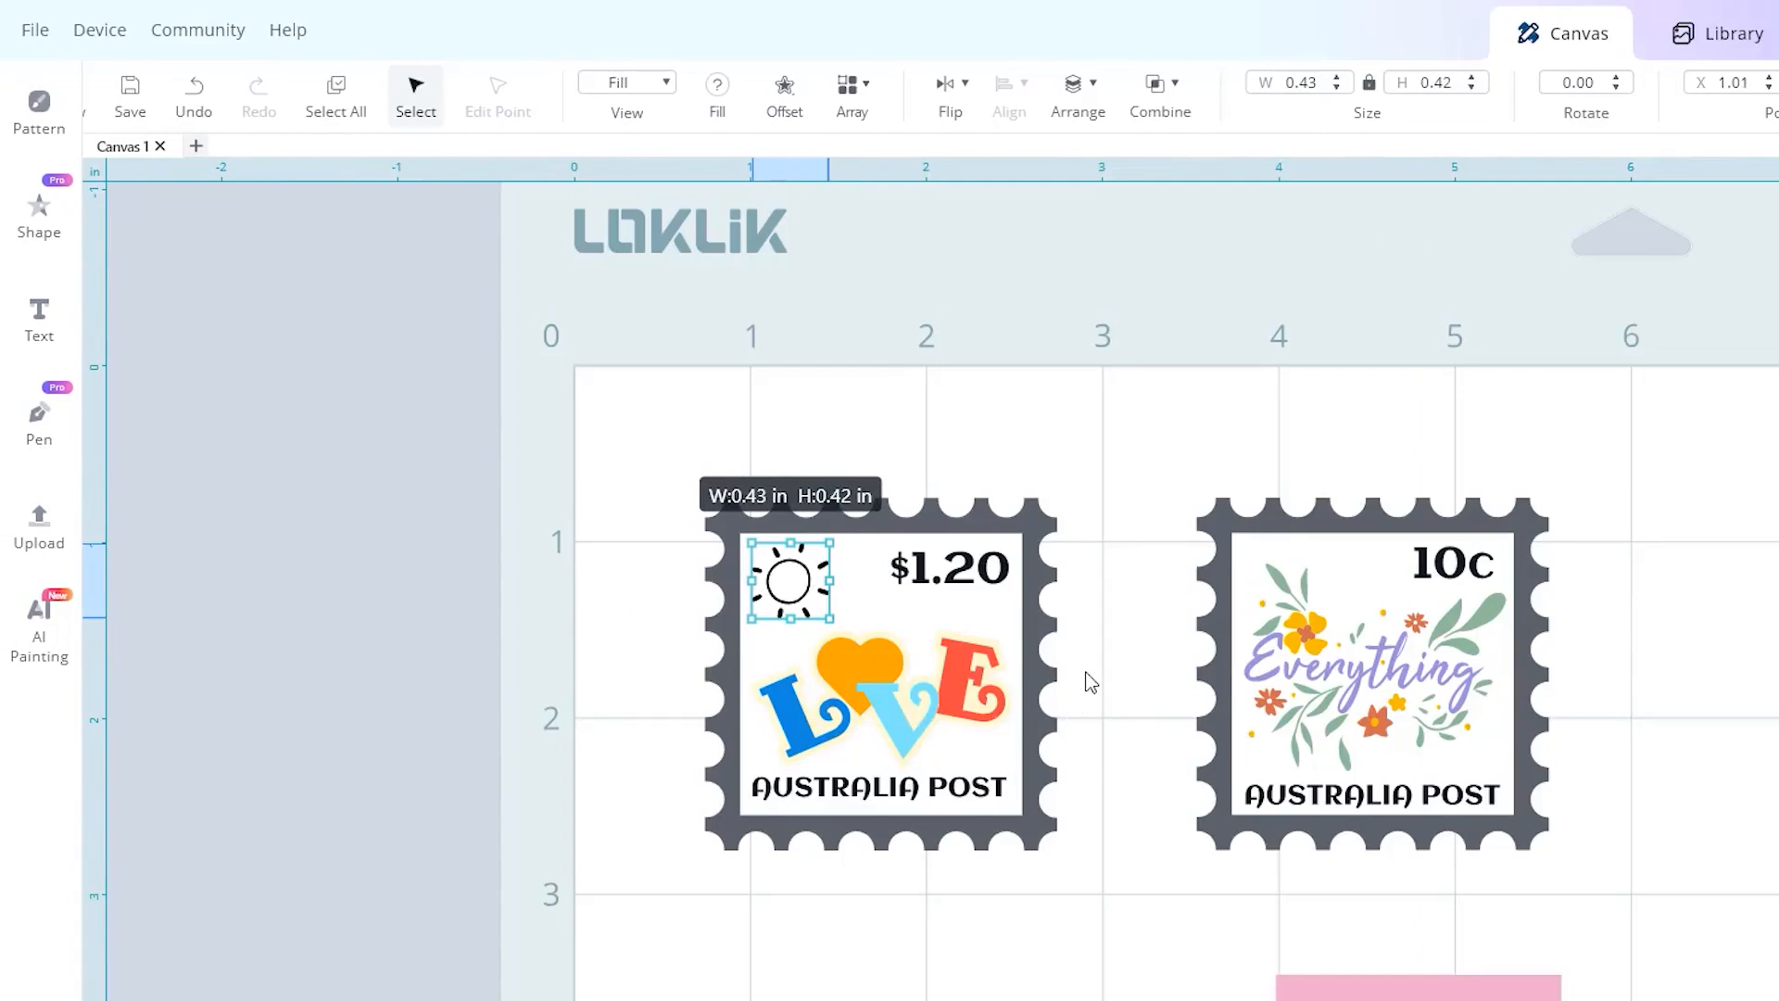
click(881, 722)
Duplicate the complete $1.20 LOVE stamp and place the copy directly below the original.
drag(441, 347, 737, 652)
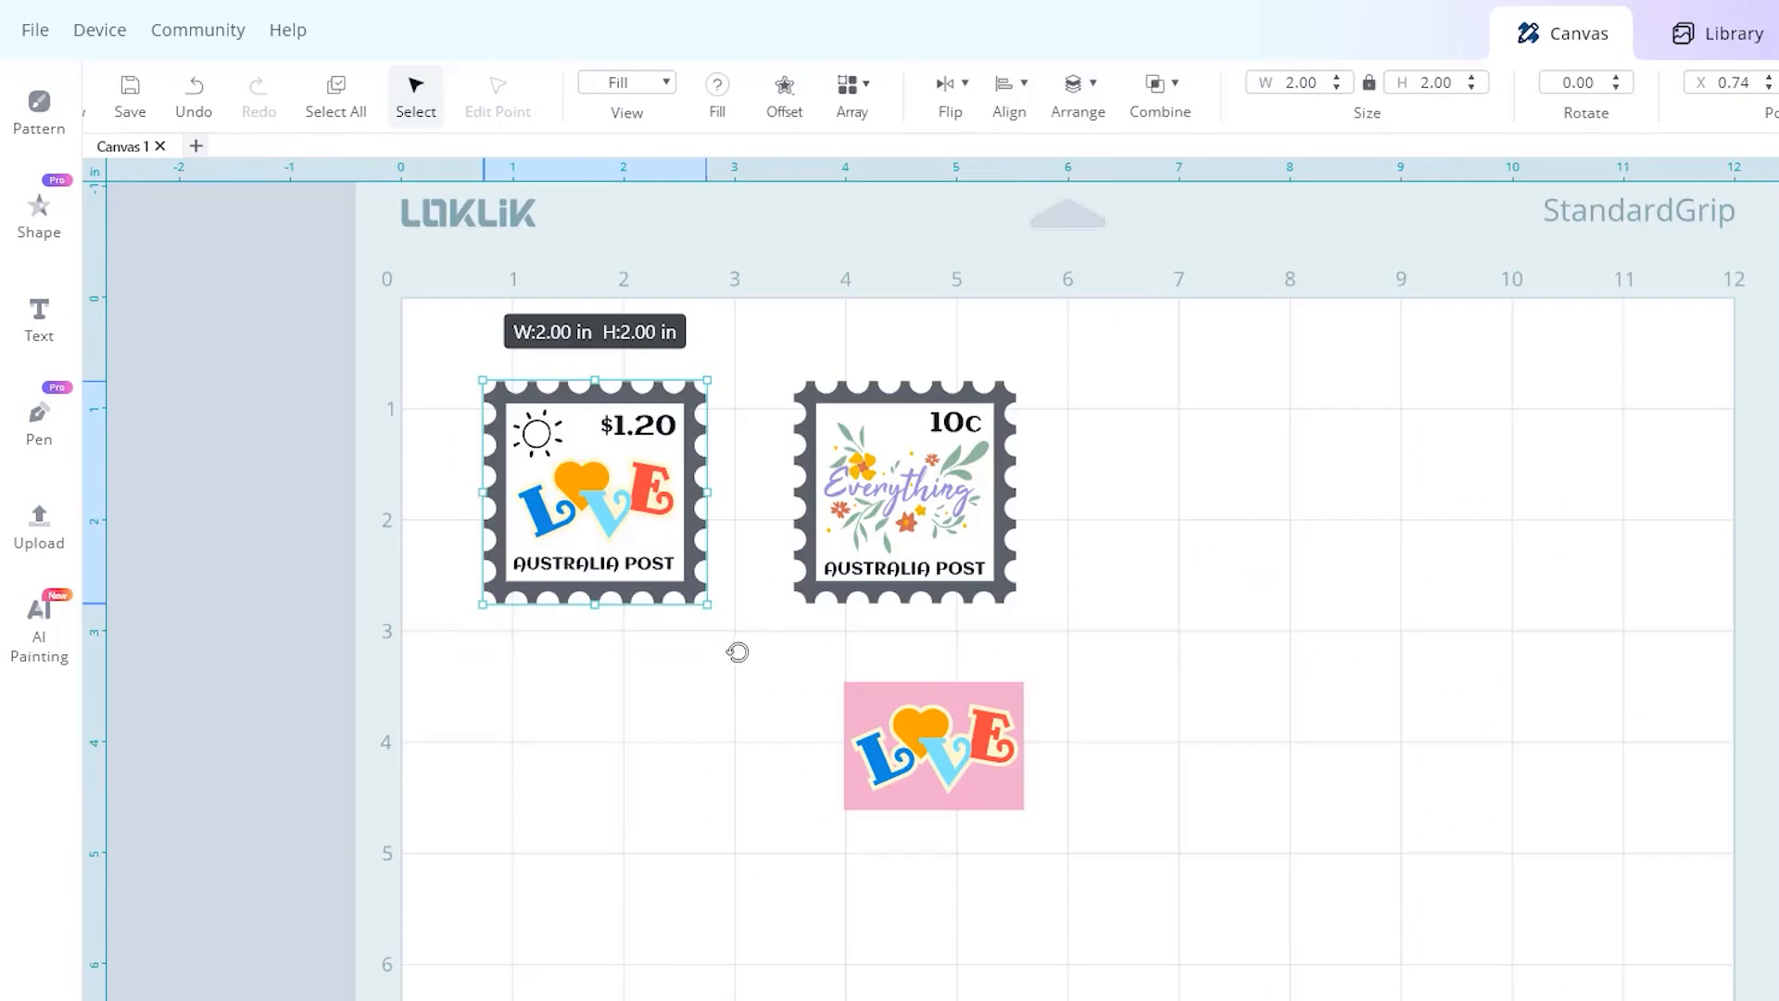
key(ctrl+v)
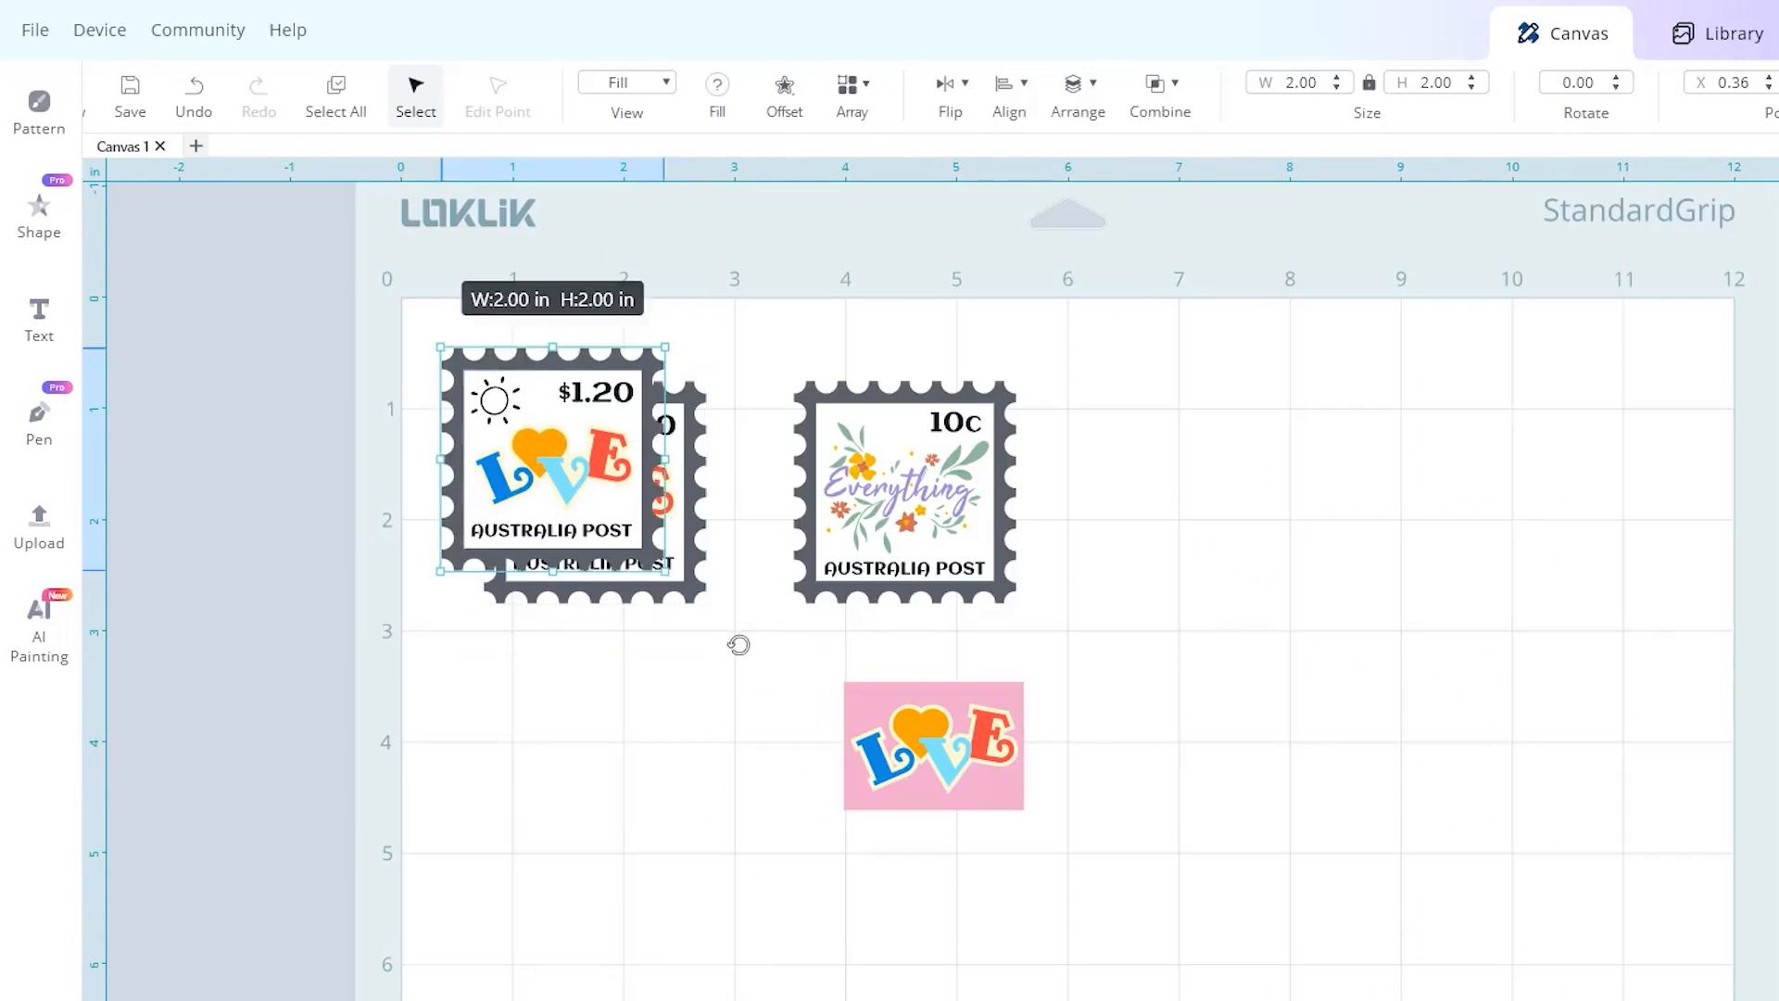
drag(621, 372, 667, 683)
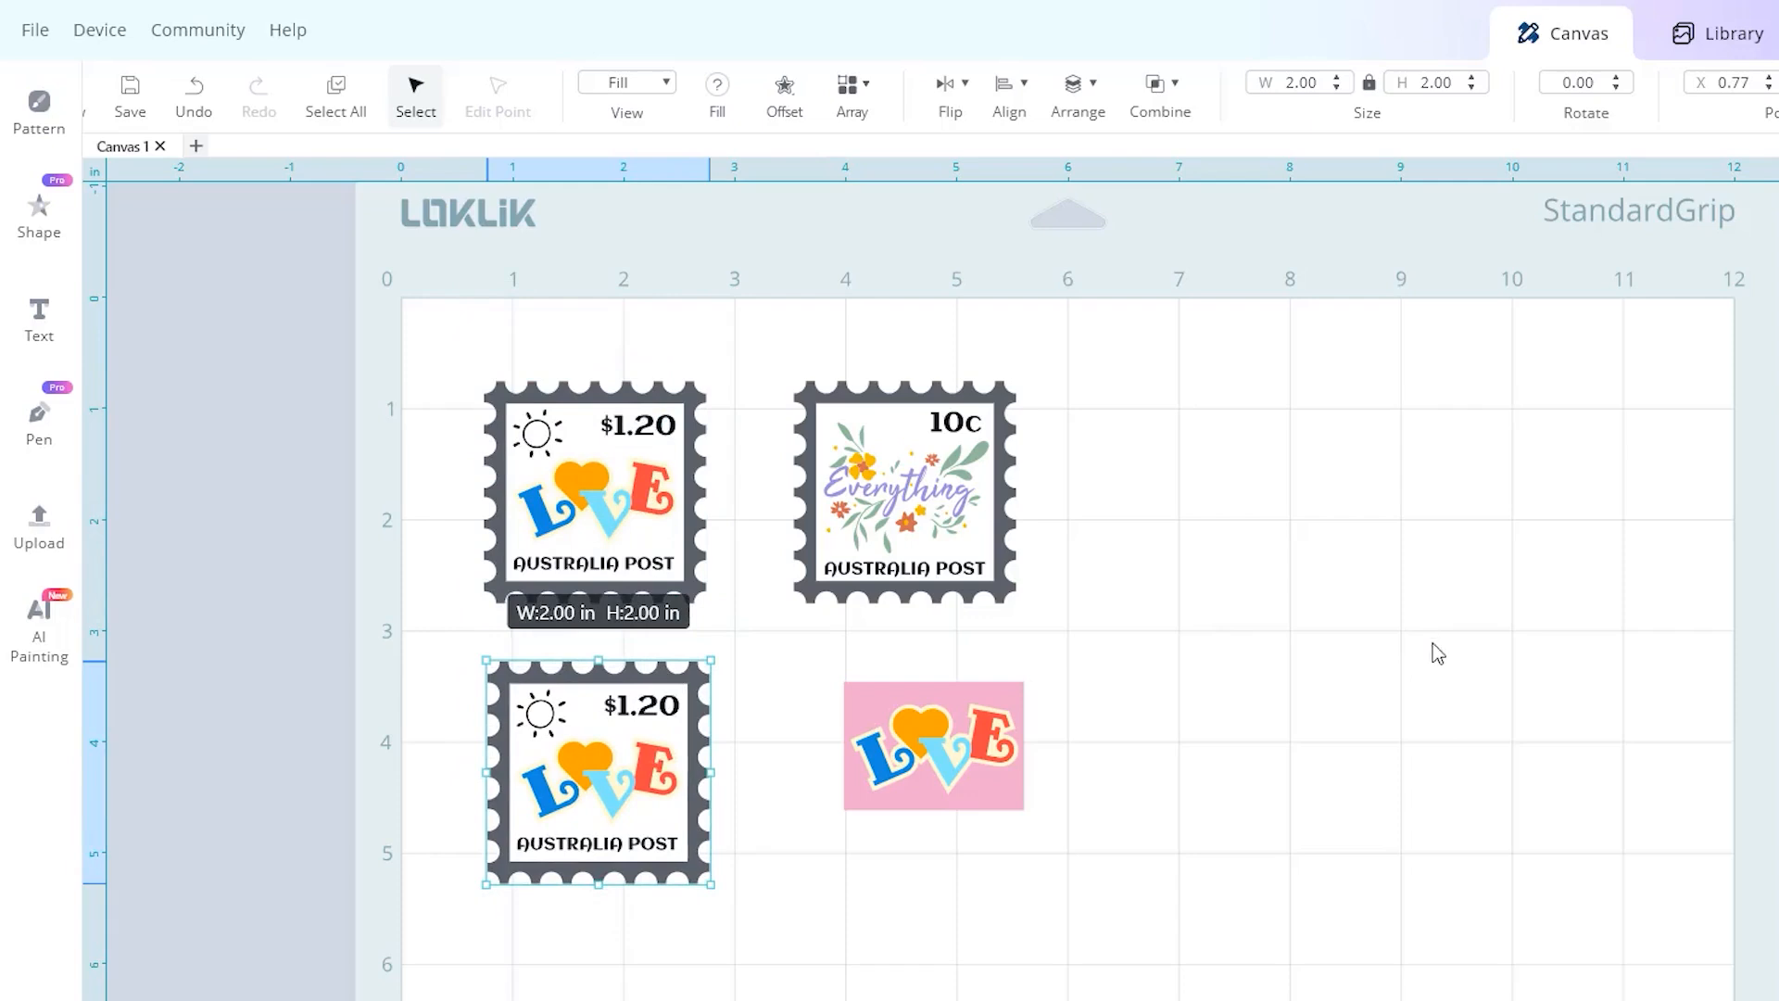
Replace the duplicate stamp's sun and LOVE artwork with a smaller version of the pink-background LOVE design.
click(1381, 680)
drag(644, 779, 1300, 798)
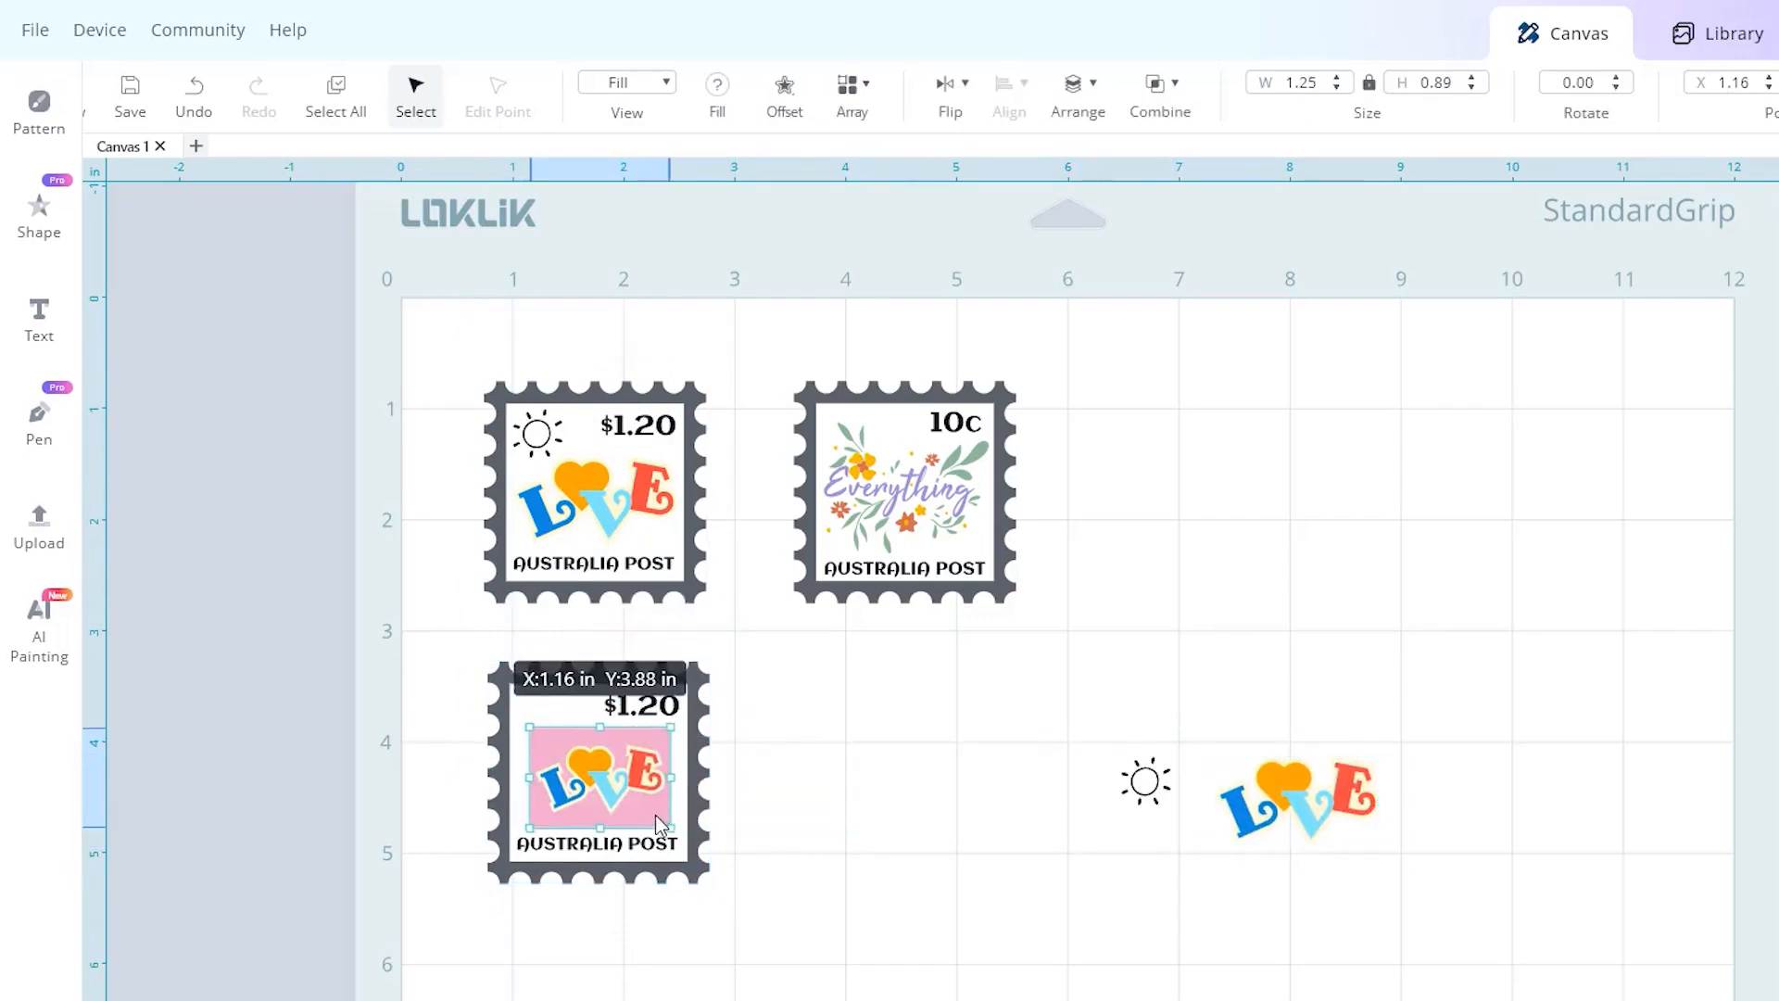
drag(654, 816, 654, 808)
click(758, 767)
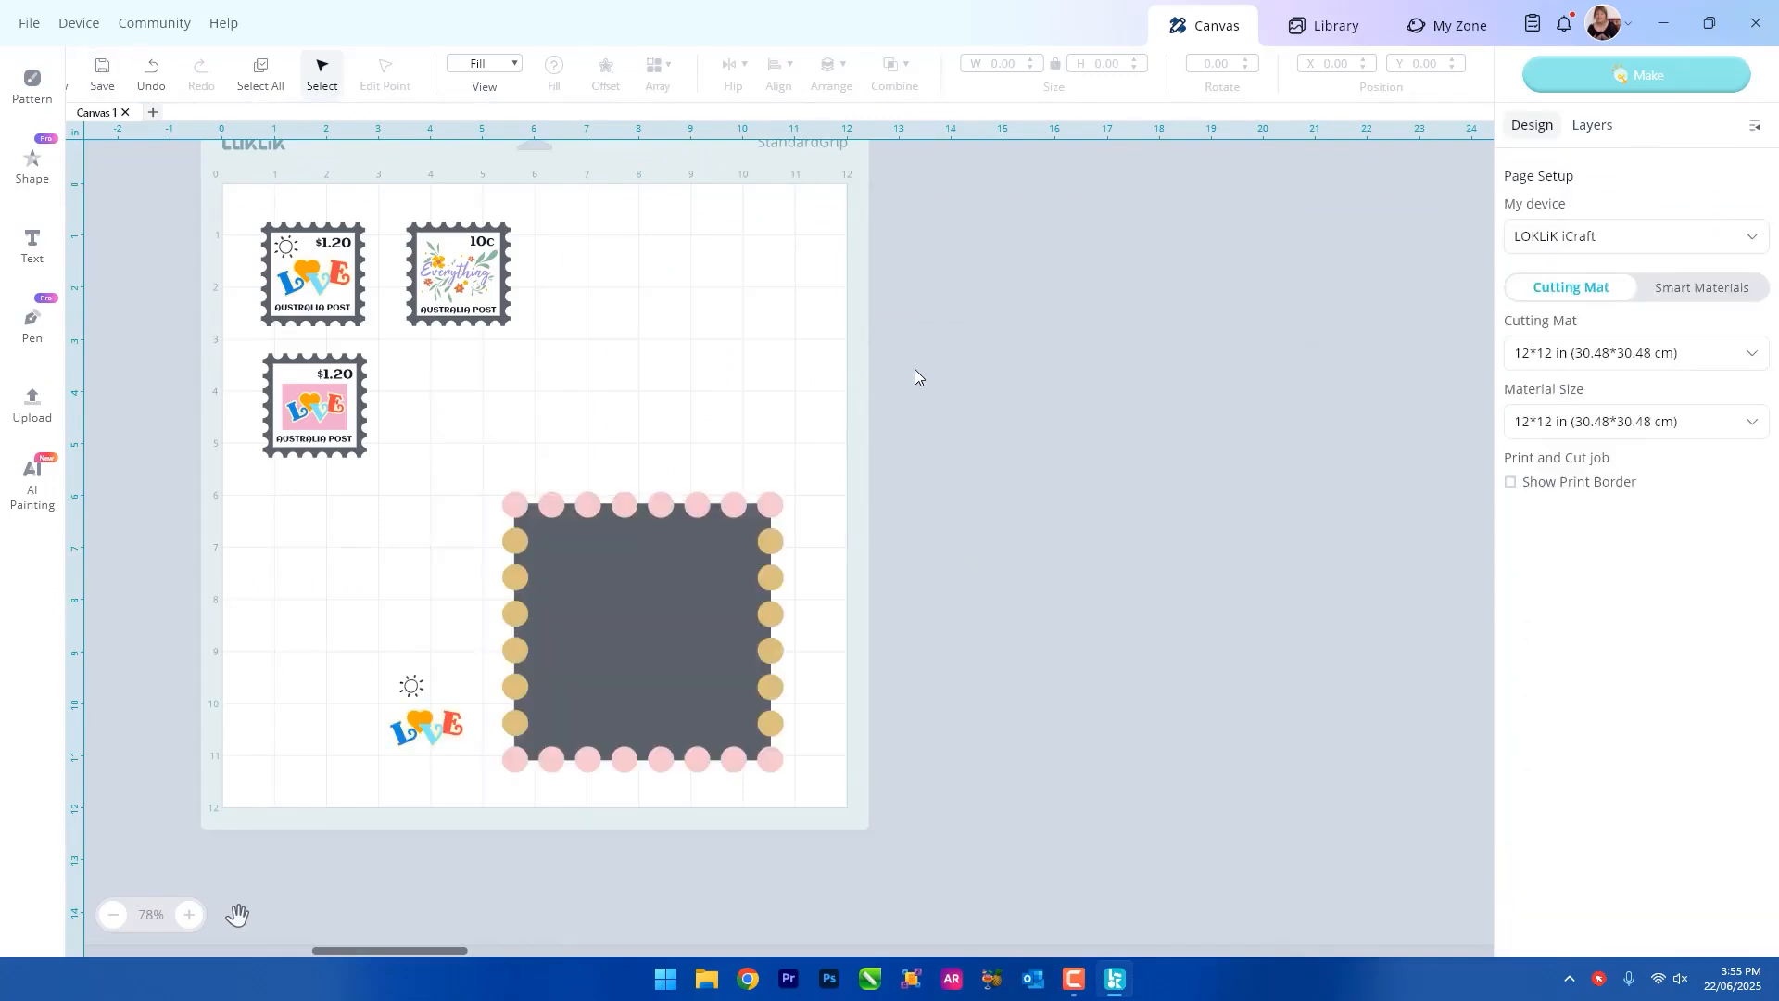
Delete the large perforation template square with its circles and the leftover sun and LOVE artwork.
drag(481, 480, 833, 823)
key(Delete)
drag(318, 667, 556, 769)
key(Delete)
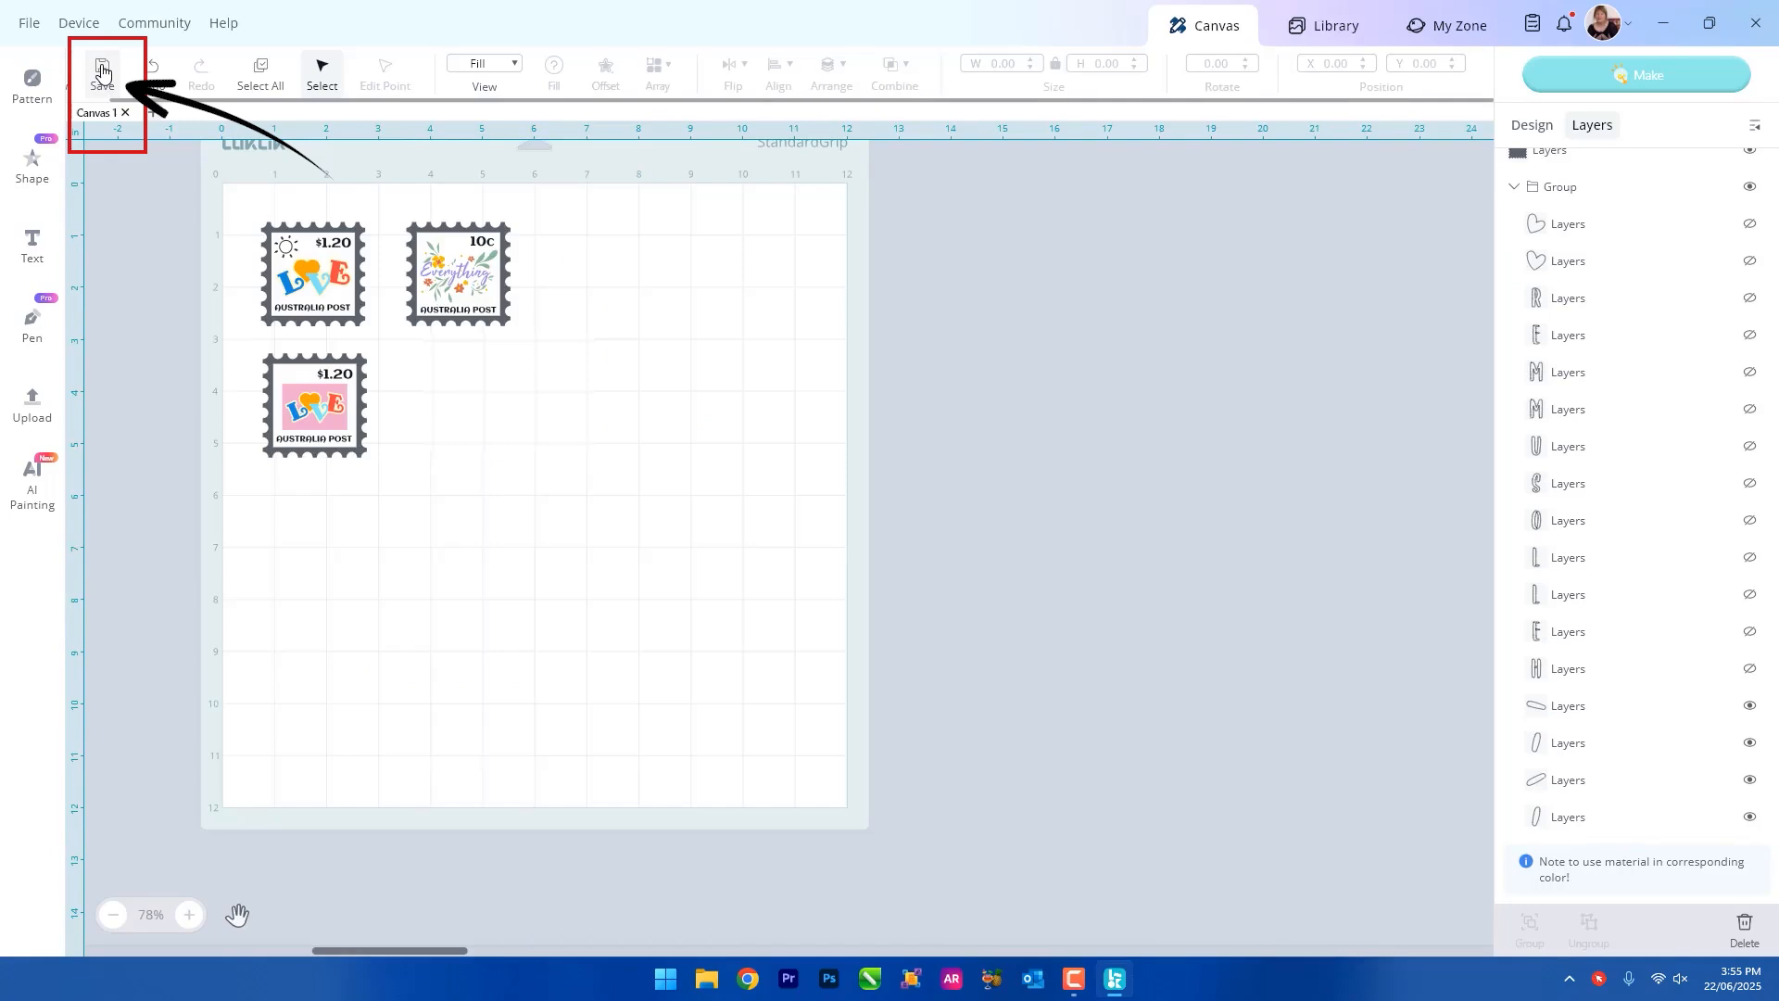
Save the project as "Final Stamps" in the demo creation folder.
click(103, 72)
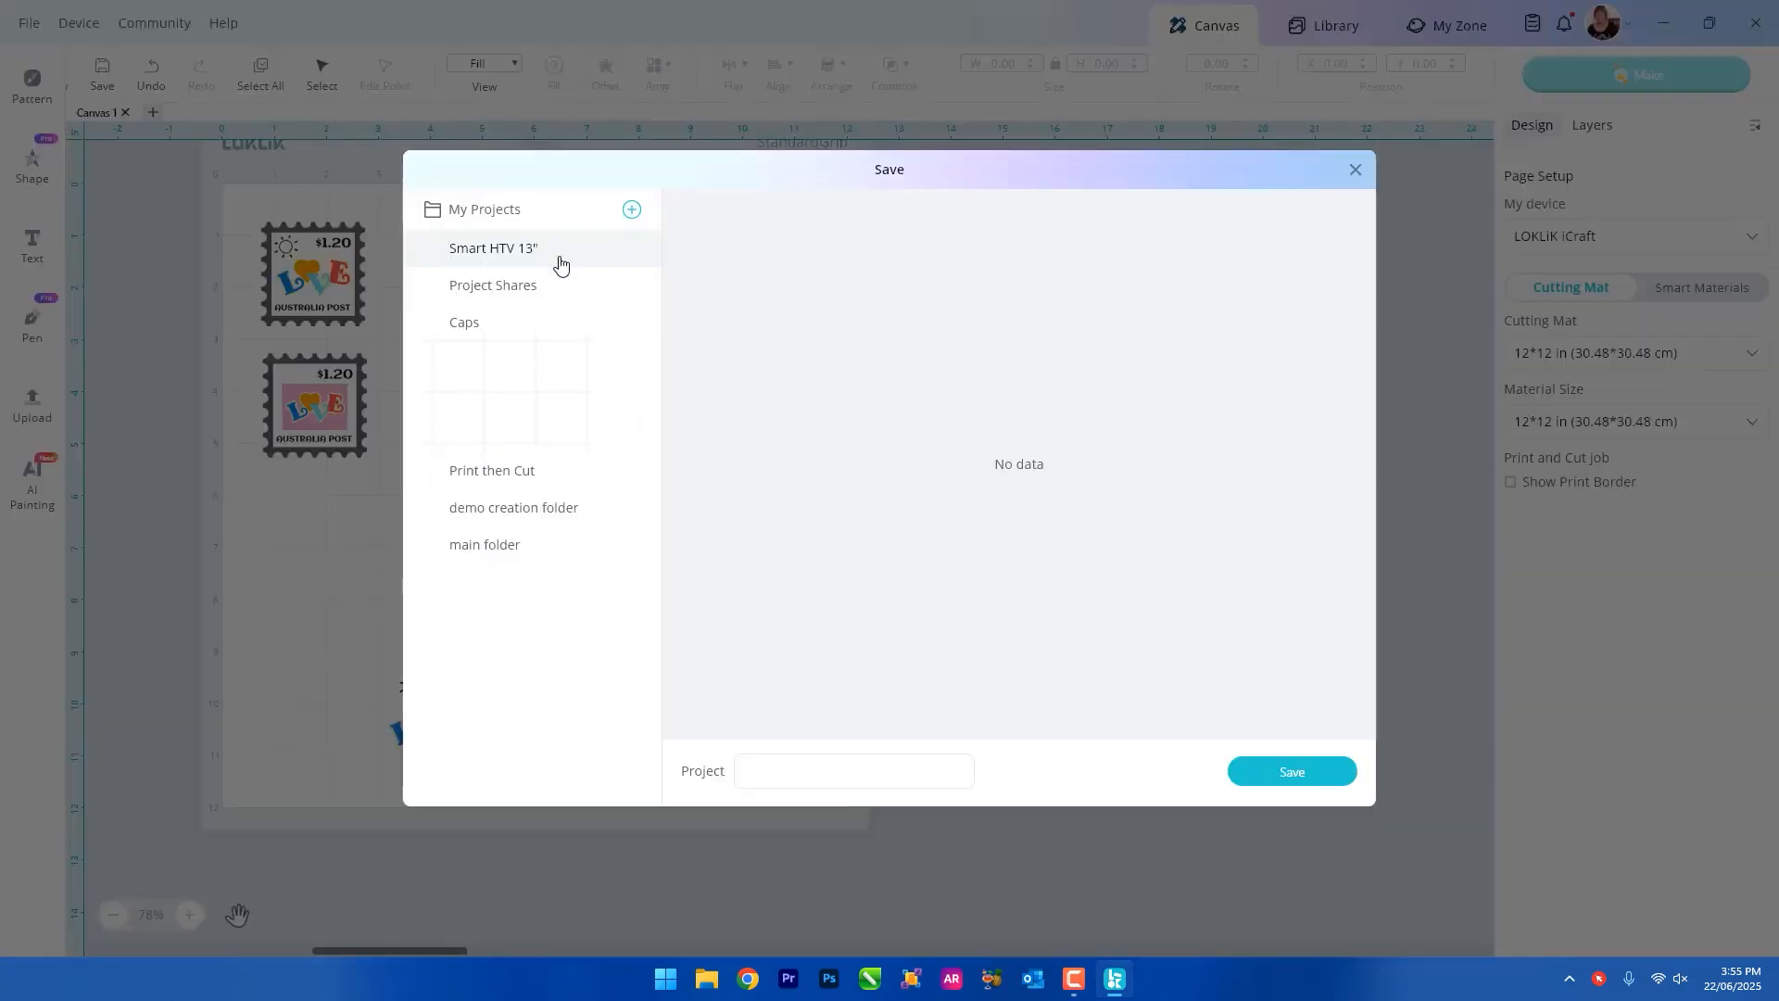
click(514, 510)
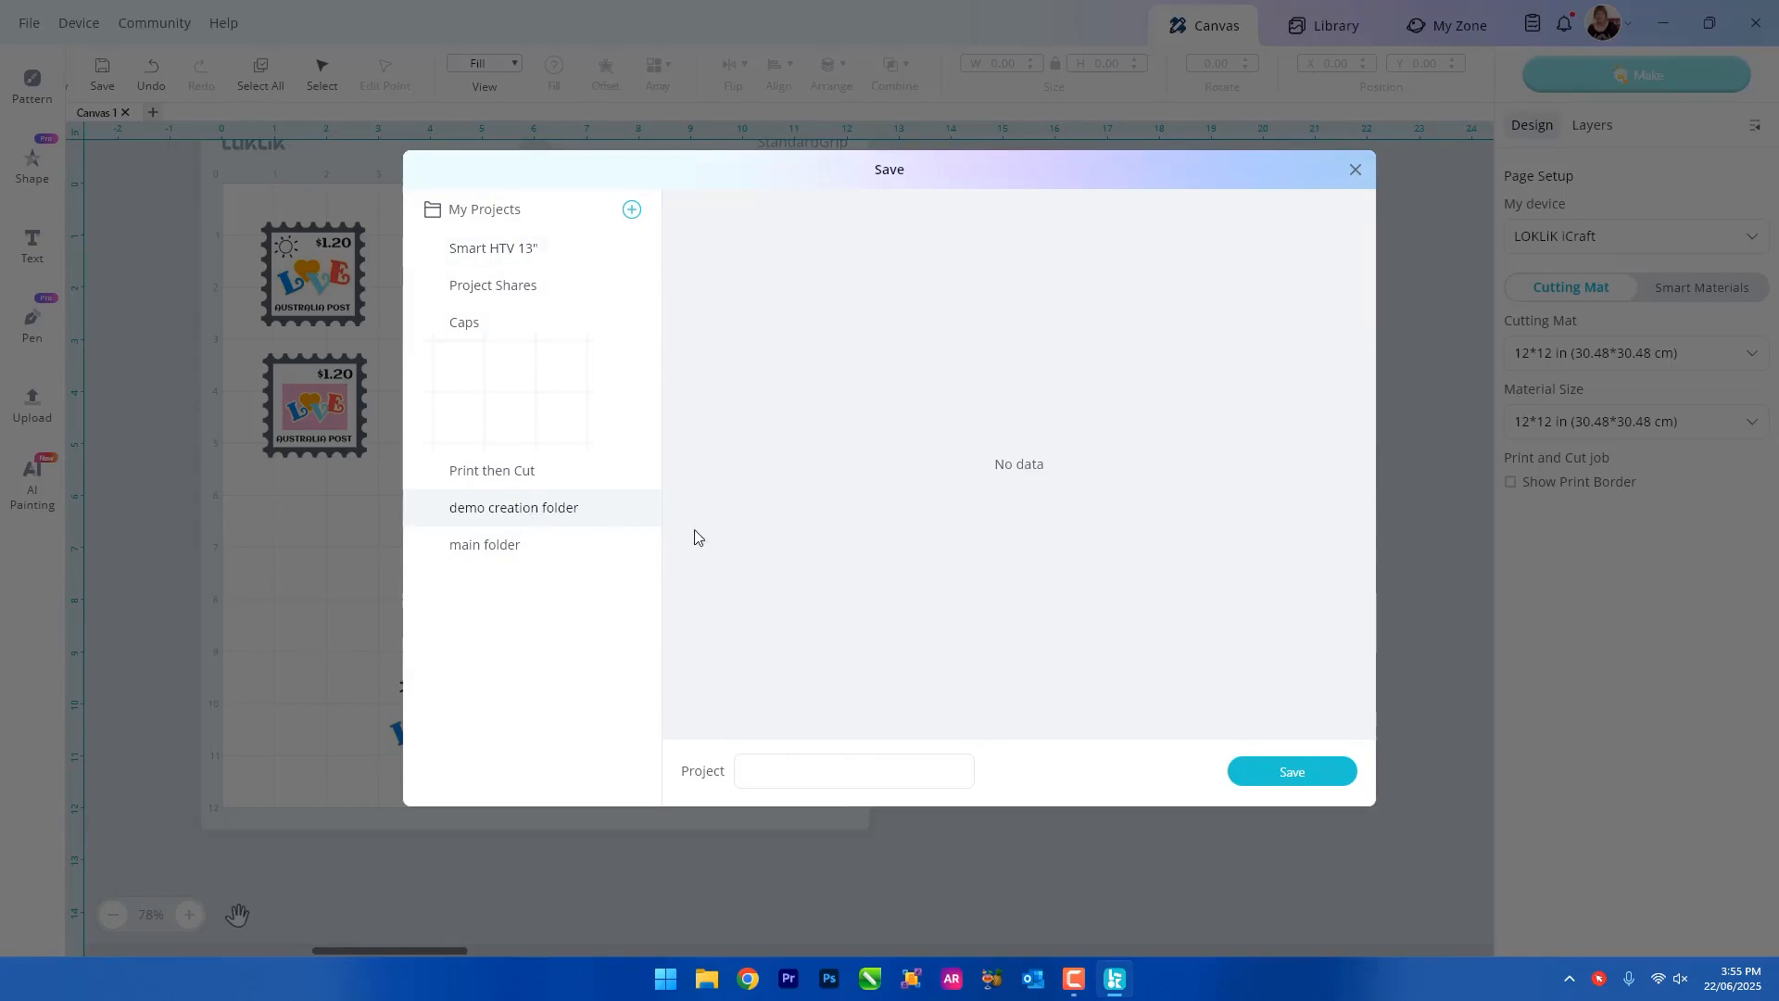
text(Final Stamps)
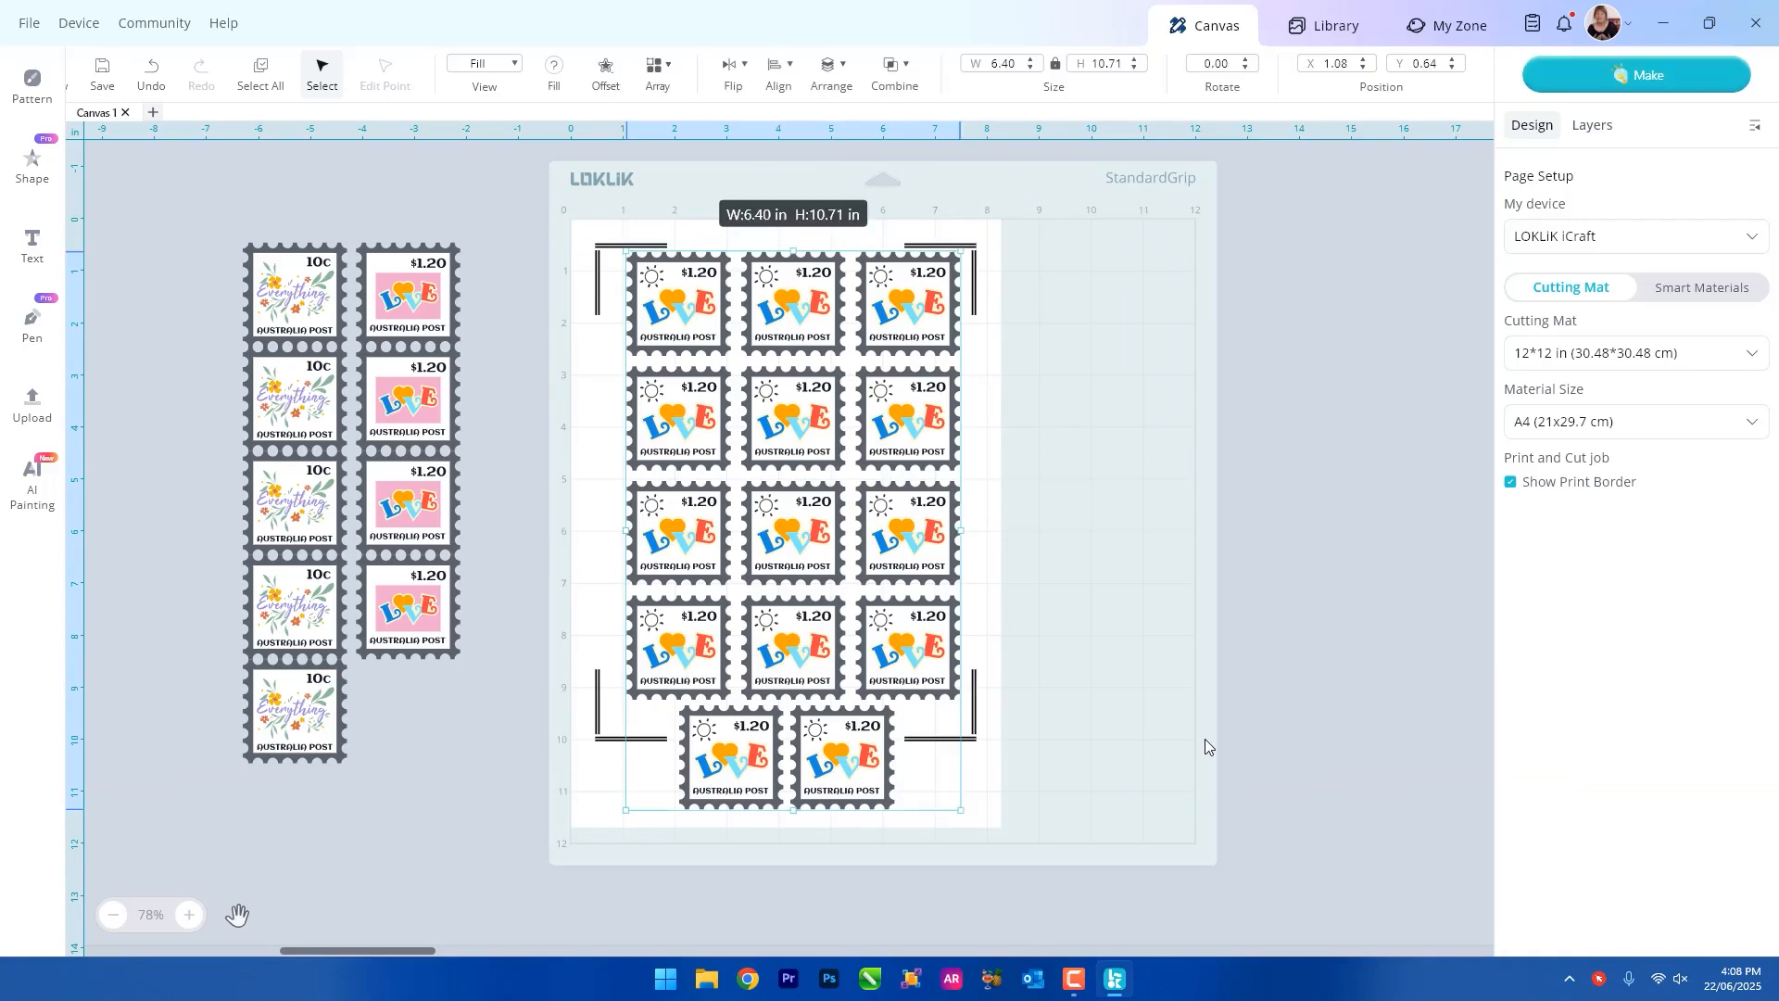
click(1200, 769)
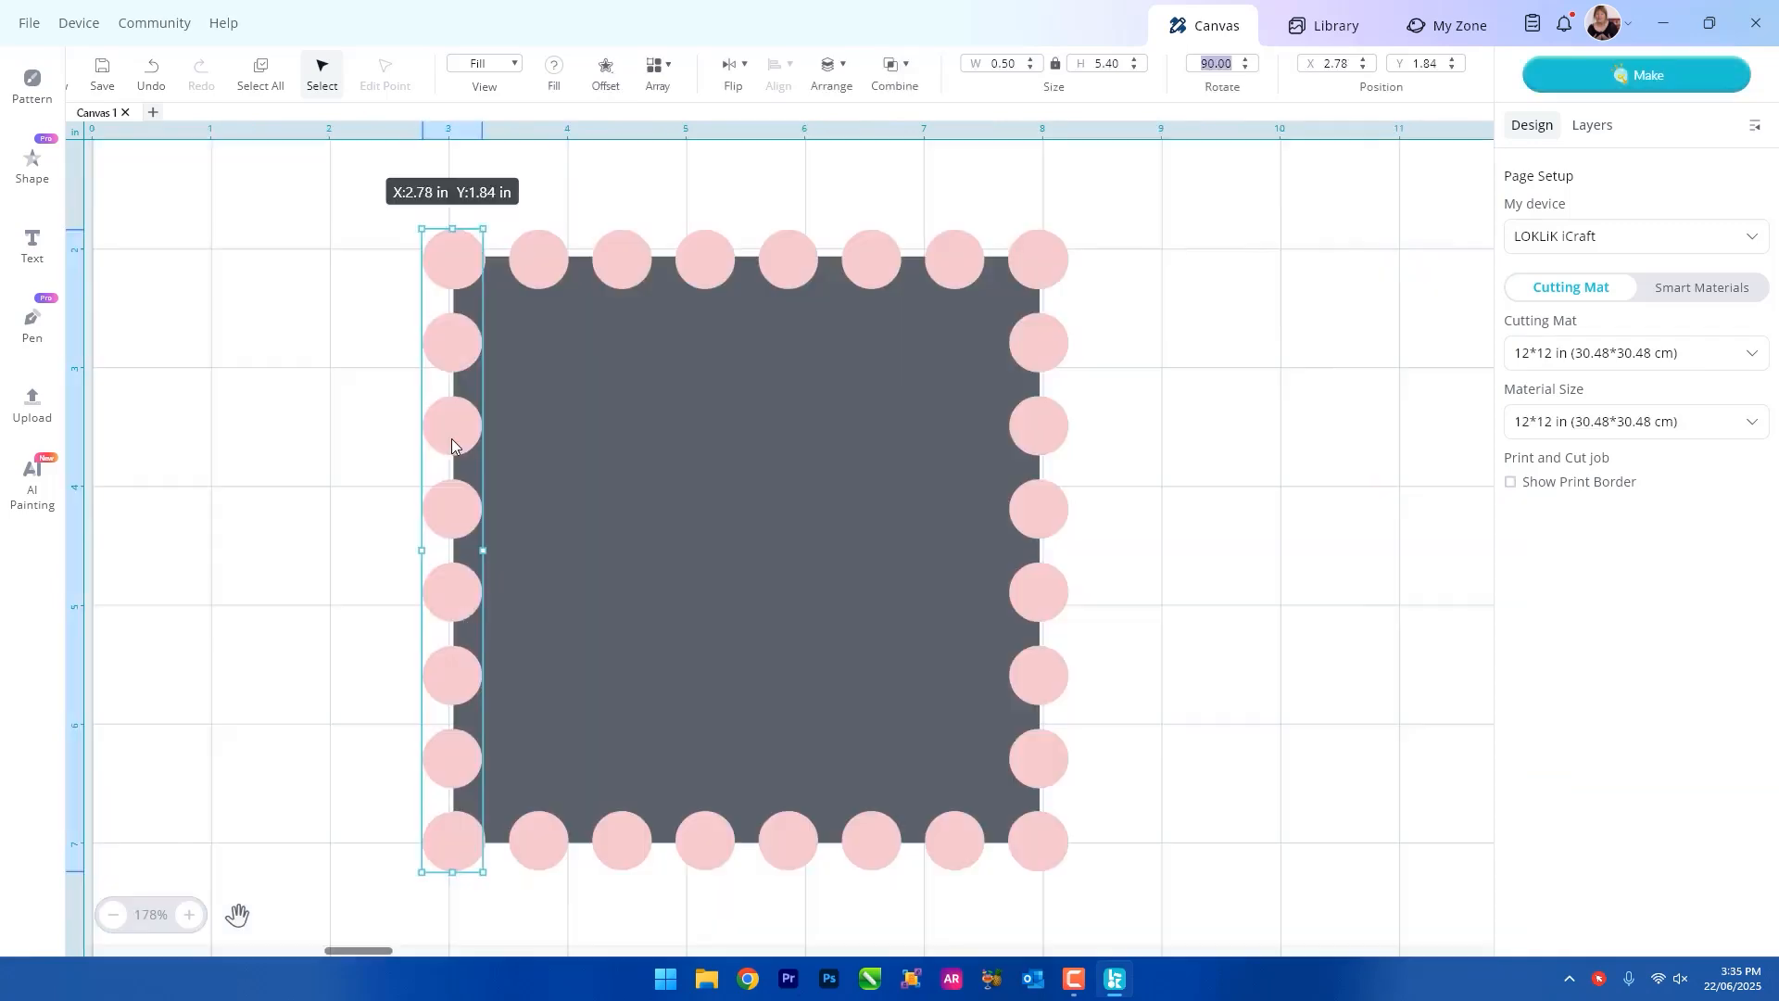
Change the fill colour of the column of circles along the large square's left edge.
click(554, 67)
click(587, 481)
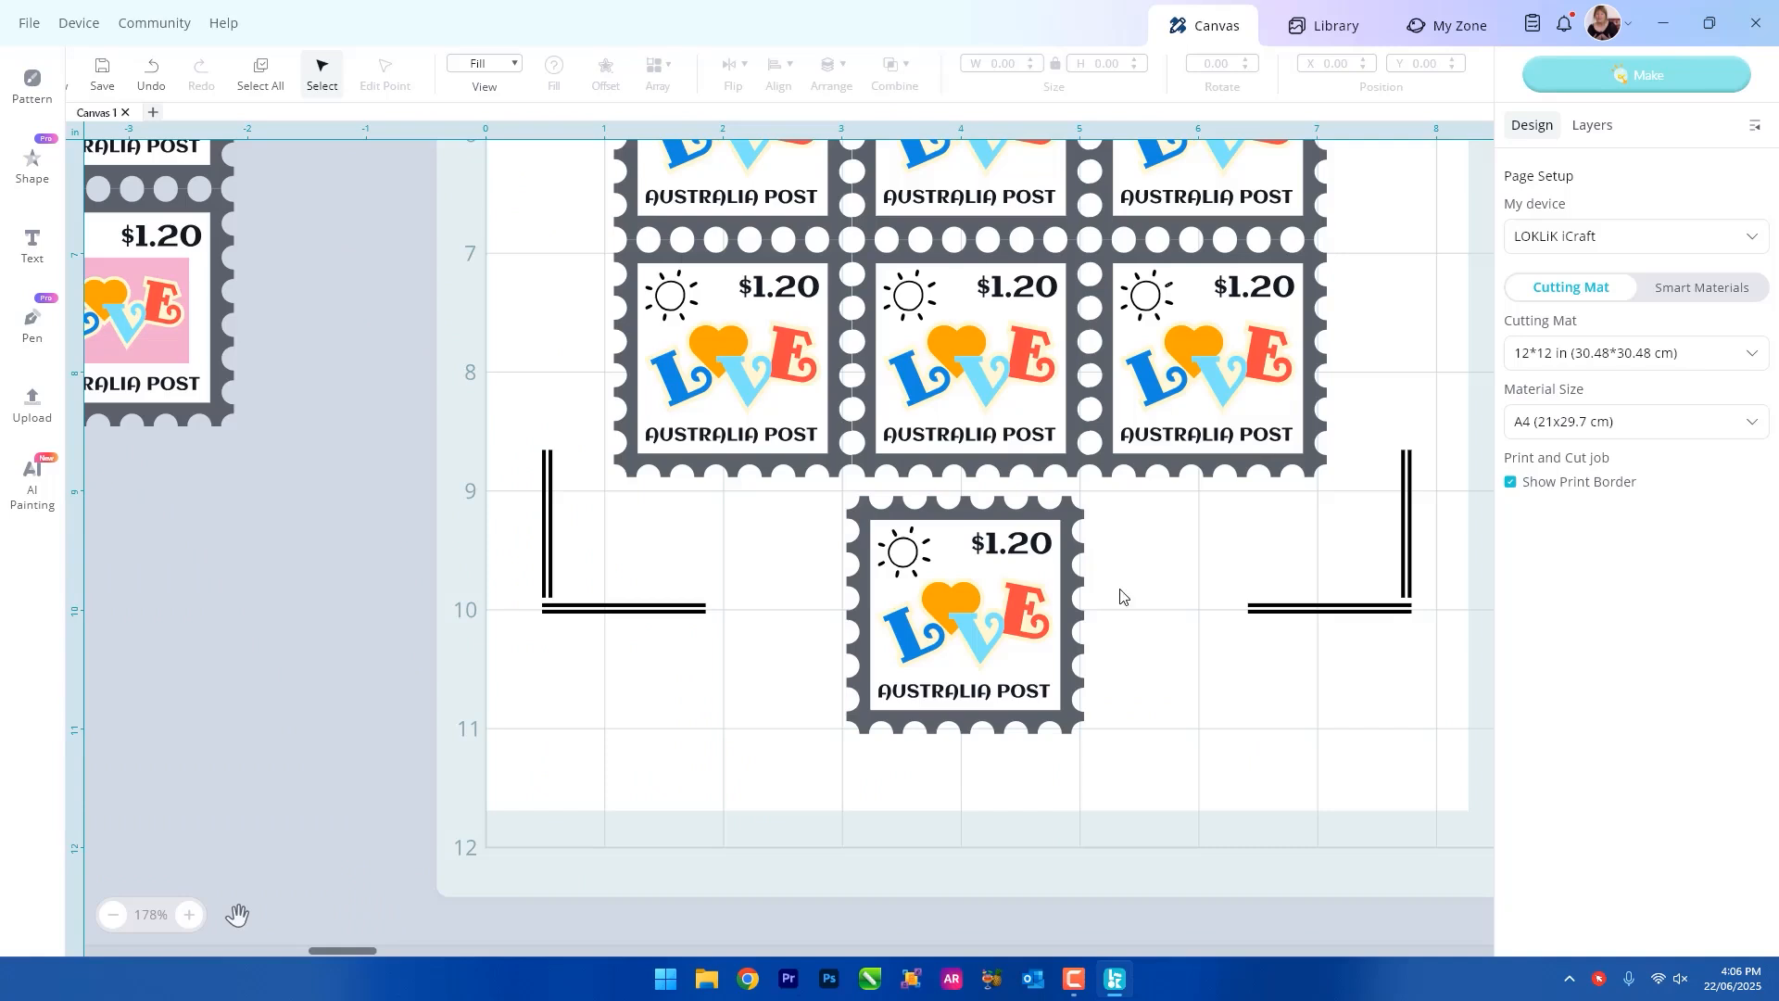
Shift the loose LOVE stamp below the stamp sheet to the left and place a duplicate beside it.
drag(1026, 626, 910, 626)
key(ctrl+v)
drag(1241, 755, 1113, 627)
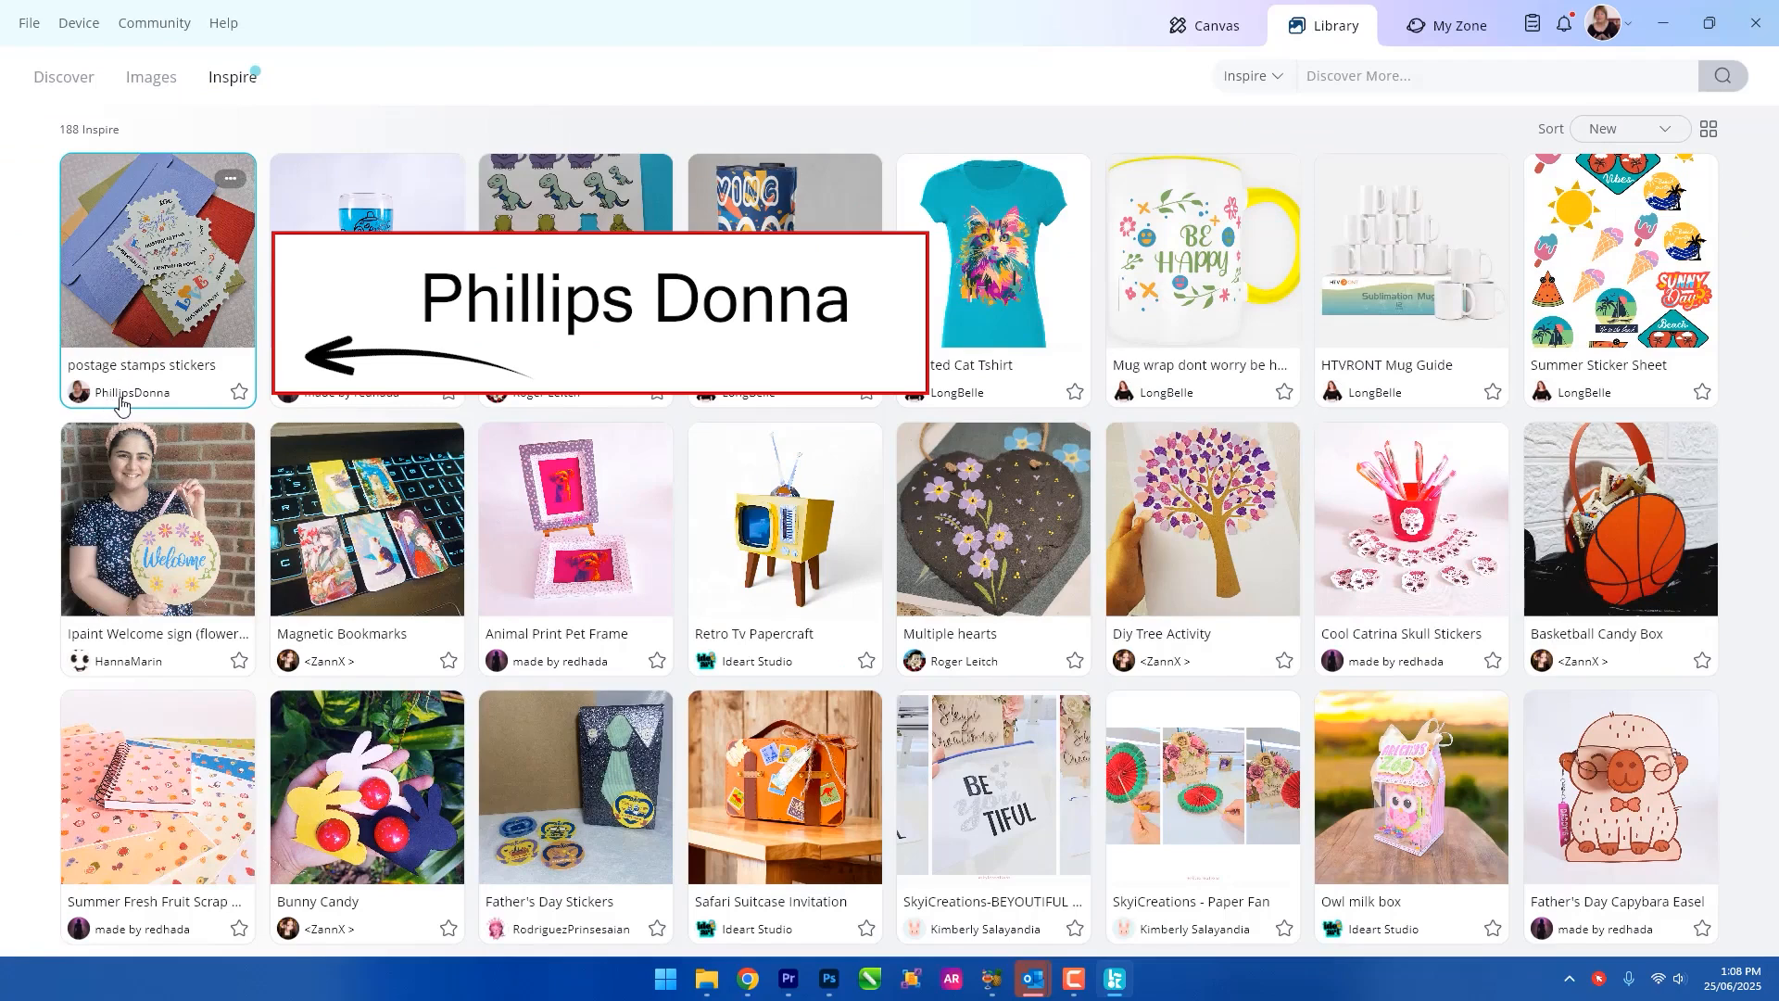
Open the "postage stamps stickers" project among the library's Inspire projects.
click(183, 275)
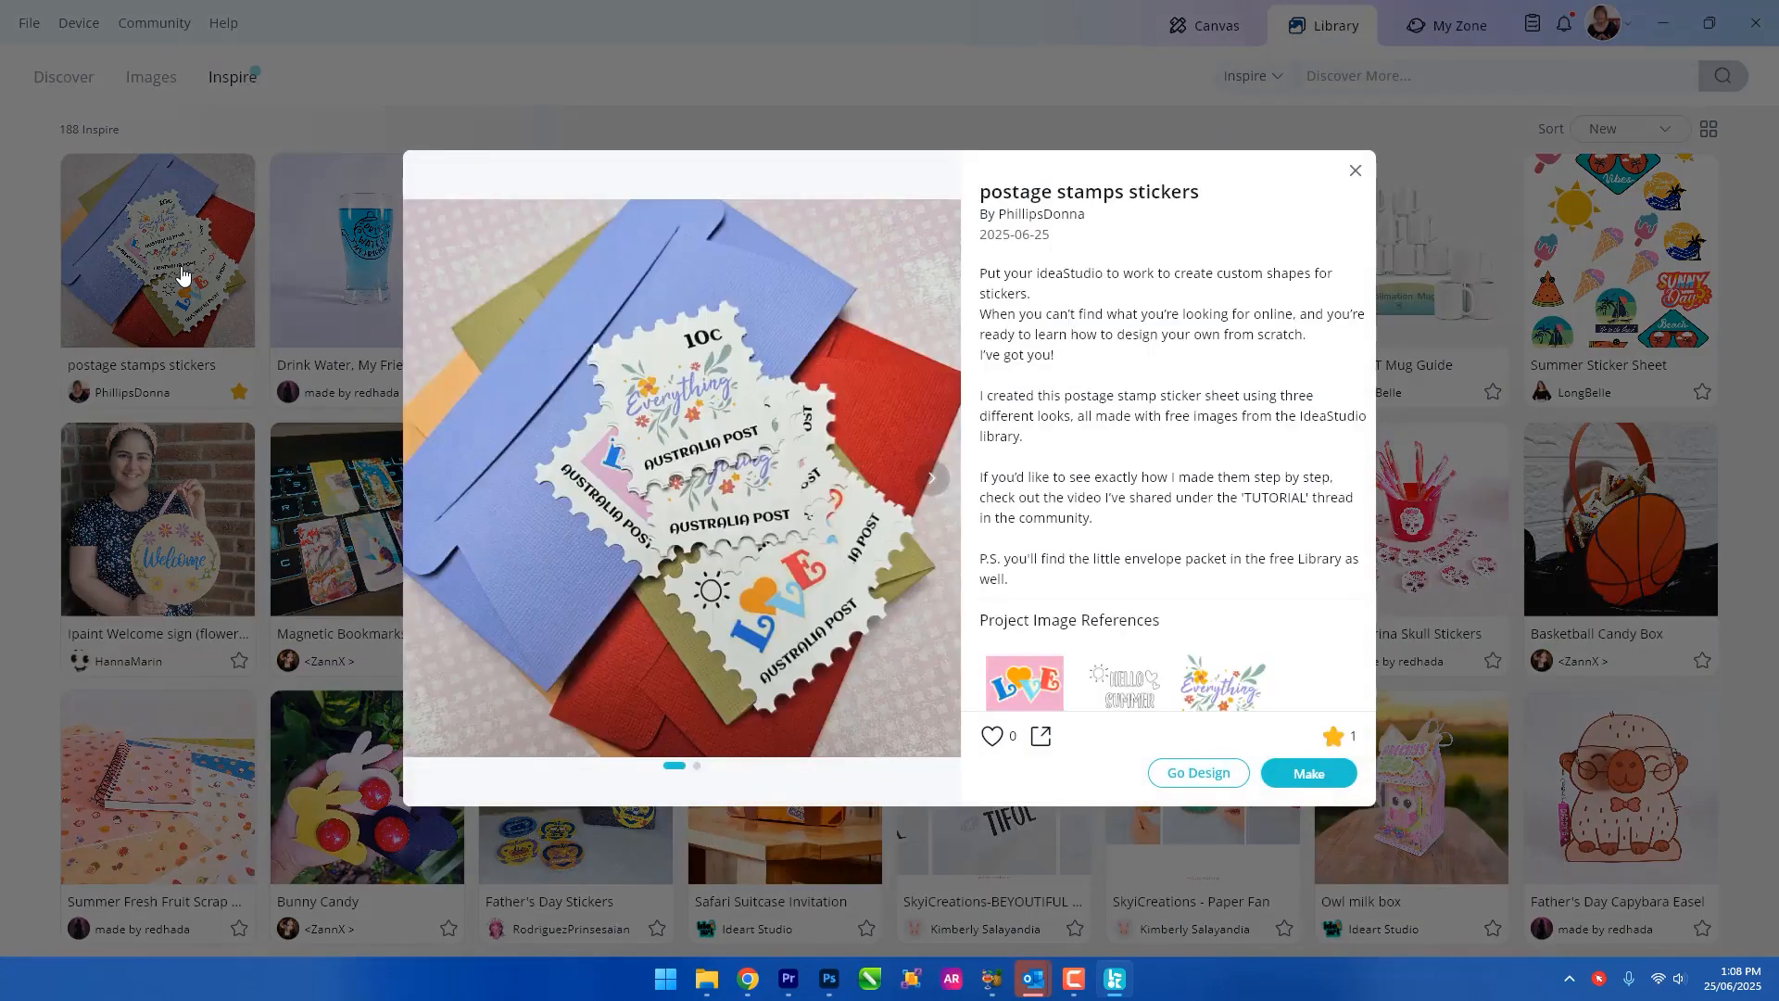